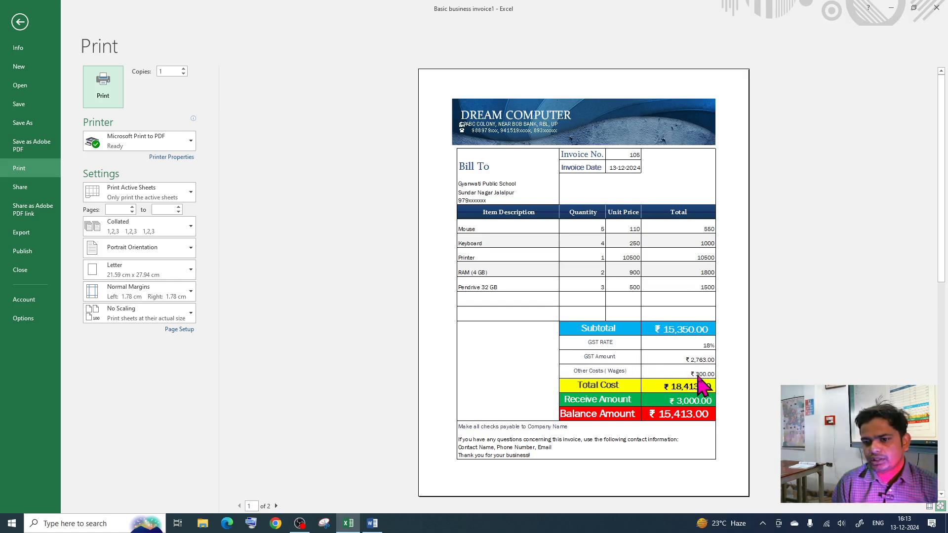
# Step: Leave the print preview and return to the invoice's item table
pyautogui.click(20, 22)
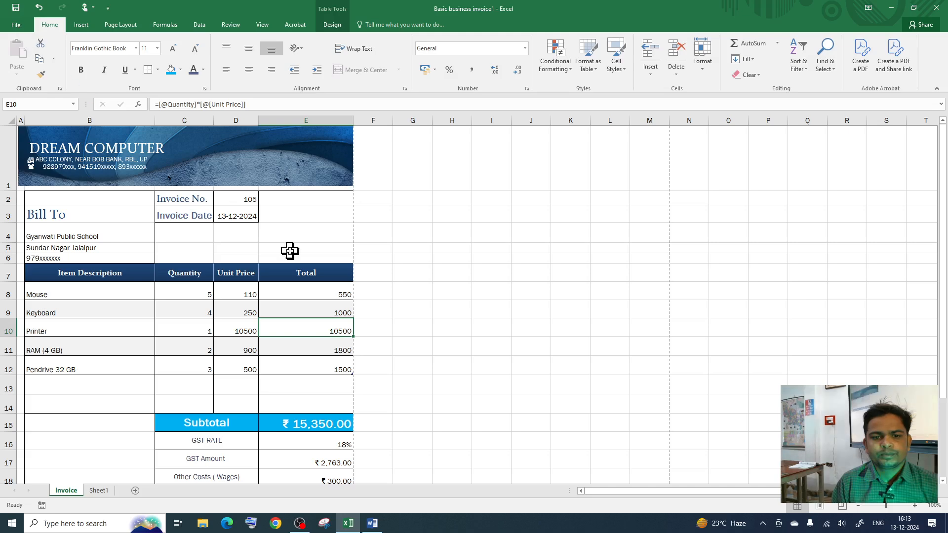
pyautogui.scroll(-3, 281, 277)
pyautogui.scroll(-2, 260, 332)
pyautogui.scroll(3, 203, 330)
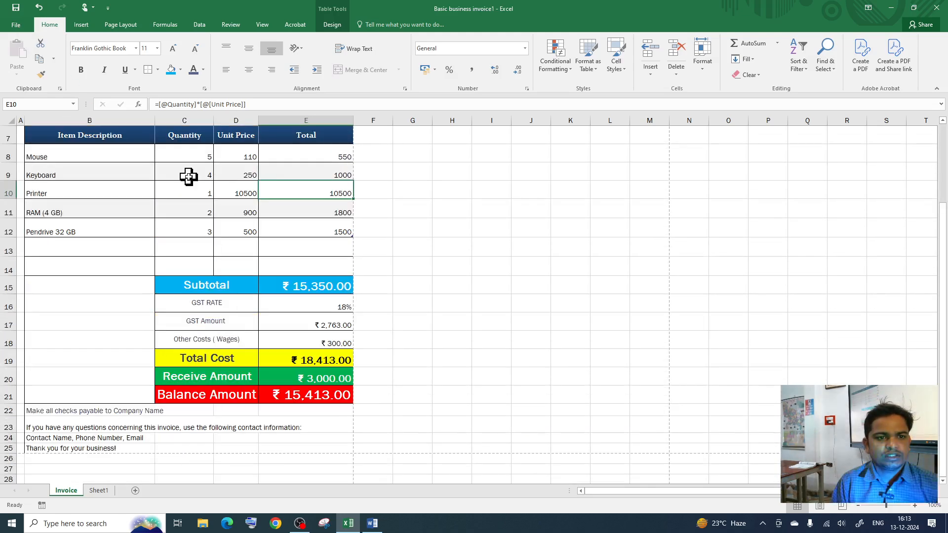
pyautogui.click(183, 152)
pyautogui.scroll(1, 191, 210)
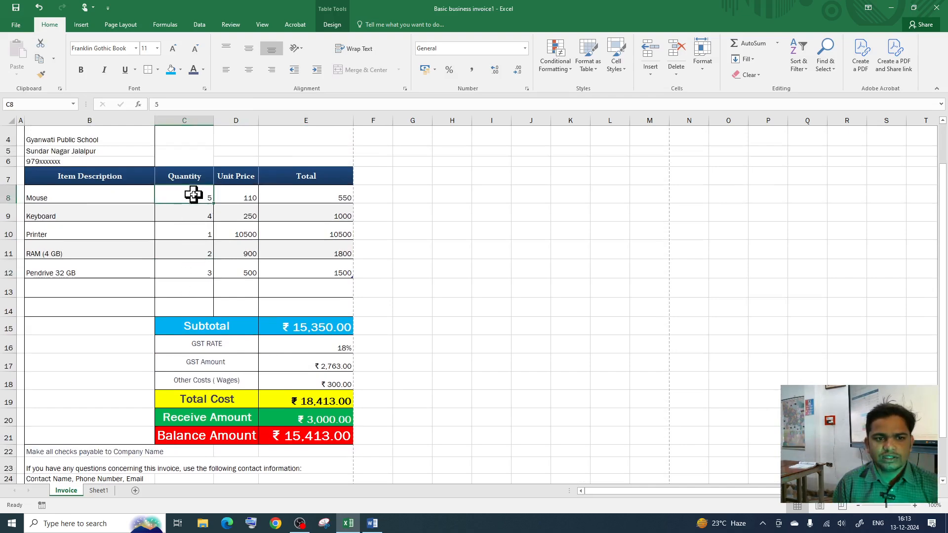
# Step: Test the Item Description dropdown on the Mouse row, keeping Mouse selected
pyautogui.click(83, 192)
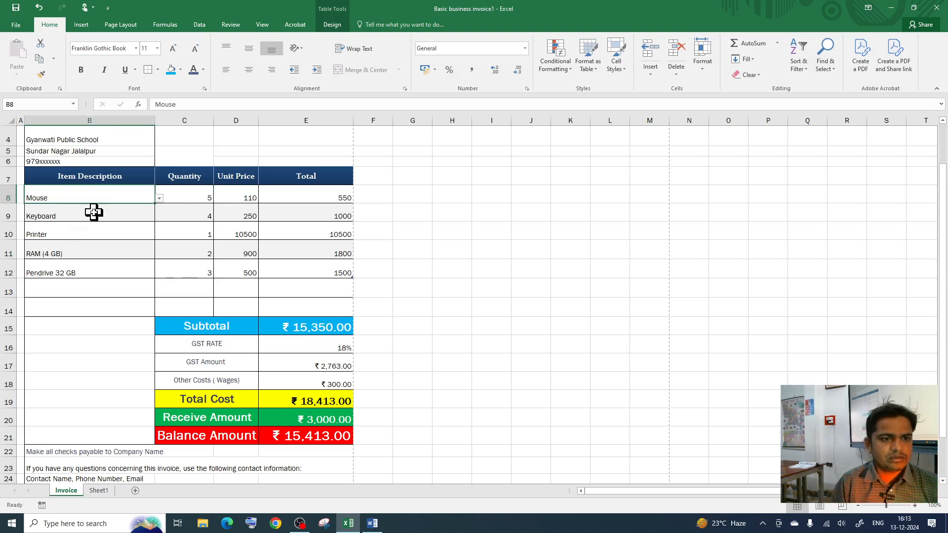
pyautogui.click(96, 215)
pyautogui.click(99, 197)
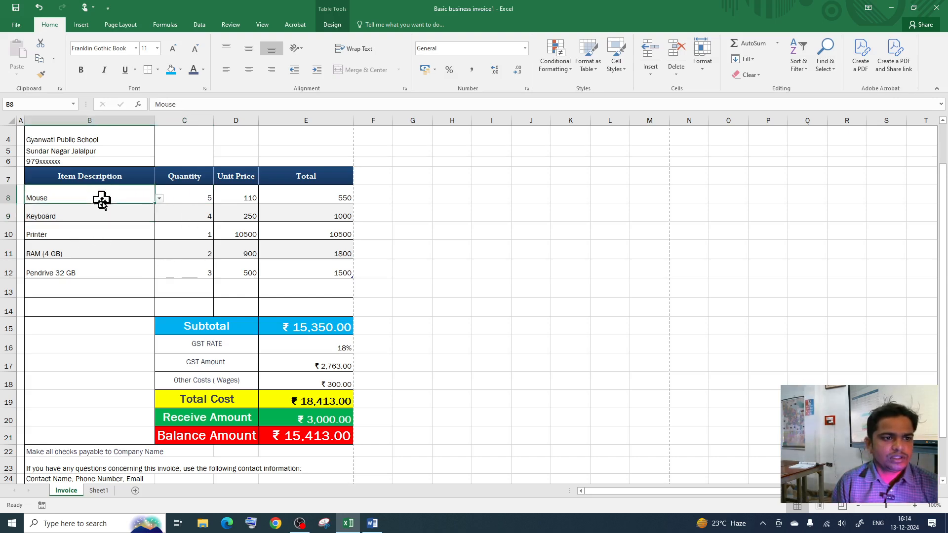
pyautogui.click(96, 273)
pyautogui.click(107, 197)
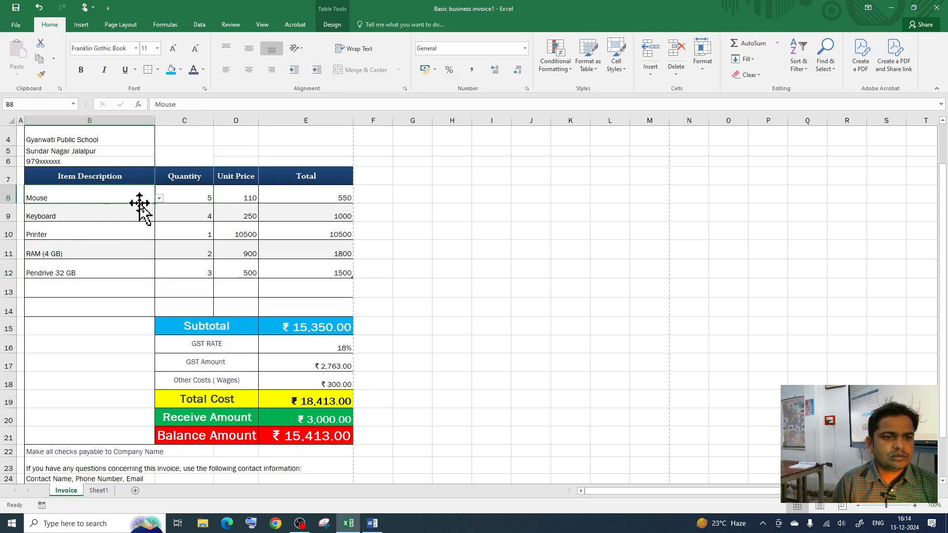
pyautogui.click(159, 198)
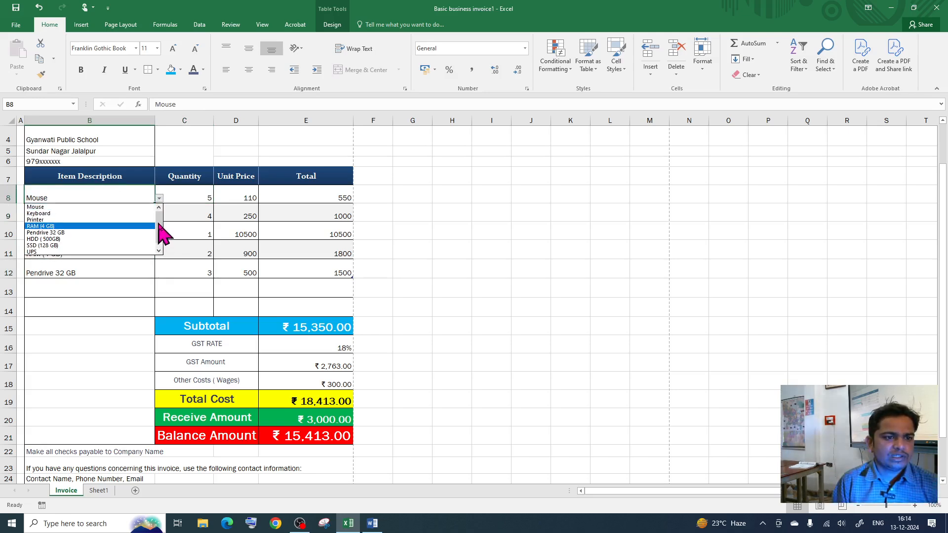
pyautogui.click(44, 207)
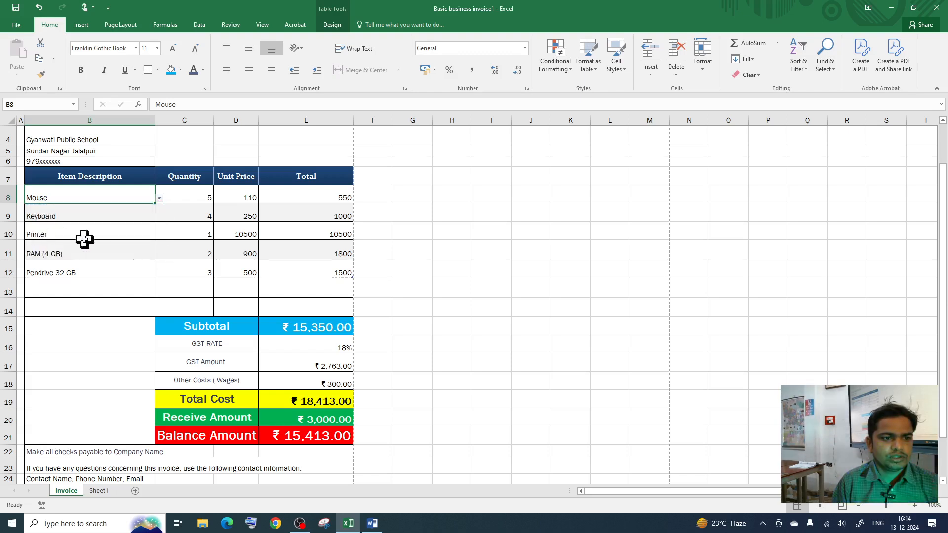
# Step: Try UPS and SSD (128 GB) in row 12's dropdown, then restore Pendrive 32 GB
pyautogui.click(94, 275)
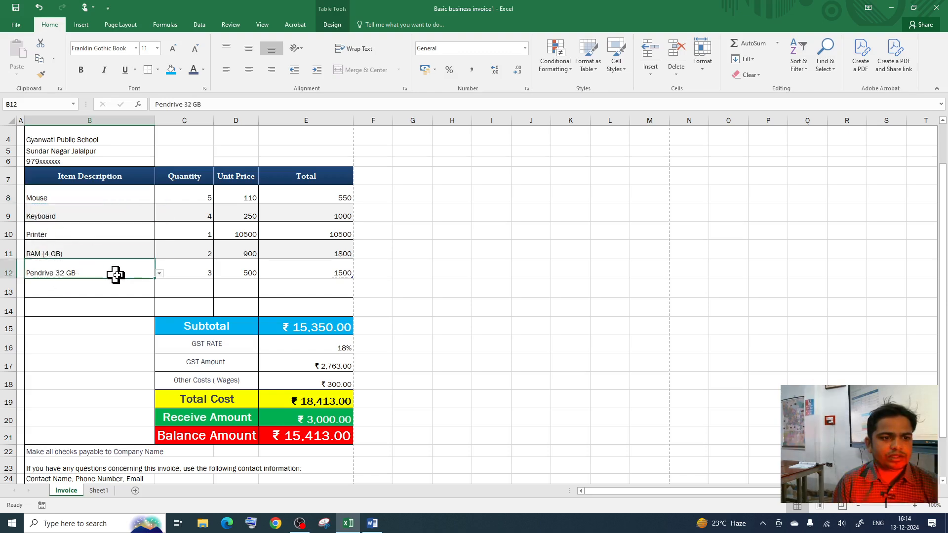
pyautogui.click(159, 273)
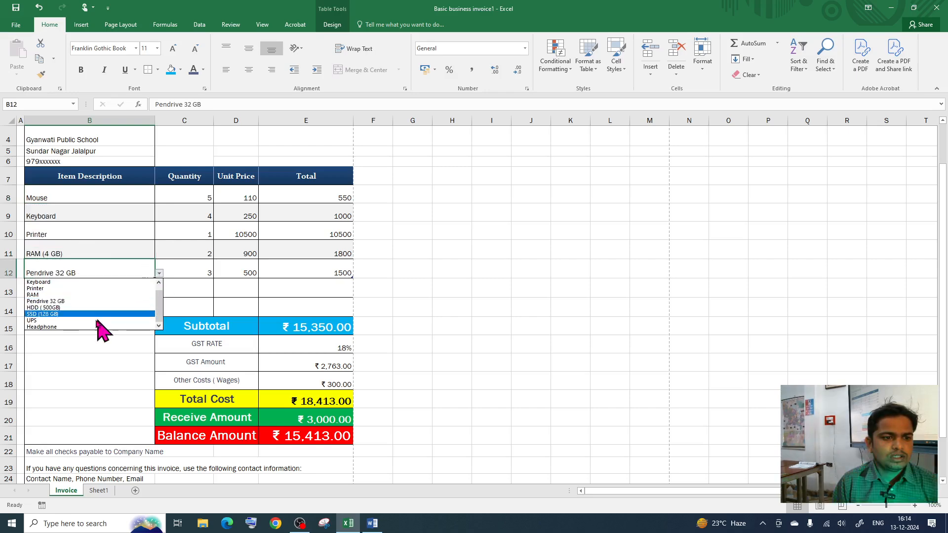
pyautogui.click(67, 322)
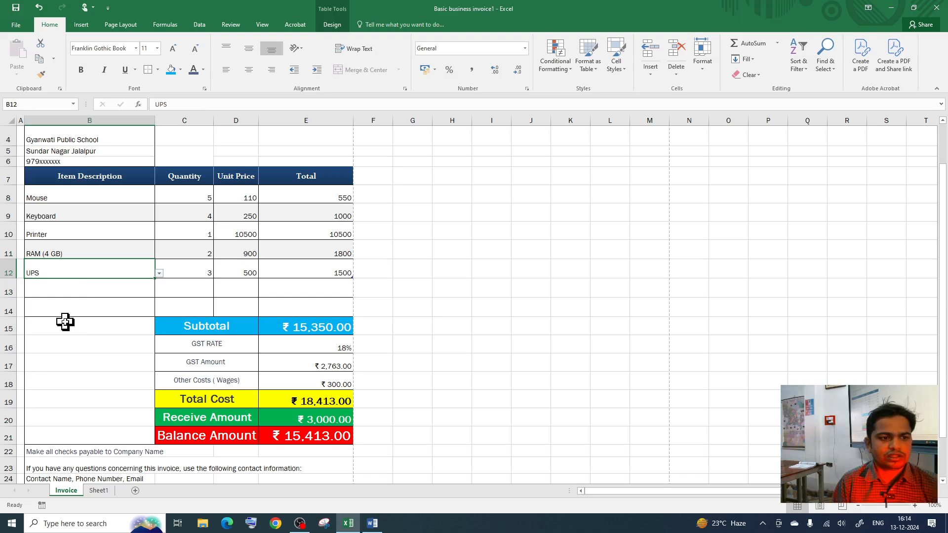
pyautogui.click(159, 273)
pyautogui.click(74, 313)
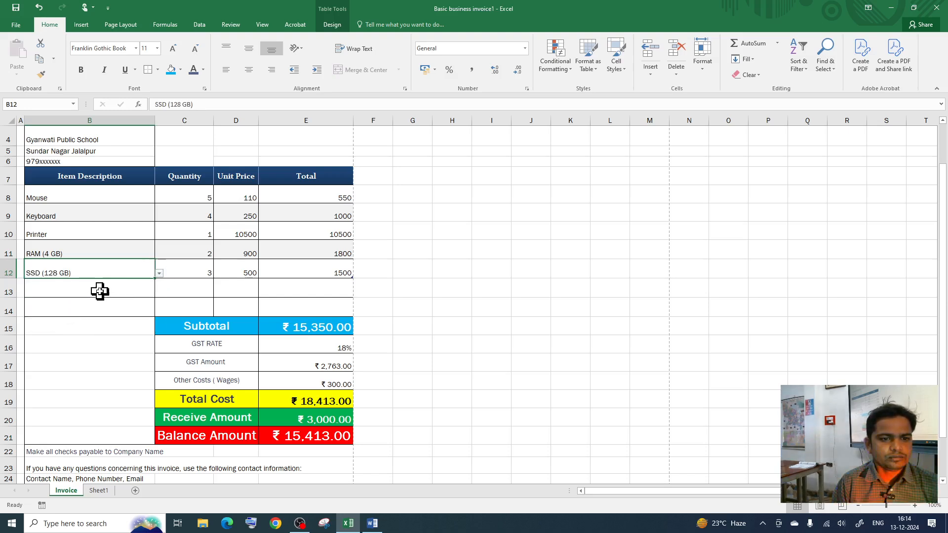
pyautogui.click(159, 273)
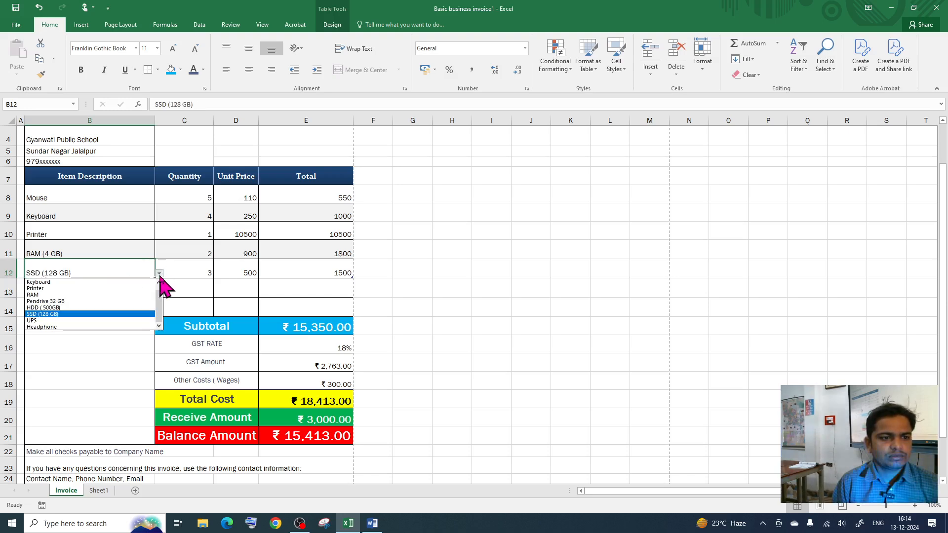
pyautogui.click(96, 301)
# Step: Choose SSD (128 GB) from row 13's item dropdown
pyautogui.click(79, 294)
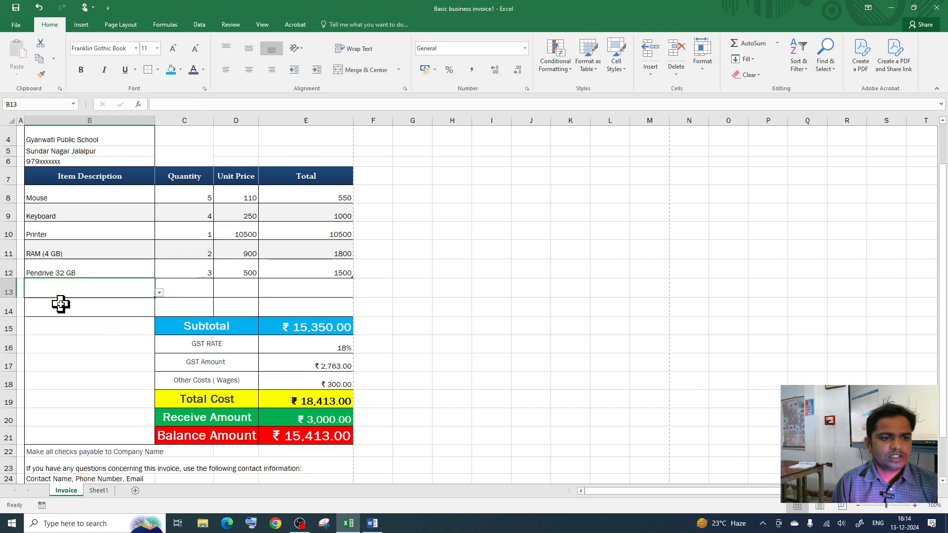
pyautogui.click(159, 293)
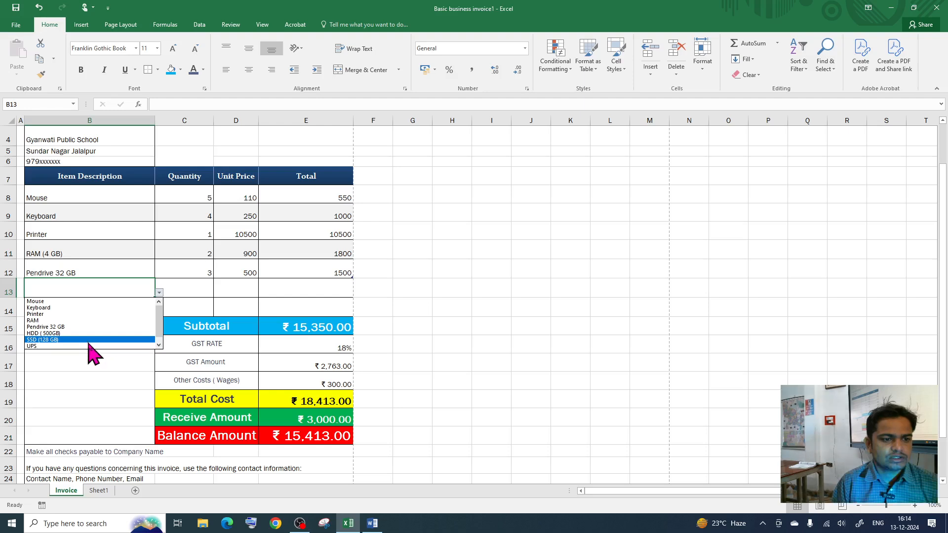
pyautogui.click(92, 340)
pyautogui.click(186, 292)
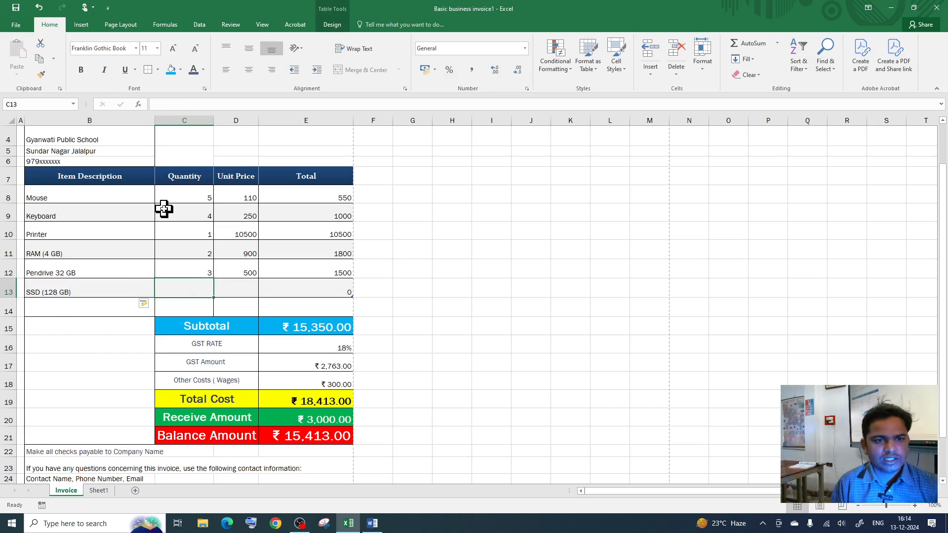
# Step: Enter quantity 1 and unit price 1500 for the SSD (128 GB) row
pyautogui.moveTo(186, 194); pyautogui.dragTo(184, 269)
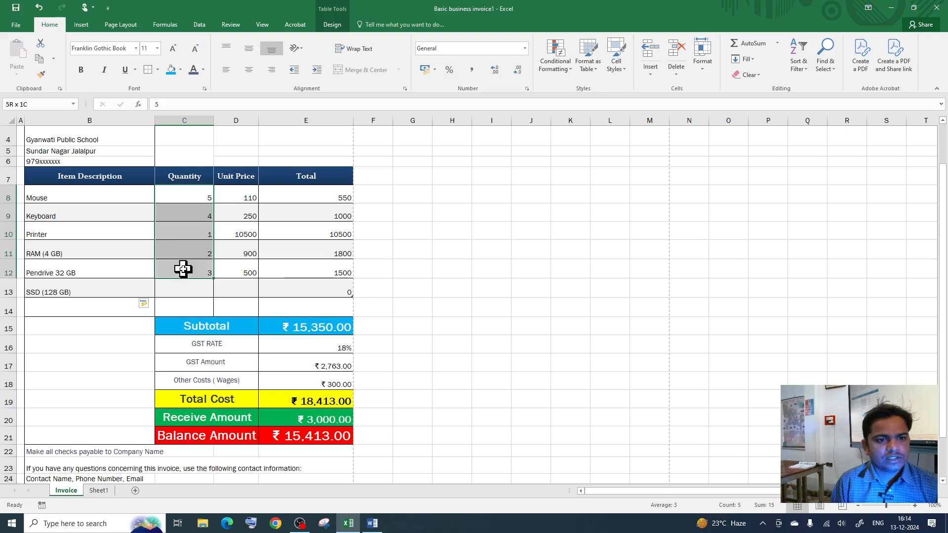
pyautogui.click(184, 294)
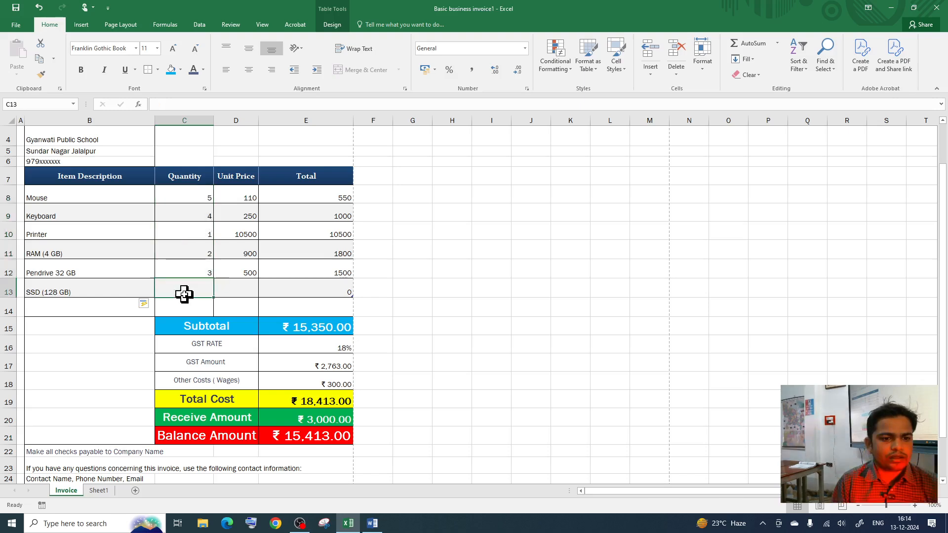
pyautogui.write('1')
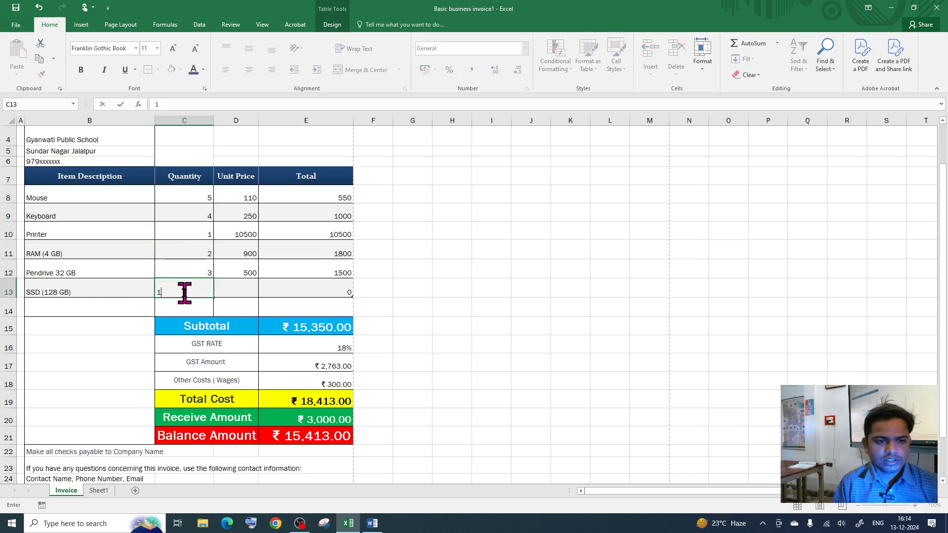
pyautogui.click(243, 291)
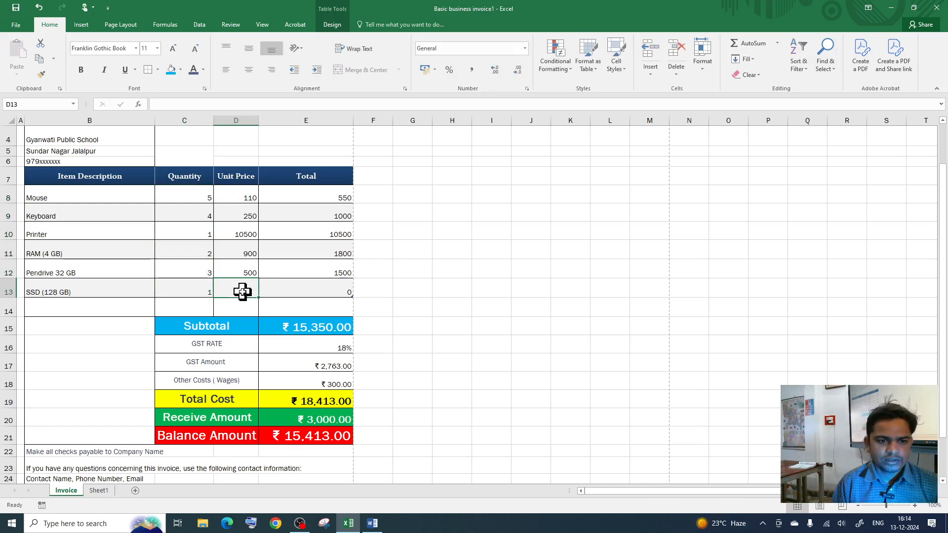
pyautogui.write('1500')
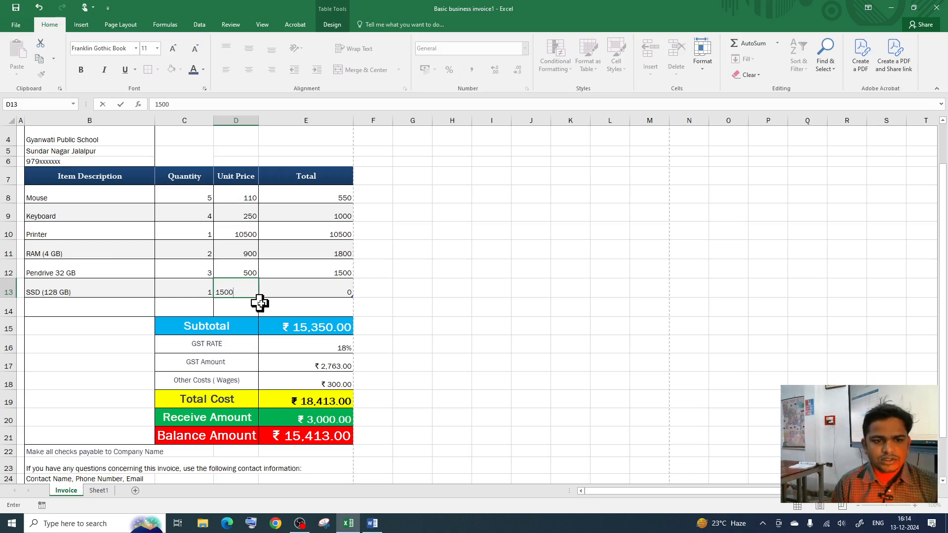
pyautogui.press('Return')
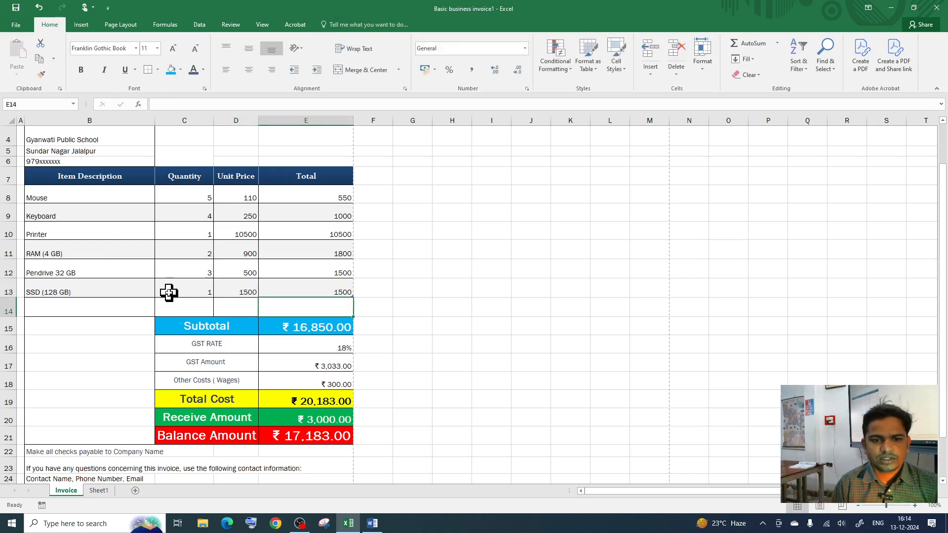
# Step: Change the SSD quantity to 2 and check the Total and Subtotal formulas
pyautogui.click(208, 292)
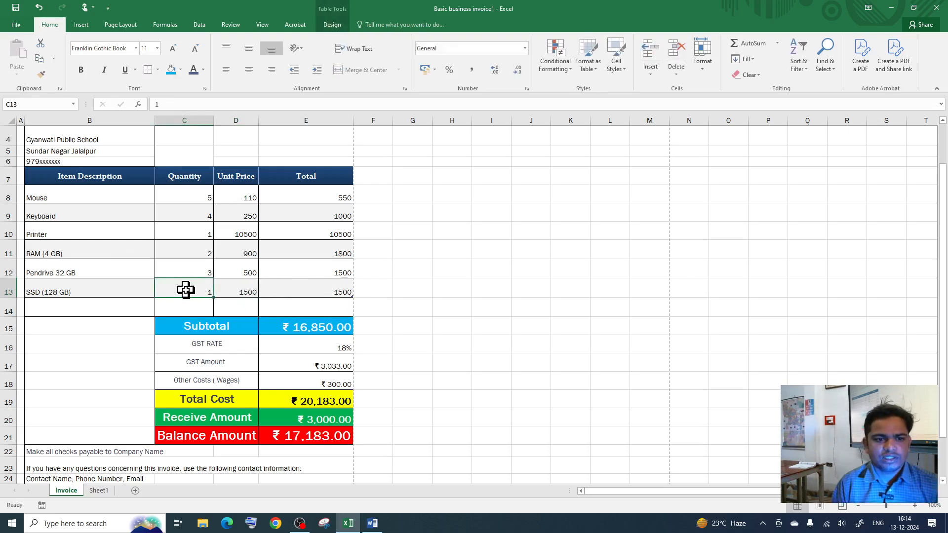
pyautogui.write('2')
pyautogui.press('Return')
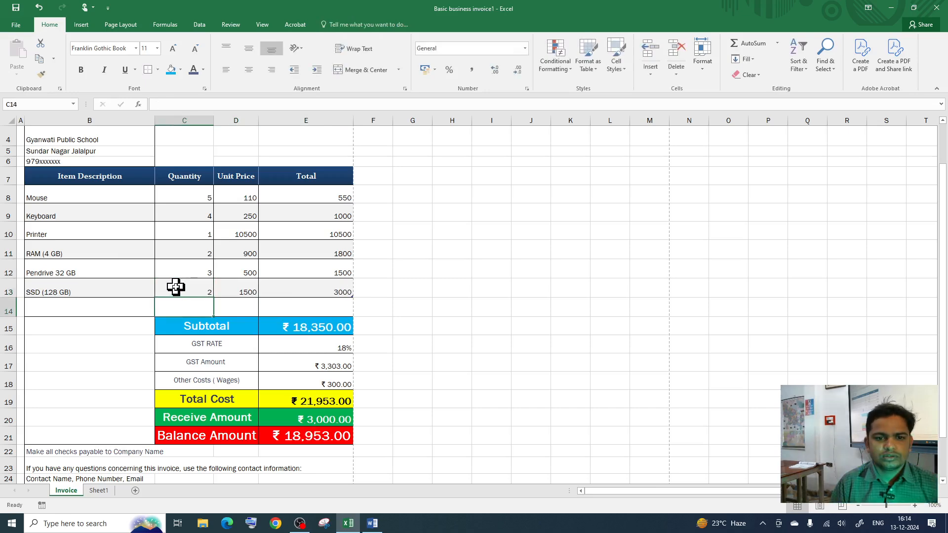
pyautogui.click(345, 295)
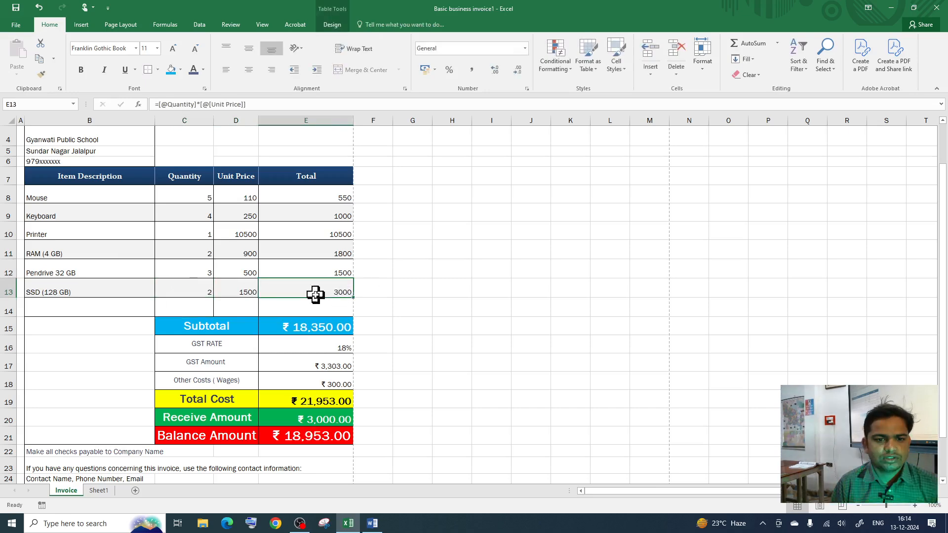
pyautogui.click(284, 330)
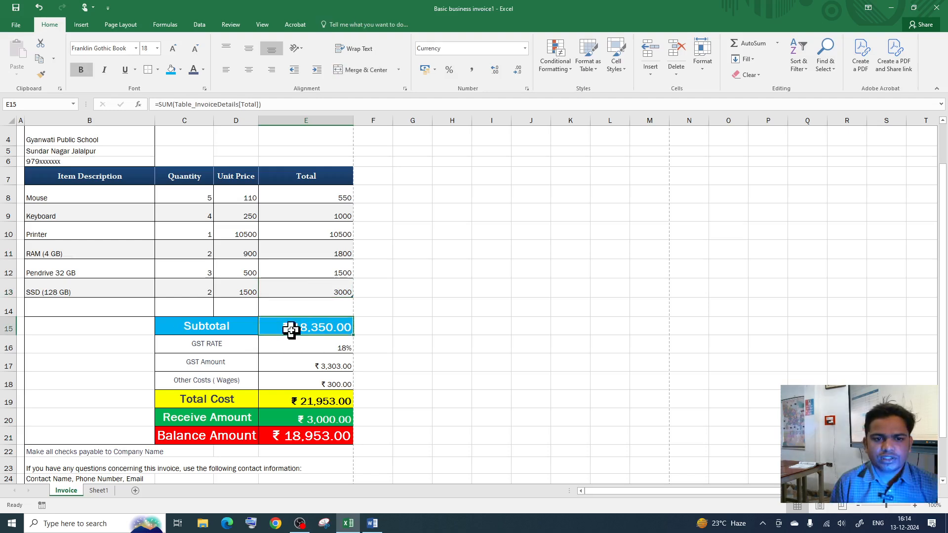
# Step: Set the GST rate to 0% and check the GST Amount calculation
pyautogui.moveTo(316, 200); pyautogui.dragTo(309, 288)
pyautogui.click(291, 324)
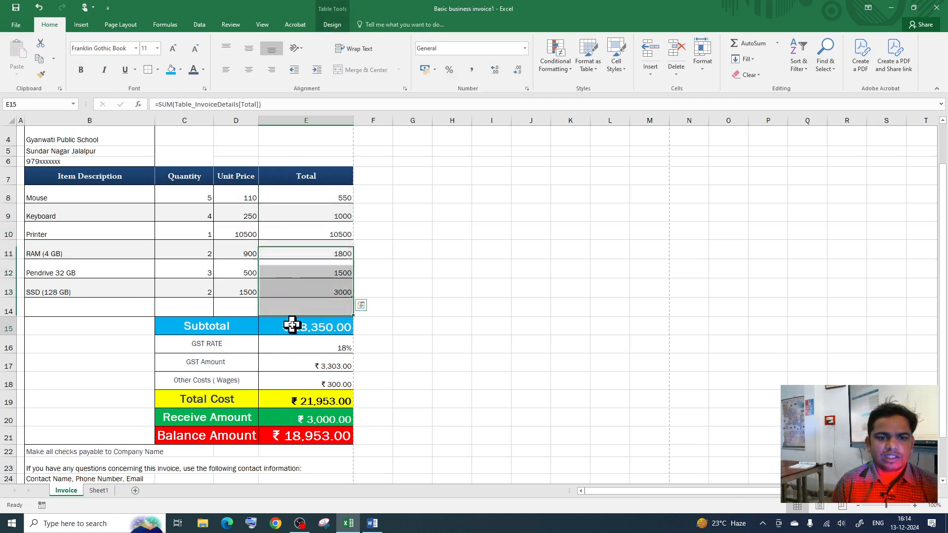
pyautogui.click(335, 350)
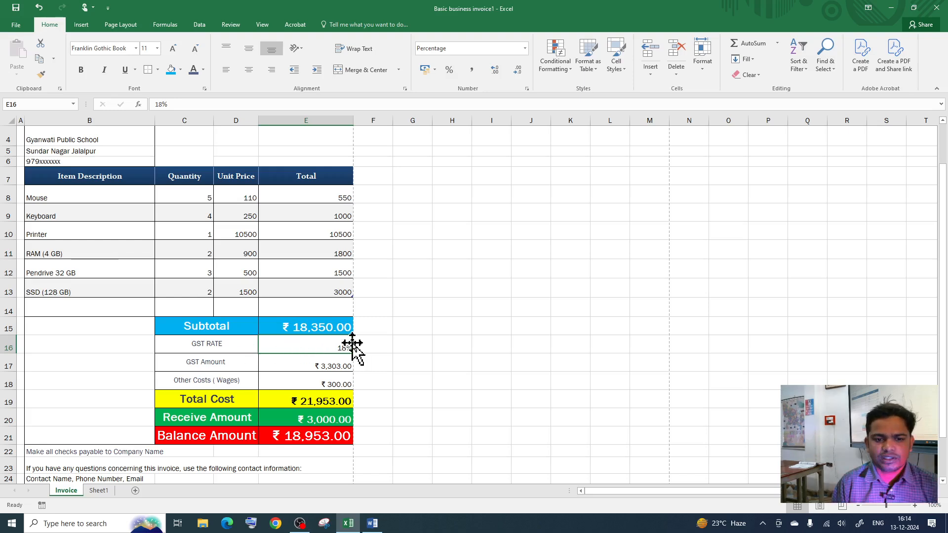
pyautogui.write('0')
pyautogui.click(388, 351)
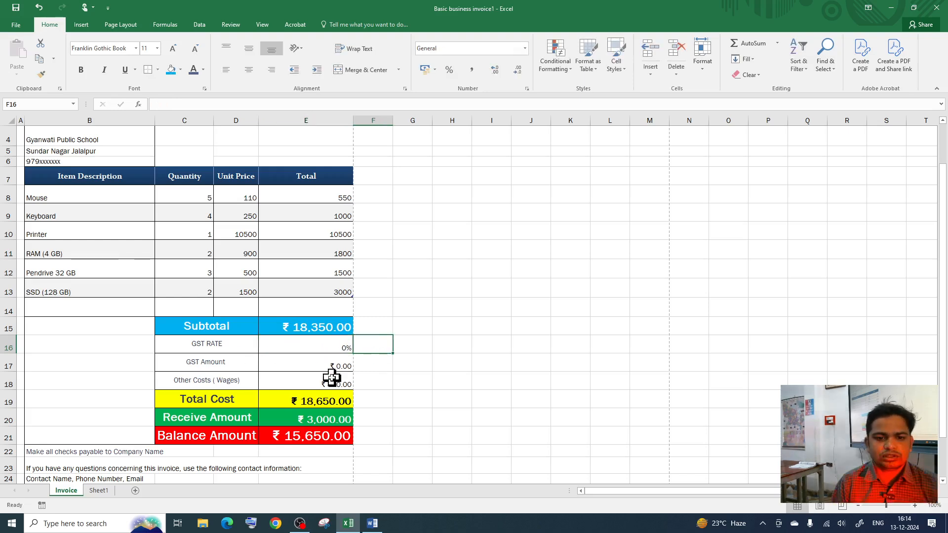
pyautogui.click(256, 368)
pyautogui.click(303, 364)
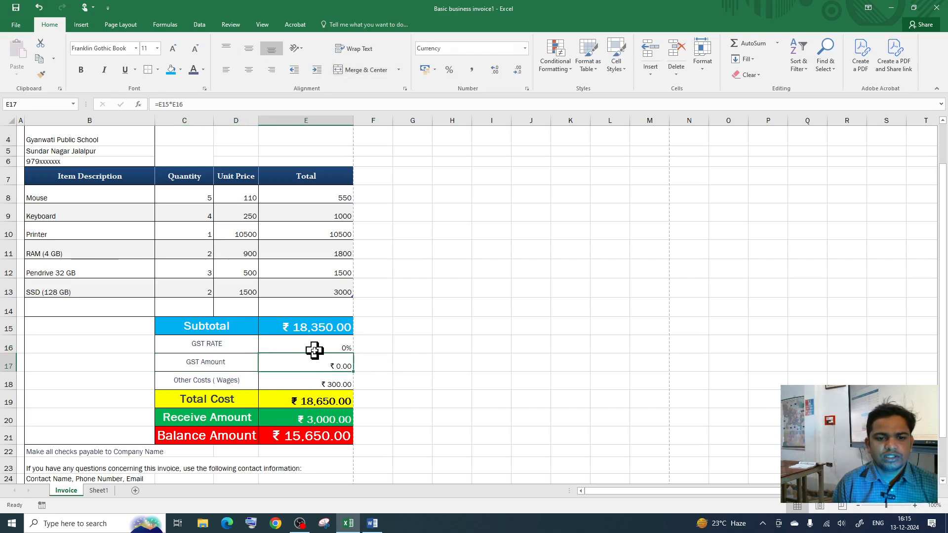
# Step: Change Other Costs (Wages) from 300 to 0
pyautogui.click(194, 380)
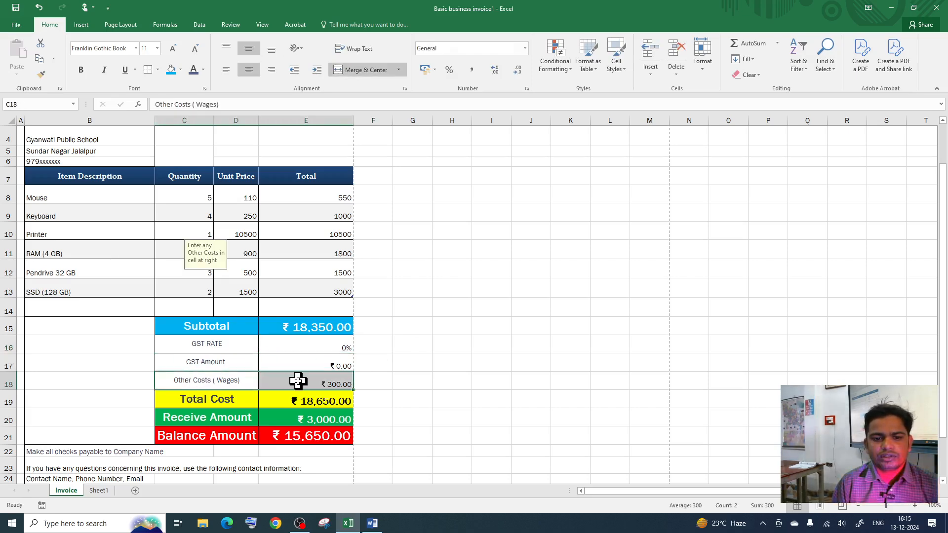
pyautogui.click(326, 383)
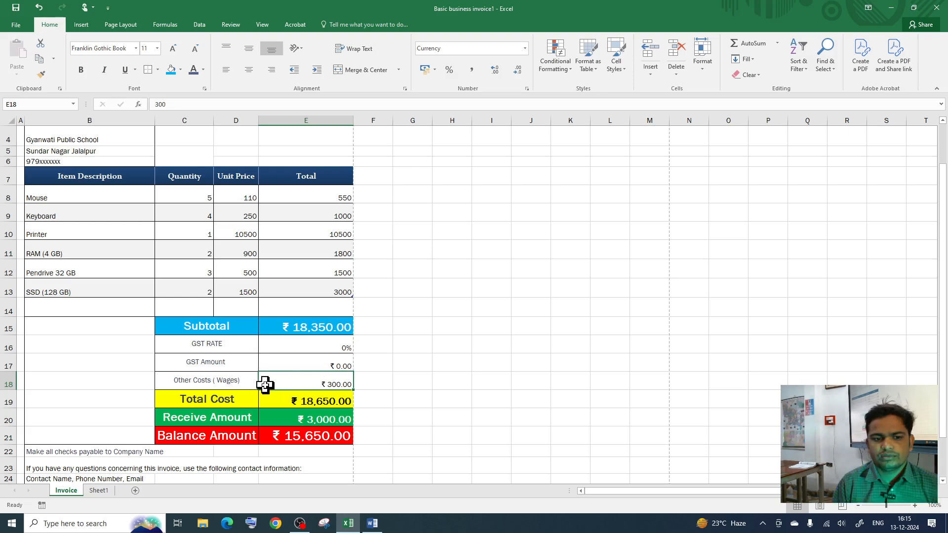
pyautogui.write('0')
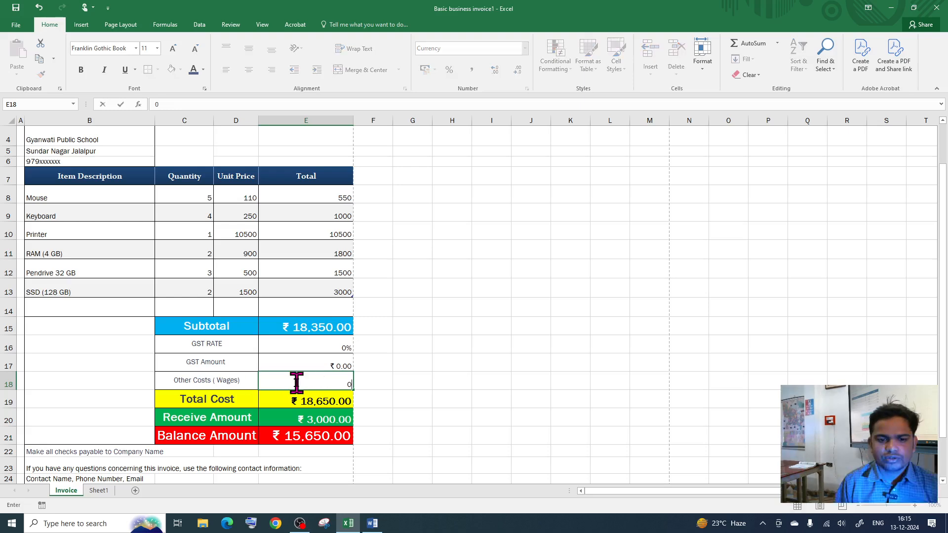
pyautogui.press('Return')
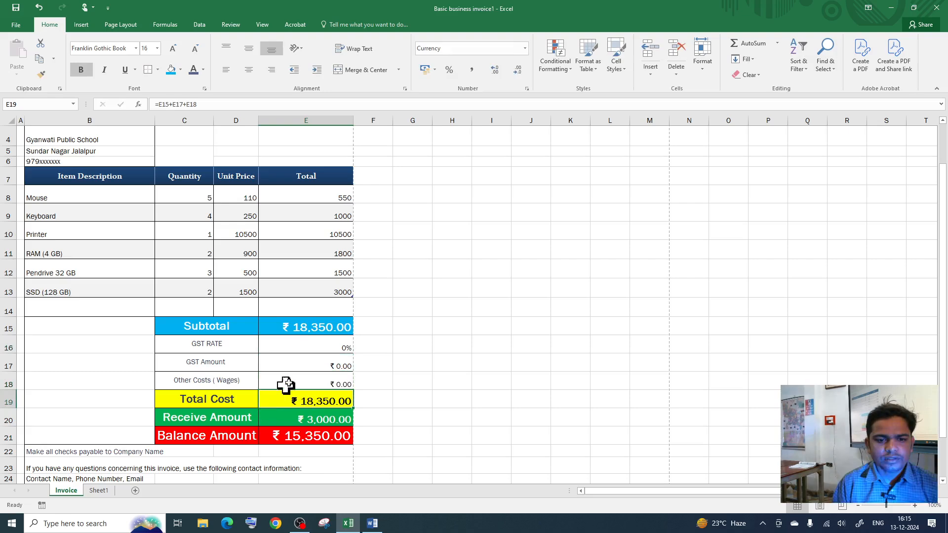
# Step: Enter Receive Amount values 18,350, then 5,000, then finally 10,000
pyautogui.click(308, 419)
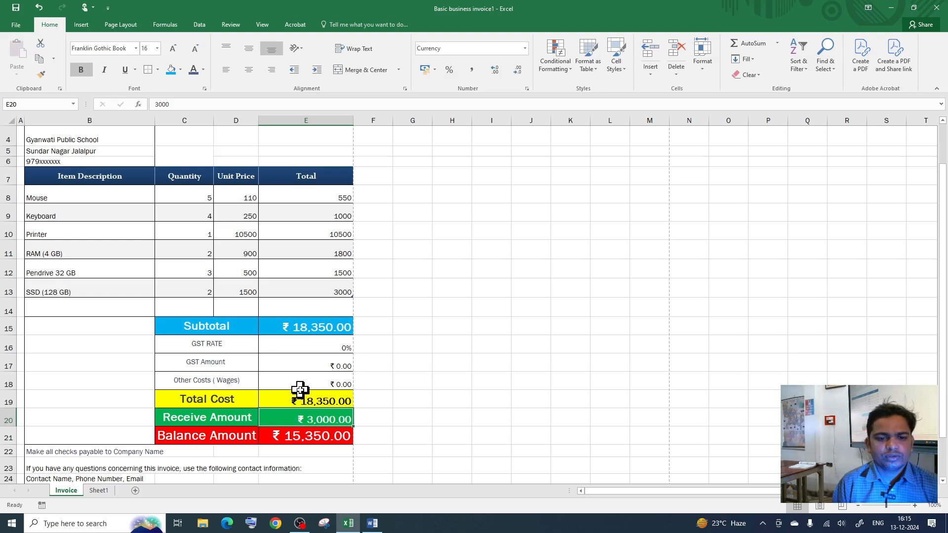
pyautogui.write('1')
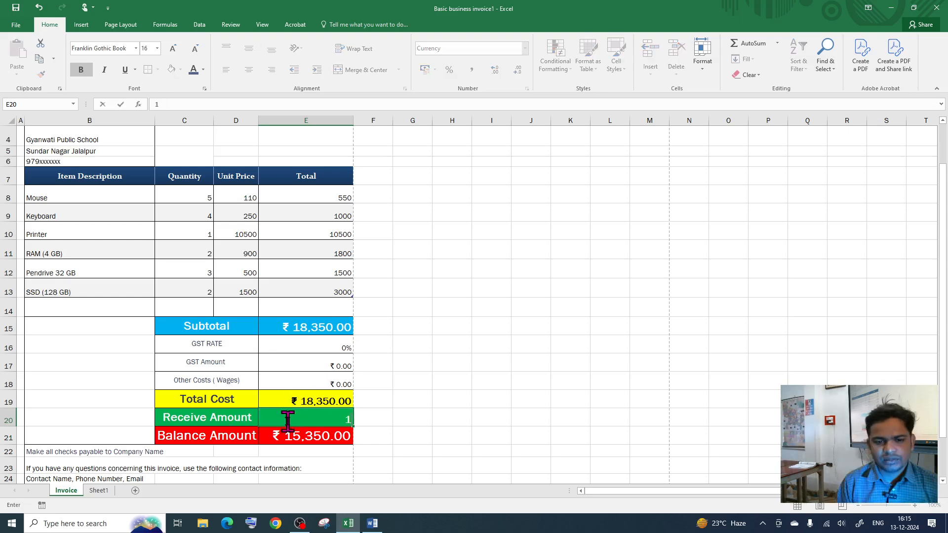
pyautogui.write('8,350')
pyautogui.press('Return')
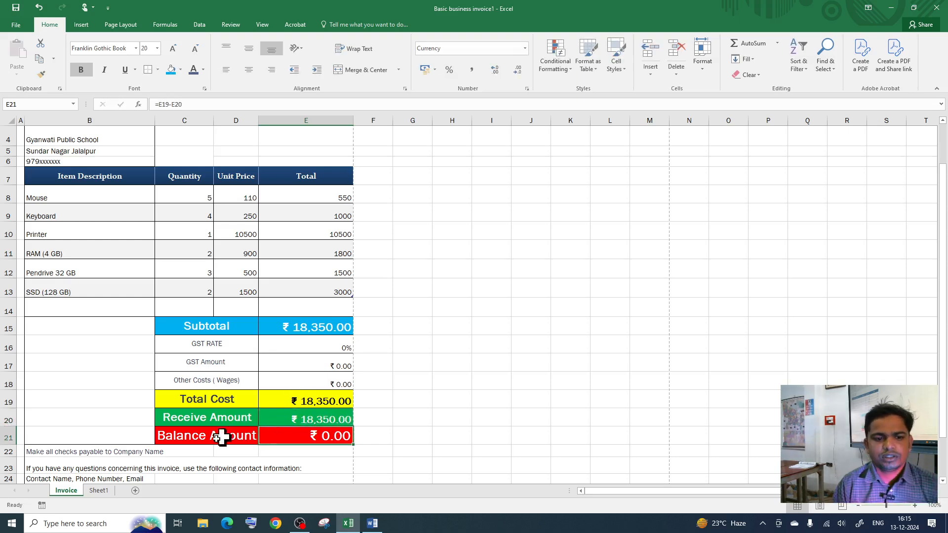
pyautogui.click(311, 421)
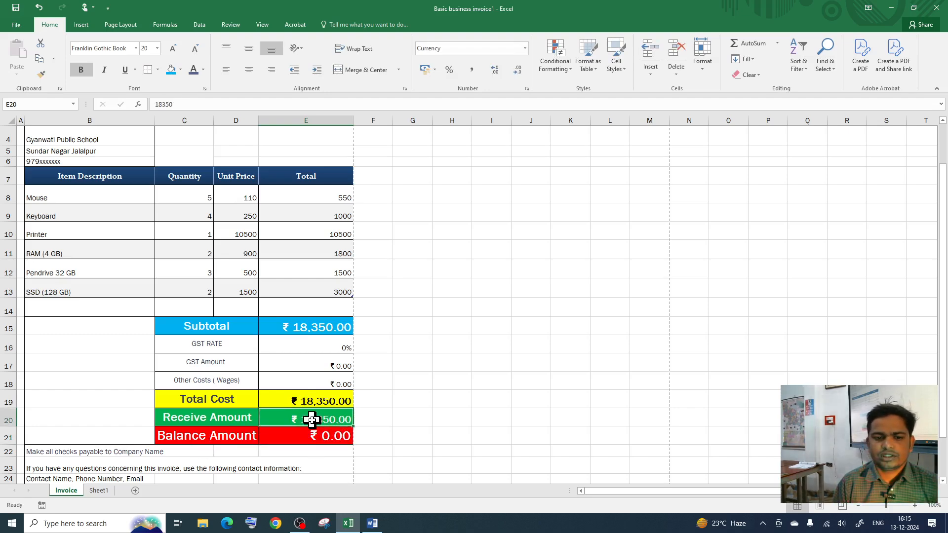
pyautogui.write('5000')
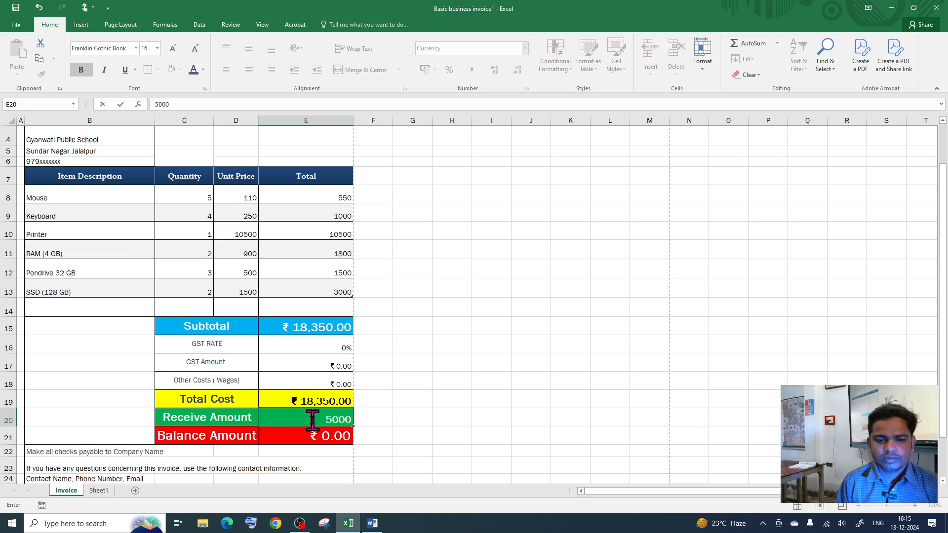
pyautogui.press('Return')
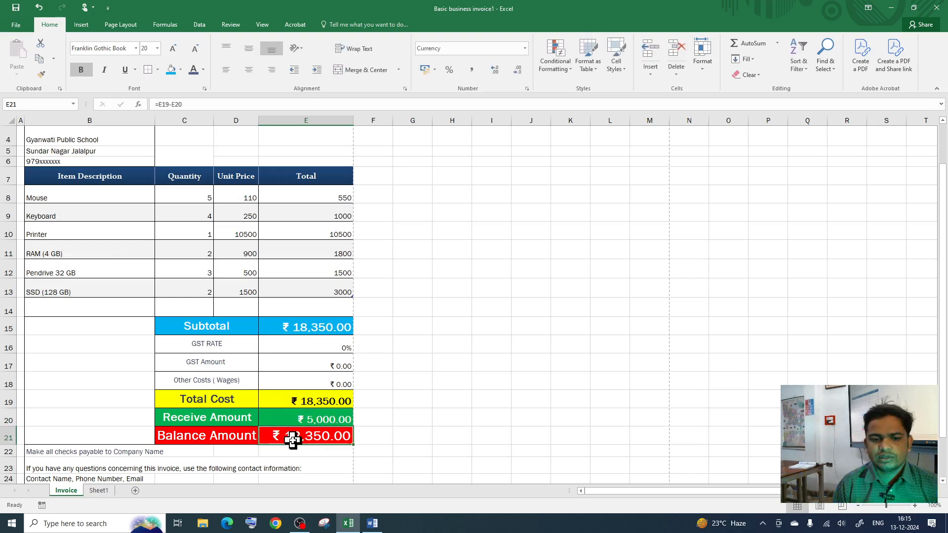
pyautogui.click(297, 418)
pyautogui.write('10')
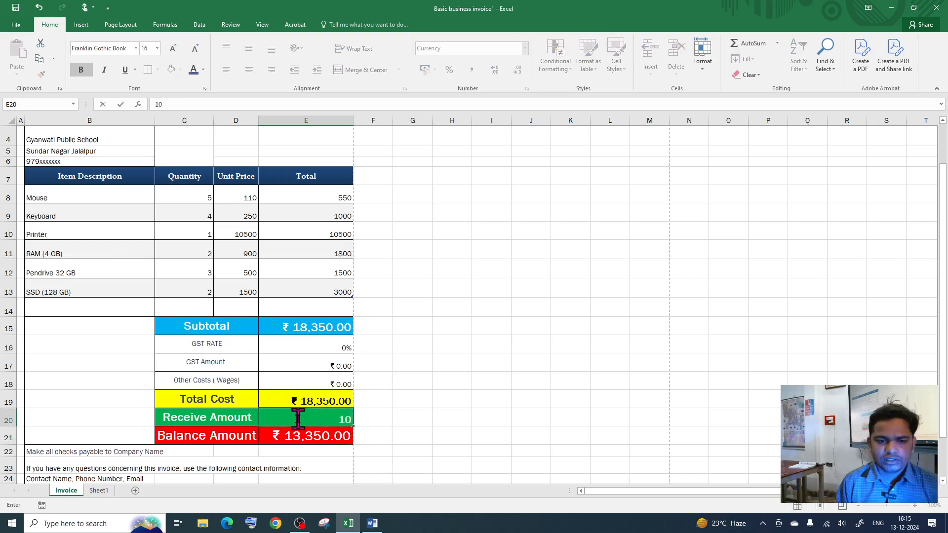
pyautogui.press('Return')
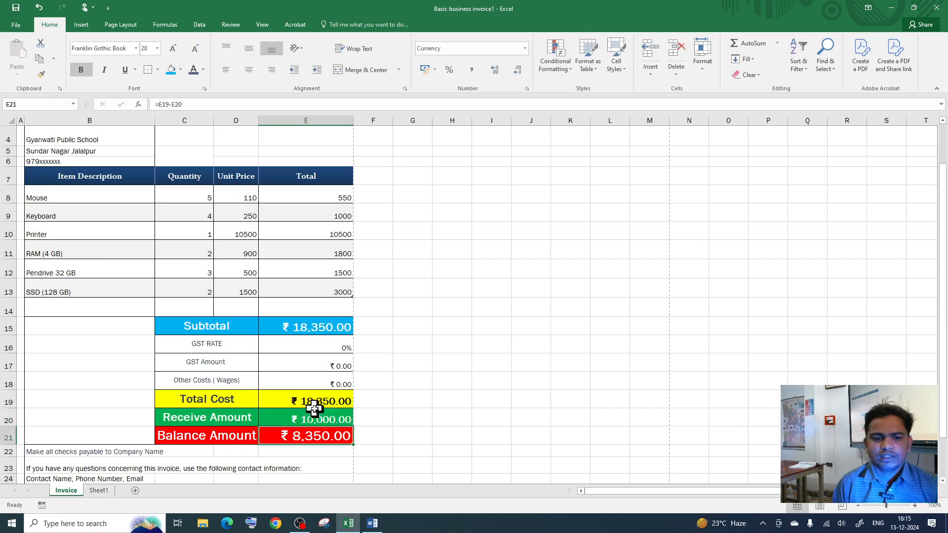
# Step: Inspect the Balance Amount =E19-E20 formula and its input note
pyautogui.click(303, 418)
pyautogui.scroll(-1, 322, 419)
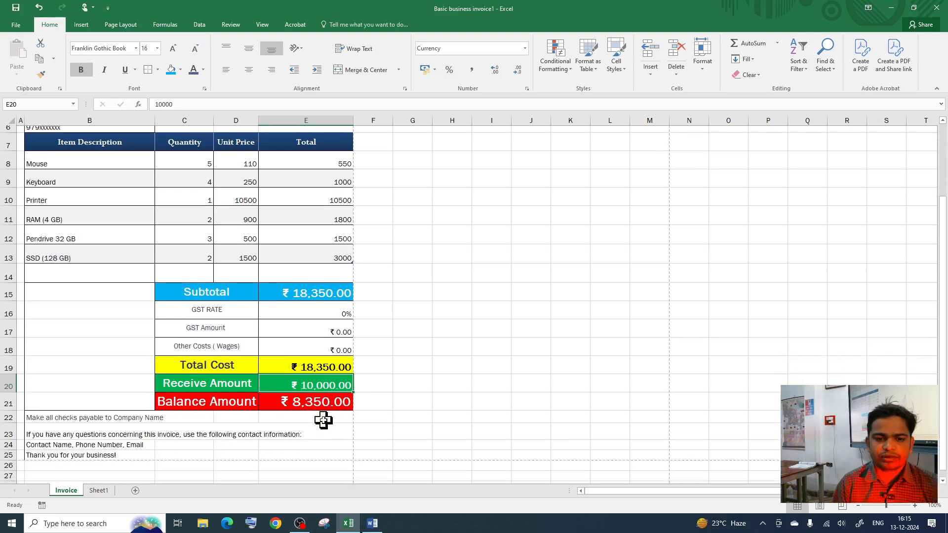
pyautogui.click(230, 398)
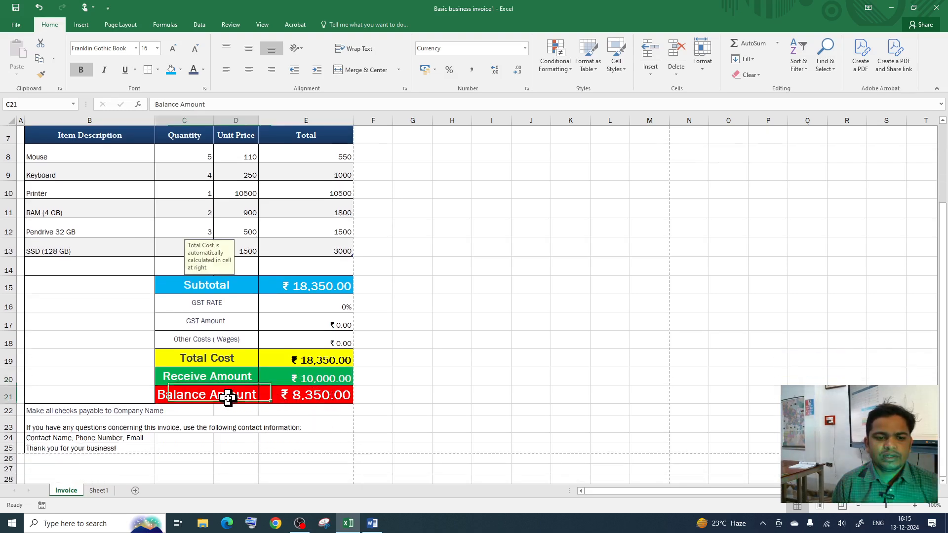
pyautogui.click(304, 395)
pyautogui.scroll(1, 326, 396)
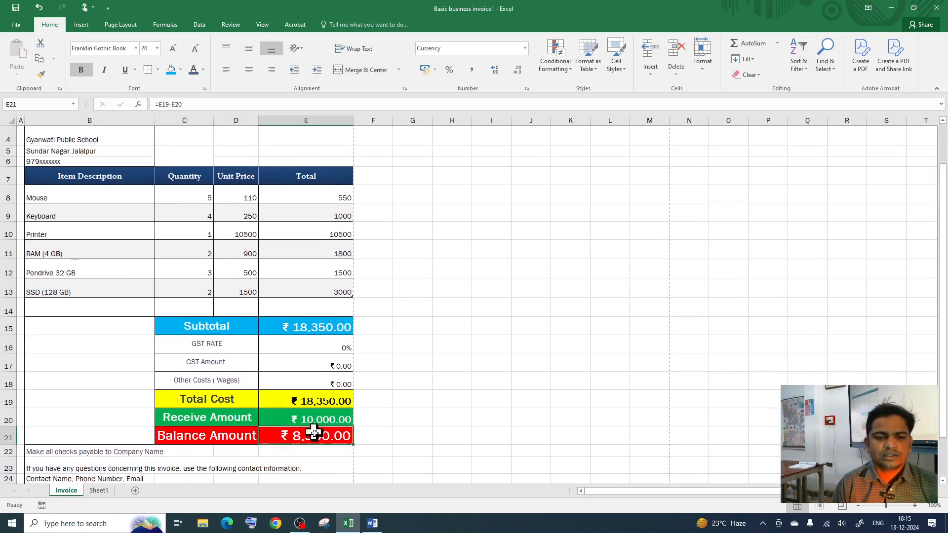
pyautogui.click(199, 442)
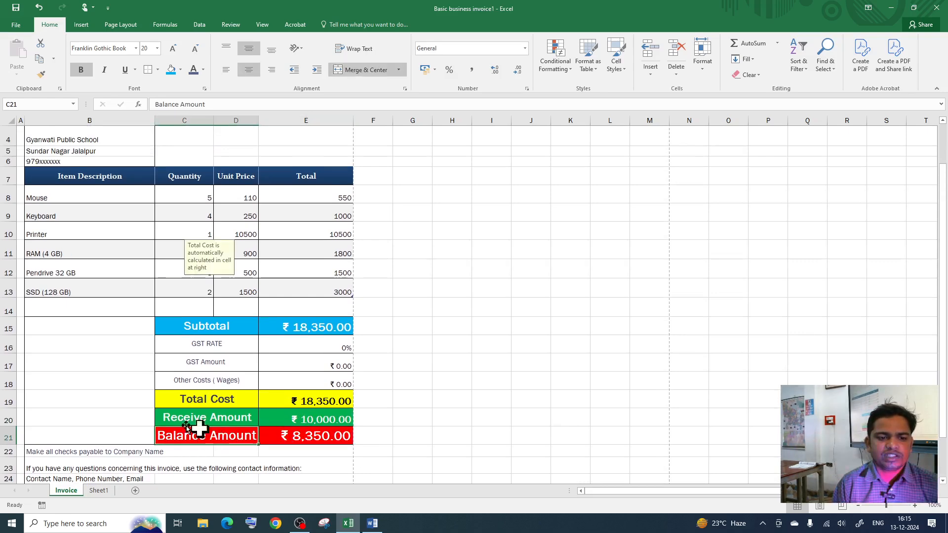
pyautogui.click(287, 439)
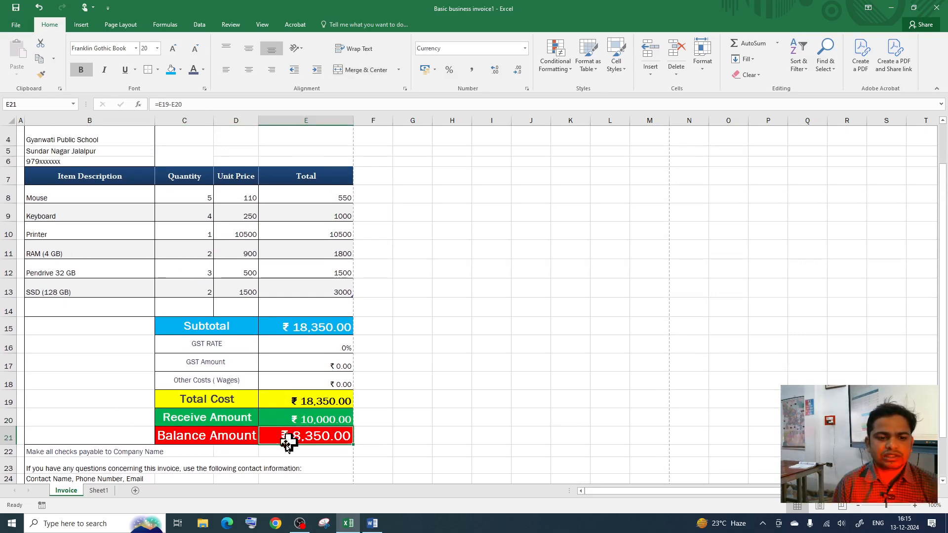
pyautogui.click(212, 438)
pyautogui.click(261, 433)
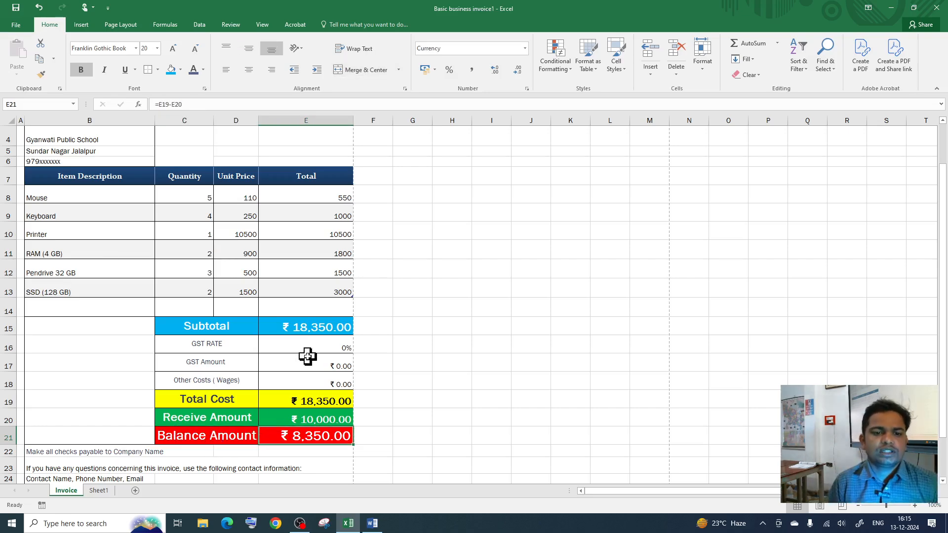
pyautogui.scroll(-3, 291, 378)
pyautogui.scroll(4, 295, 385)
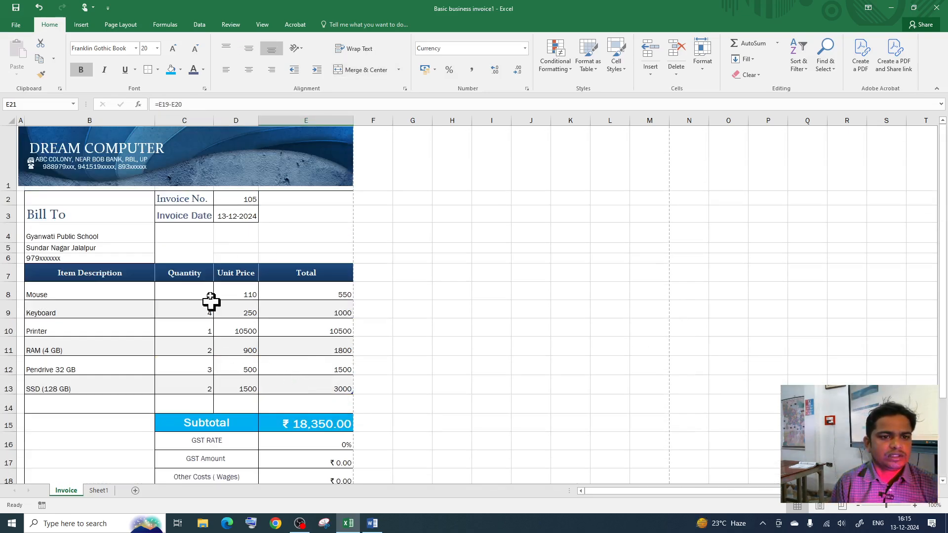
pyautogui.scroll(-3, 198, 402)
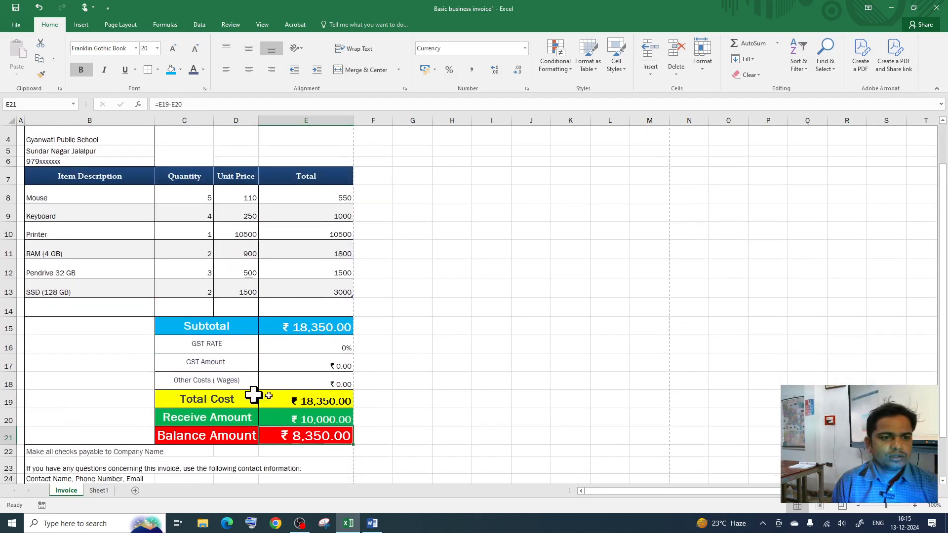
pyautogui.scroll(3, 287, 405)
pyautogui.click(192, 307)
pyautogui.click(192, 295)
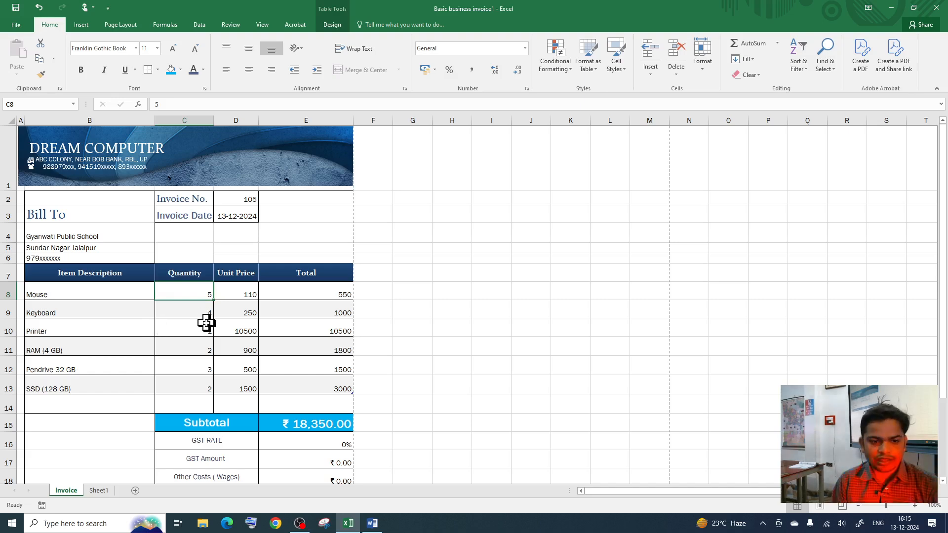
pyautogui.write('5')
pyautogui.click(107, 303)
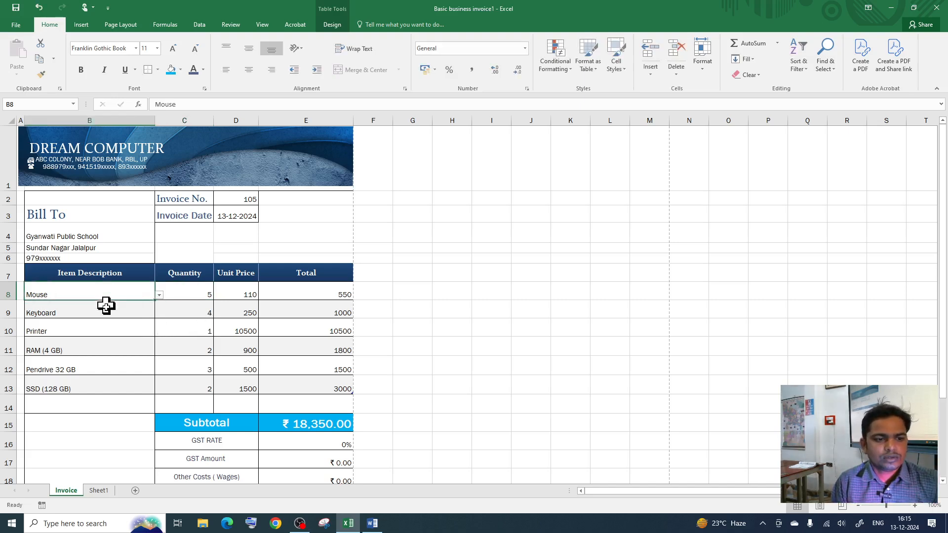
pyautogui.click(106, 313)
pyautogui.click(106, 326)
pyautogui.click(108, 341)
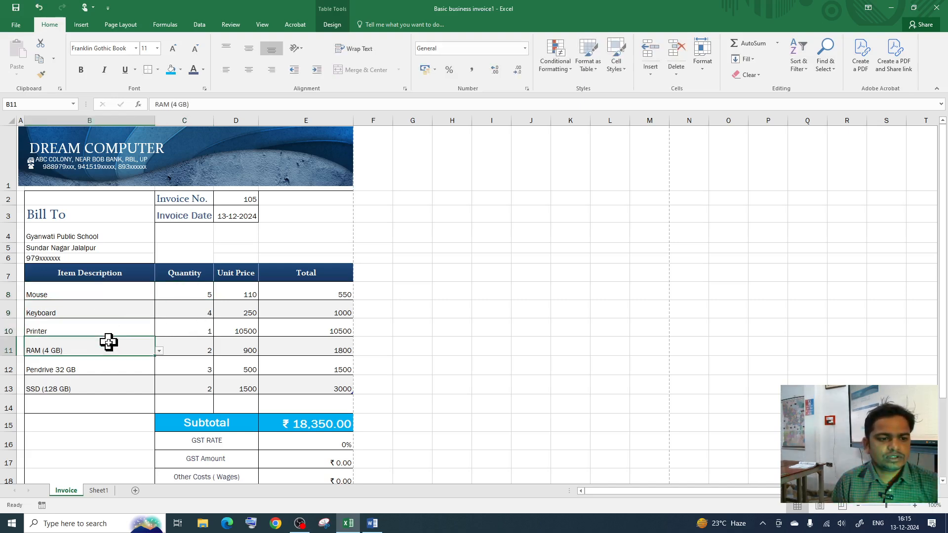
pyautogui.click(112, 408)
pyautogui.click(119, 330)
pyautogui.click(125, 315)
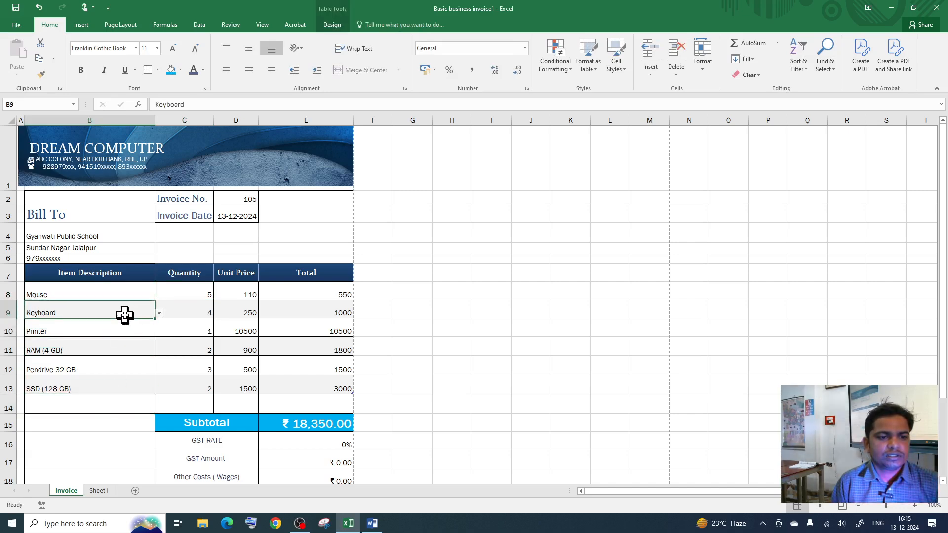
pyautogui.click(159, 314)
pyautogui.click(122, 292)
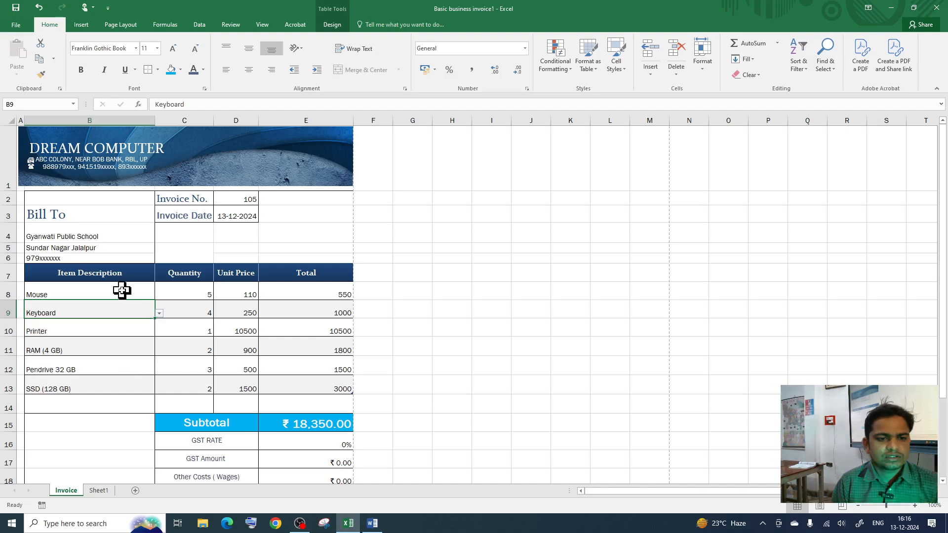
pyautogui.click(204, 291)
pyautogui.click(203, 311)
pyautogui.click(198, 352)
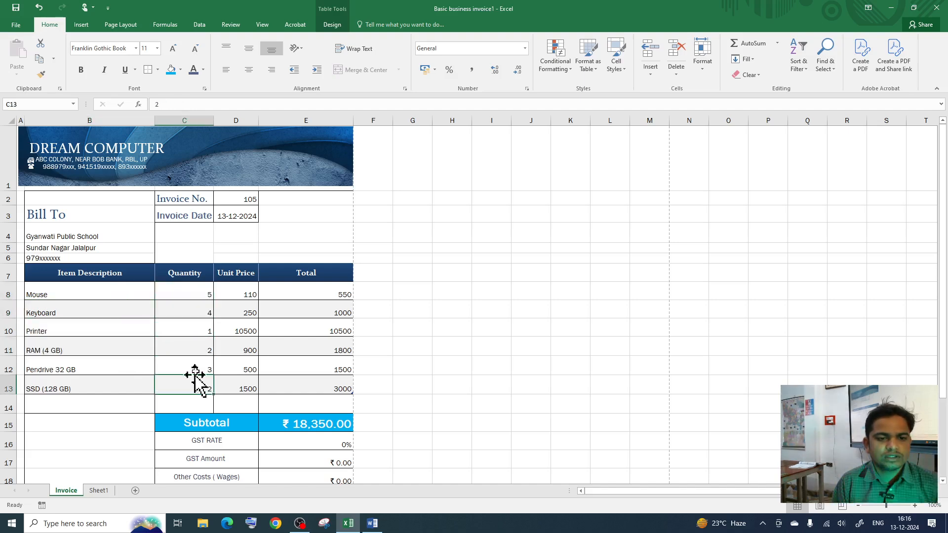
pyautogui.moveTo(243, 296); pyautogui.dragTo(245, 387)
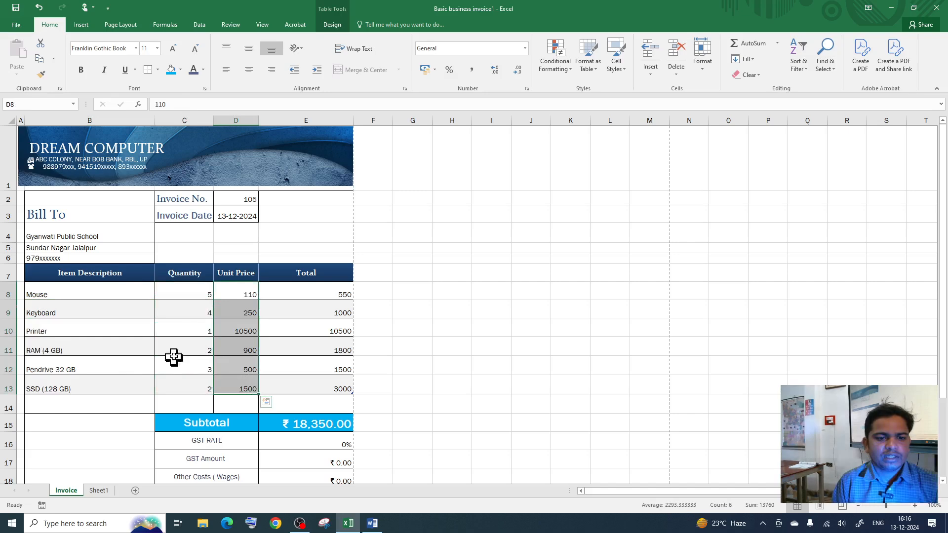
pyautogui.moveTo(243, 292); pyautogui.dragTo(245, 384)
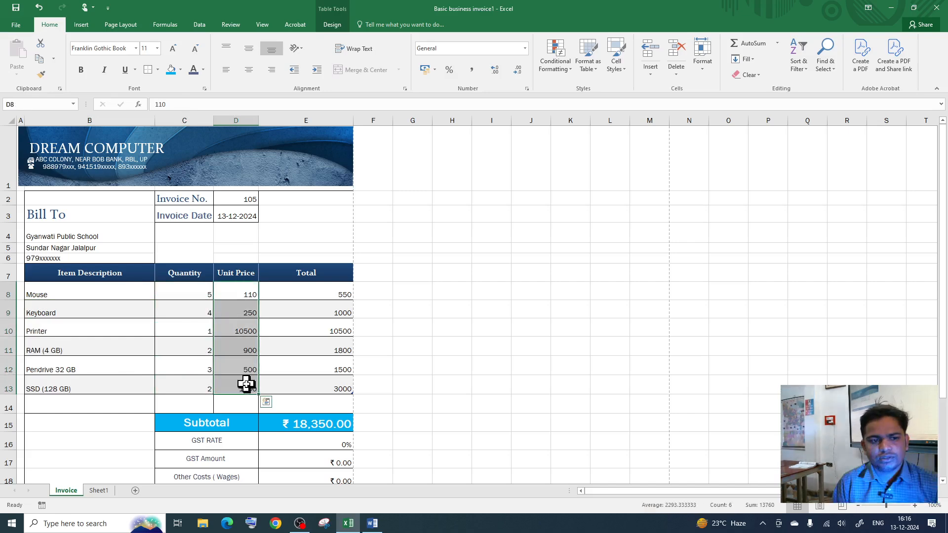
pyautogui.click(93, 315)
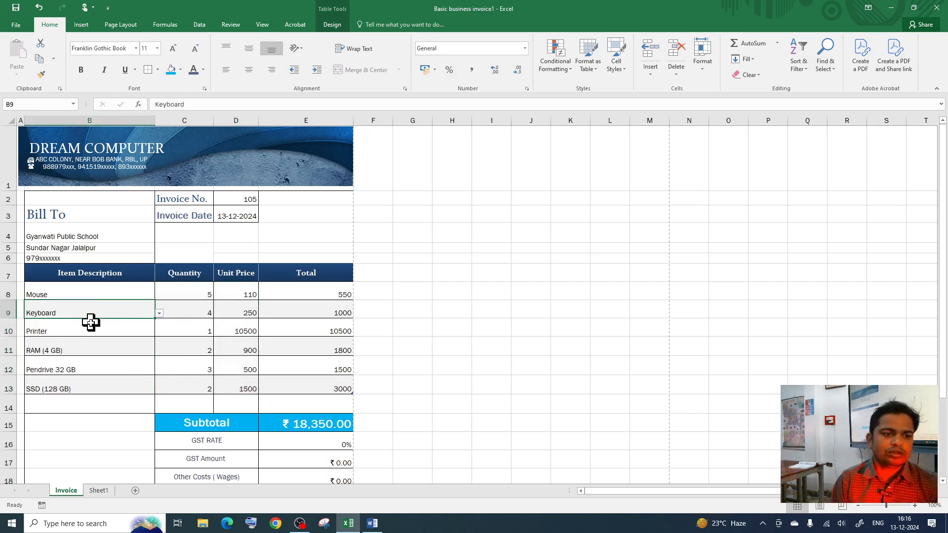
pyautogui.click(160, 313)
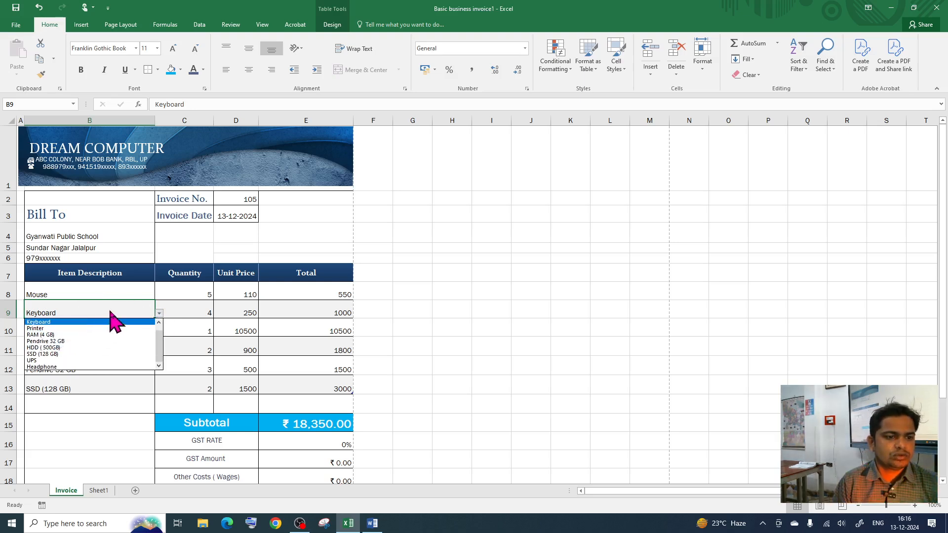
pyautogui.click(110, 321)
pyautogui.click(159, 314)
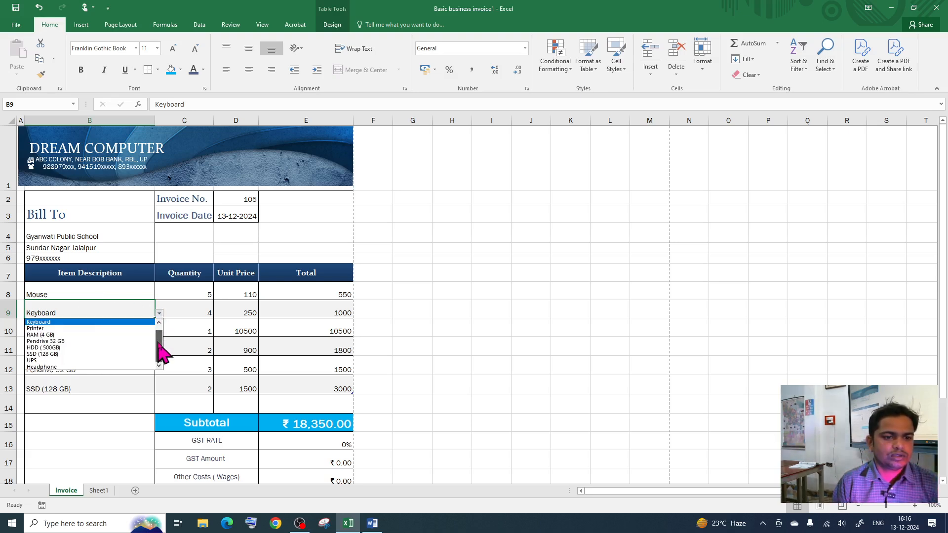
pyautogui.moveTo(159, 341); pyautogui.dragTo(159, 326)
pyautogui.click(229, 307)
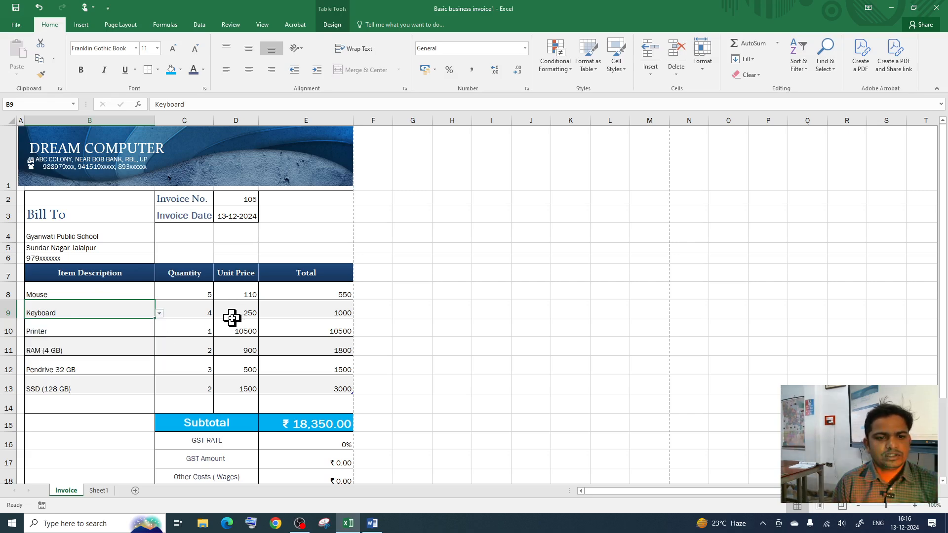
pyautogui.moveTo(239, 292); pyautogui.dragTo(230, 383)
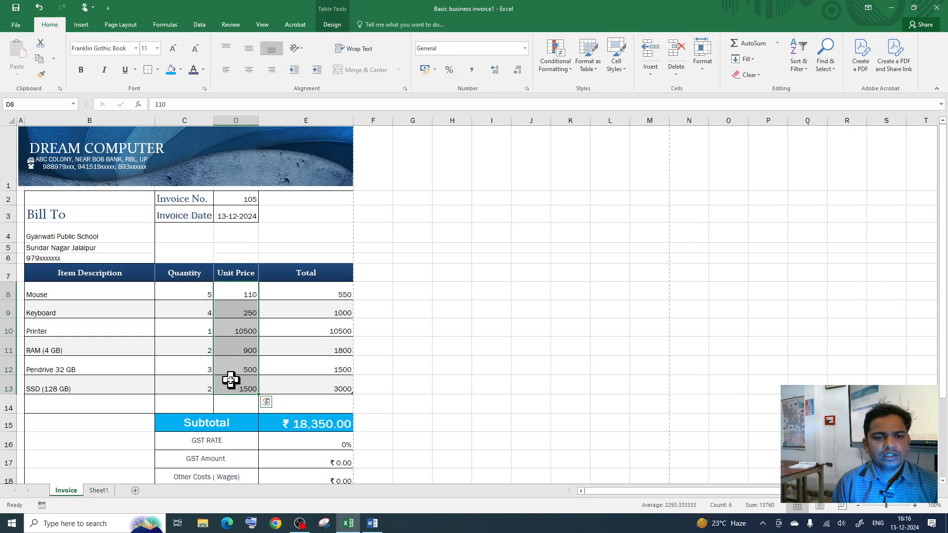
pyautogui.click(239, 298)
pyautogui.click(239, 388)
pyautogui.click(245, 295)
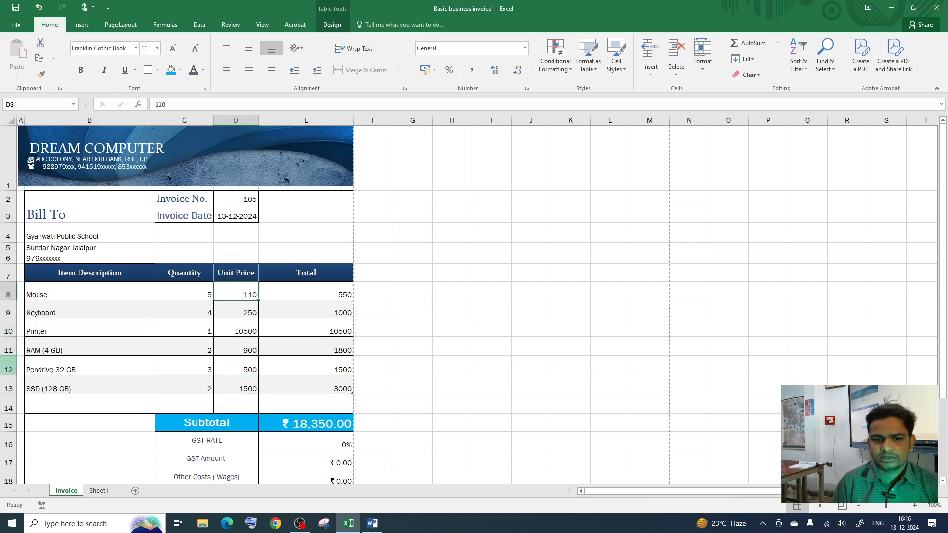
pyautogui.scroll(-2, 341, 376)
pyautogui.scroll(2, 307, 399)
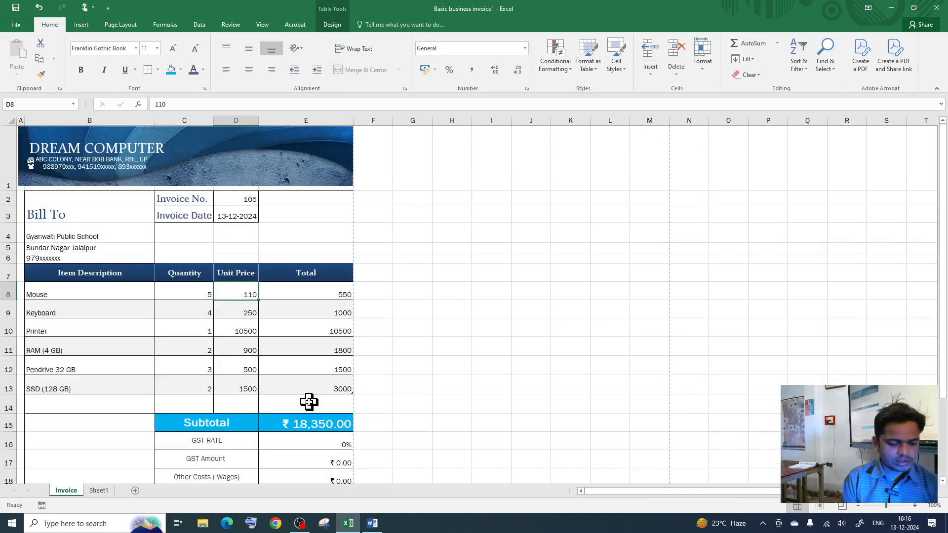
pyautogui.hotkey('ctrl', 'p')
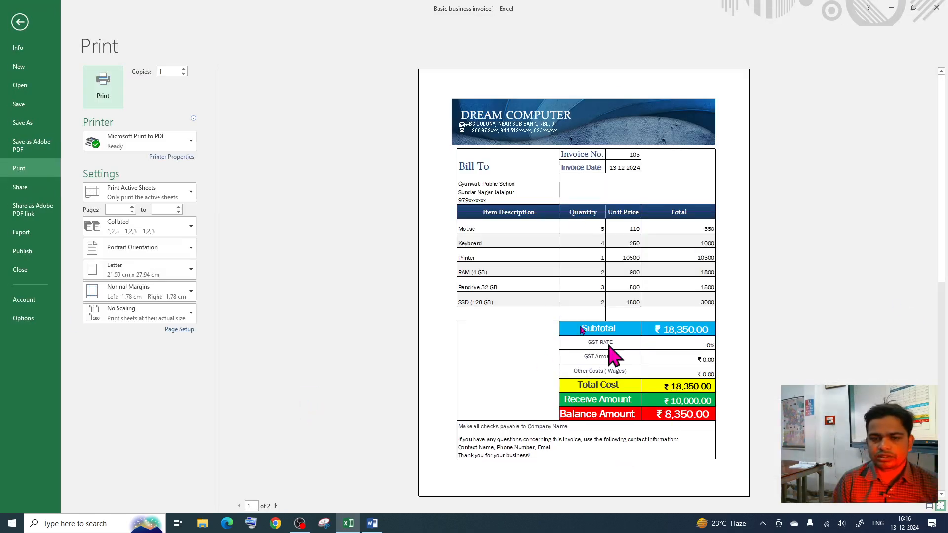
pyautogui.click(21, 22)
pyautogui.scroll(-4, 282, 406)
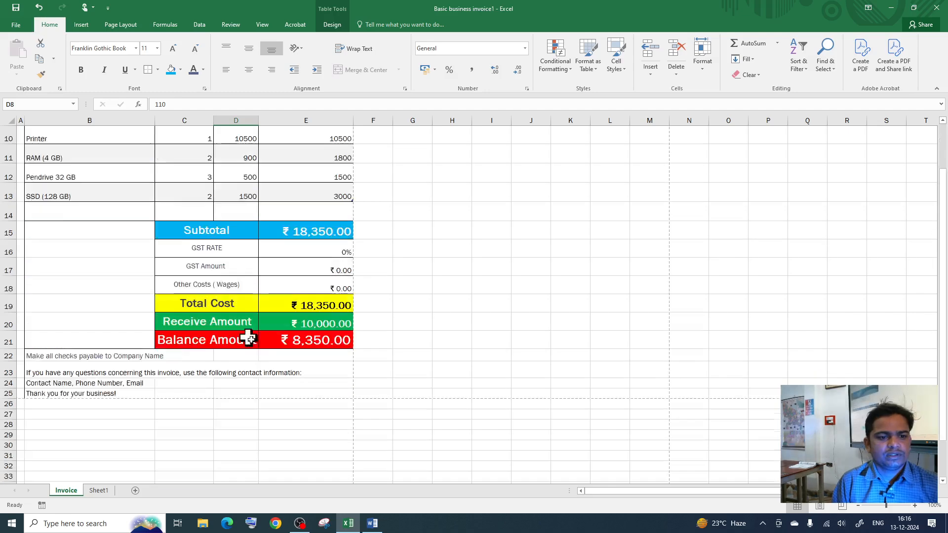
pyautogui.moveTo(53, 171); pyautogui.dragTo(81, 275)
pyautogui.scroll(3, 89, 252)
pyautogui.scroll(2, 108, 342)
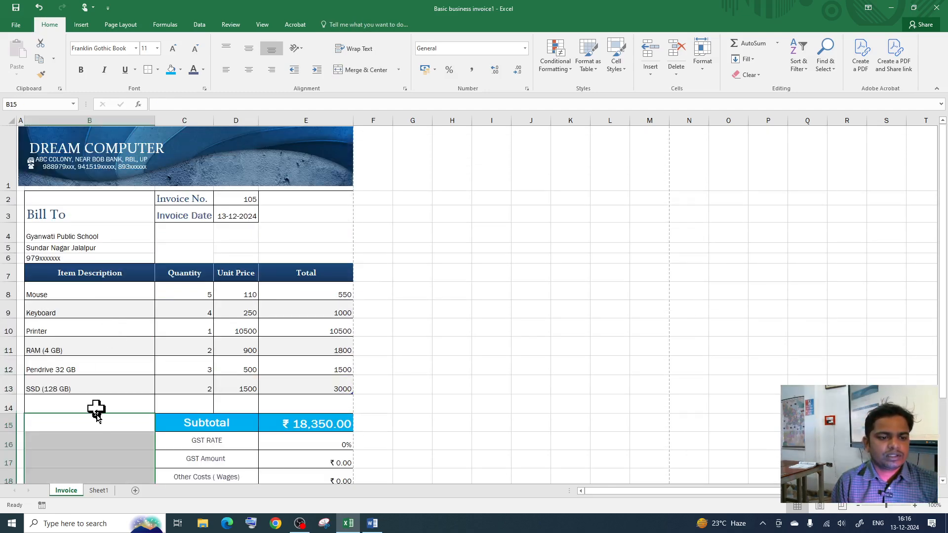
pyautogui.scroll(-1, 95, 410)
pyautogui.press('Down')
pyautogui.moveTo(110, 328); pyautogui.dragTo(119, 443)
pyautogui.click(93, 368)
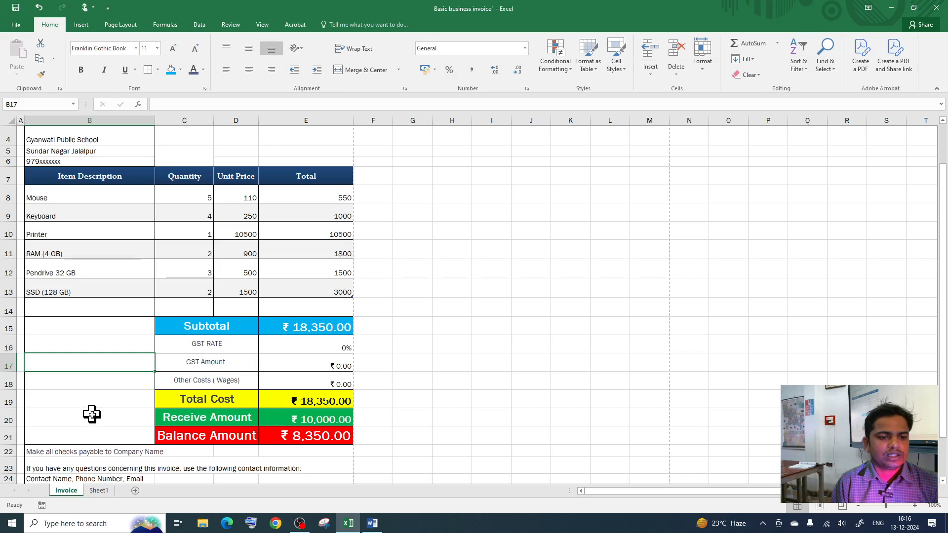
pyautogui.click(92, 414)
pyautogui.click(98, 385)
pyautogui.moveTo(106, 350); pyautogui.dragTo(112, 415)
pyautogui.hotkey('ctrl', 'p')
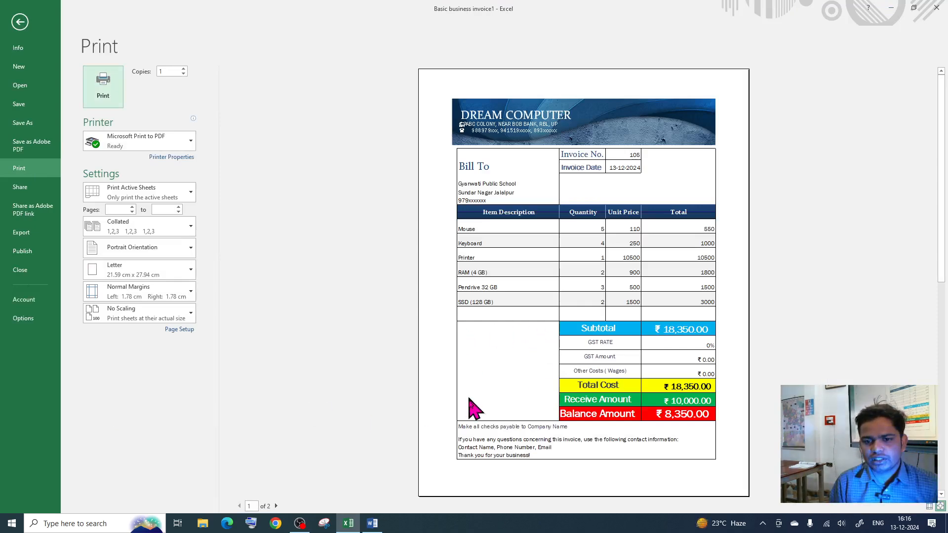
pyautogui.click(19, 22)
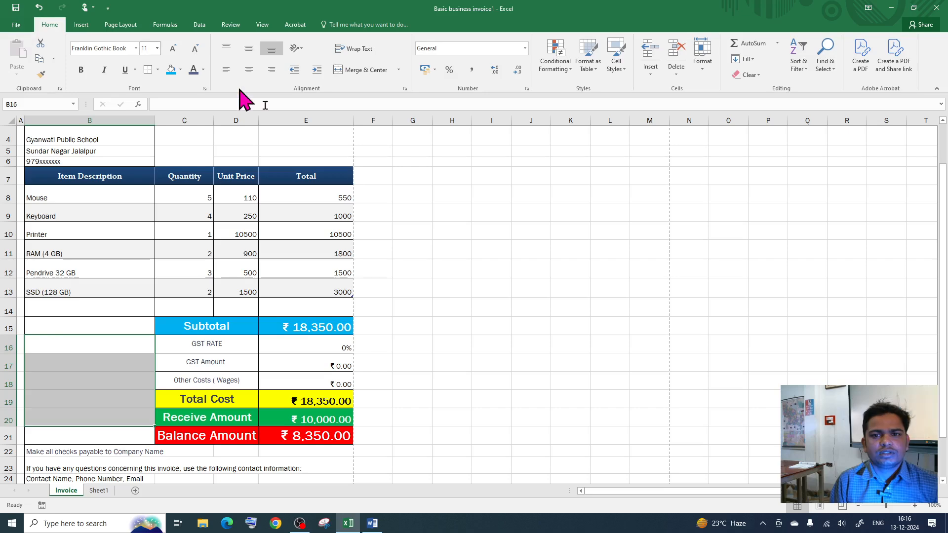
pyautogui.scroll(2, 155, 217)
# Step: Select the DREAM COMPUTER header picture on the invoice
pyautogui.click(333, 157)
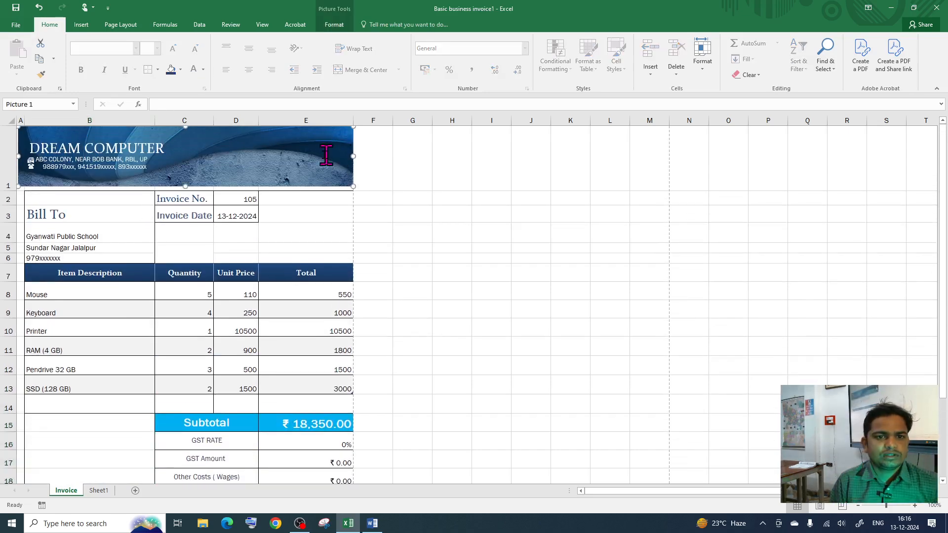
pyautogui.click(250, 203)
pyautogui.click(328, 147)
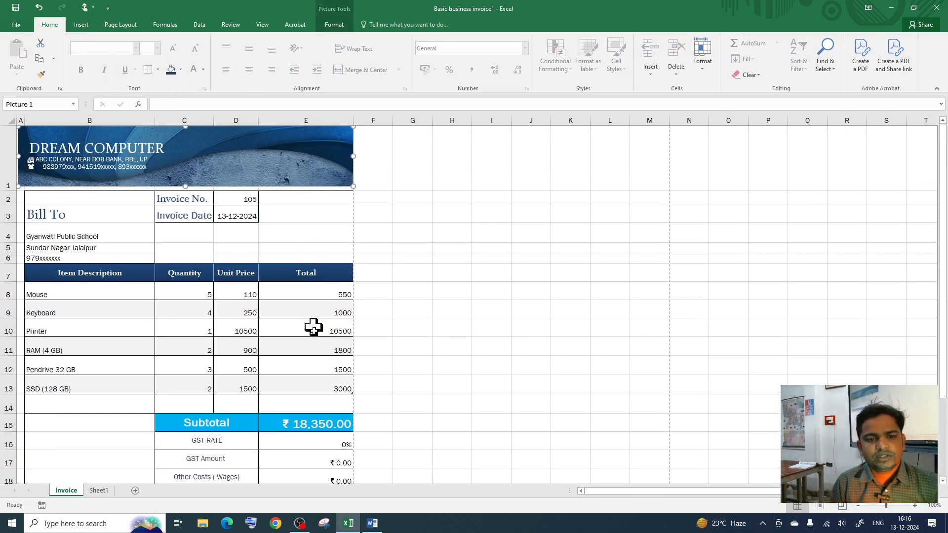
pyautogui.scroll(-2, 313, 345)
pyautogui.scroll(2, 321, 375)
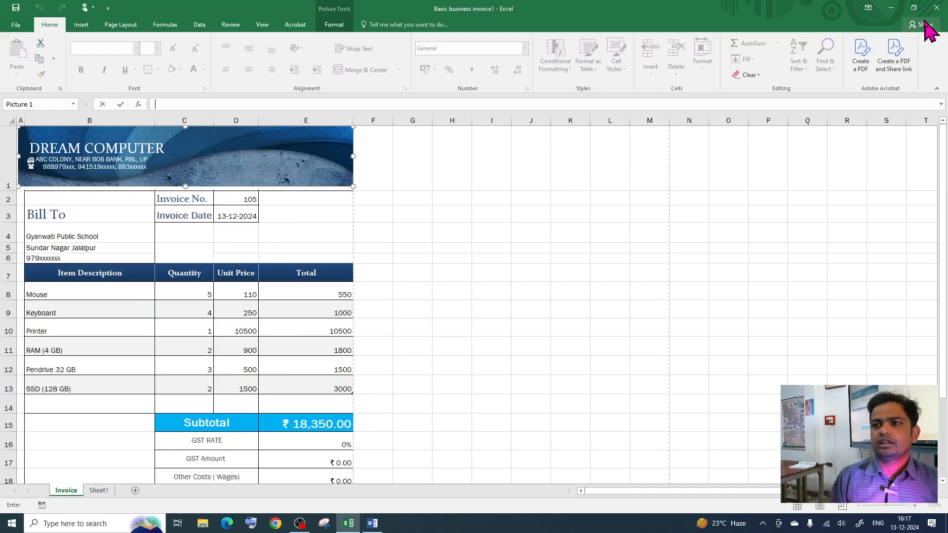
# Step: Restore down the invoice window and launch a new Excel 2016 instance
pyautogui.click(914, 8)
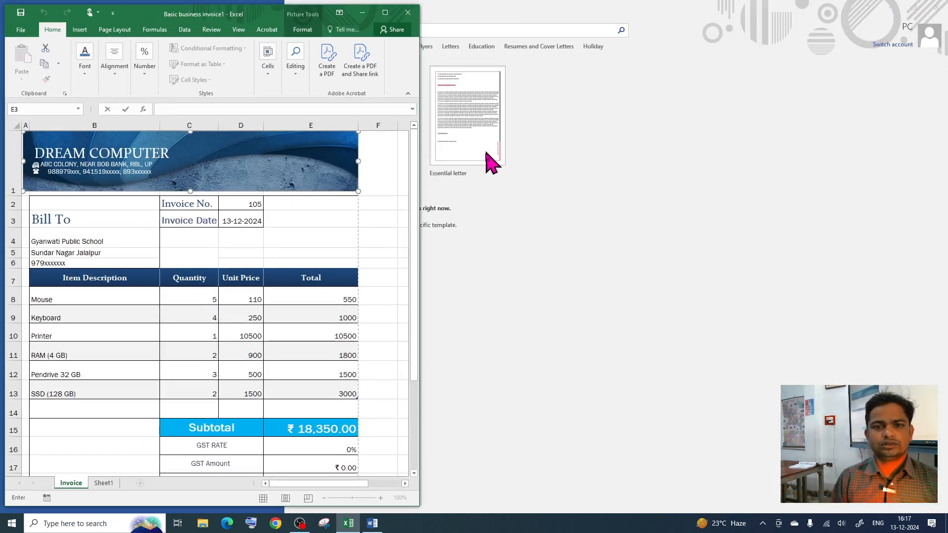
pyautogui.click(351, 528)
pyautogui.rightClick(351, 528)
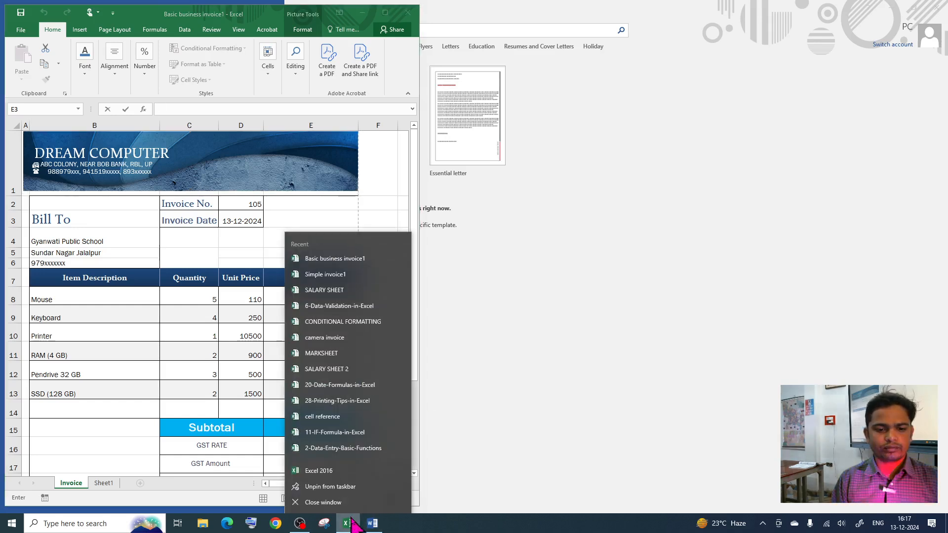
pyautogui.click(346, 475)
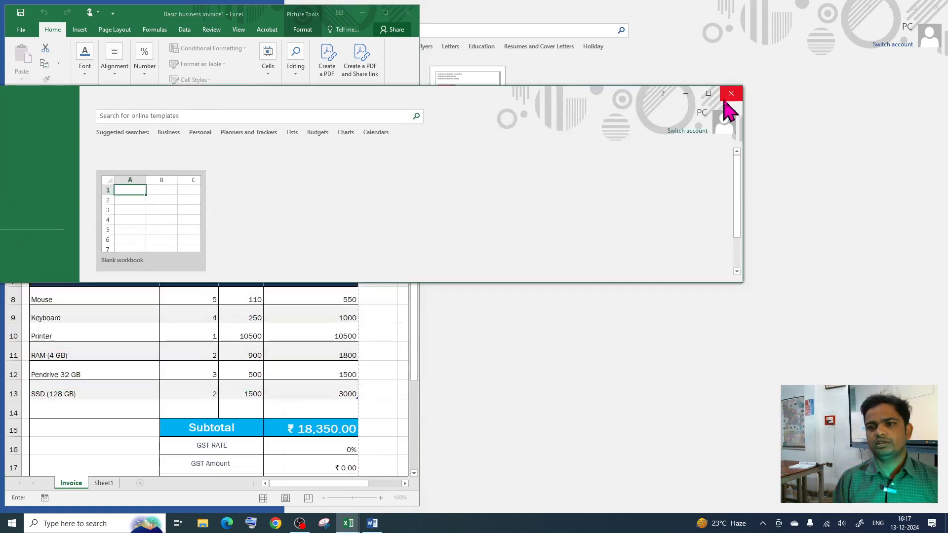
# Step: Arrange the Excel start screen beside the invoice and create a blank workbook
pyautogui.click(706, 92)
pyautogui.click(914, 8)
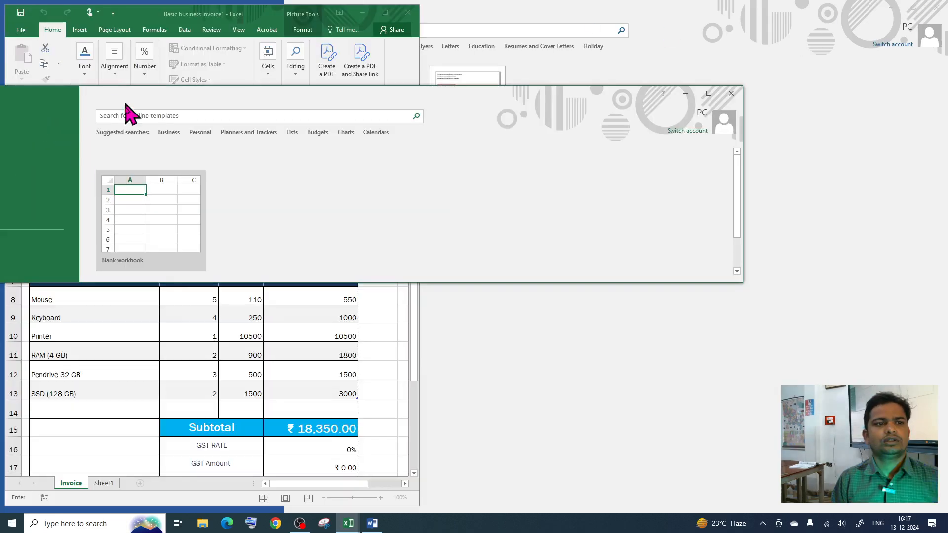
pyautogui.moveTo(127, 95); pyautogui.dragTo(324, 76)
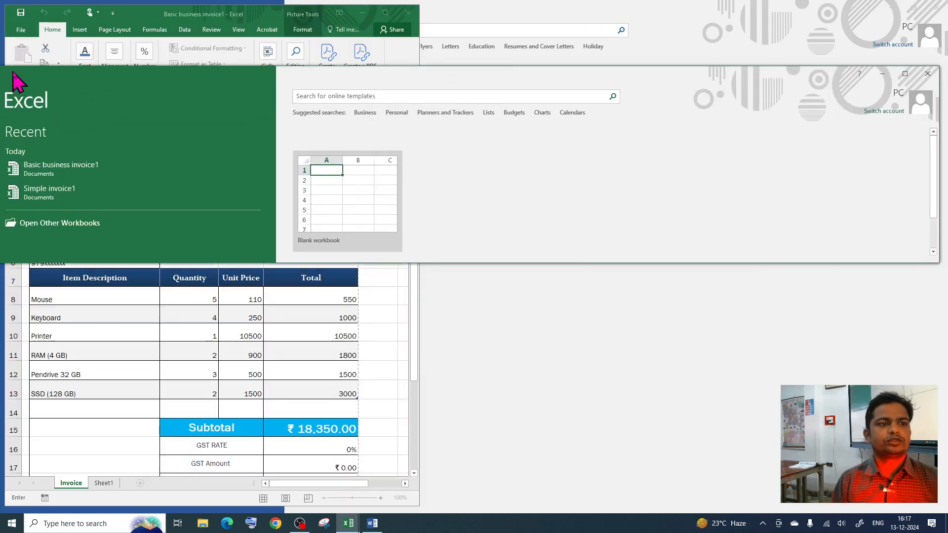
pyautogui.moveTo(13, 72); pyautogui.dragTo(421, 46)
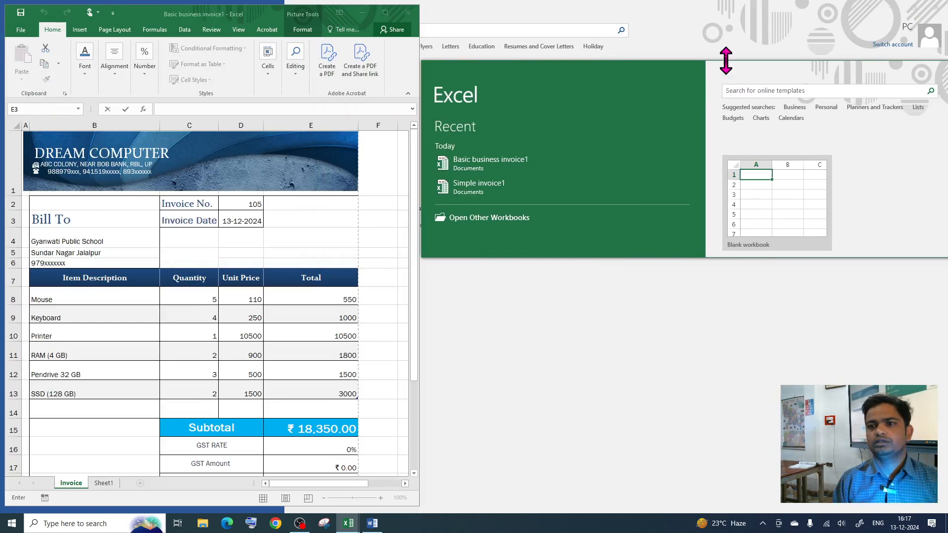
pyautogui.moveTo(726, 60); pyautogui.dragTo(711, 12)
pyautogui.moveTo(669, 265); pyautogui.dragTo(679, 498)
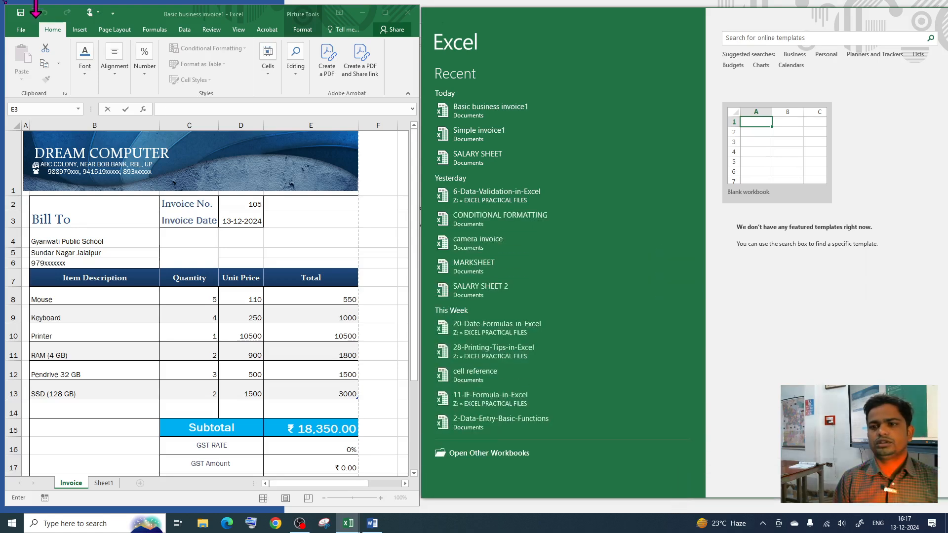
pyautogui.click(775, 131)
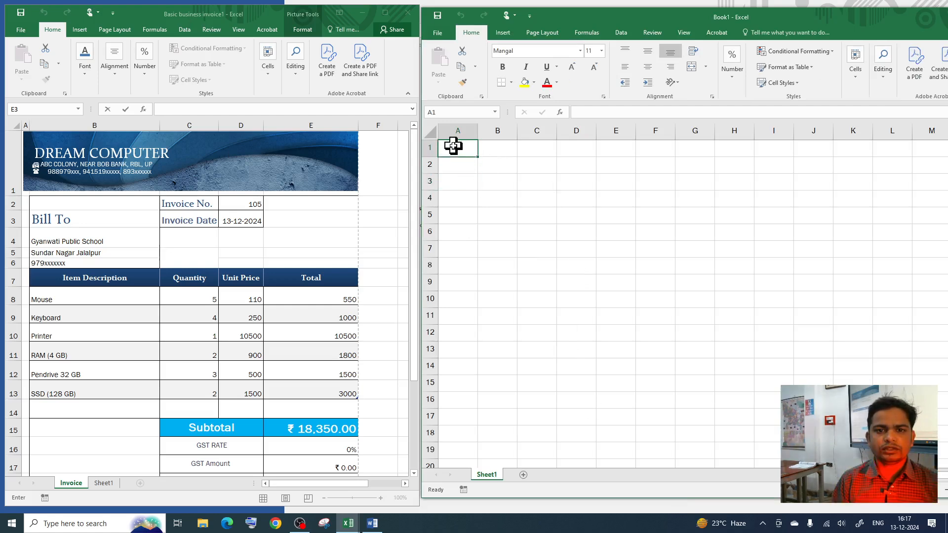
# Step: Make row 1 of Book1 taller to hold the header
pyautogui.click(293, 166)
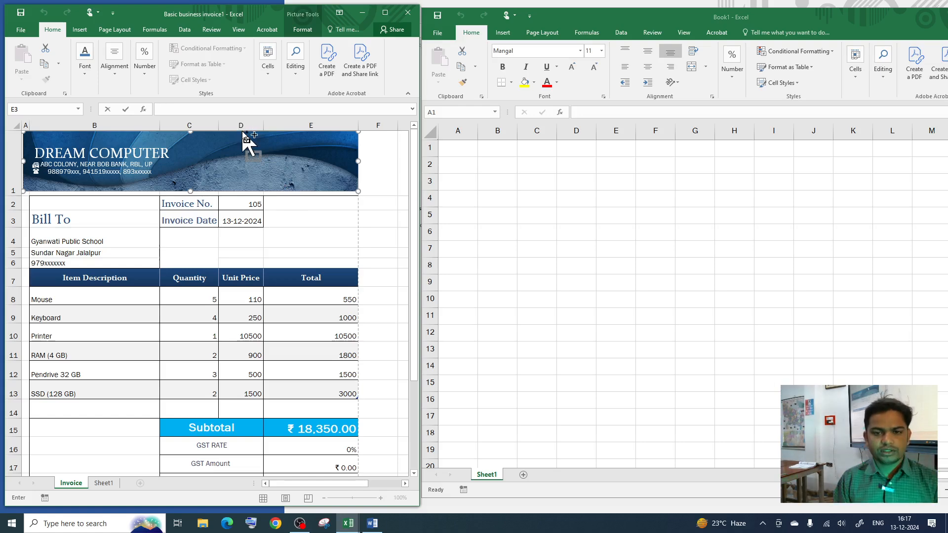
pyautogui.click(504, 210)
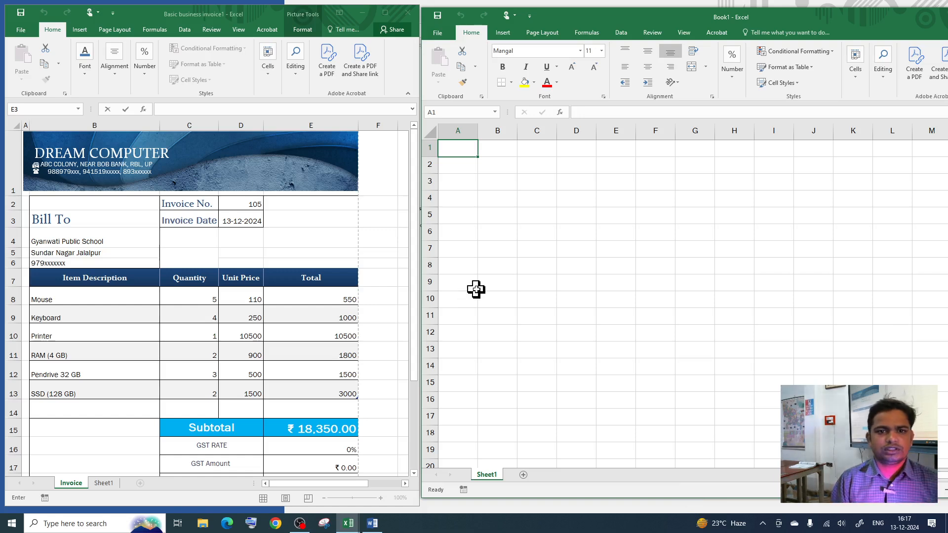
pyautogui.click(481, 198)
pyautogui.moveTo(457, 144); pyautogui.dragTo(474, 161)
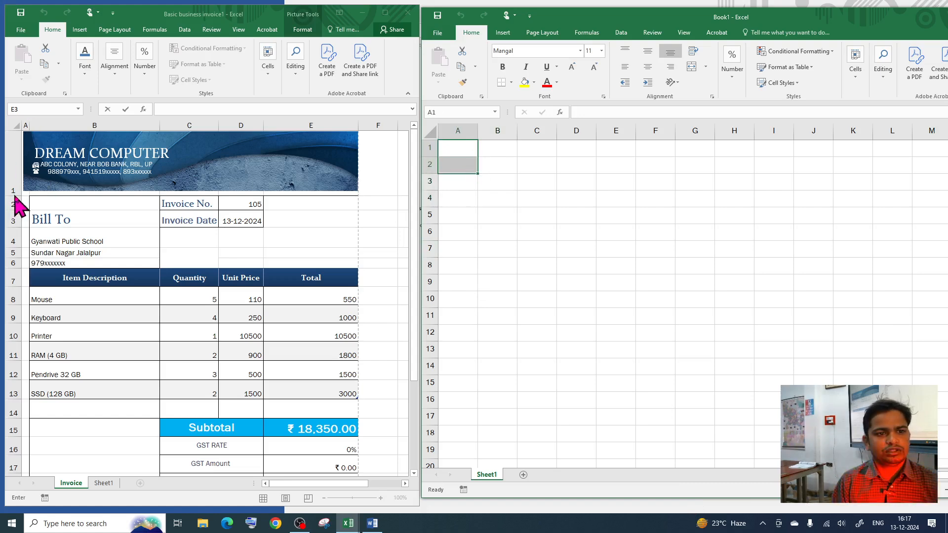
pyautogui.moveTo(429, 158); pyautogui.dragTo(430, 190)
pyautogui.click(536, 193)
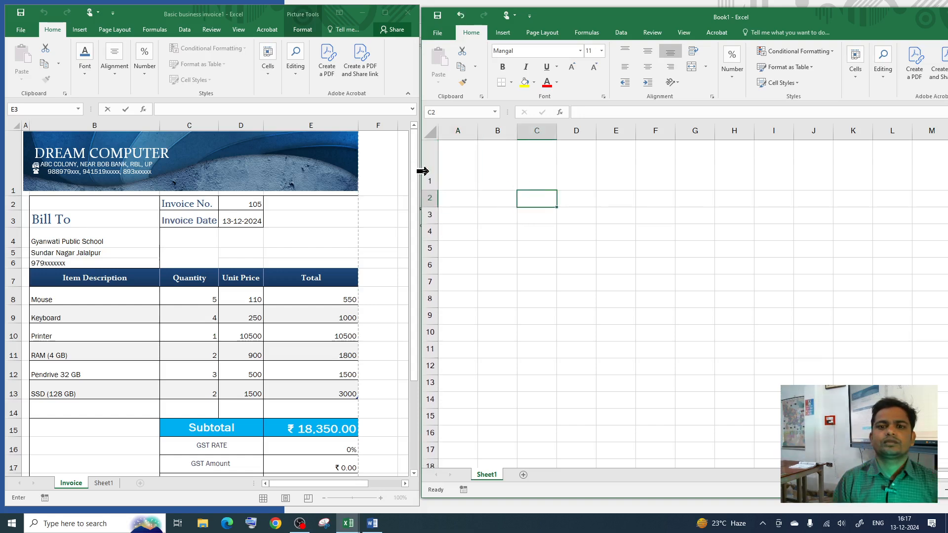
pyautogui.click(445, 167)
pyautogui.click(490, 169)
# Step: Copy the invoice's header picture and paste it into Book1 at A1
pyautogui.click(249, 163)
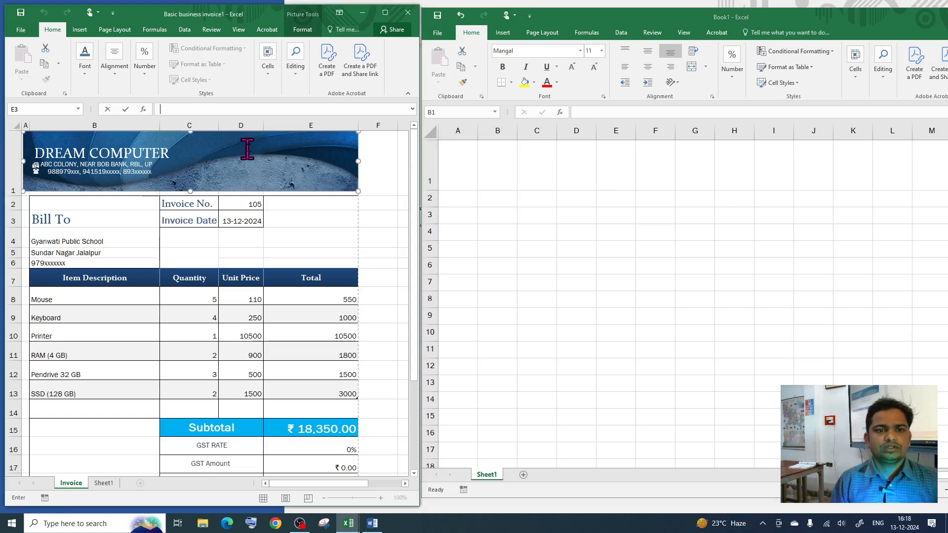
pyautogui.hotkey('ctrl', 'c')
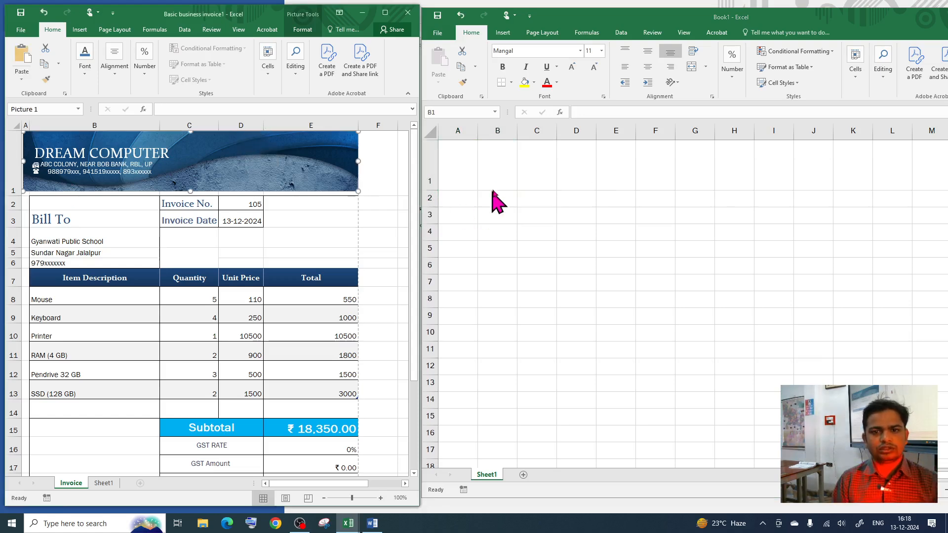
pyautogui.click(491, 166)
pyautogui.click(471, 168)
pyautogui.hotkey('ctrl', 'v')
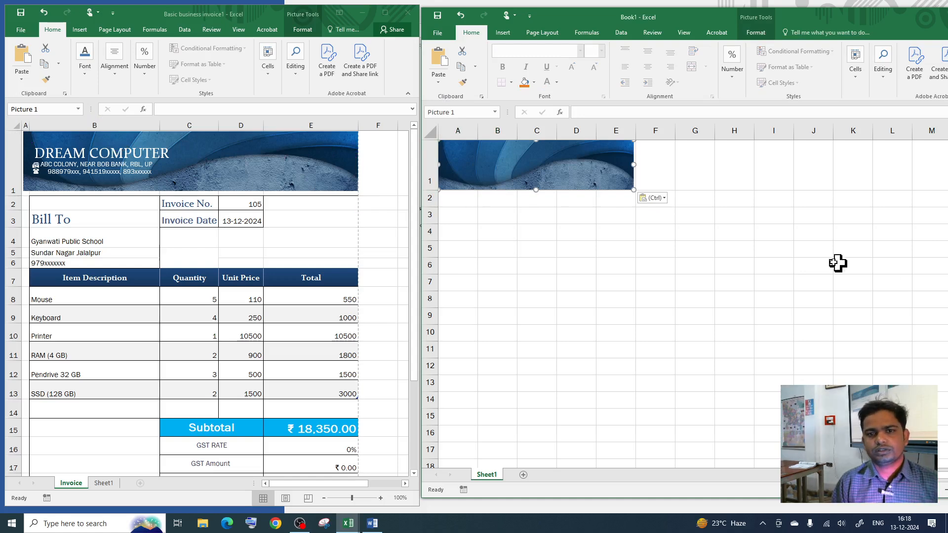
pyautogui.moveTo(593, 169); pyautogui.dragTo(596, 170)
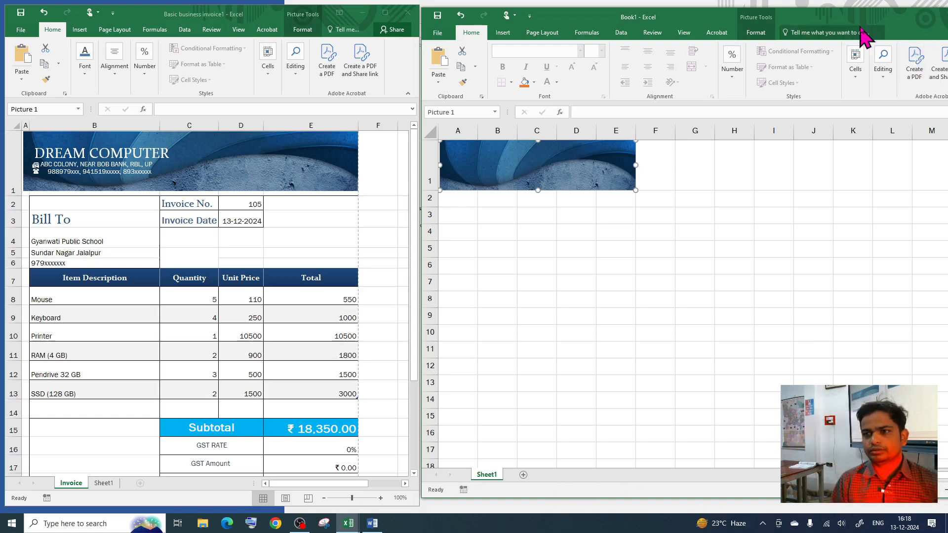
pyautogui.moveTo(863, 36)
pyautogui.mouseDown()
pyautogui.moveTo(563, 39)
pyautogui.moveTo(808, 20)
pyautogui.moveTo(882, 25)
pyautogui.moveTo(874, 27)
pyautogui.mouseUp()
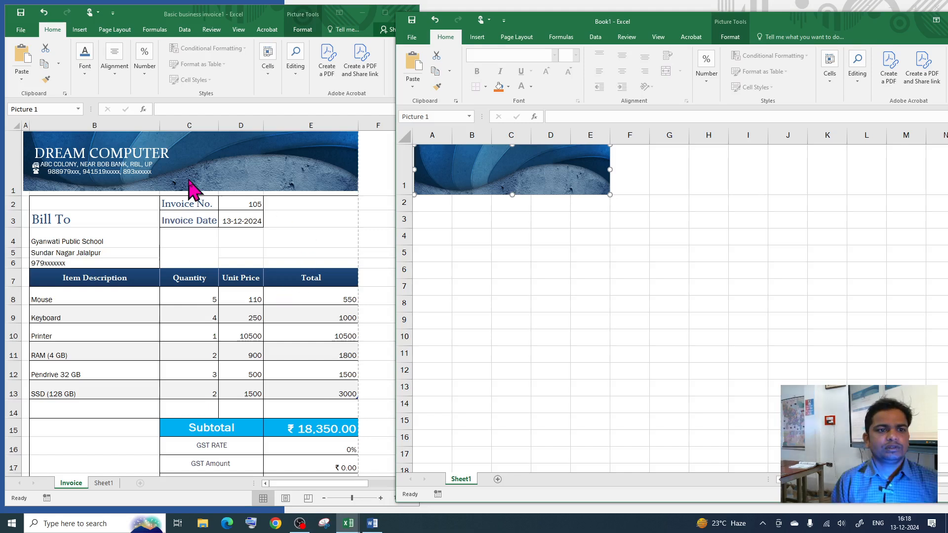
# Step: Widen column A, stretch the header picture across columns A–E, and maximise Book1
pyautogui.click(125, 151)
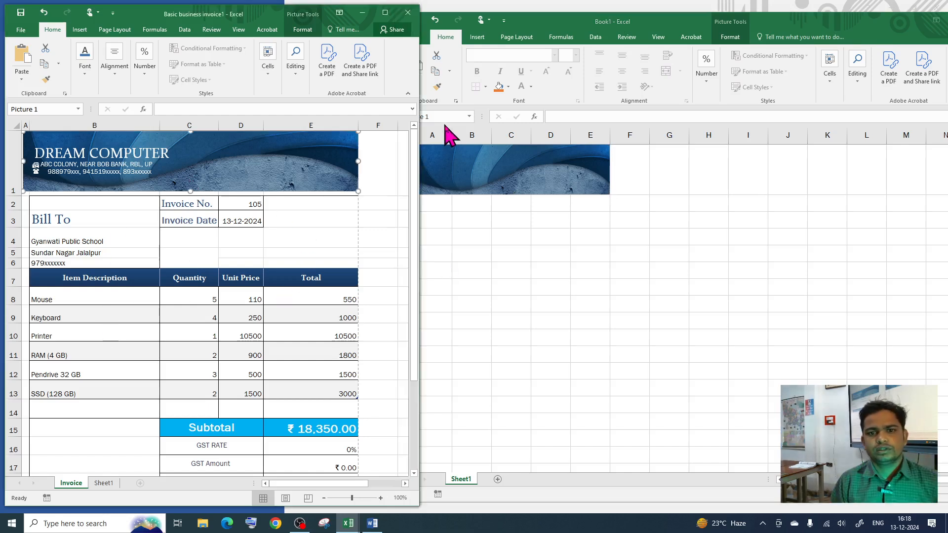
pyautogui.click(454, 148)
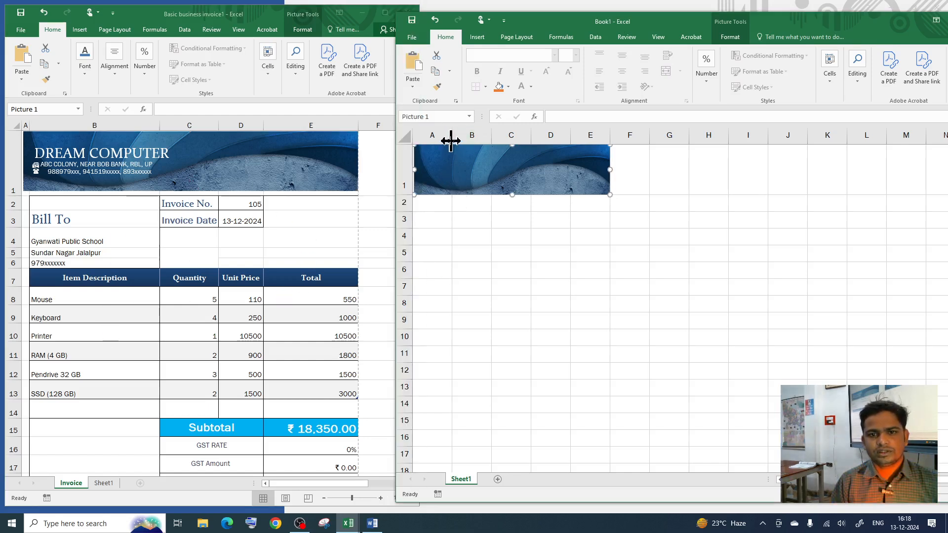
pyautogui.moveTo(451, 141); pyautogui.dragTo(656, 135)
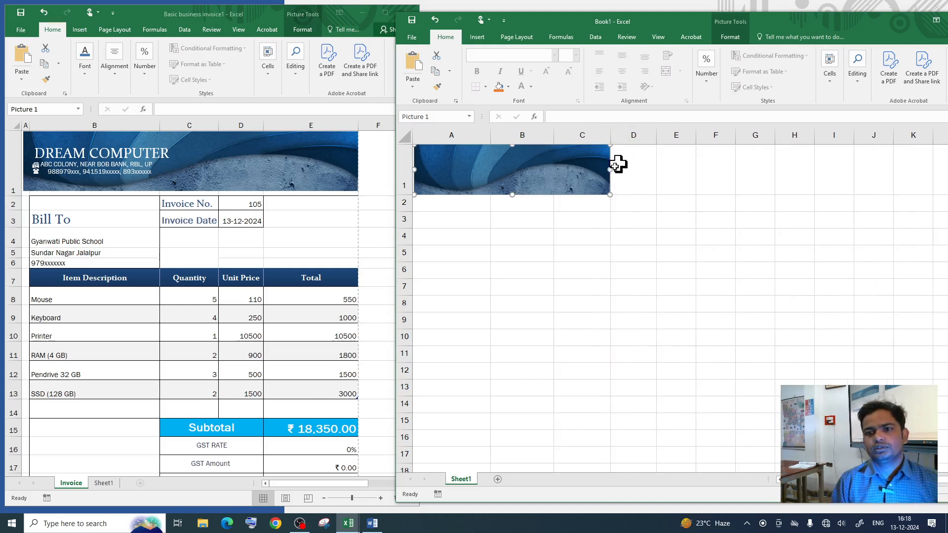
pyautogui.click(434, 202)
pyautogui.click(63, 224)
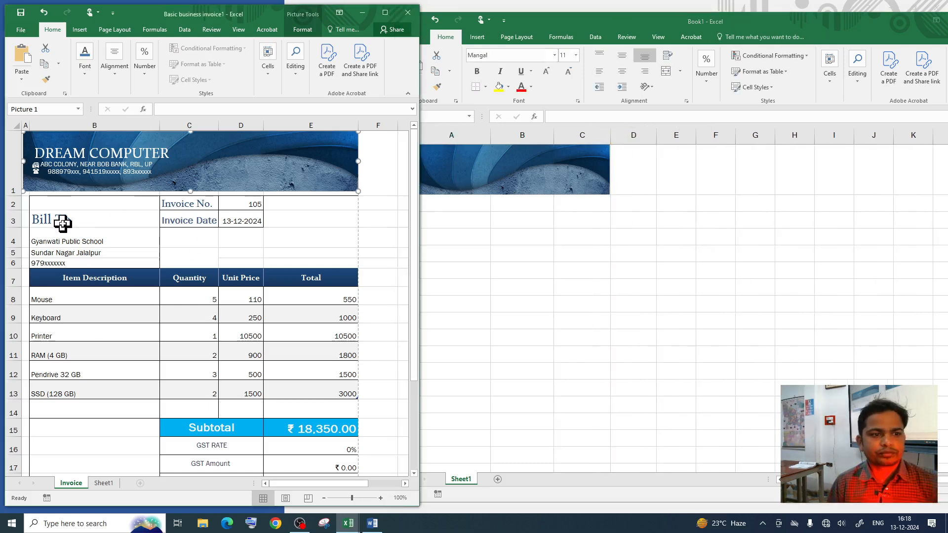
pyautogui.click(510, 181)
pyautogui.moveTo(490, 168); pyautogui.dragTo(487, 163)
pyautogui.moveTo(615, 168); pyautogui.dragTo(699, 176)
pyautogui.click(522, 237)
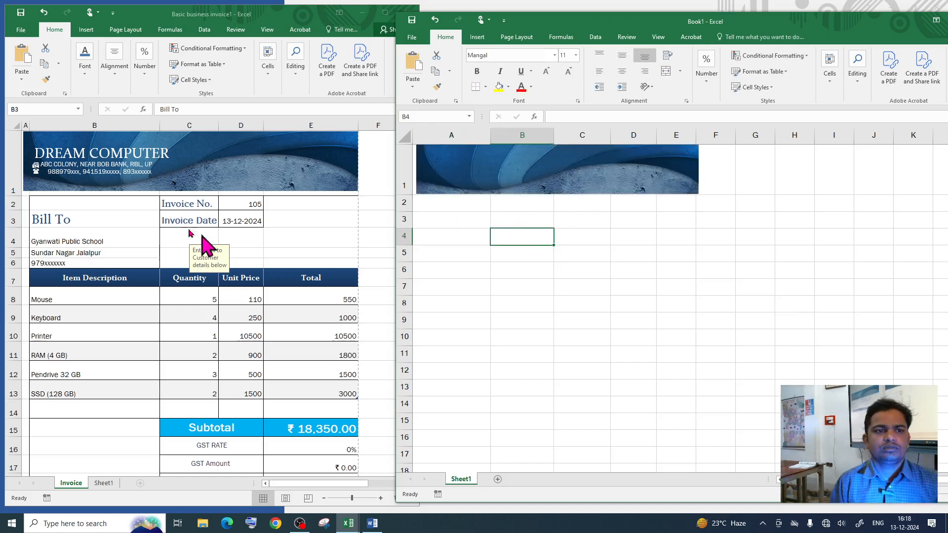
pyautogui.click(477, 37)
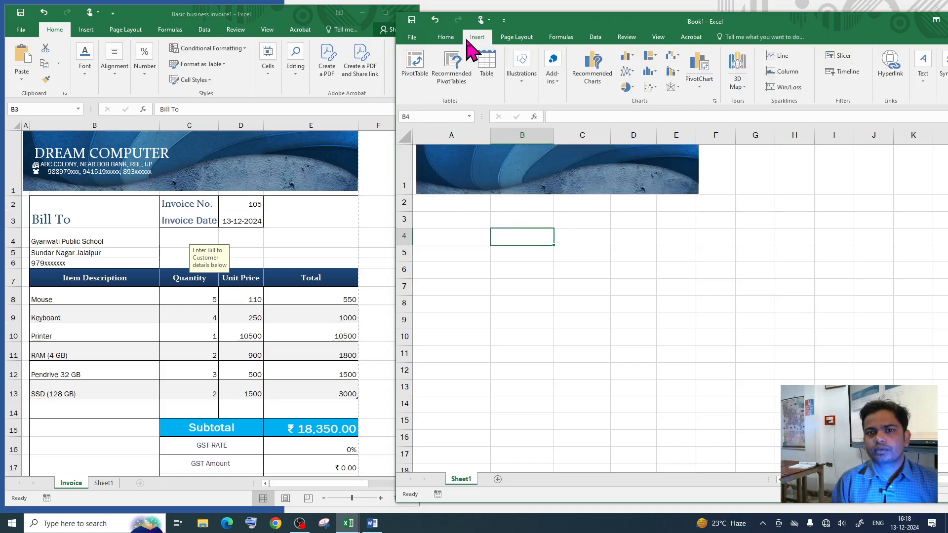
pyautogui.press('super+Up')
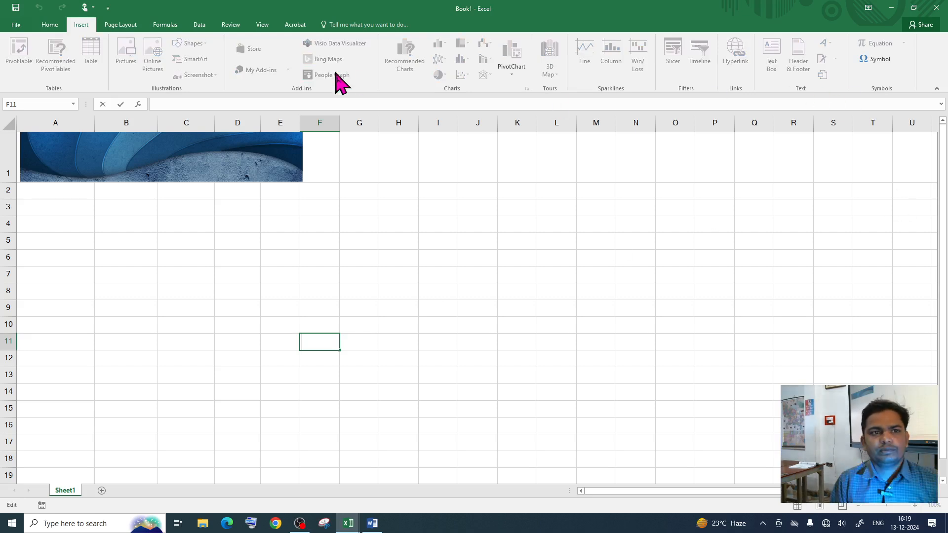
# Step: Draw a text box across Book1's header picture and type DREAM COMPUTER in it
pyautogui.click(490, 277)
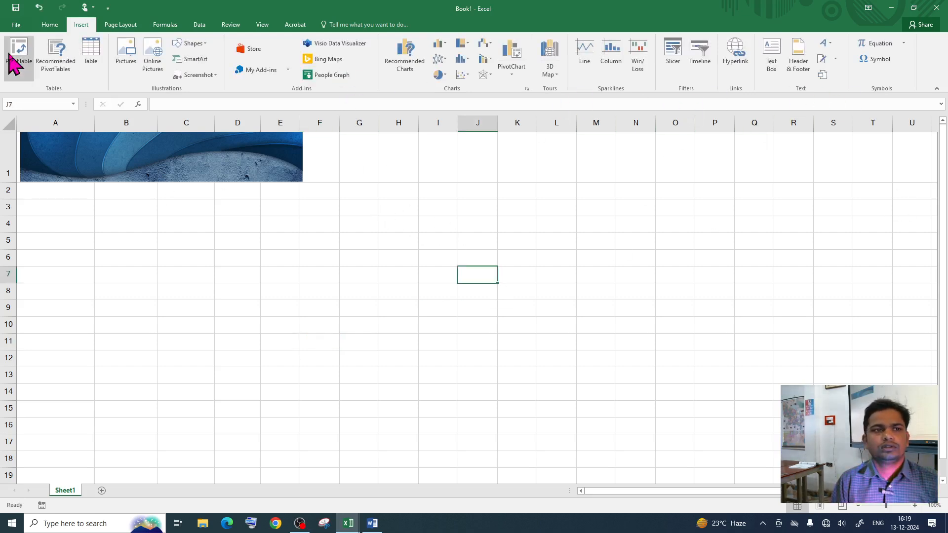
pyautogui.click(773, 68)
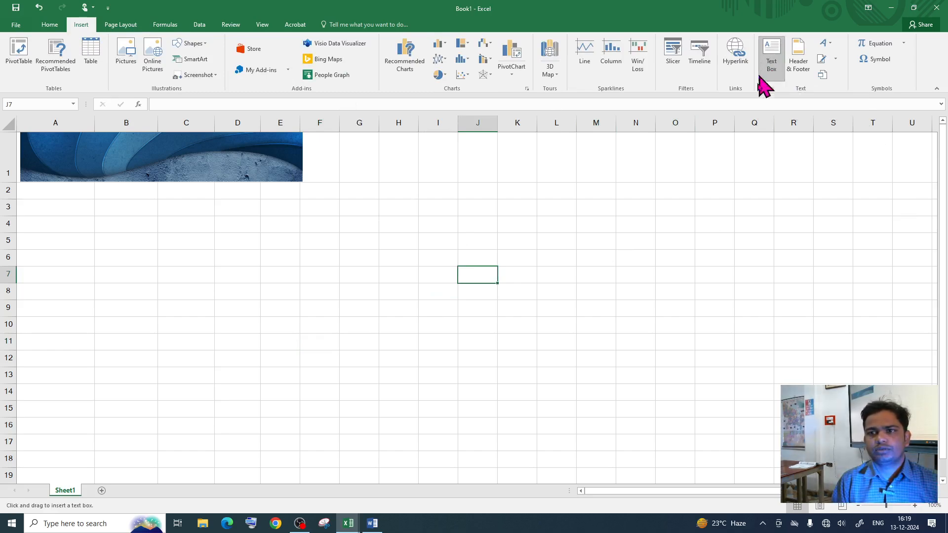
pyautogui.click(33, 143)
pyautogui.moveTo(40, 158)
pyautogui.mouseDown()
pyautogui.moveTo(173, 187)
pyautogui.moveTo(233, 169)
pyautogui.mouseUp()
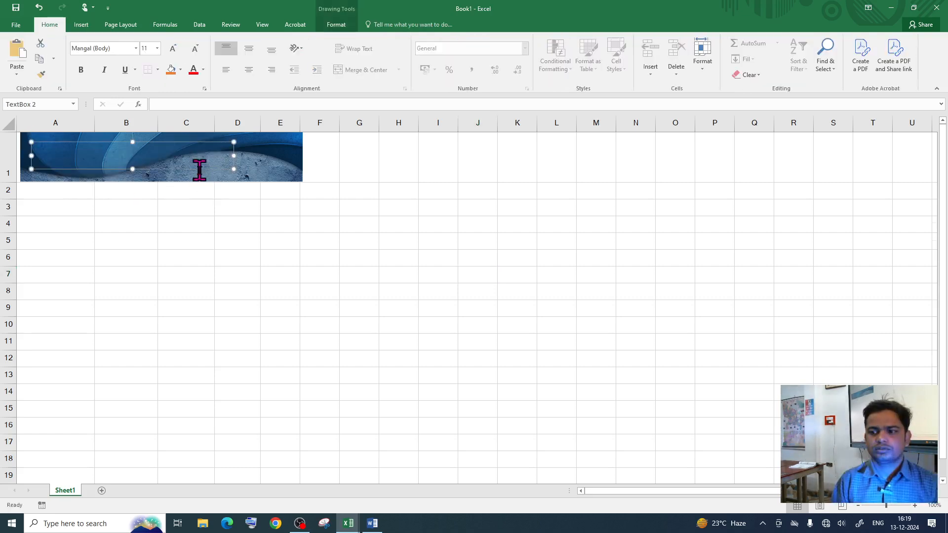
pyautogui.scroll(5, 196, 170)
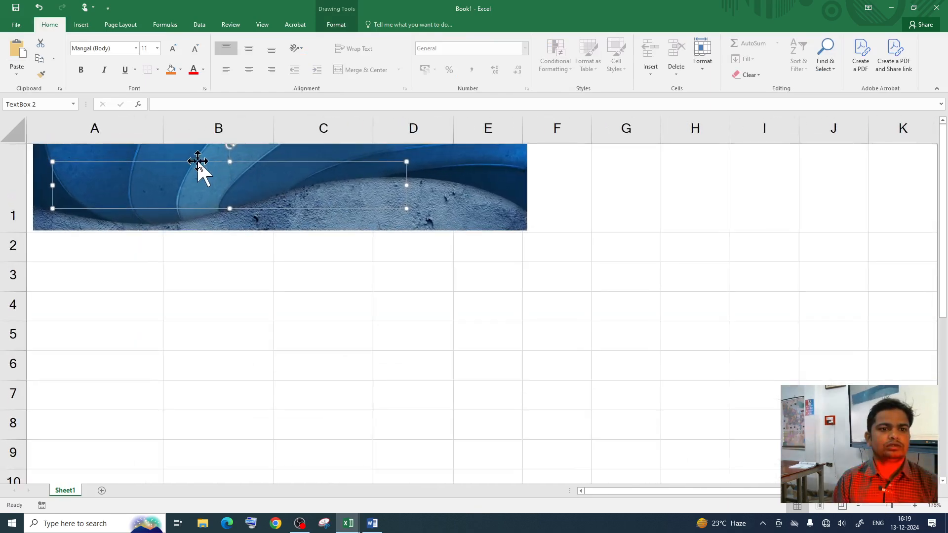
pyautogui.moveTo(198, 161); pyautogui.dragTo(191, 153)
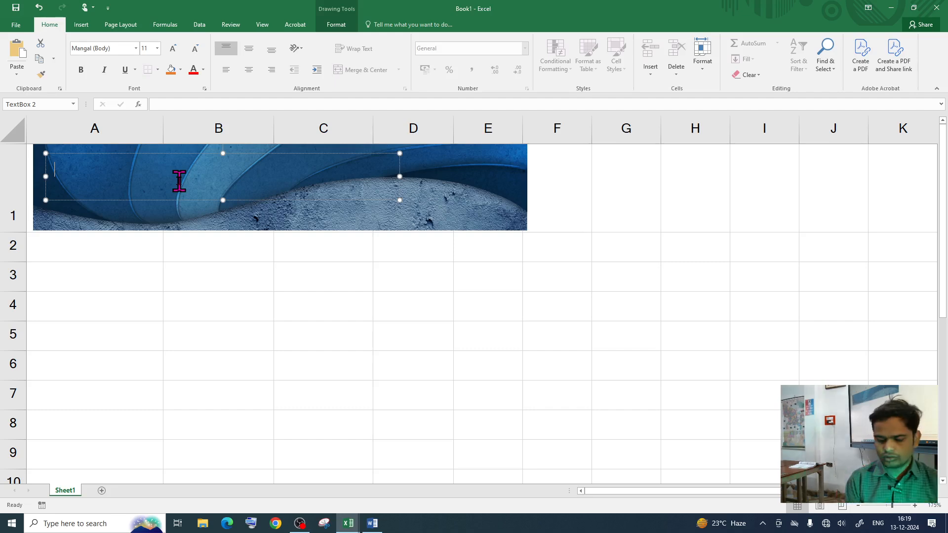
pyautogui.write('DREAM COMPUTER')
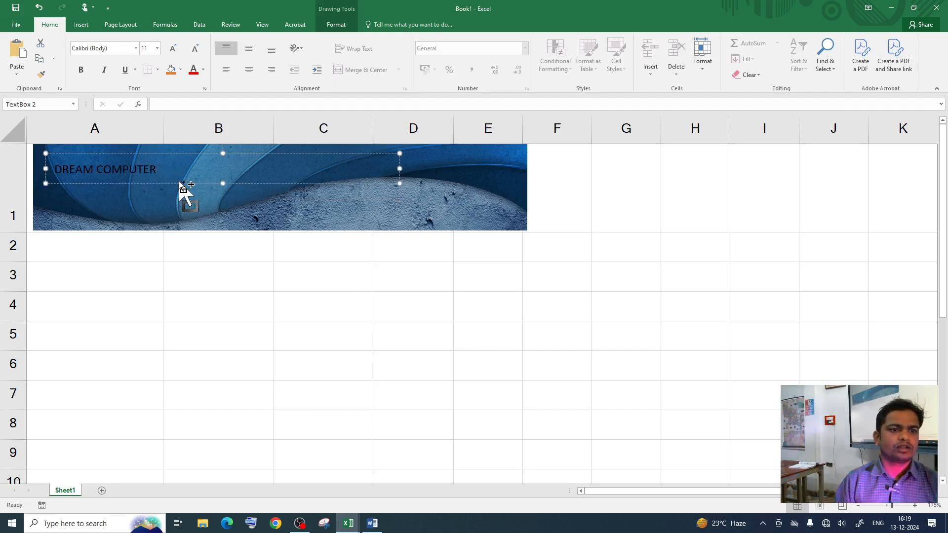
pyautogui.hotkey('ctrl', 'a')
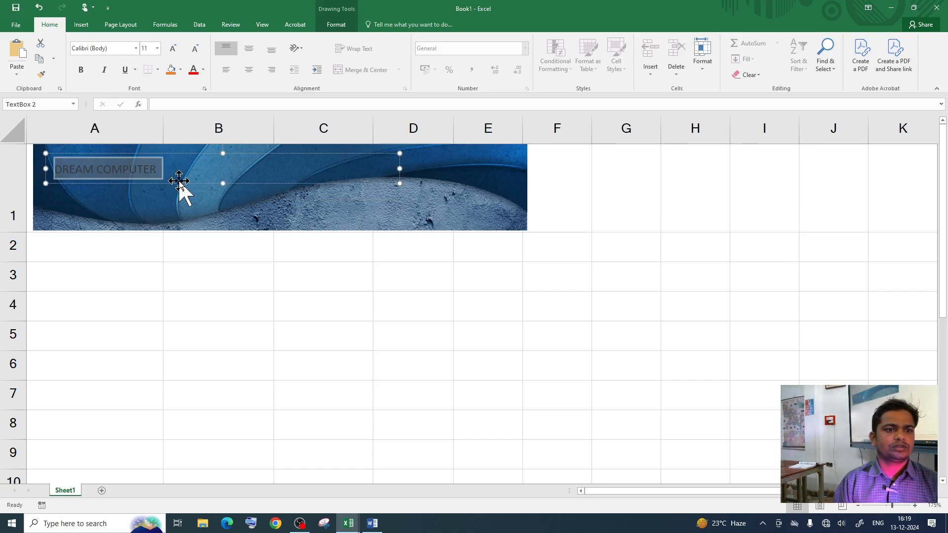
# Step: Format DREAM COMPUTER as larger, bold, white Arial Rounded MT Bold
pyautogui.click(203, 70)
pyautogui.click(190, 103)
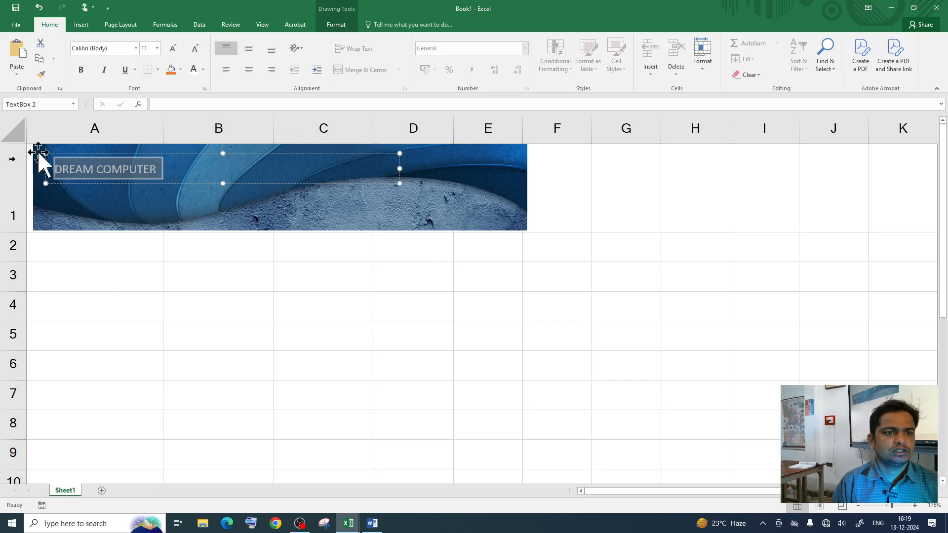
pyautogui.click(81, 69)
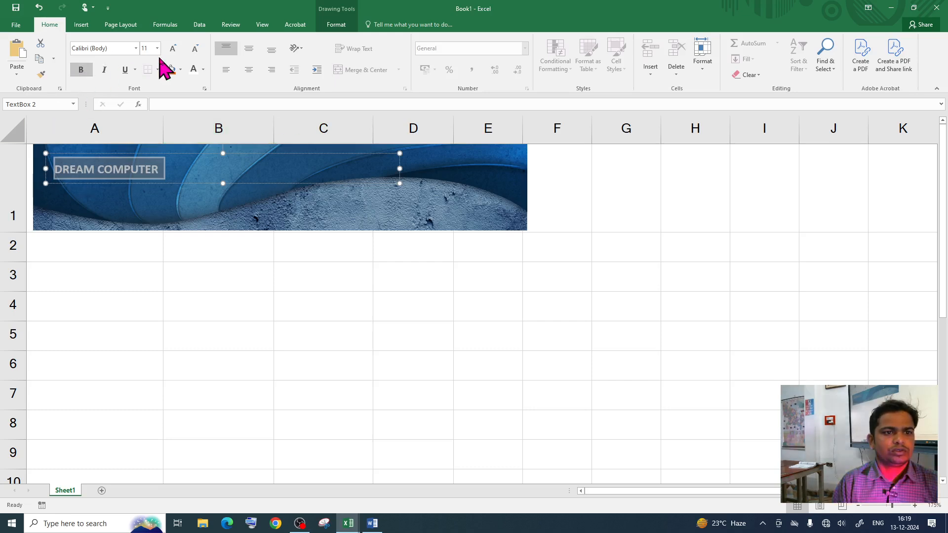
pyautogui.click(173, 47)
pyautogui.click(173, 48)
pyautogui.click(173, 48)
pyautogui.click(136, 48)
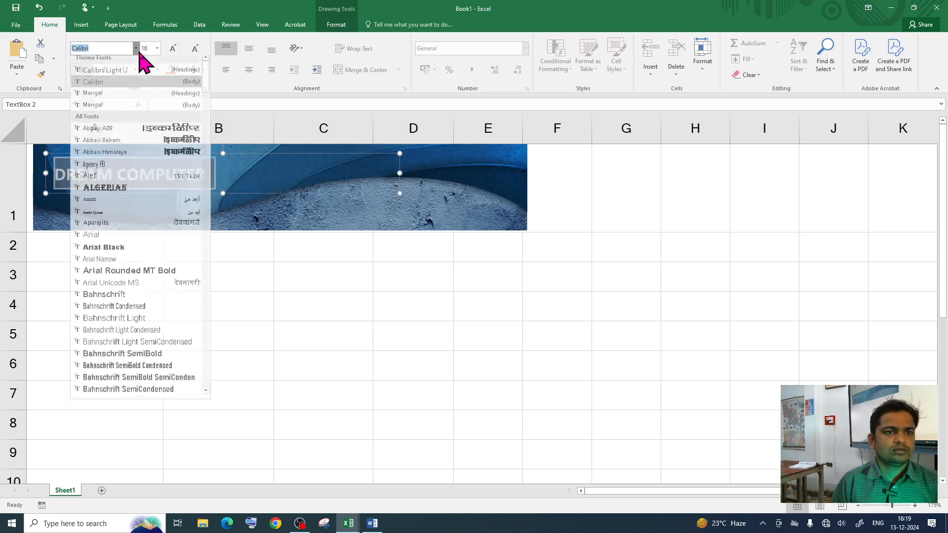
pyautogui.scroll(-2, 141, 247)
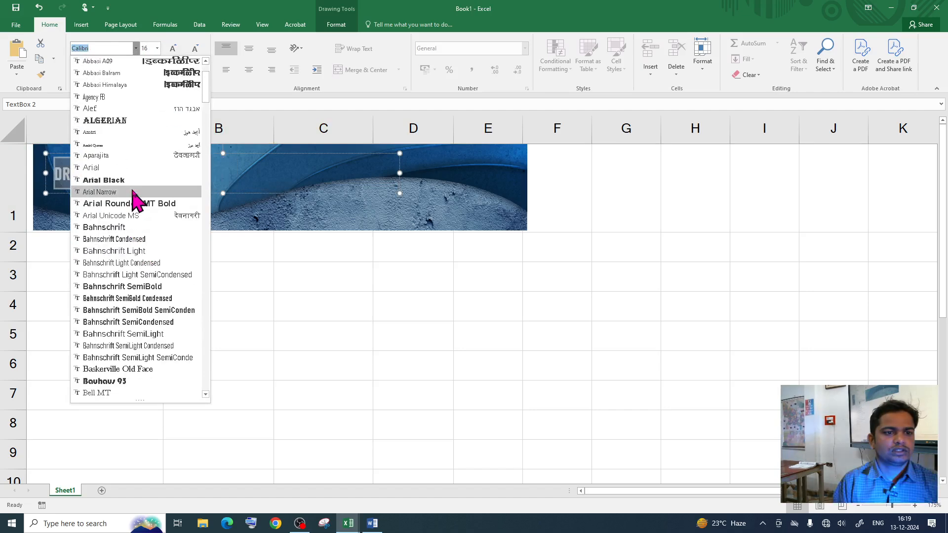
pyautogui.click(134, 205)
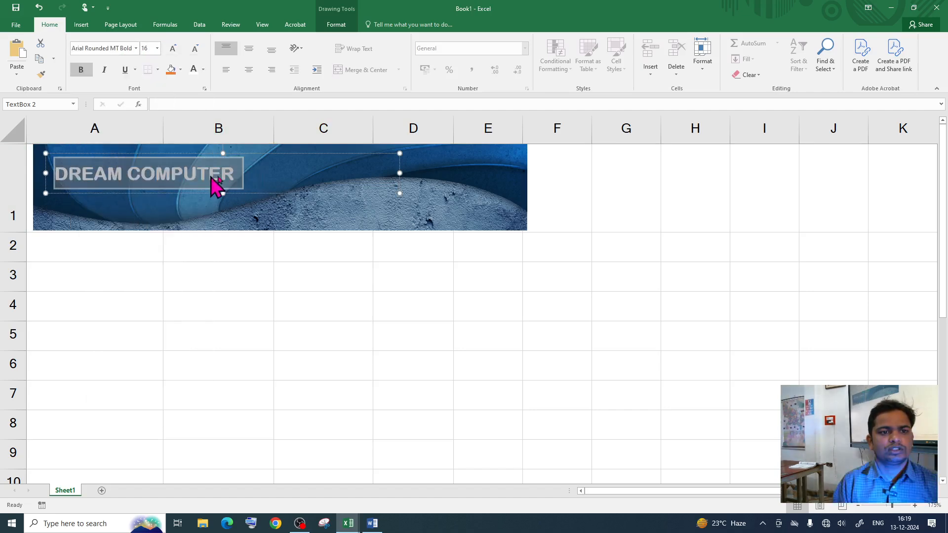
# Step: Add the shop's postal address and PIN code on a second line, widening the box
pyautogui.moveTo(254, 153); pyautogui.dragTo(250, 145)
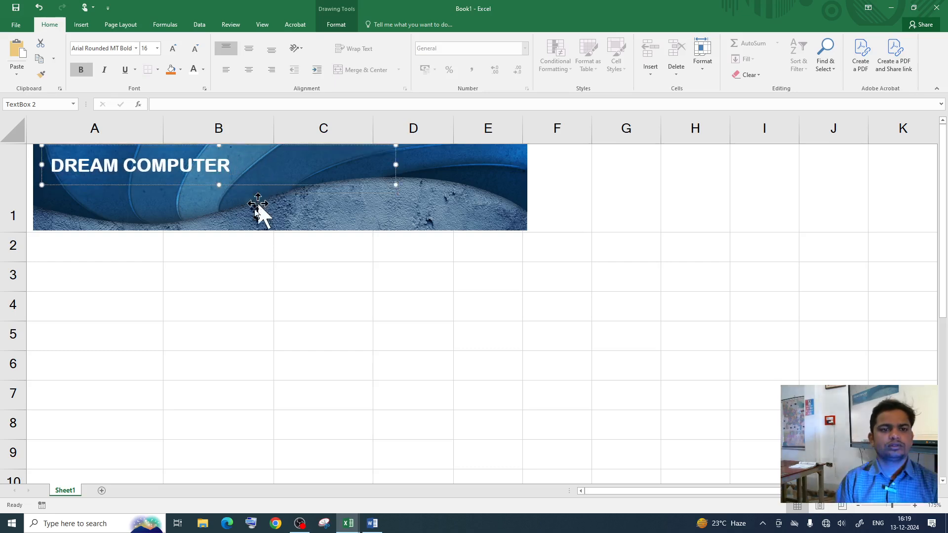
pyautogui.click(256, 211)
pyautogui.click(151, 174)
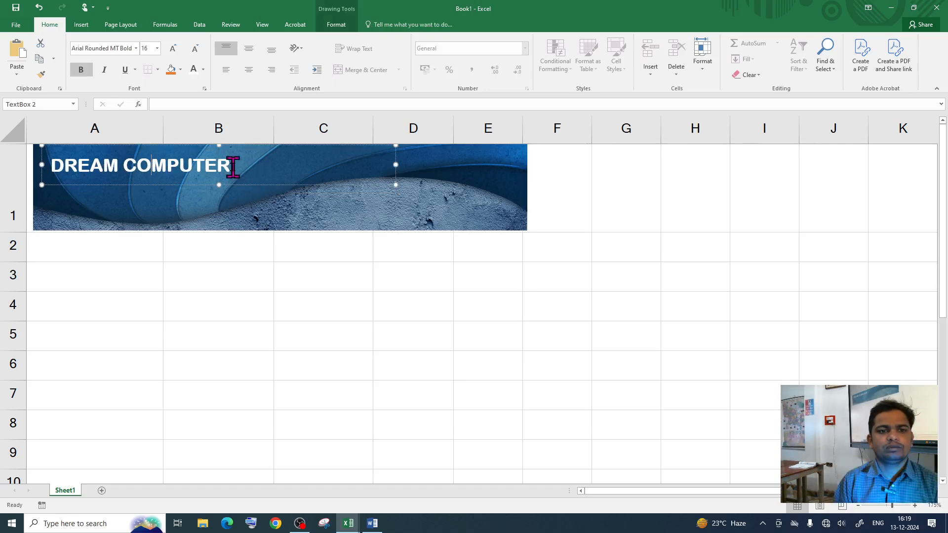
pyautogui.press('Return')
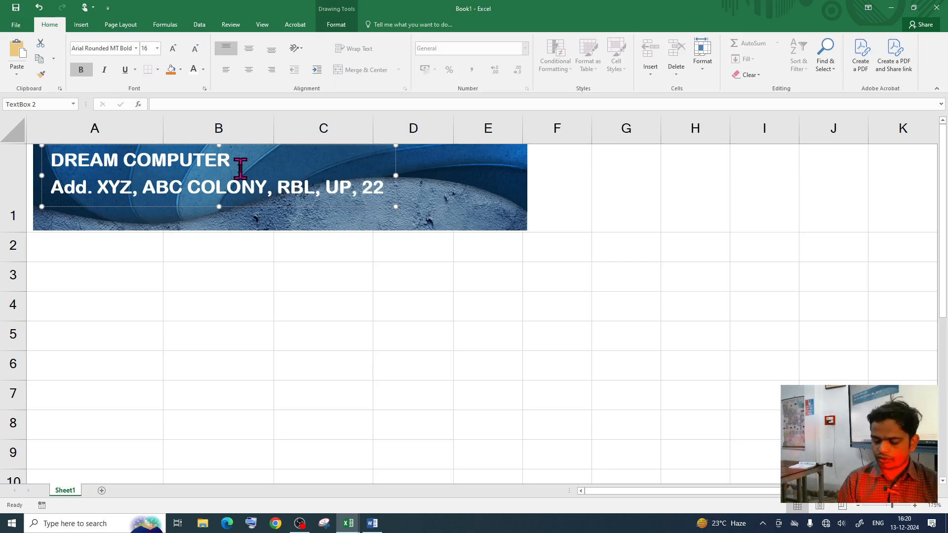
pyautogui.write('9401')
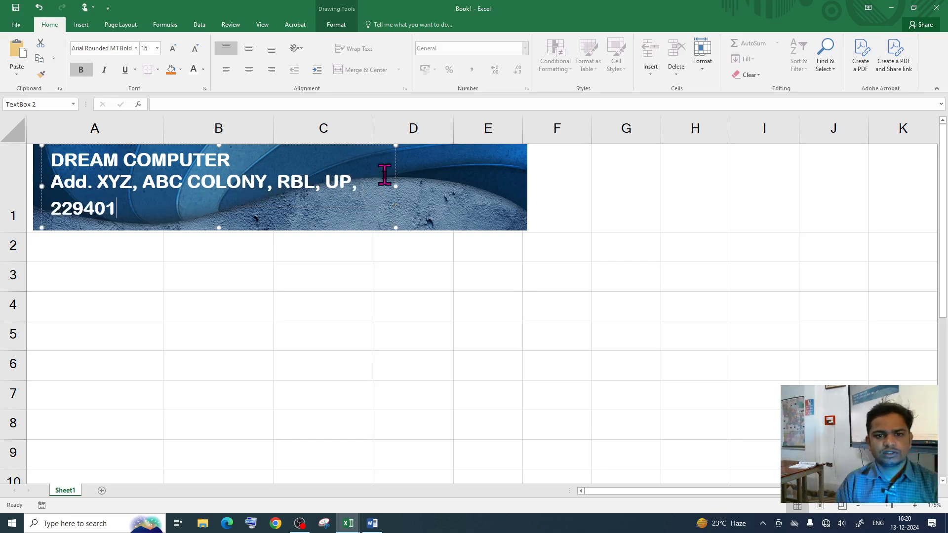
pyautogui.moveTo(396, 186); pyautogui.dragTo(457, 193)
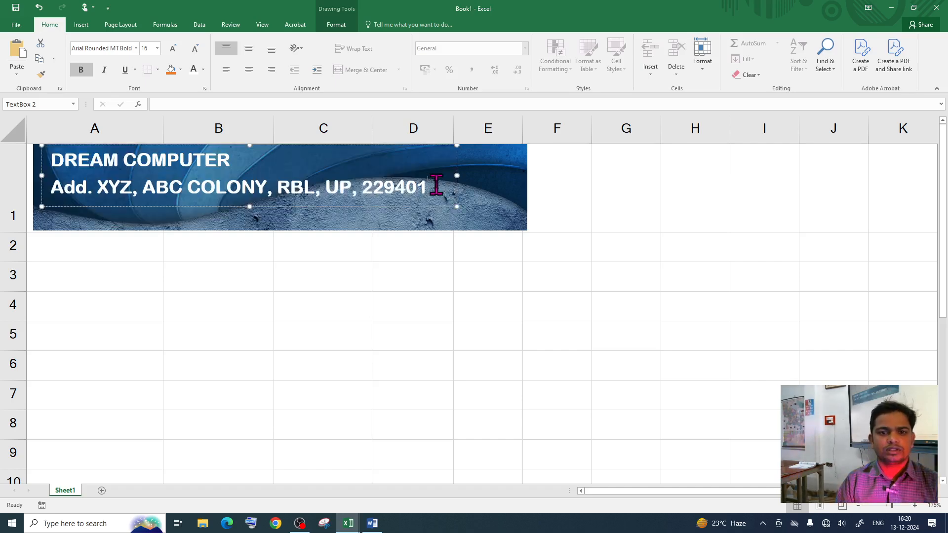
pyautogui.press('Return')
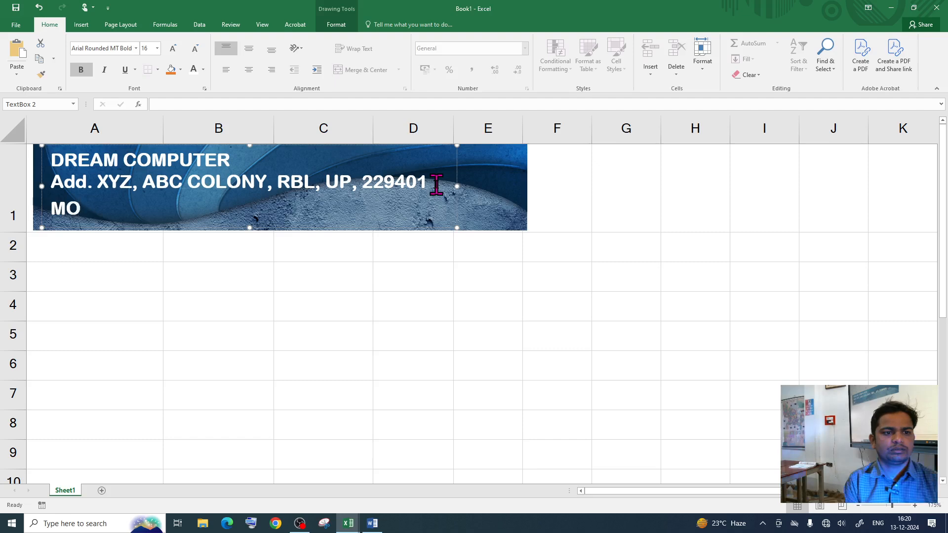
# Step: Insert the Wingdings telephone symbol at the start of the banner's third line
pyautogui.click(82, 25)
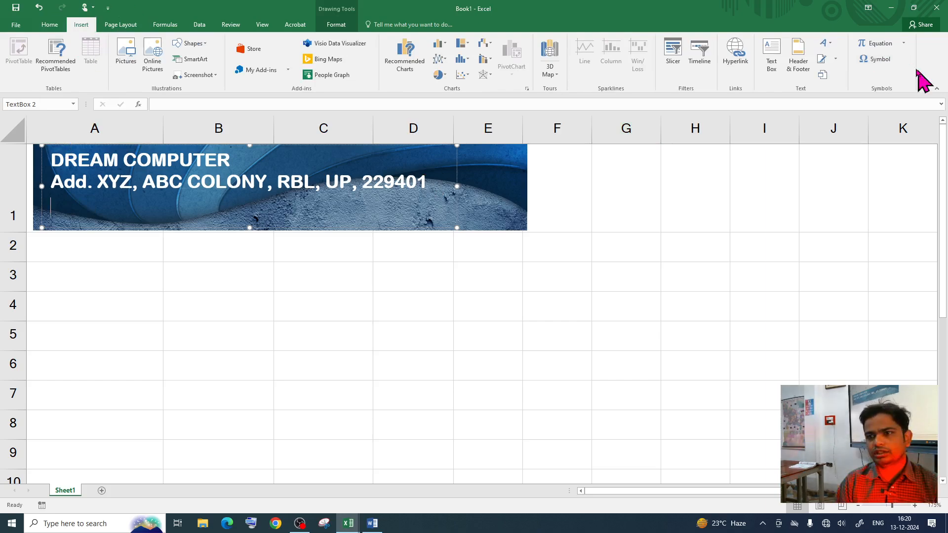
pyautogui.click(878, 59)
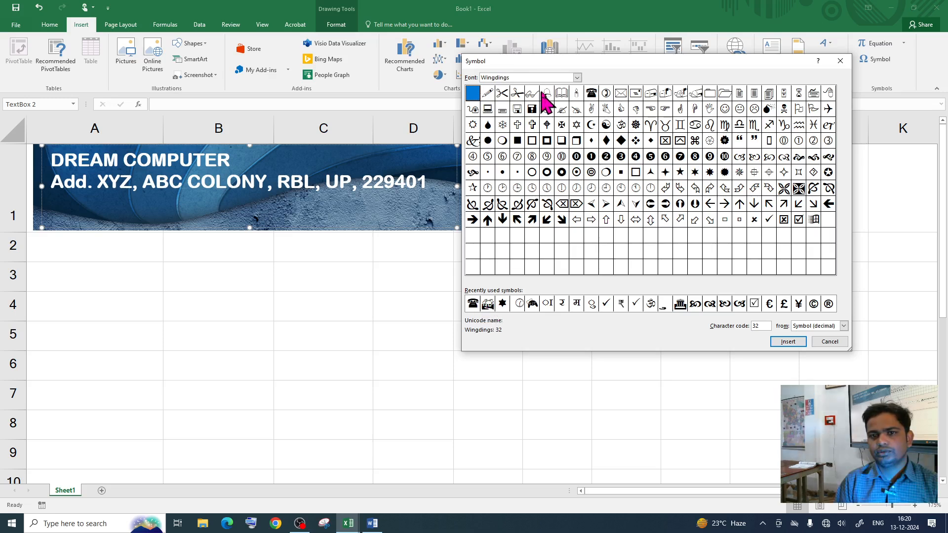
pyautogui.click(577, 77)
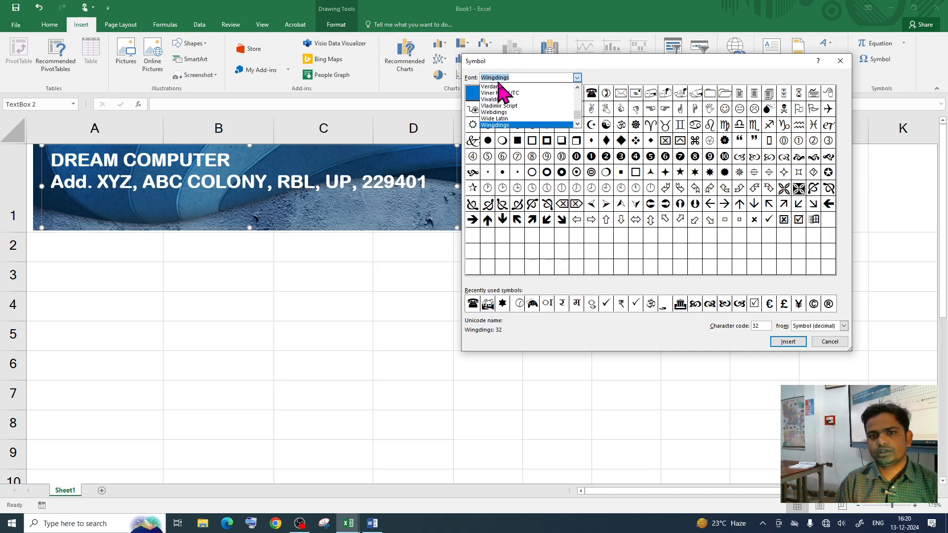
pyautogui.click(498, 125)
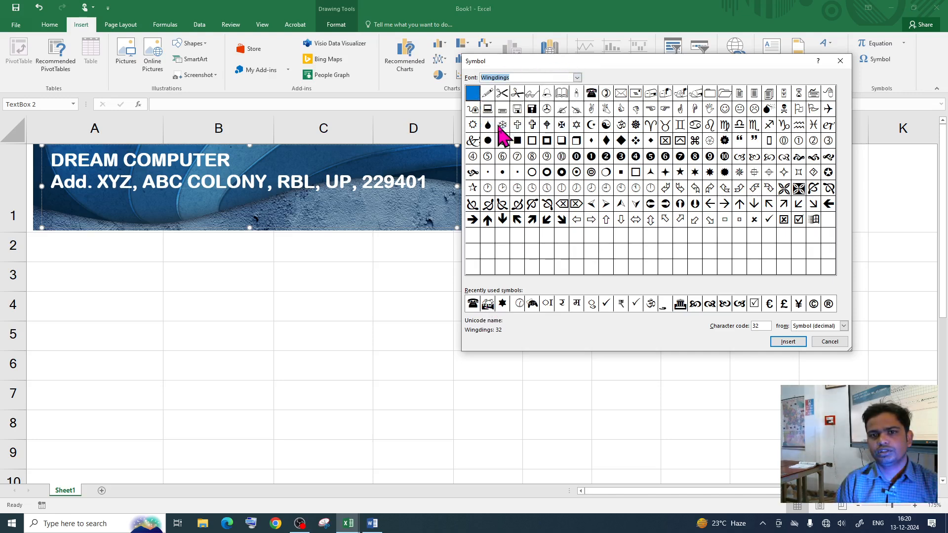
pyautogui.click(474, 305)
pyautogui.click(786, 342)
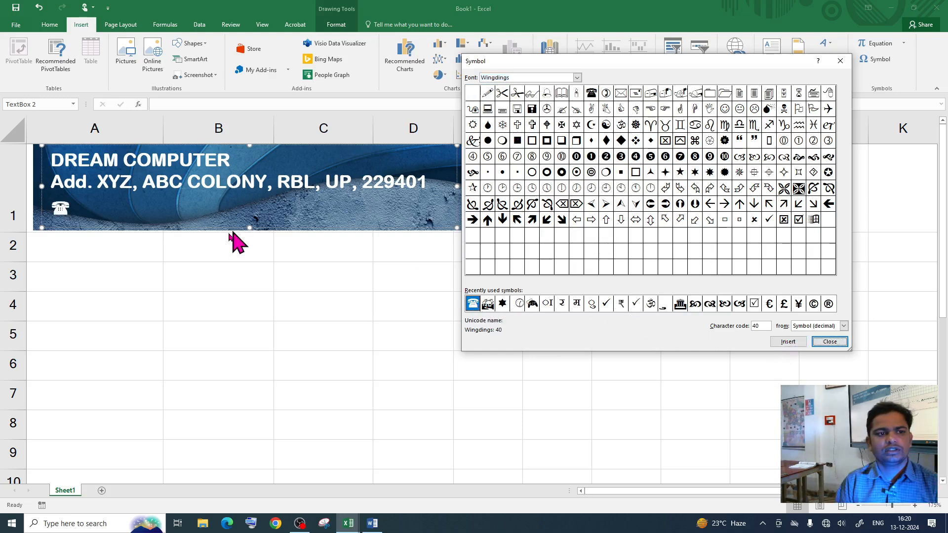
pyautogui.press('Escape')
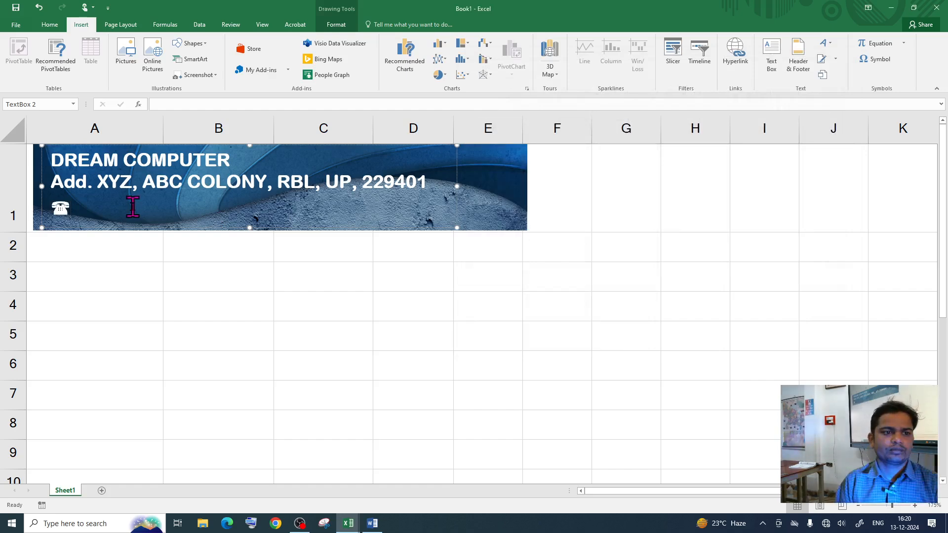
# Step: Type the shop's phone number and e-mail address after the telephone symbol
pyautogui.write('9898939')
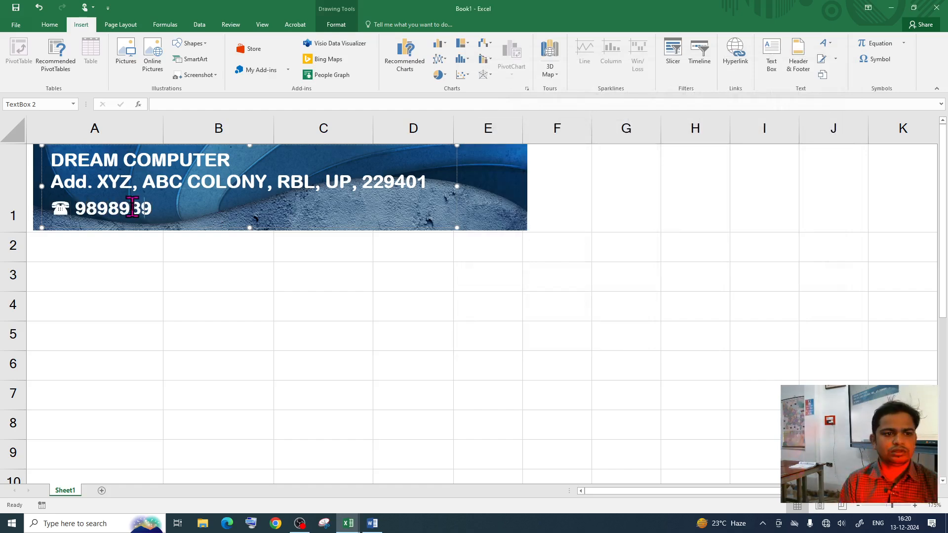
pyautogui.write('XXXX, Email -')
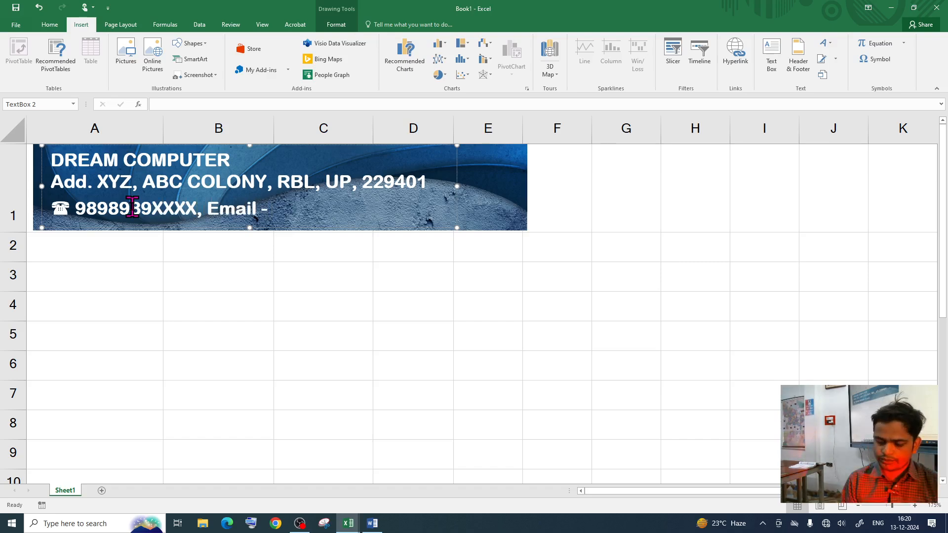
pyautogui.write('988989')
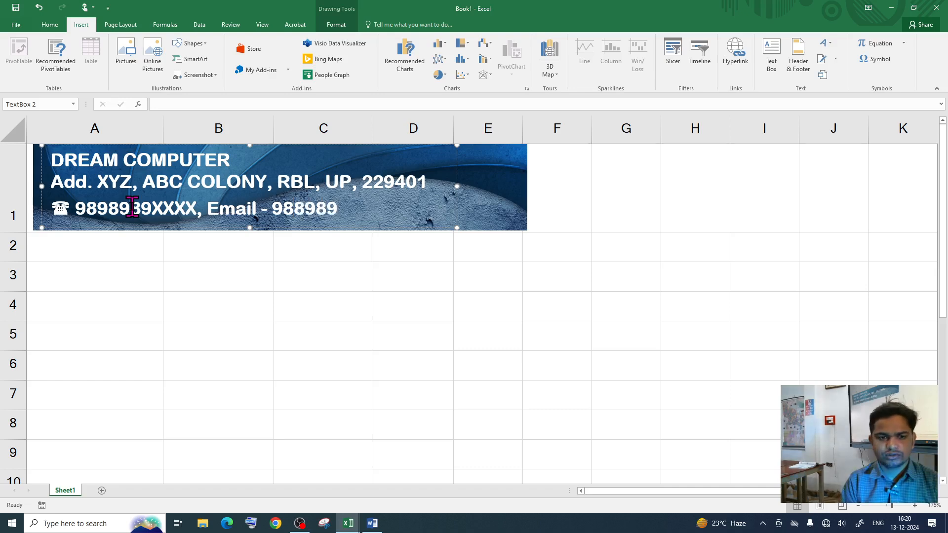
pyautogui.press('BackSpace')
pyautogui.press('BackSpace')
pyautogui.press('BackSpace')
pyautogui.press('BackSpace')
pyautogui.press('BackSpace')
pyautogui.press('BackSpace')
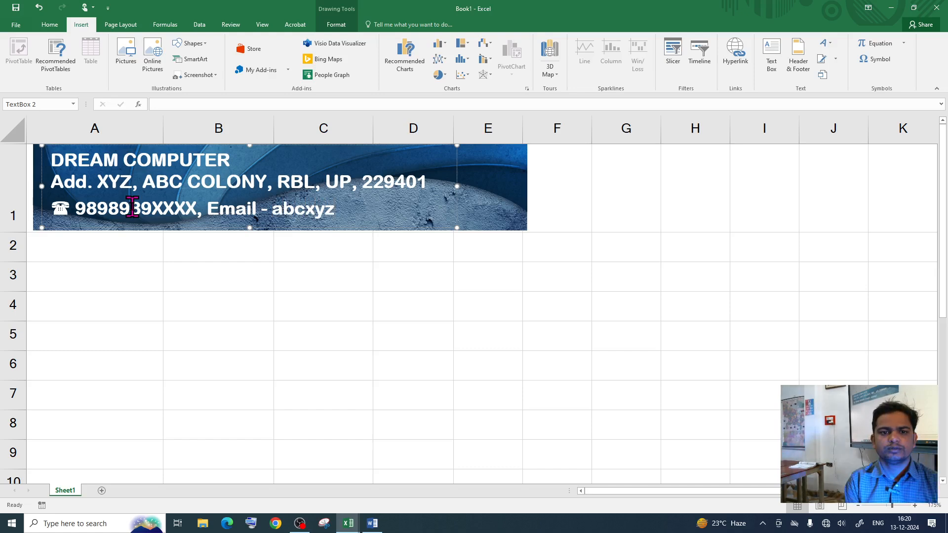
pyautogui.write('abcxyz@gmail.com')
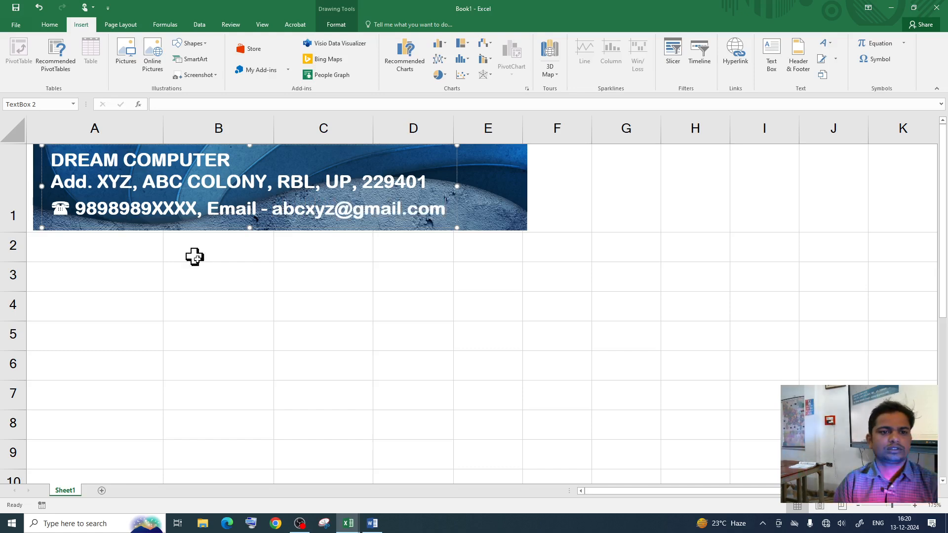
pyautogui.click(297, 301)
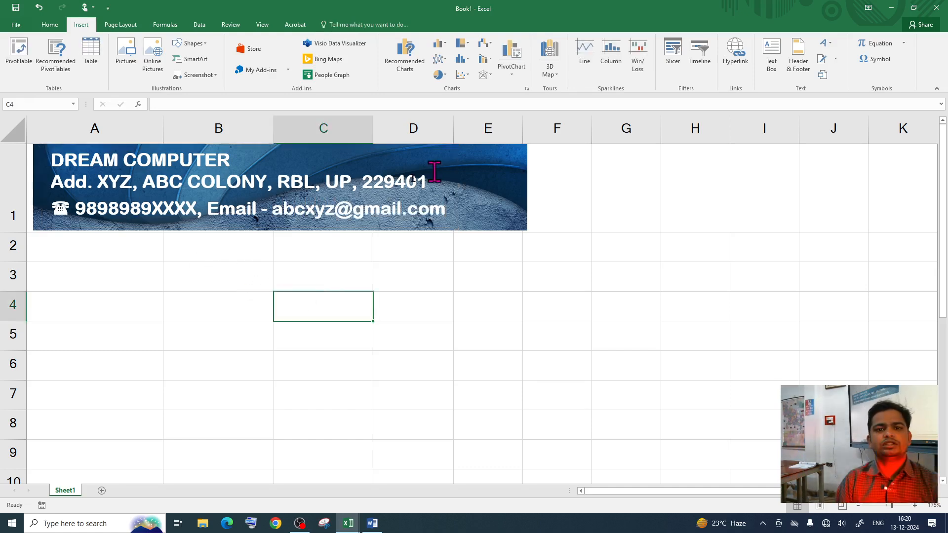
# Step: Place Book1 beside the reference invoice and enter 'Bill To' in A3
pyautogui.click(914, 8)
pyautogui.moveTo(558, 42); pyautogui.dragTo(725, 11)
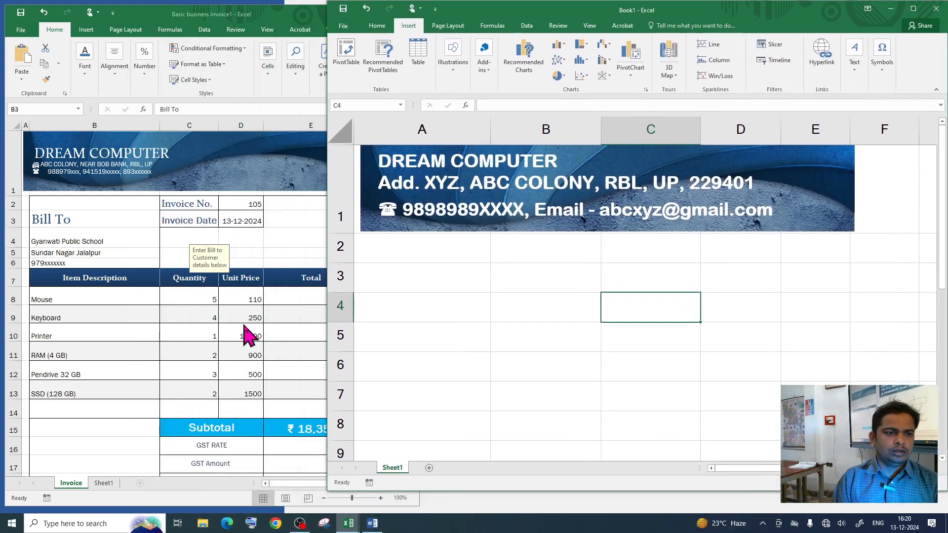
pyautogui.click(410, 278)
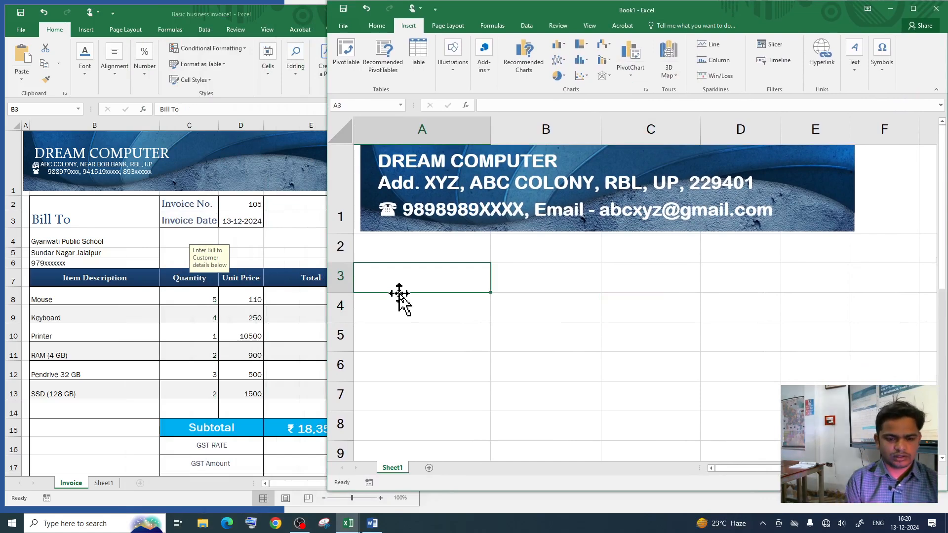
pyautogui.write('Bill T')
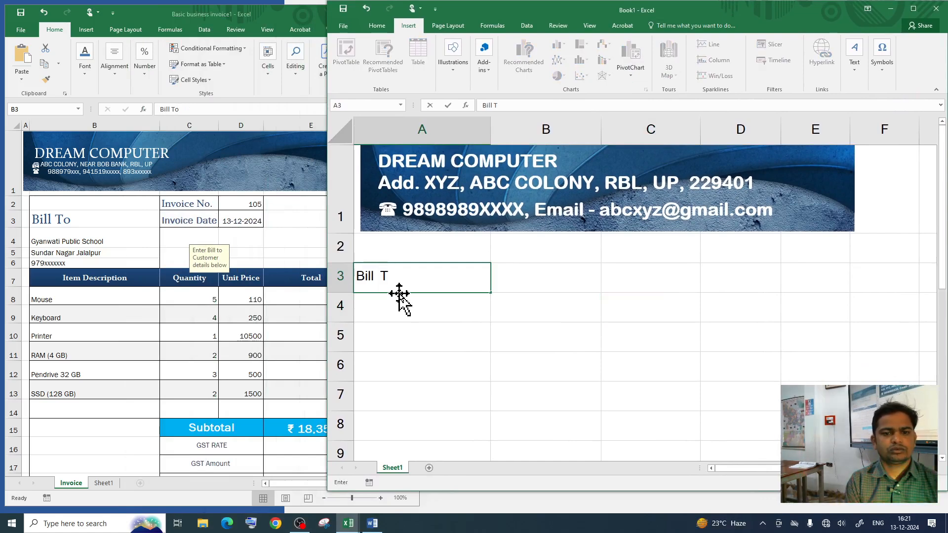
pyautogui.write('o')
pyautogui.press('Return')
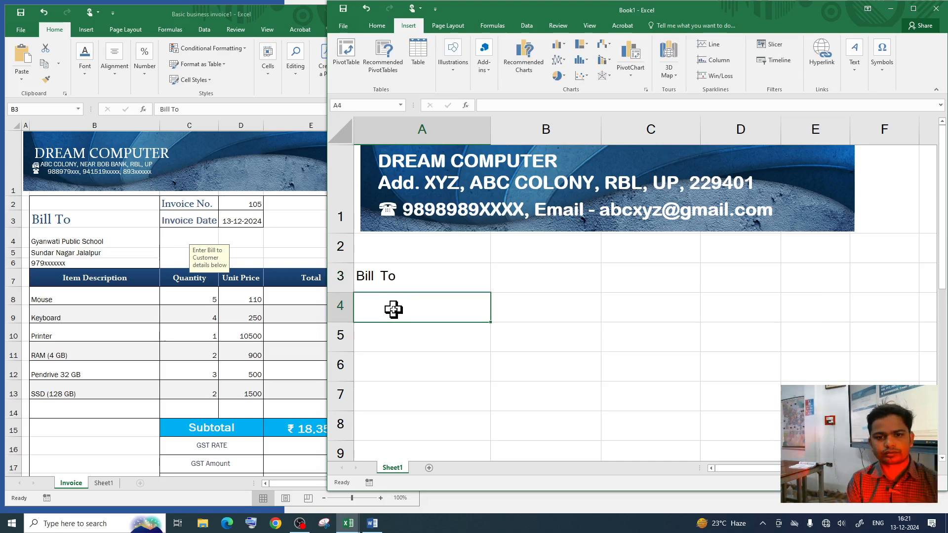
# Step: Enter the customer's name, place and mobile number in A4 to A6
pyautogui.hotkey('shift', 'F2')
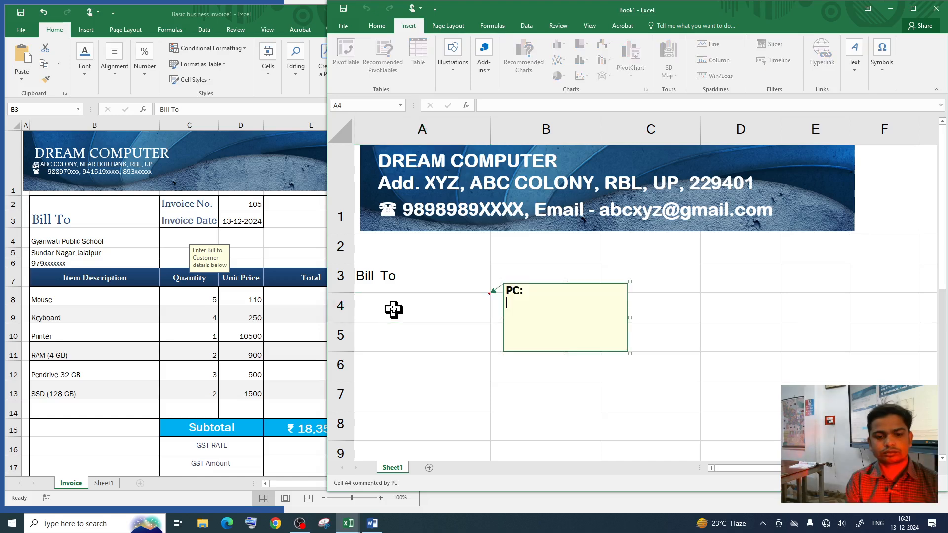
pyautogui.doubleClick(438, 309)
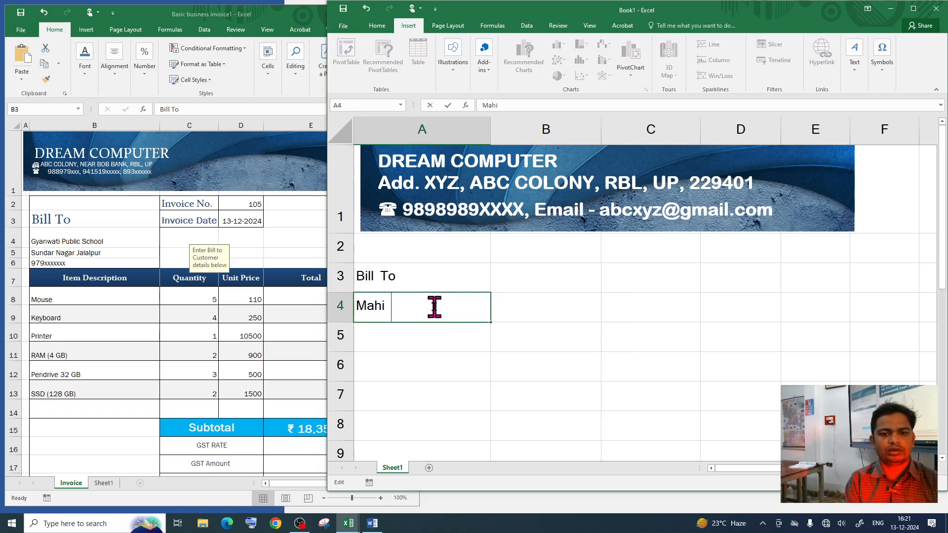
pyautogui.click(401, 334)
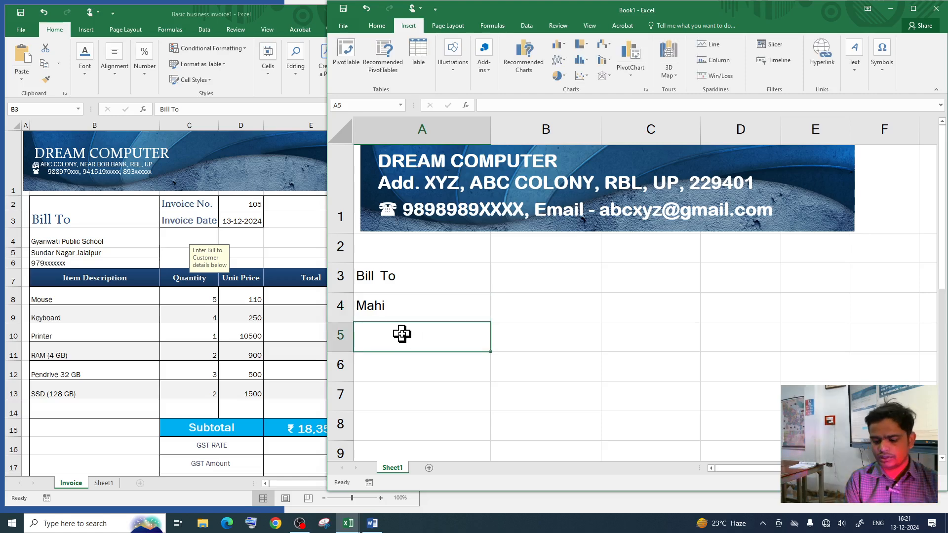
pyautogui.write('Salon, RBL')
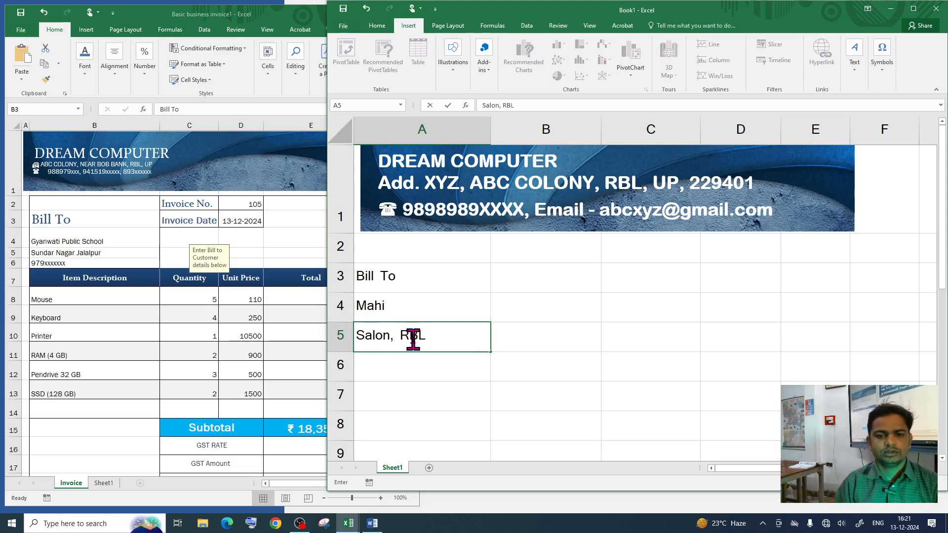
pyautogui.click(417, 371)
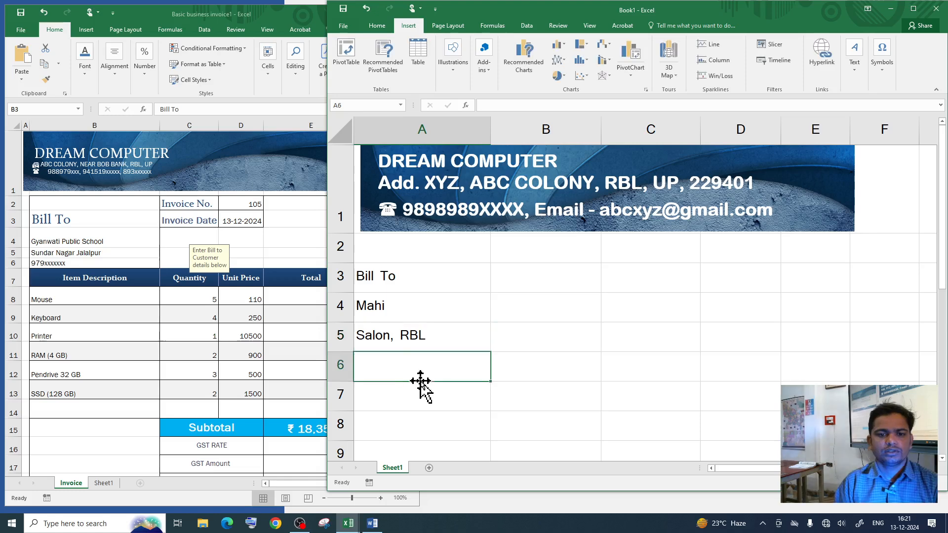
pyautogui.write('Mo')
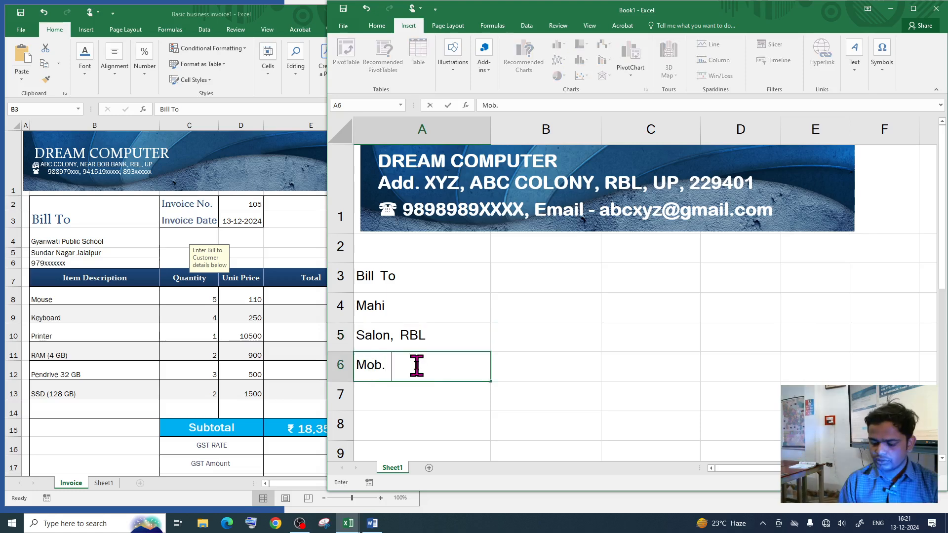
pyautogui.write('b. ')
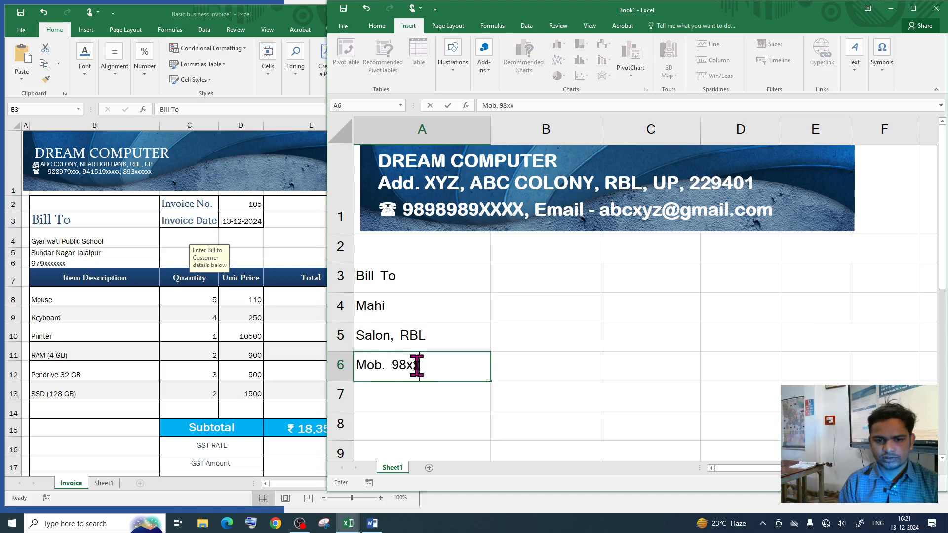
pyautogui.write('98xxxx')
pyautogui.click(401, 398)
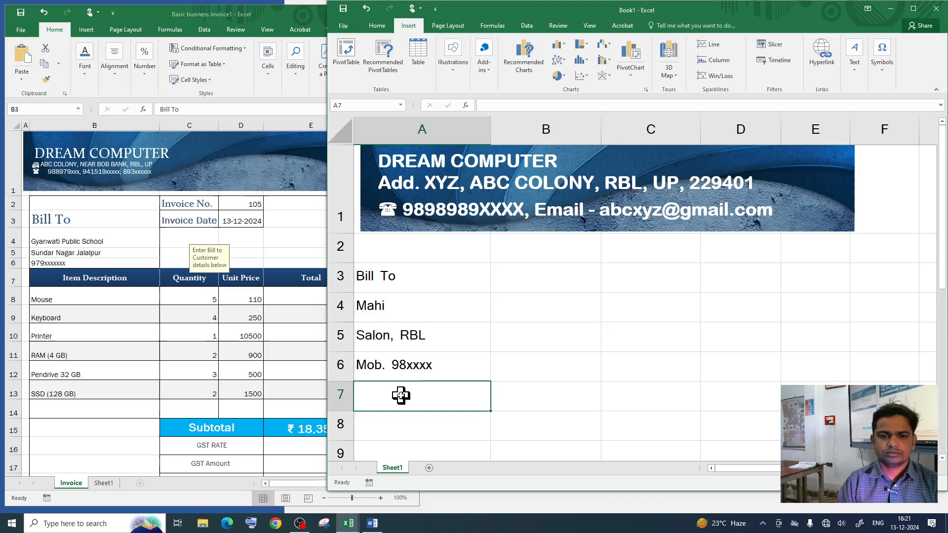
pyautogui.click(419, 374)
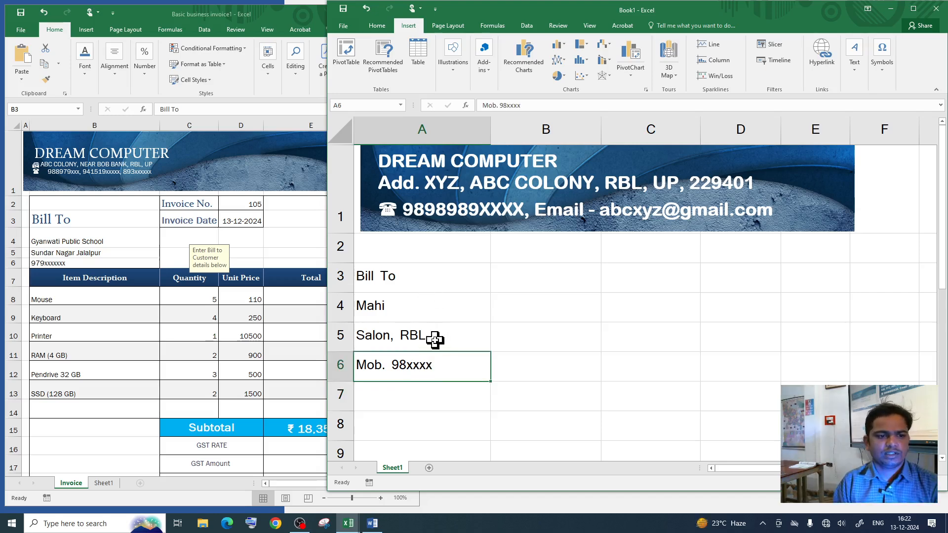
pyautogui.click(568, 275)
# Step: Label D3 'Invoice No' and enter invoice number 106 in E3
pyautogui.click(642, 274)
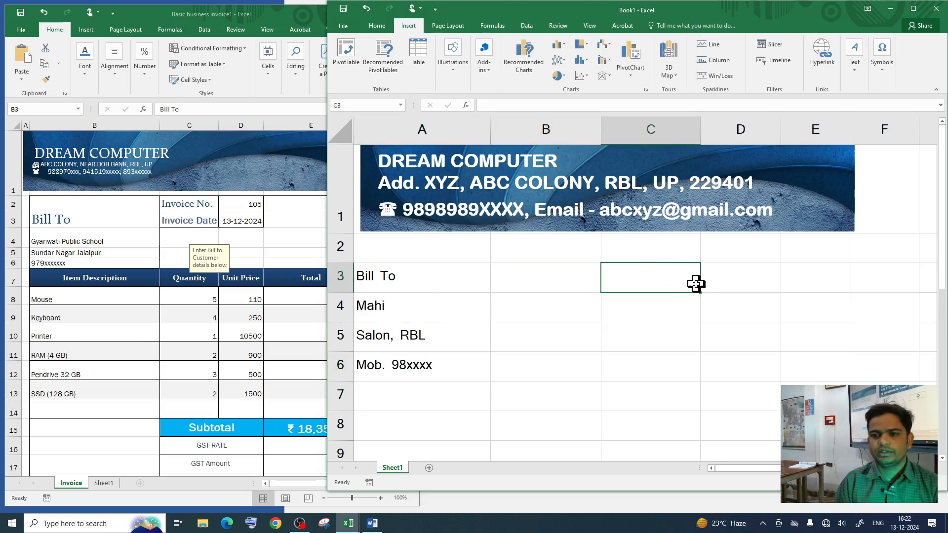
pyautogui.click(722, 278)
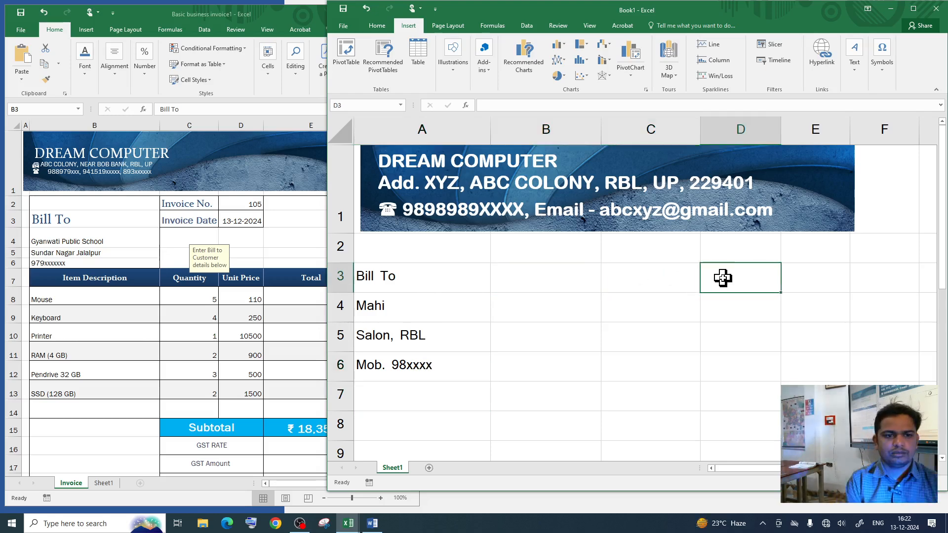
pyautogui.write('In')
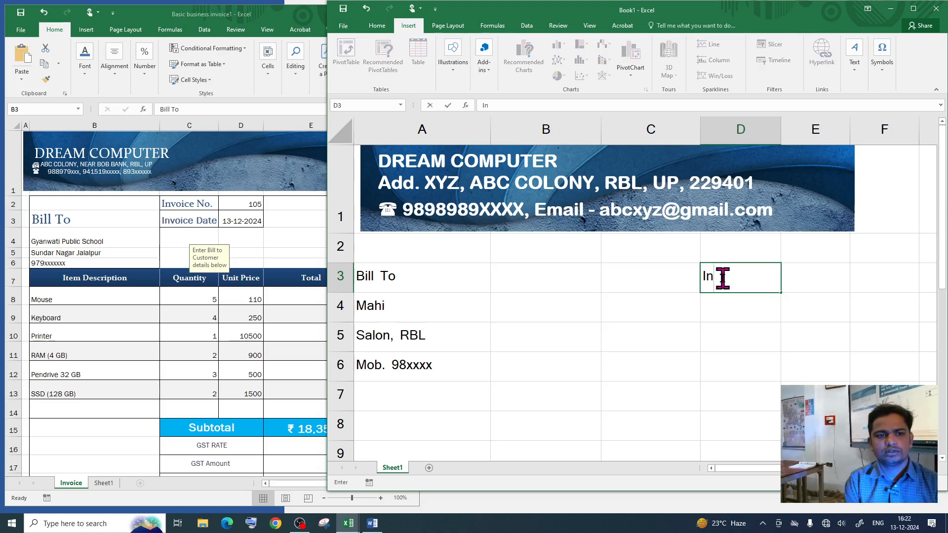
pyautogui.write('voice No.')
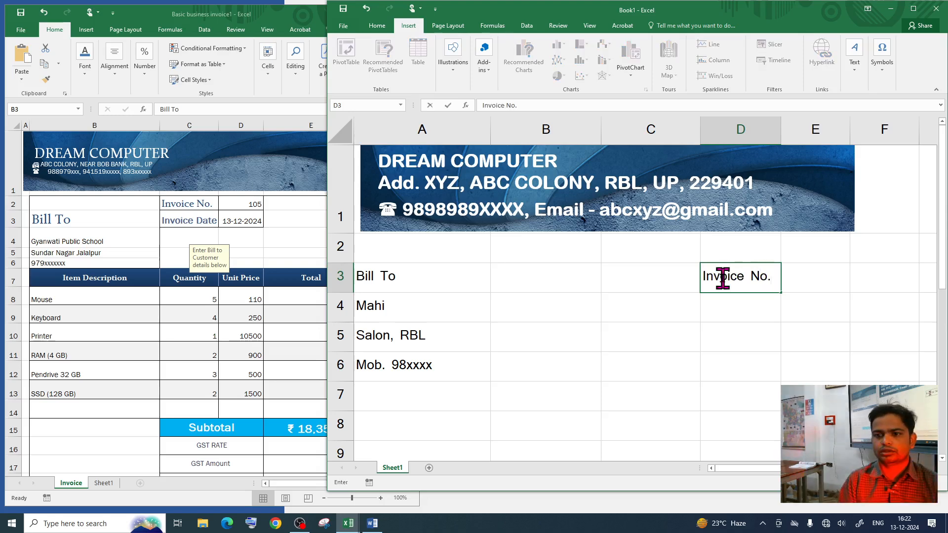
pyautogui.click(799, 273)
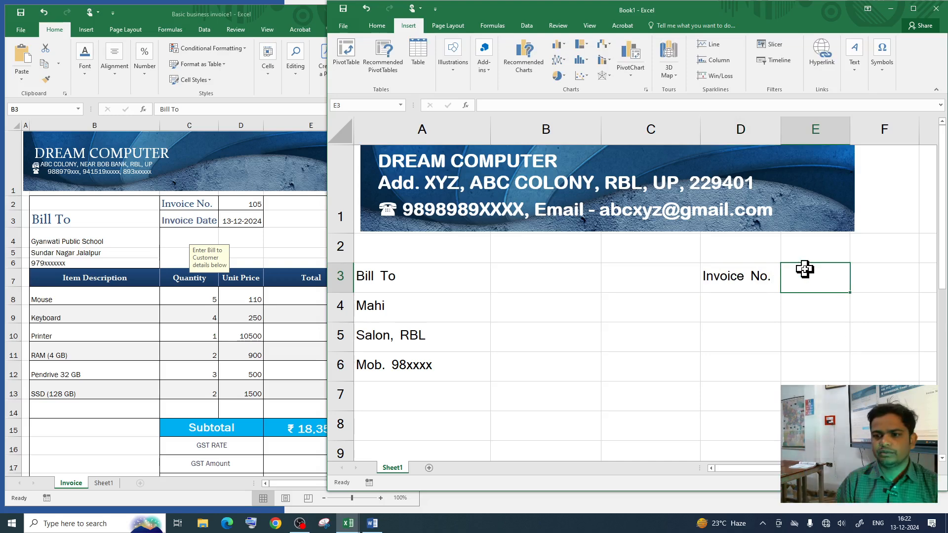
pyautogui.write('10')
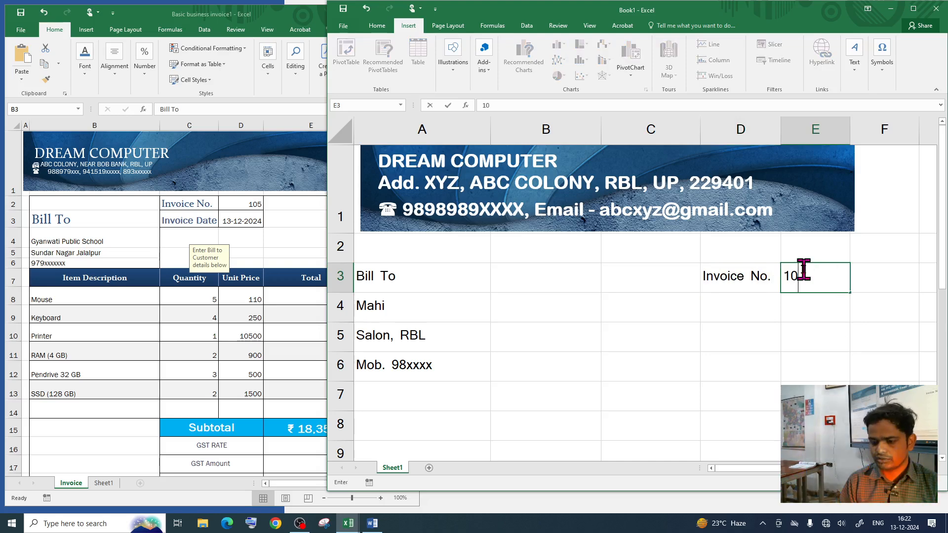
pyautogui.write('6')
pyautogui.click(719, 312)
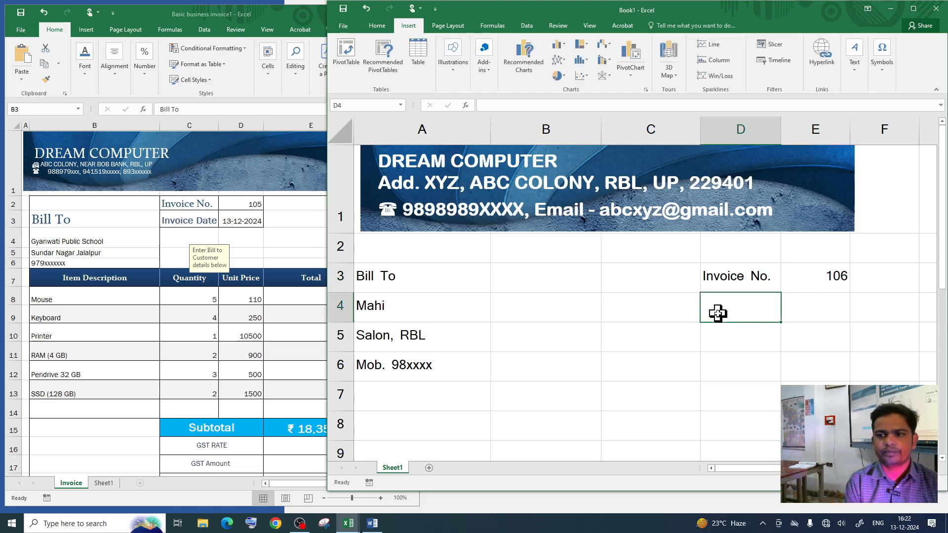
# Step: Add an Invoice Date label in D4 with =TODAY() in E4
pyautogui.write('Invoi')
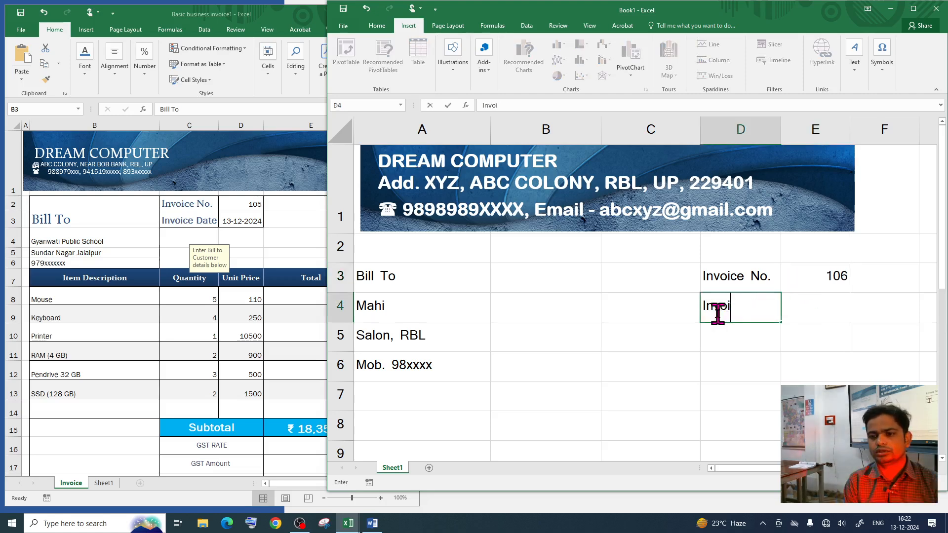
pyautogui.write('dce Date')
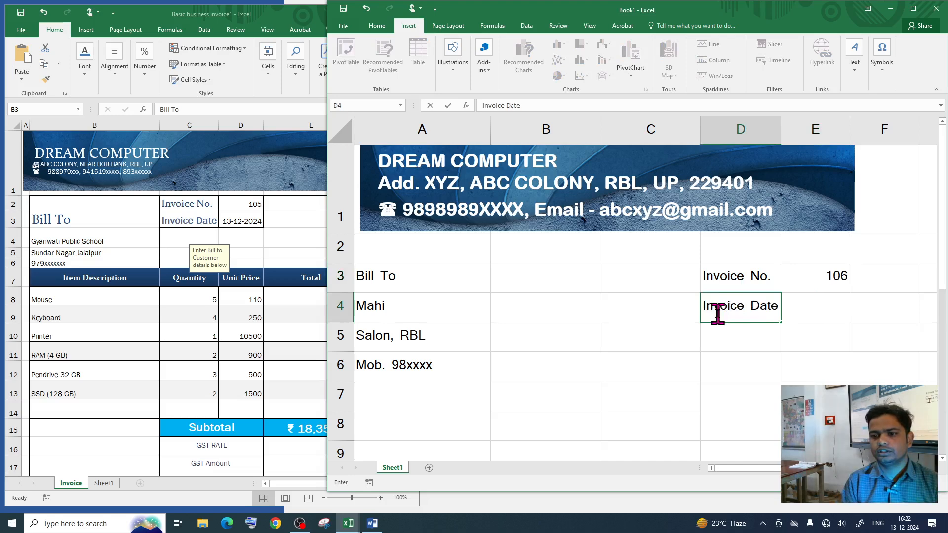
pyautogui.press('Tab')
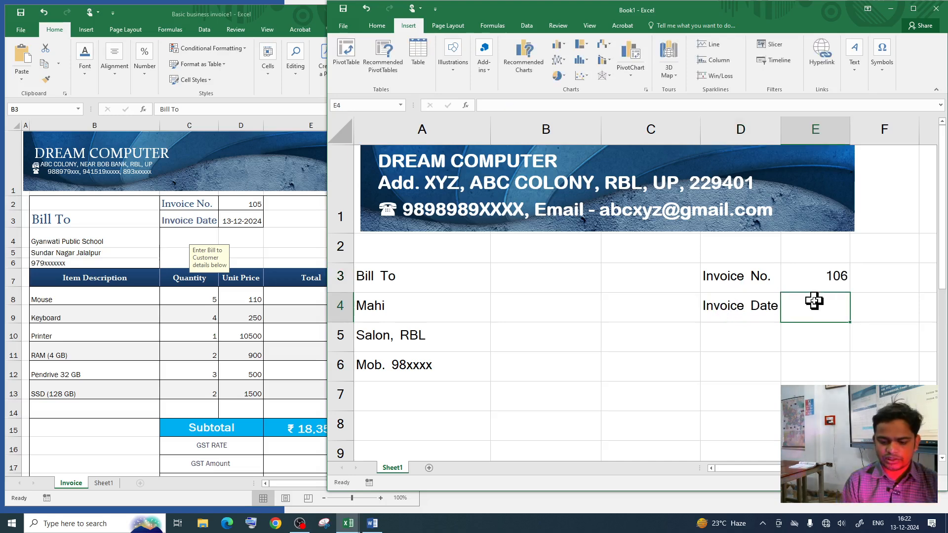
pyautogui.write('=toda')
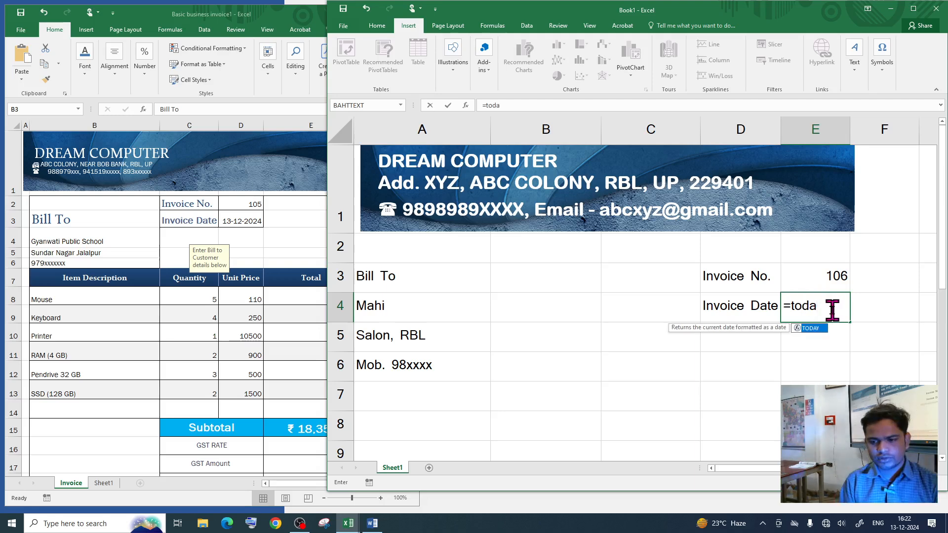
pyautogui.write('y()')
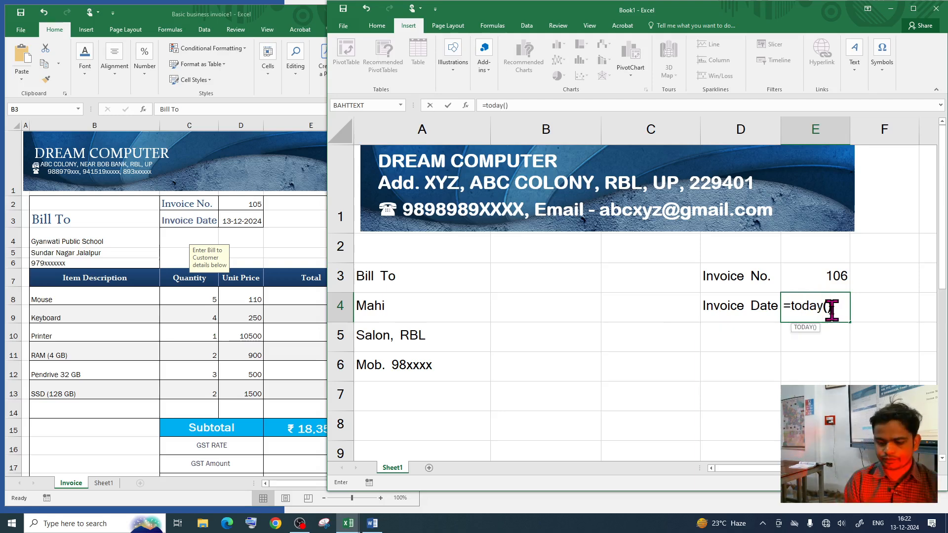
pyautogui.press('Return')
pyautogui.click(810, 316)
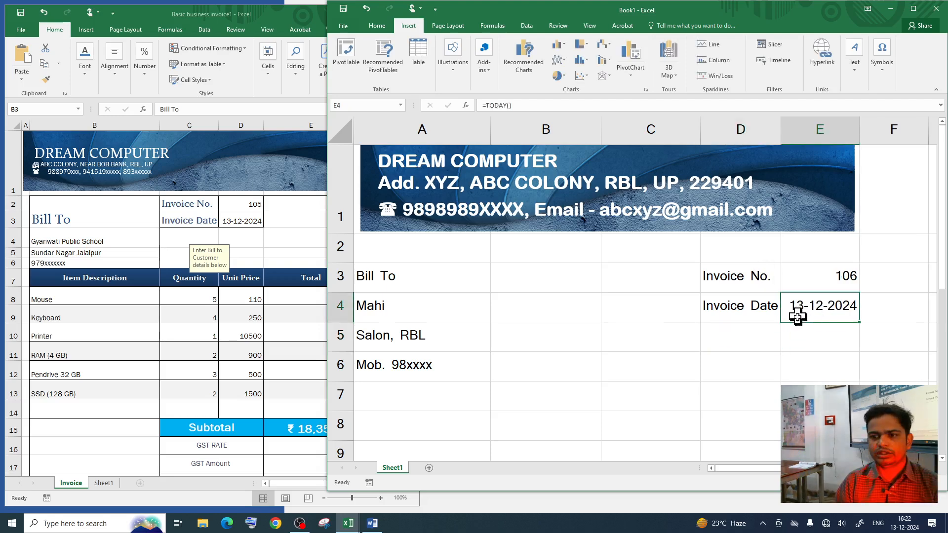
pyautogui.click(738, 330)
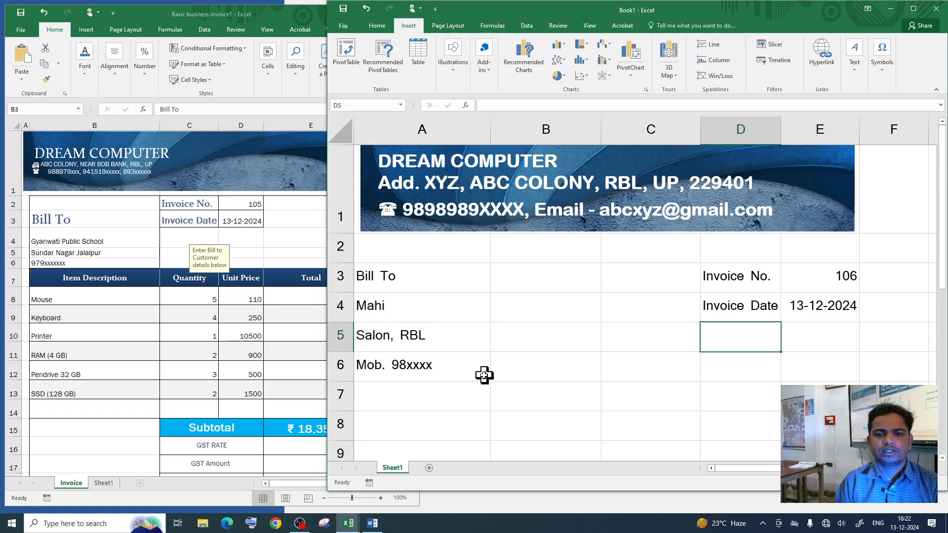
pyautogui.scroll(-1, 484, 375)
# Step: Type 'Invoice For' in A7 and move it down to A8
pyautogui.click(427, 248)
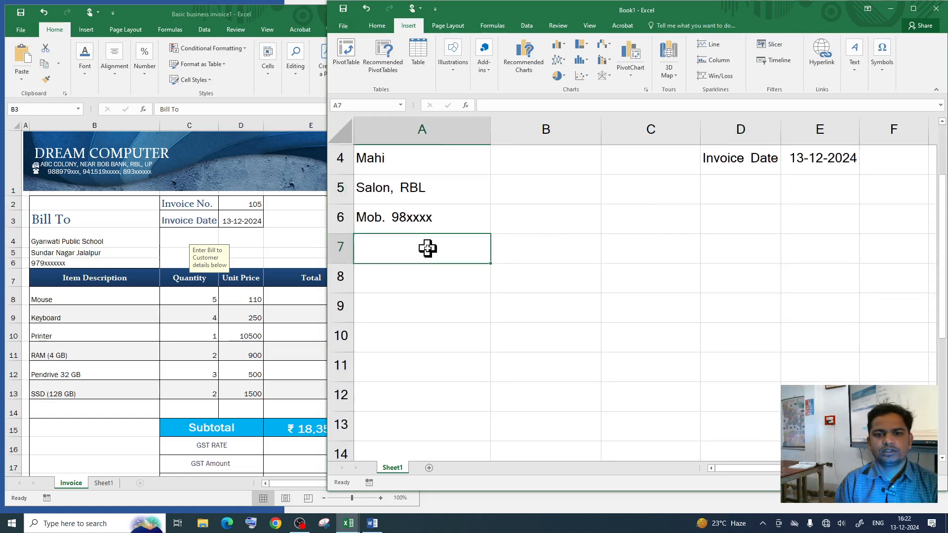
pyautogui.scroll(1, 454, 284)
pyautogui.scroll(-1, 442, 341)
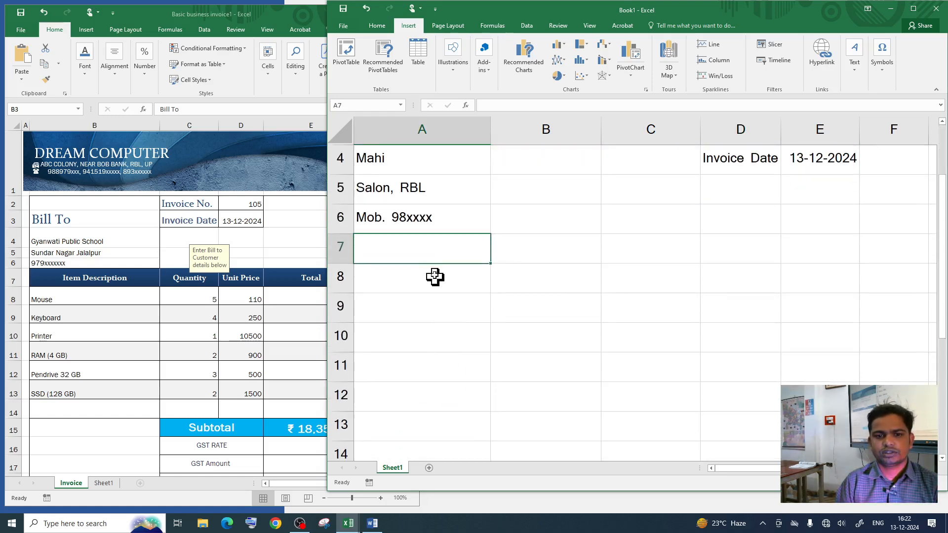
pyautogui.write('I')
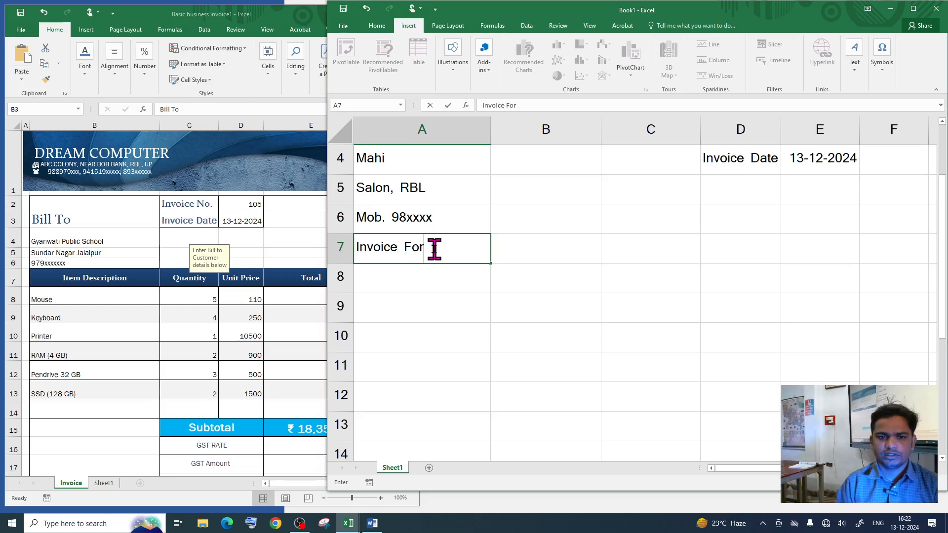
pyautogui.write('nvoice For')
pyautogui.press('Return')
pyautogui.click(416, 248)
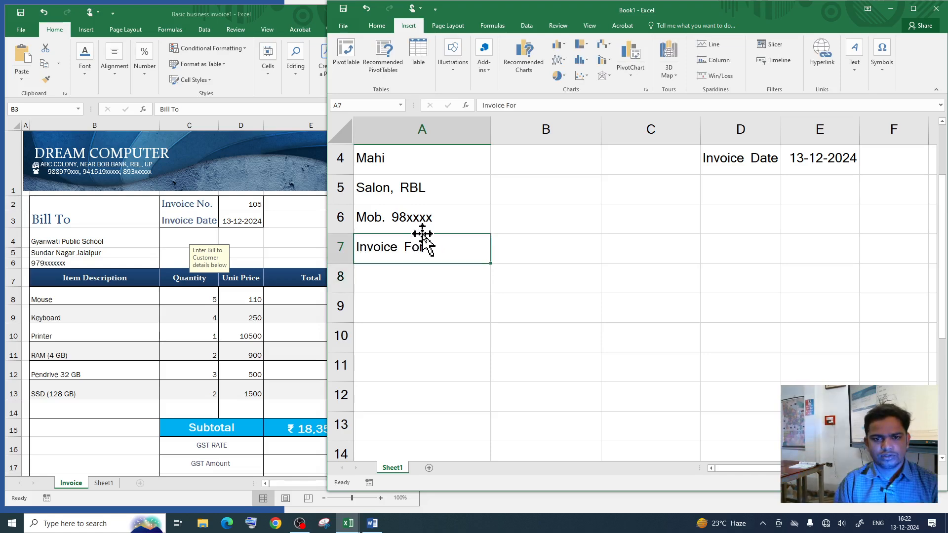
pyautogui.moveTo(423, 234); pyautogui.dragTo(434, 279)
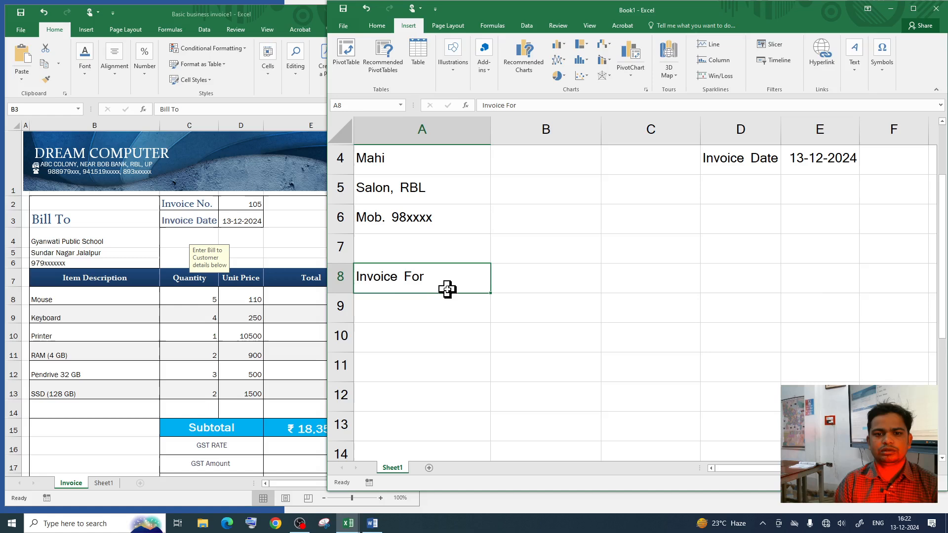
# Step: Make the Invoice For heading bold and increase its font size twice
pyautogui.click(377, 26)
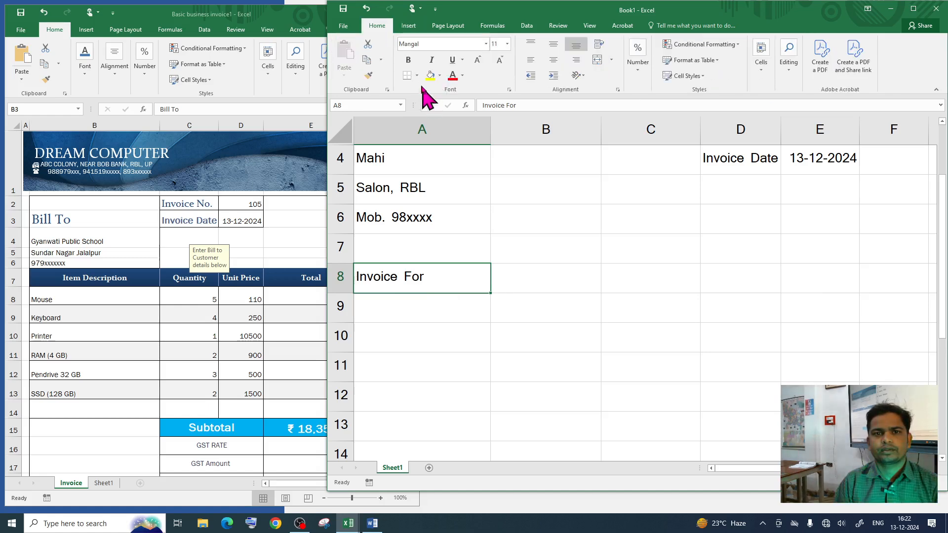
pyautogui.click(408, 60)
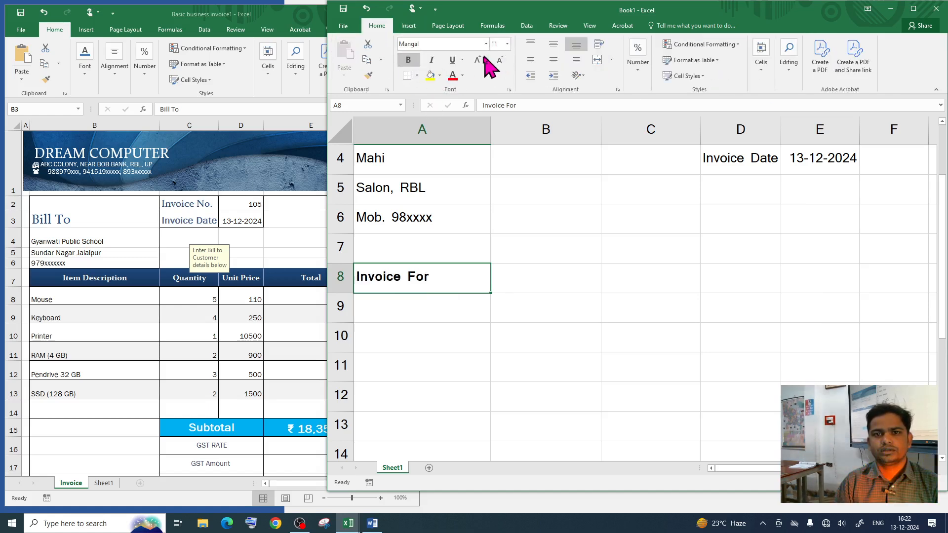
pyautogui.click(480, 60)
pyautogui.click(480, 60)
pyautogui.click(454, 324)
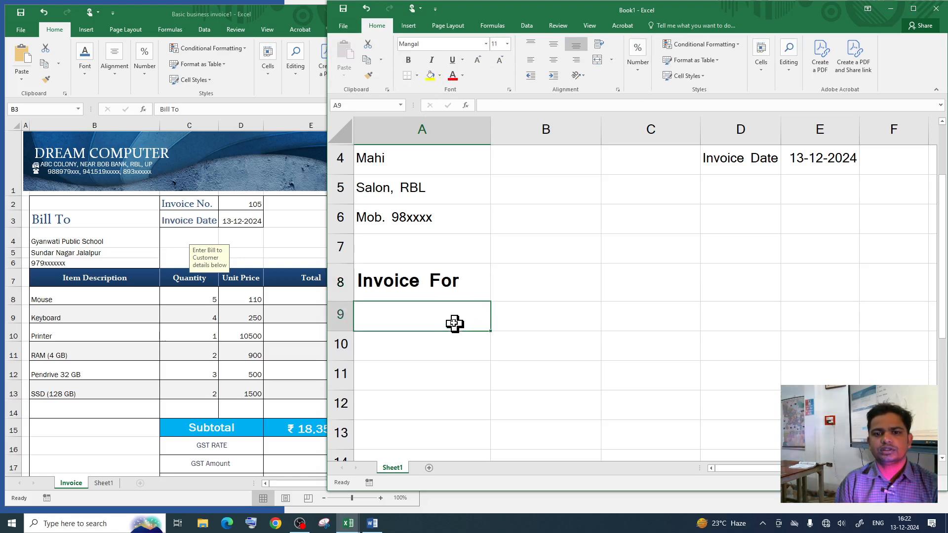
pyautogui.scroll(-1, 450, 319)
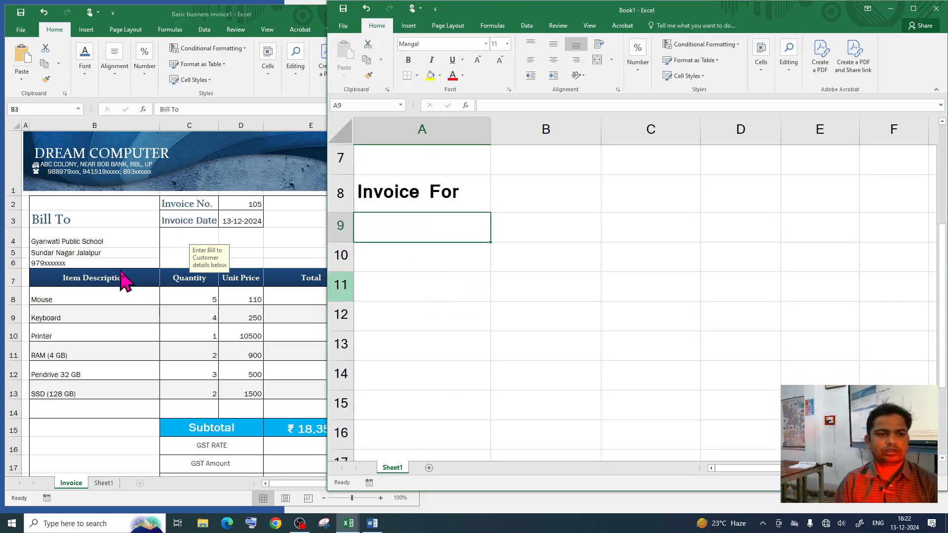
# Step: Enter the Item Name and Quantity headers in A9 and B9
pyautogui.click(127, 289)
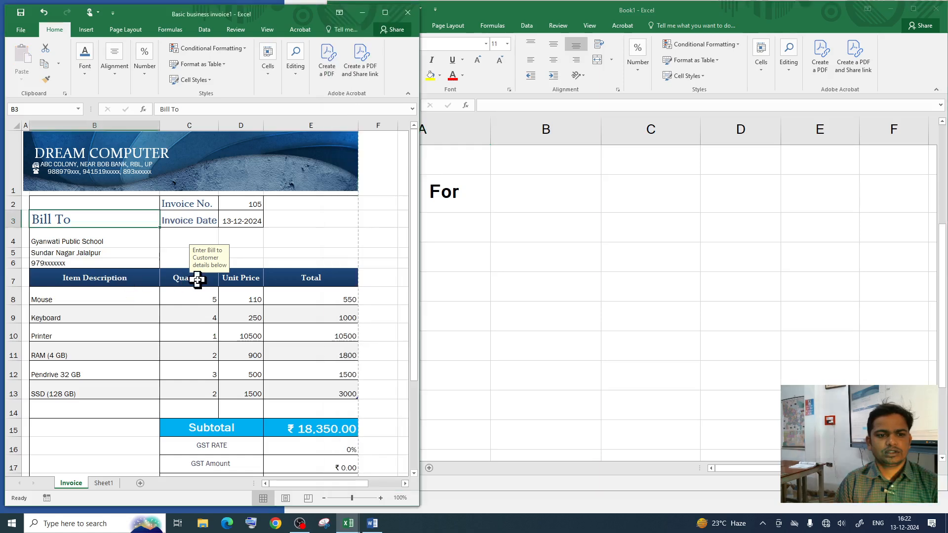
pyautogui.click(323, 289)
pyautogui.click(463, 233)
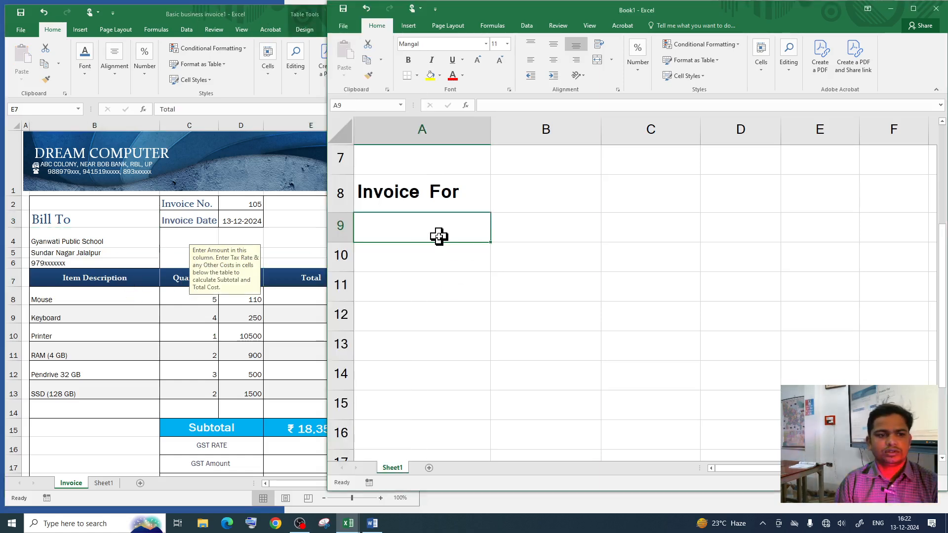
pyautogui.write('Ite')
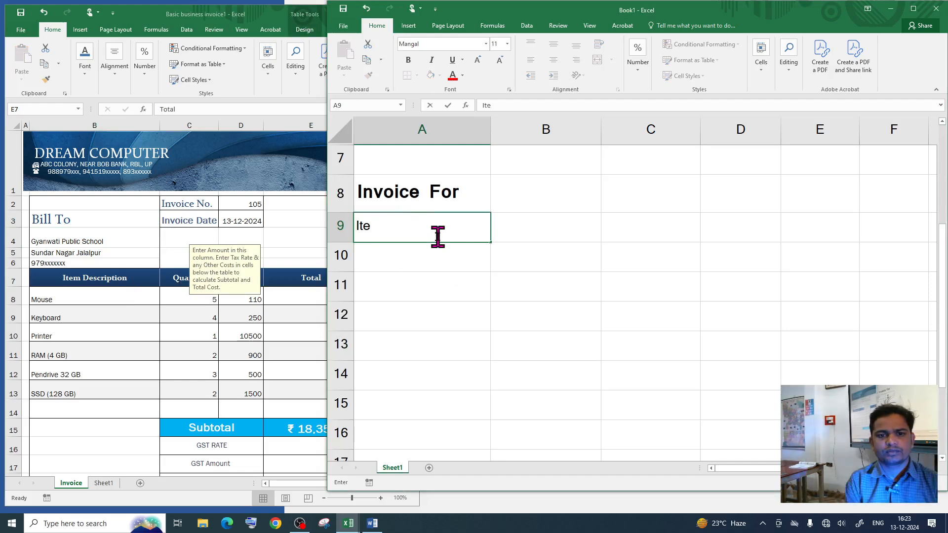
pyautogui.write('m Name')
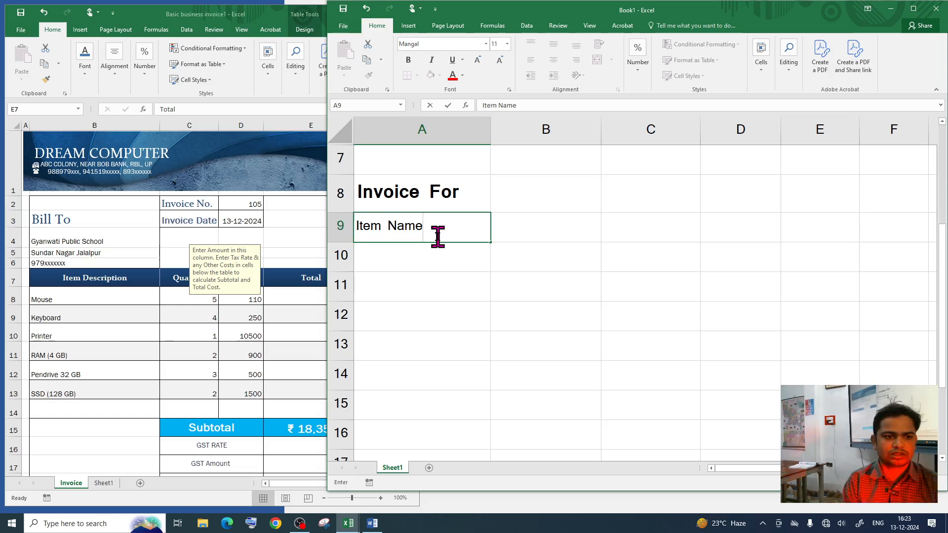
pyautogui.press('Tab')
pyautogui.write('Q')
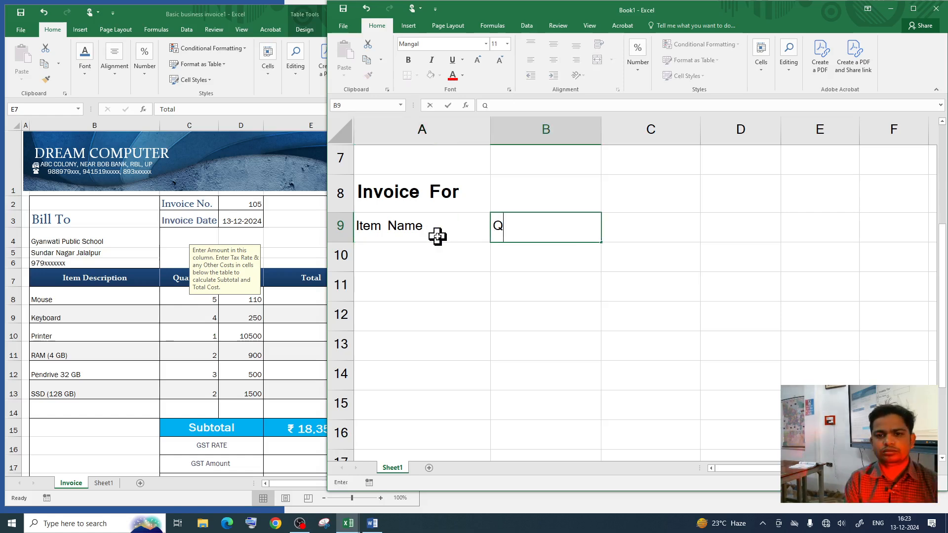
pyautogui.write('u')
pyautogui.press('Escape')
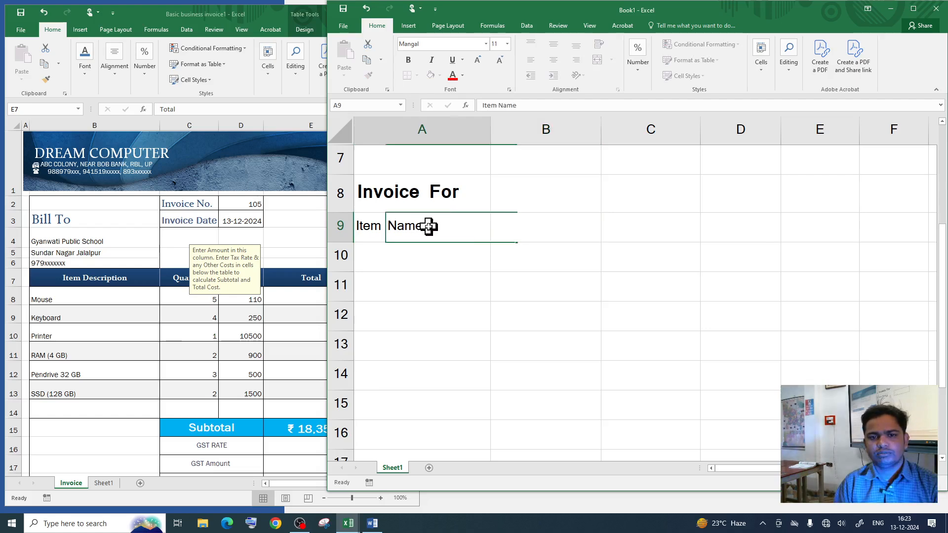
pyautogui.click(429, 225)
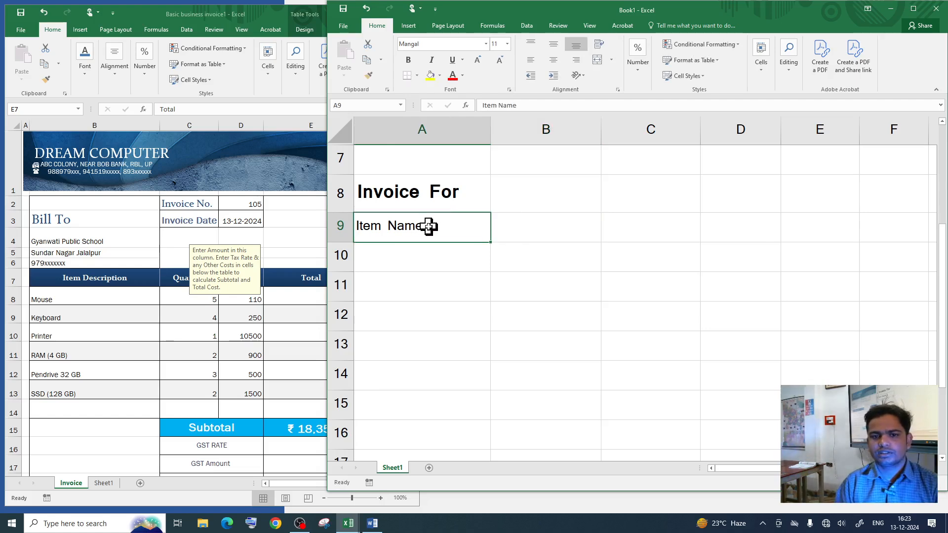
pyautogui.click(516, 232)
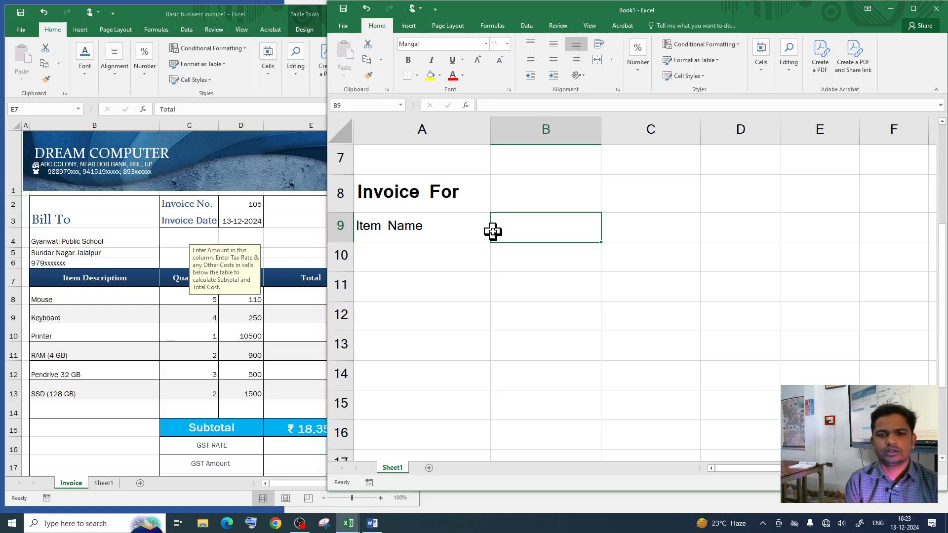
pyautogui.write('Quantit')
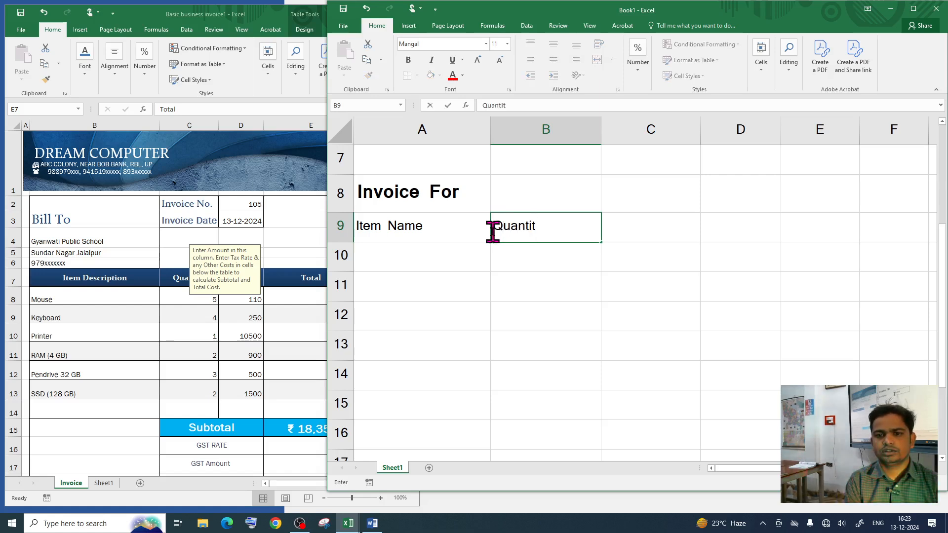
pyautogui.write('y')
pyautogui.press('Tab')
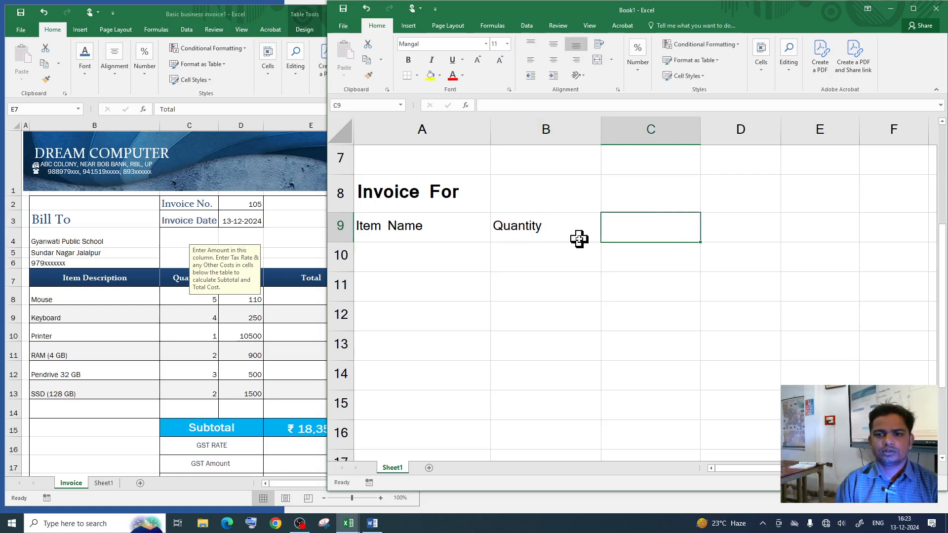
pyautogui.press('Return')
# Step: Add the Unit Price and Total headers in C9 and D9
pyautogui.click(632, 226)
pyautogui.write('U')
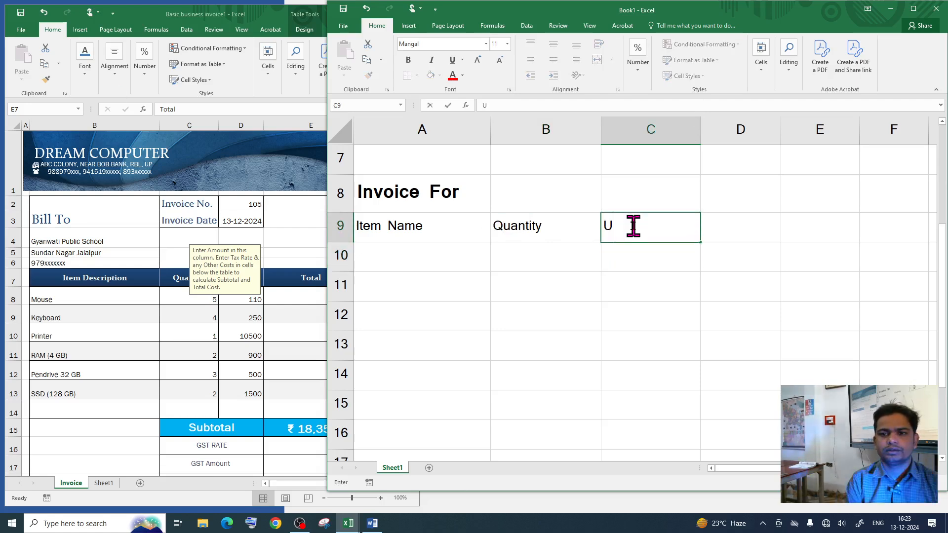
pyautogui.write('nit Price')
pyautogui.press('Tab')
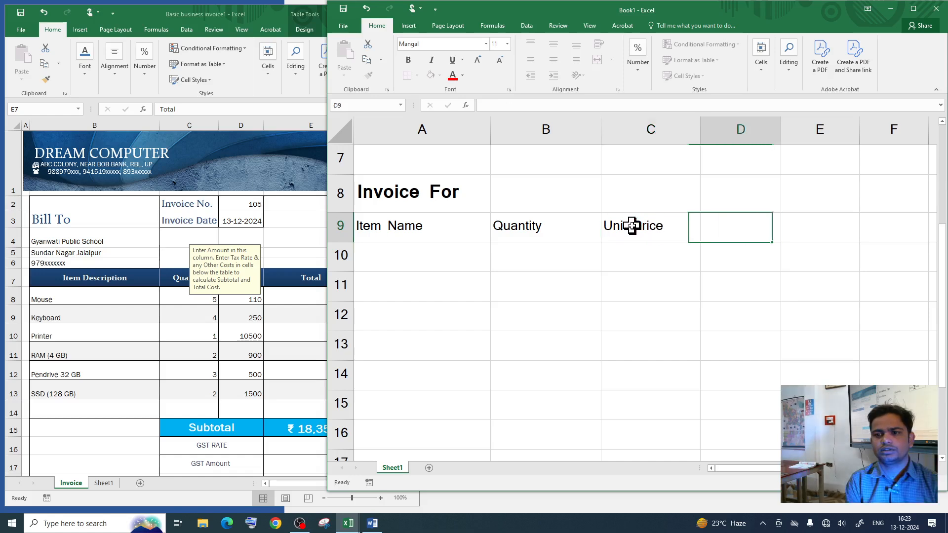
pyautogui.write('Total')
pyautogui.click(451, 284)
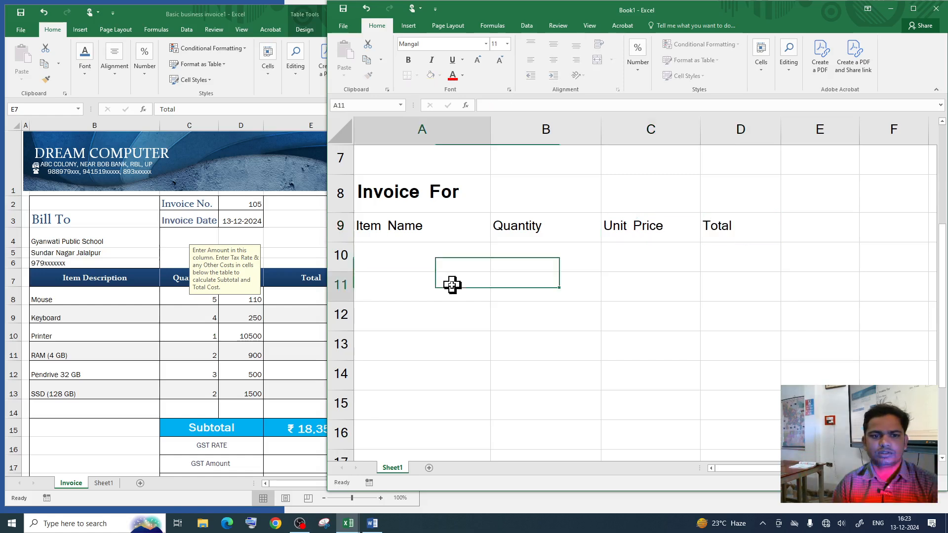
pyautogui.click(417, 264)
pyautogui.scroll(-1, 275, 370)
# Step: Check the sample invoice's Total formula, then select the empty Item Name cells from A10
pyautogui.click(268, 336)
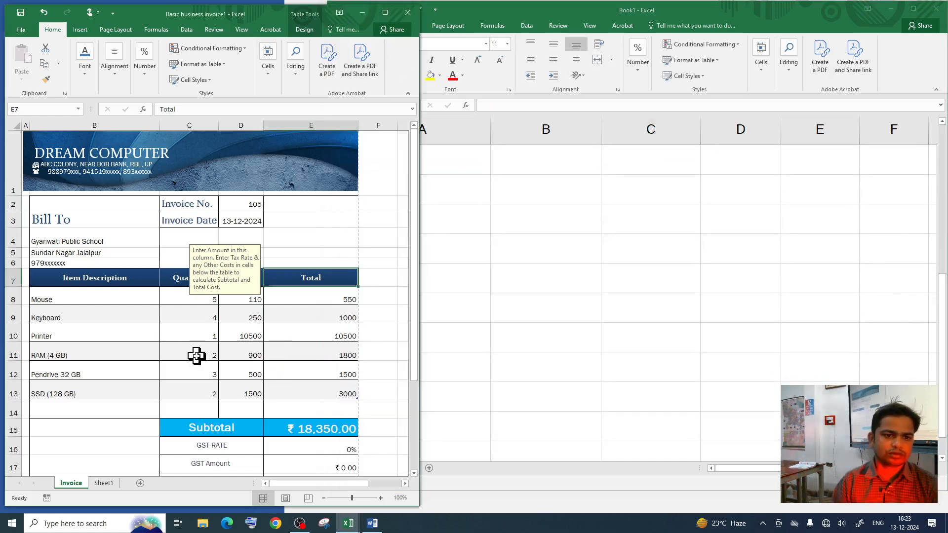
pyautogui.click(282, 297)
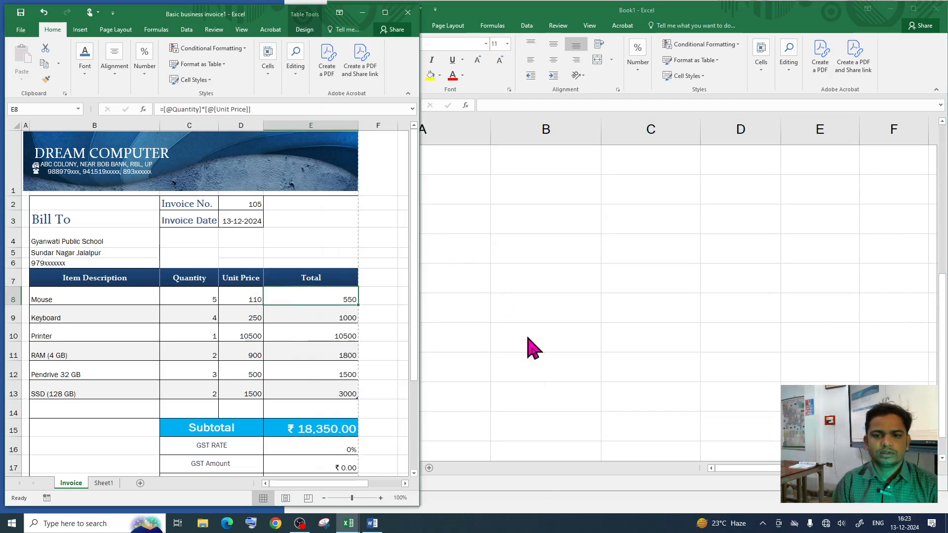
pyautogui.click(759, 487)
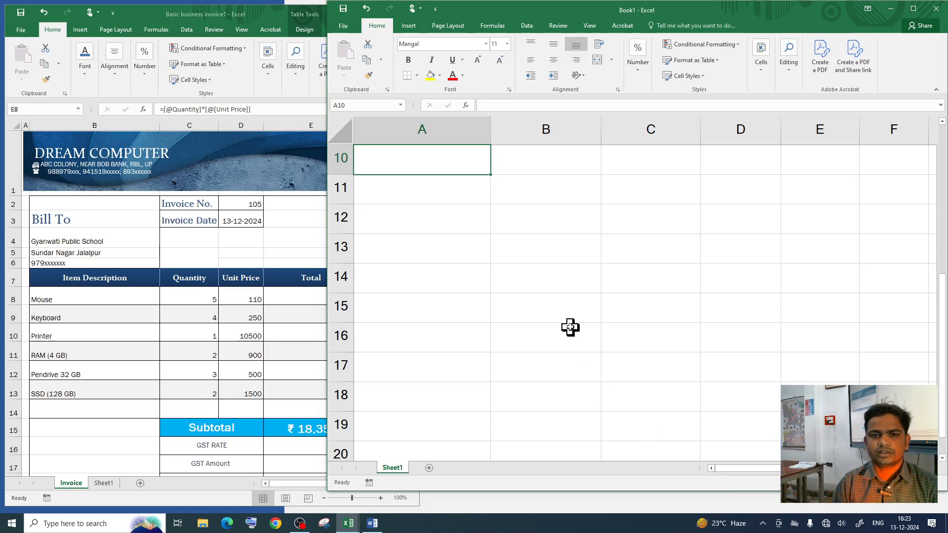
pyautogui.scroll(2, 568, 328)
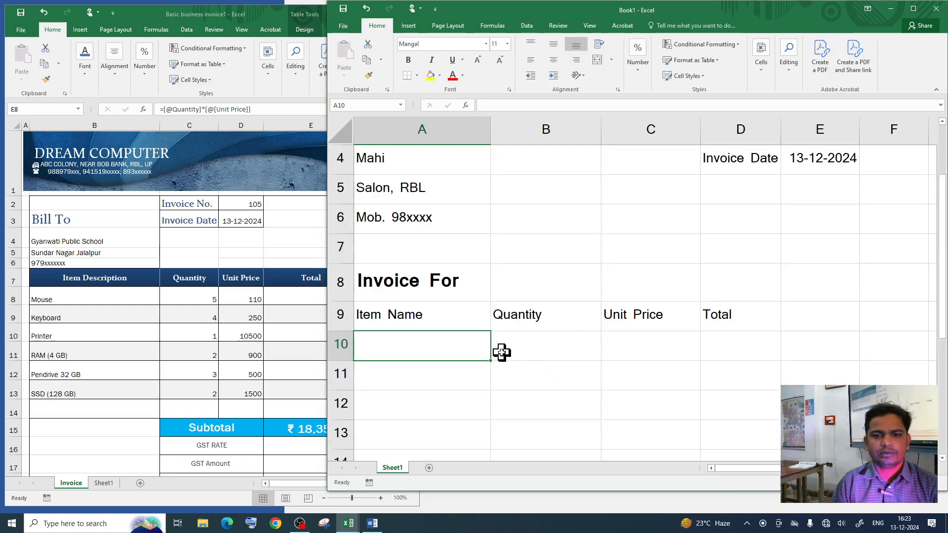
pyautogui.scroll(-1, 657, 346)
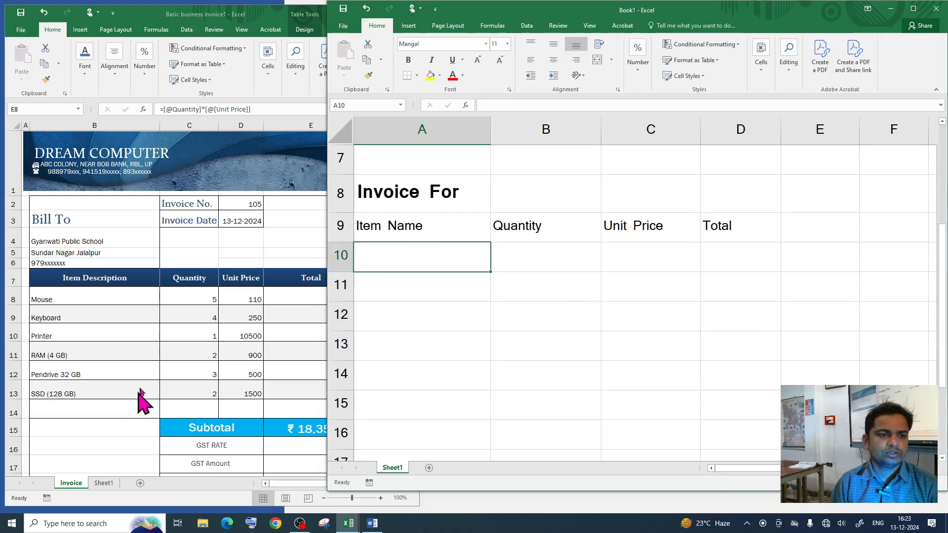
pyautogui.press('Down')
pyautogui.press('Down')
pyautogui.press('Down')
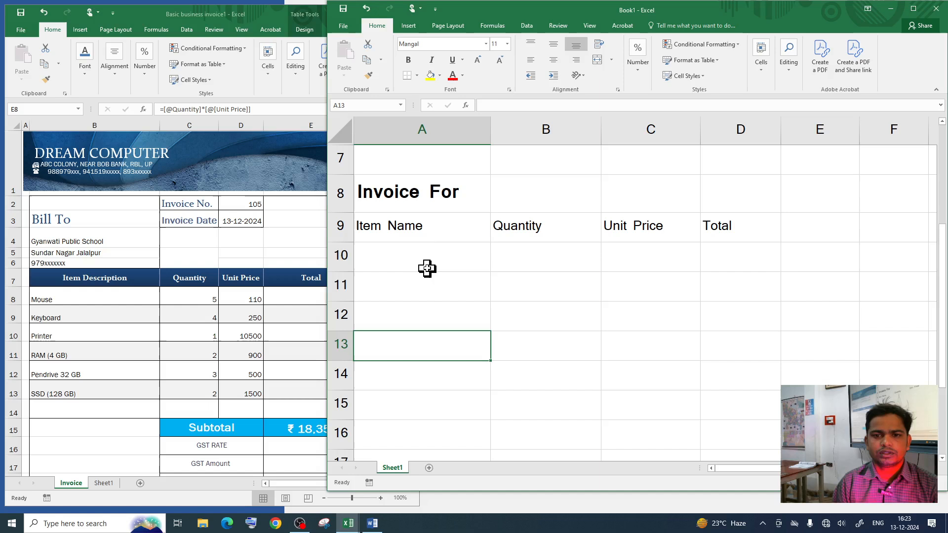
pyautogui.click(427, 268)
pyautogui.moveTo(421, 254); pyautogui.dragTo(425, 422)
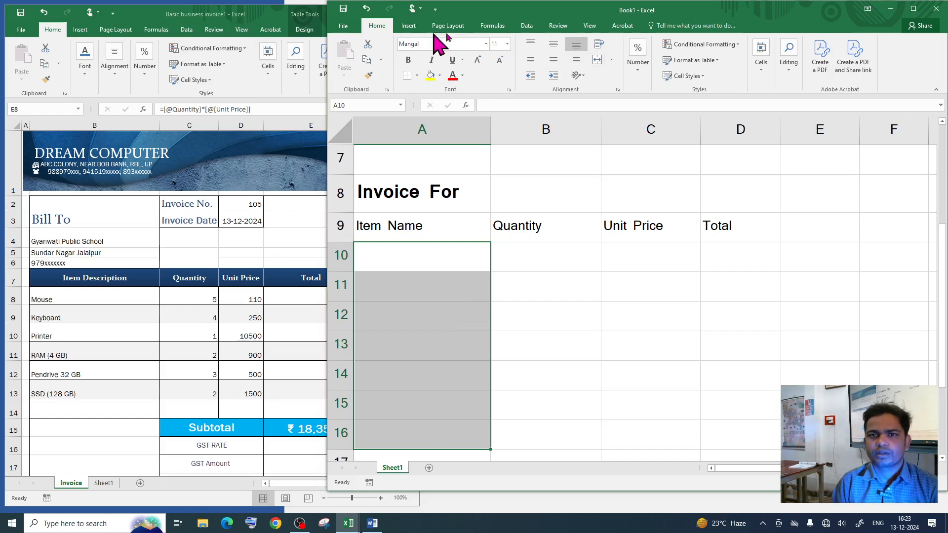
# Step: Apply list validation to A10:A16 with source Mouse, Keyboard, Printer, Pendrive, SSD, HDD
pyautogui.click(525, 27)
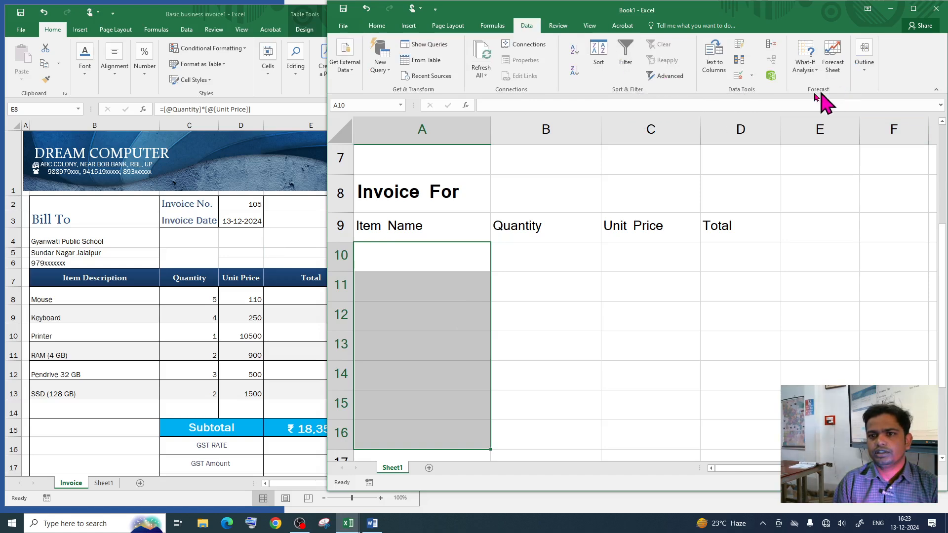
pyautogui.click(912, 9)
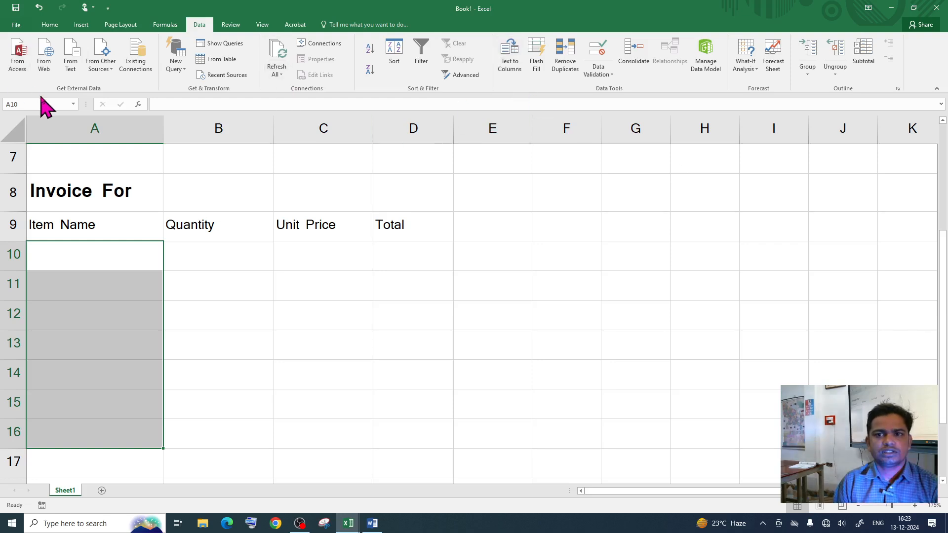
pyautogui.click(596, 59)
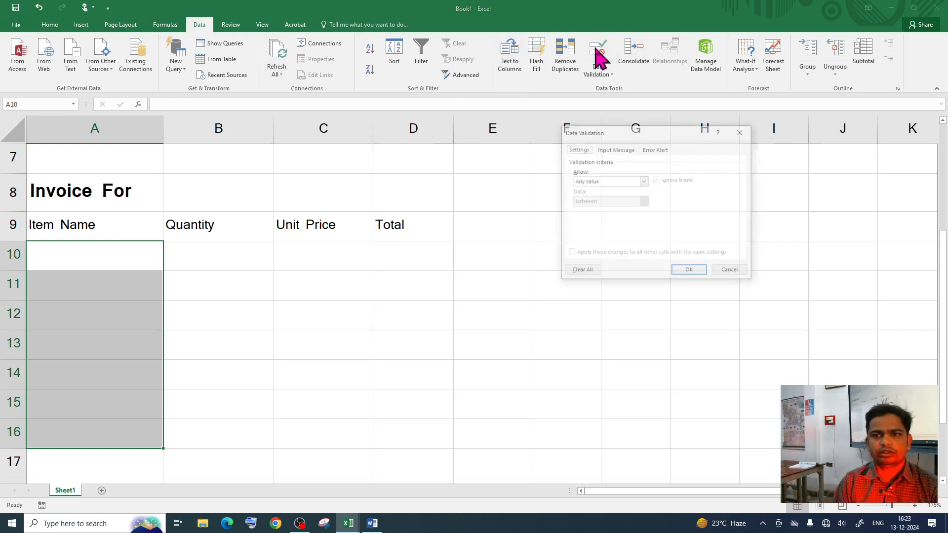
pyautogui.click(611, 181)
pyautogui.click(600, 209)
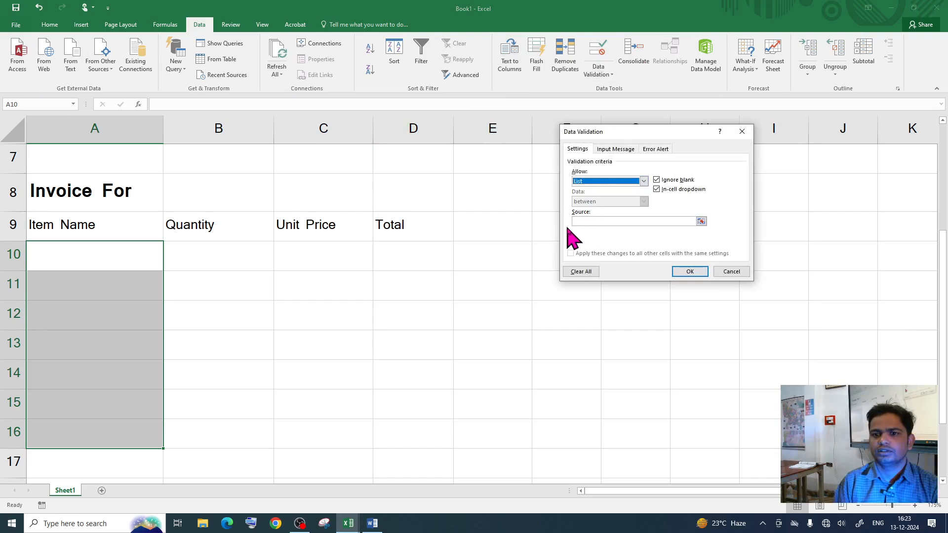
pyautogui.click(603, 222)
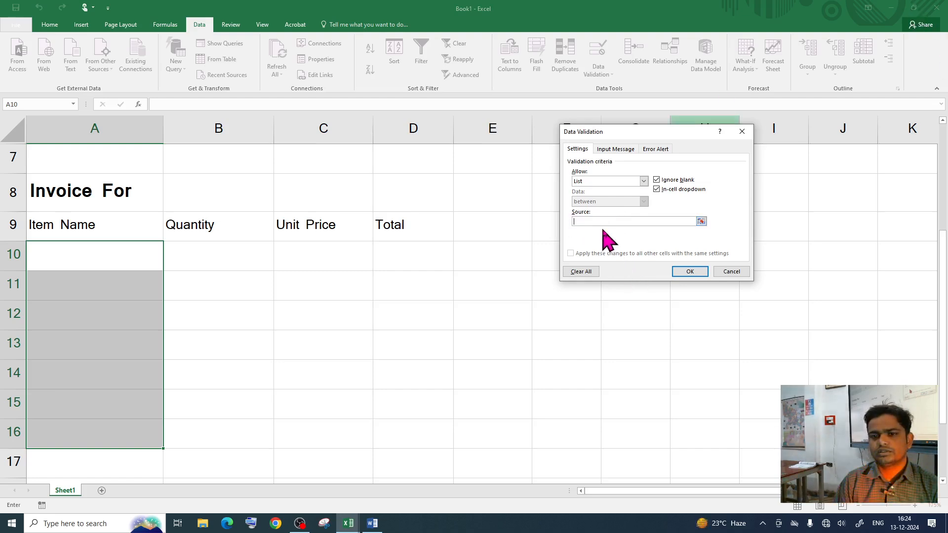
pyautogui.click(601, 221)
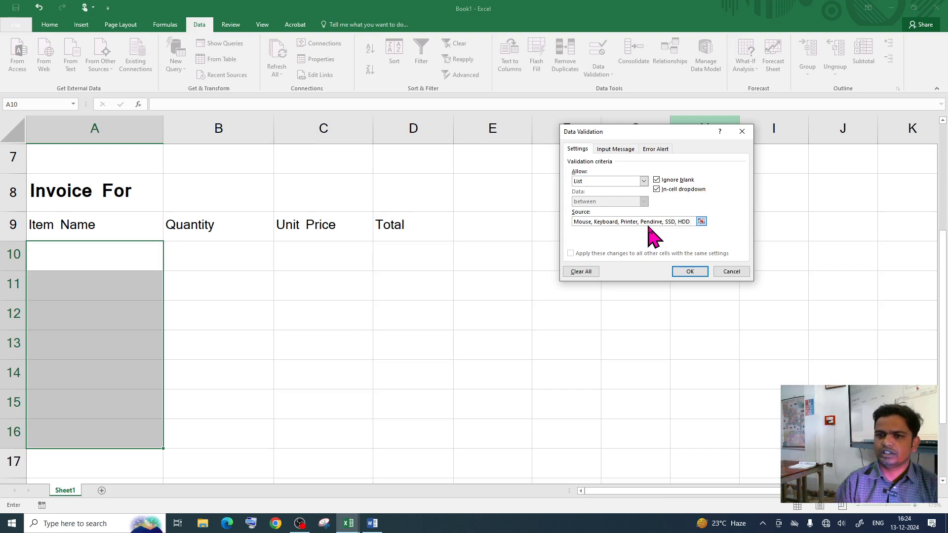
pyautogui.click(683, 273)
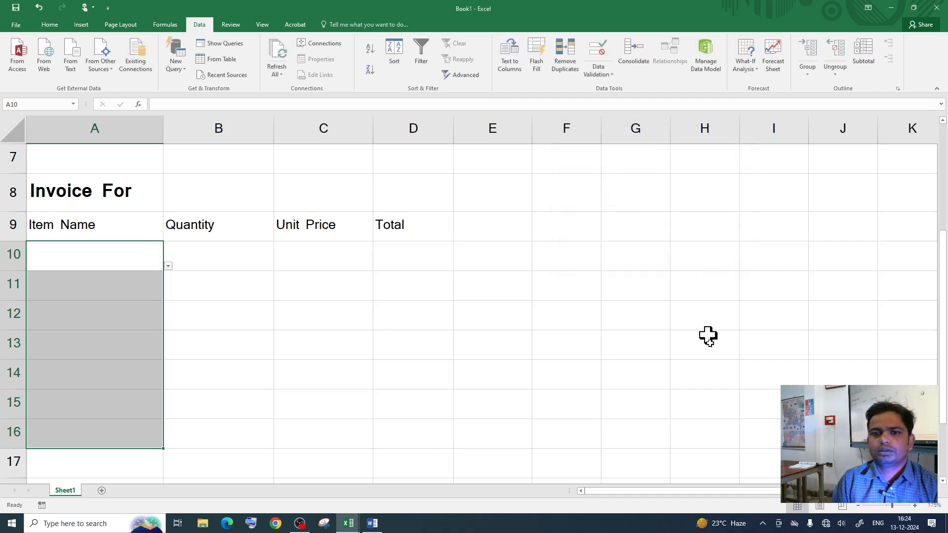
# Step: Pick Mouse from A10's new Item Name dropdown
pyautogui.click(409, 316)
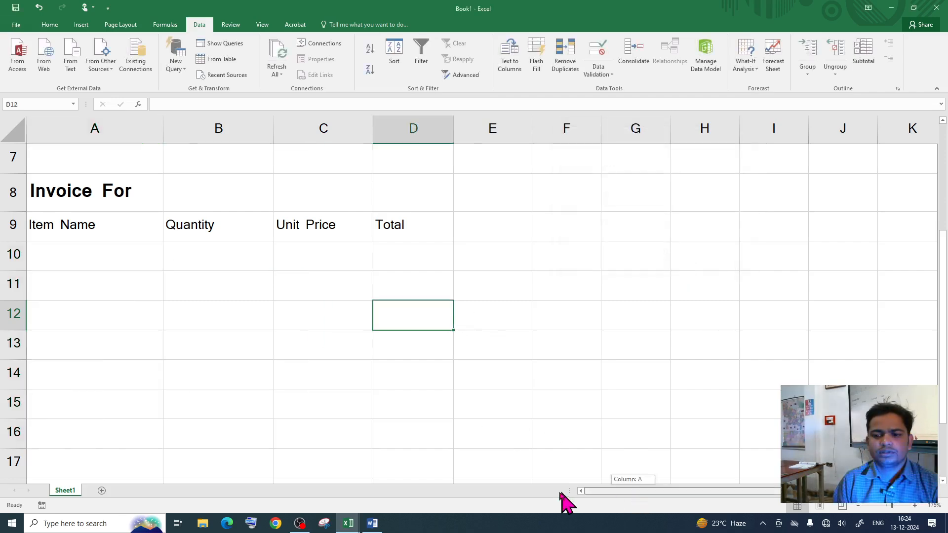
pyautogui.click(131, 252)
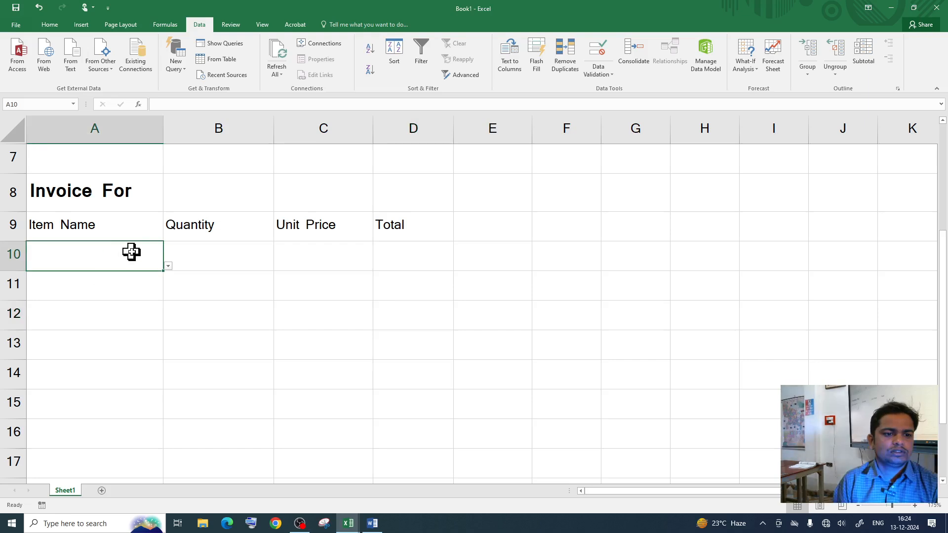
pyautogui.click(168, 267)
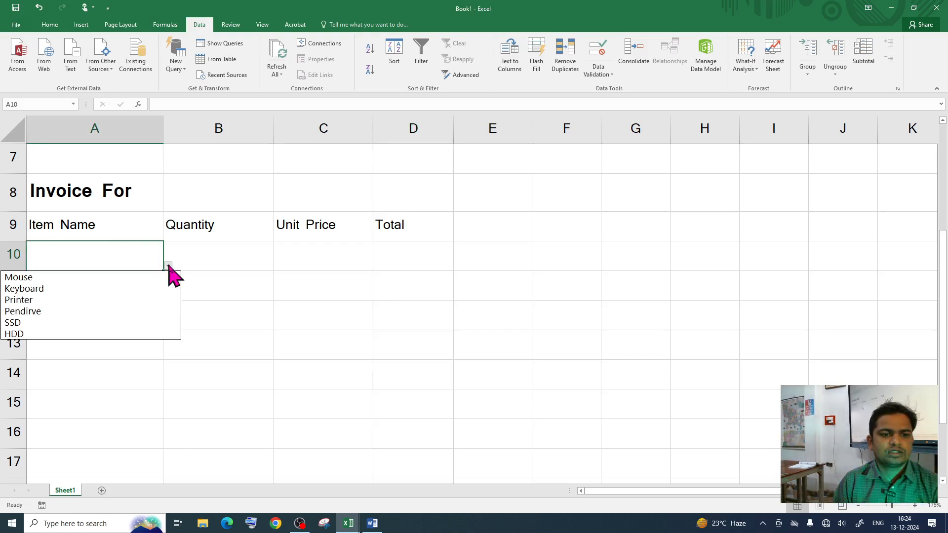
pyautogui.click(120, 279)
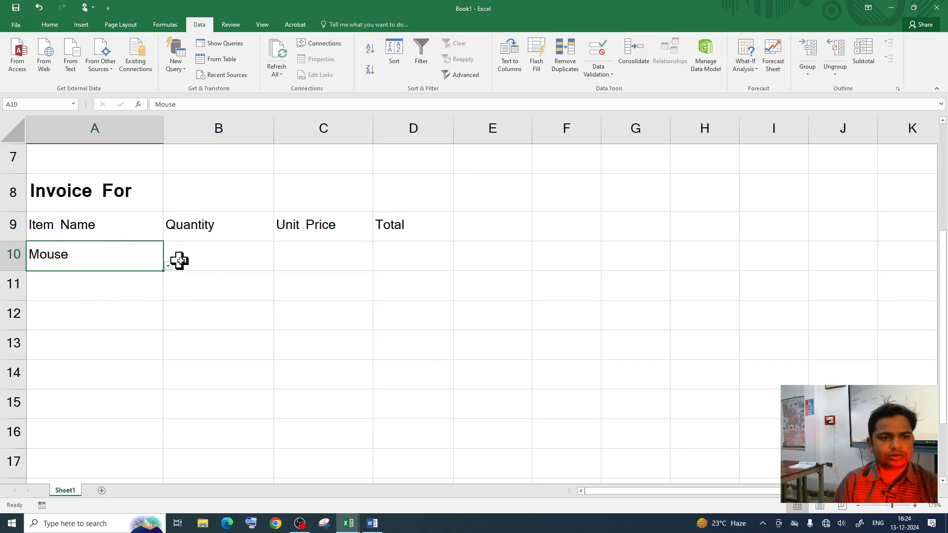
# Step: Select the Quantity cells B10:B16 after confirming A16 has the dropdown
pyautogui.click(200, 260)
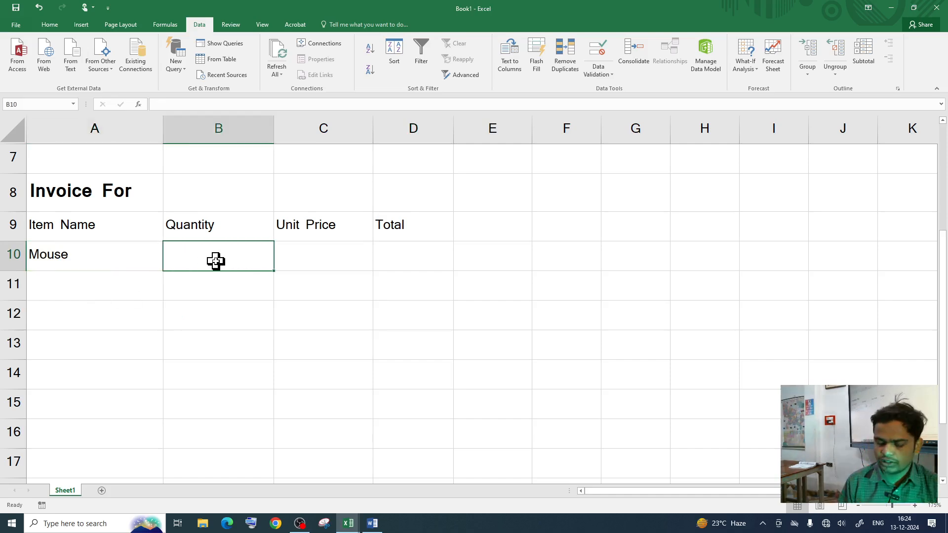
pyautogui.moveTo(217, 262); pyautogui.dragTo(197, 409)
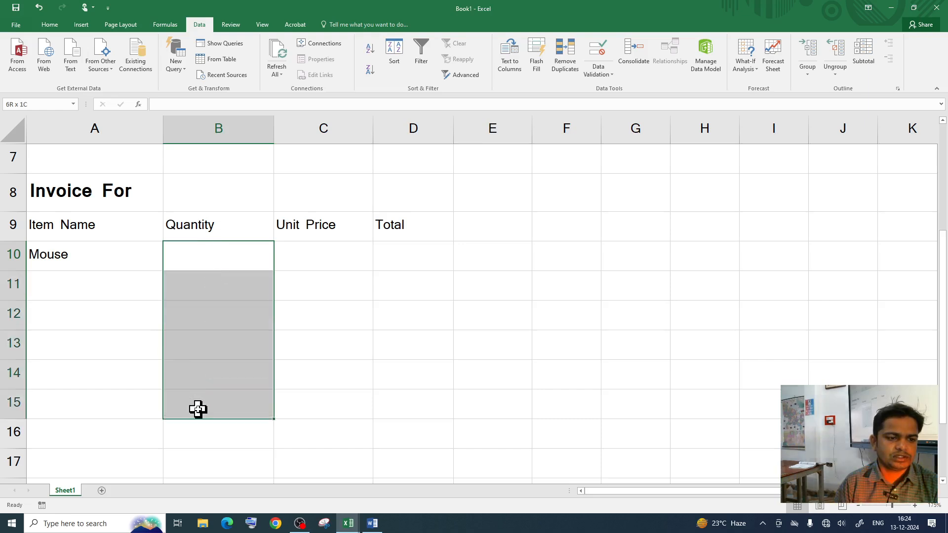
pyautogui.click(142, 425)
pyautogui.click(123, 470)
pyautogui.click(140, 444)
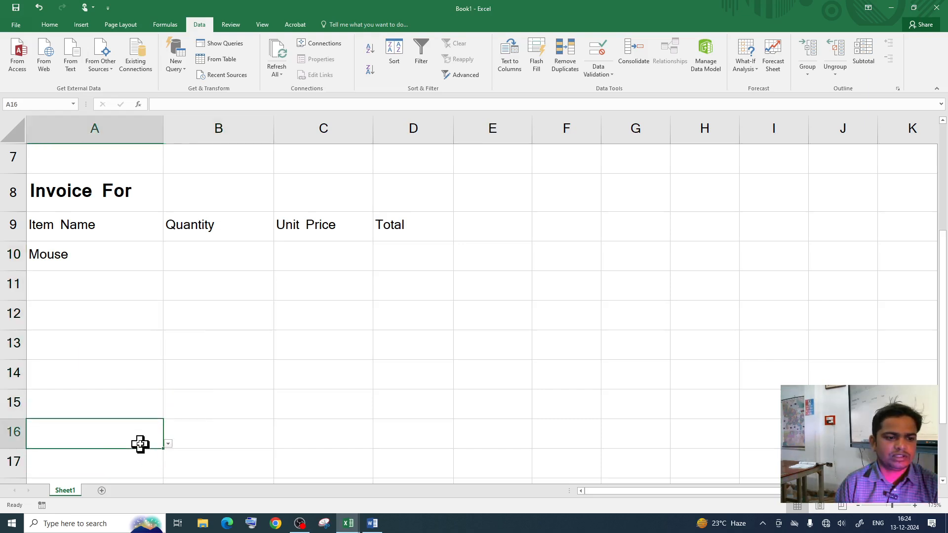
pyautogui.moveTo(223, 258); pyautogui.dragTo(212, 431)
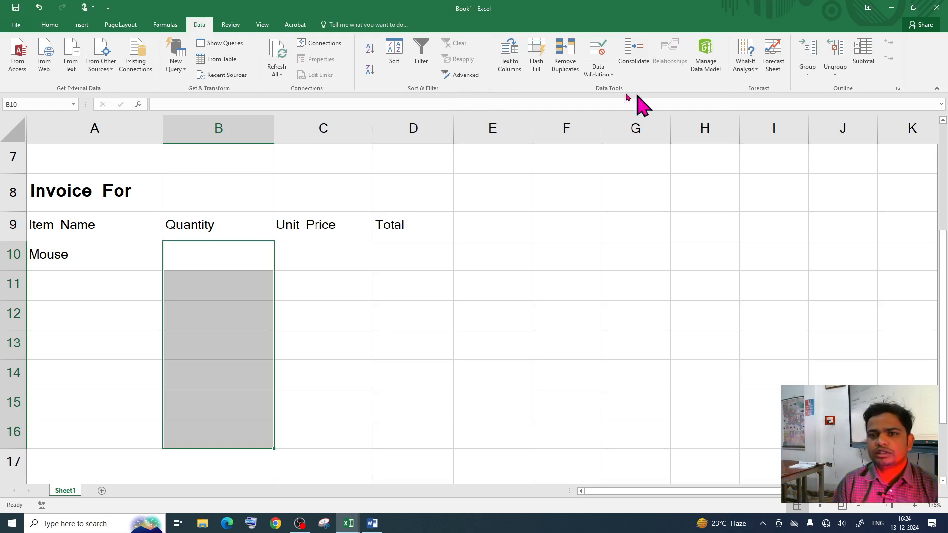
# Step: Open Data Validation for the Quantity cells, then cancel without changes
pyautogui.click(597, 52)
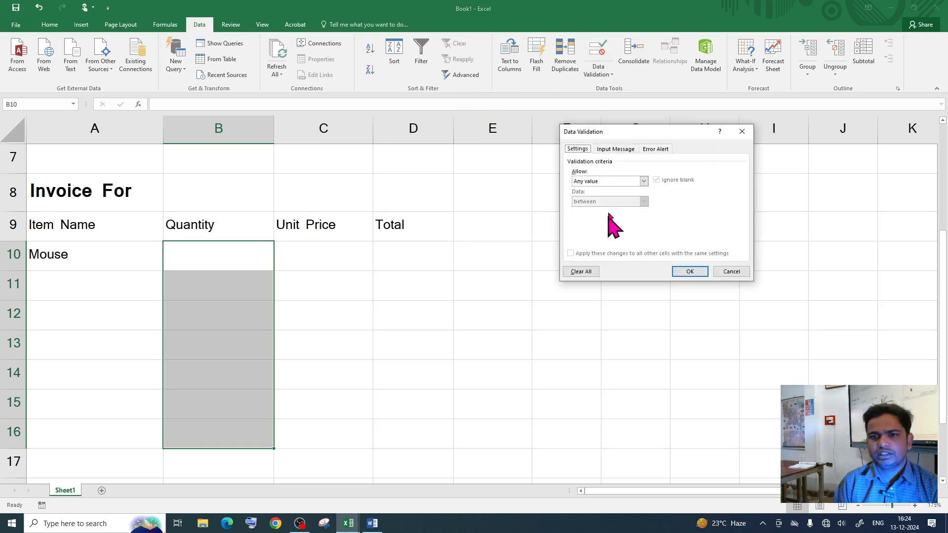
pyautogui.click(644, 181)
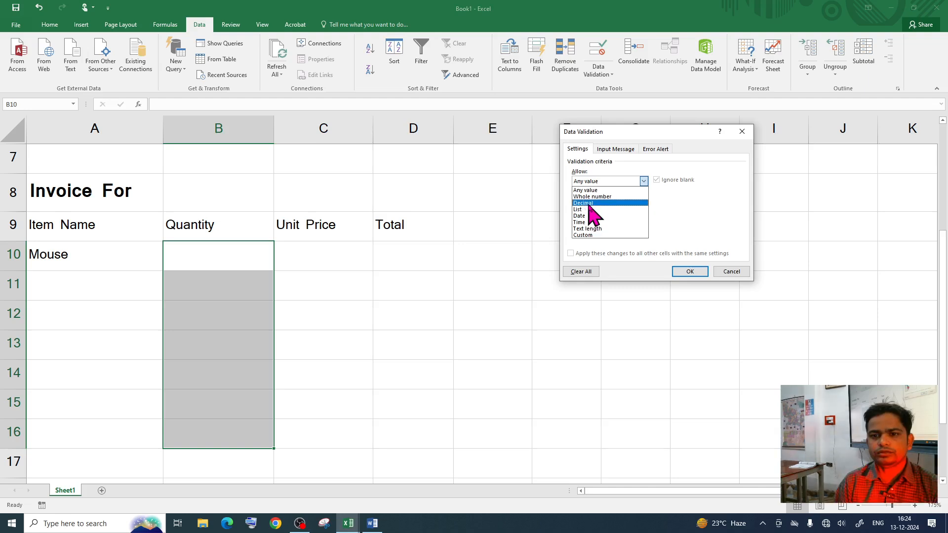
pyautogui.click(735, 274)
pyautogui.click(735, 275)
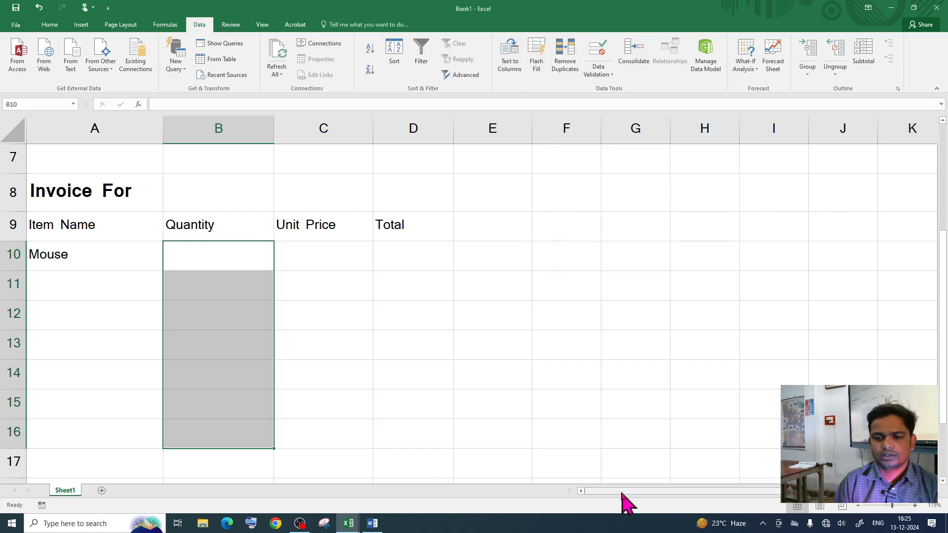
pyautogui.moveTo(625, 491); pyautogui.dragTo(726, 491)
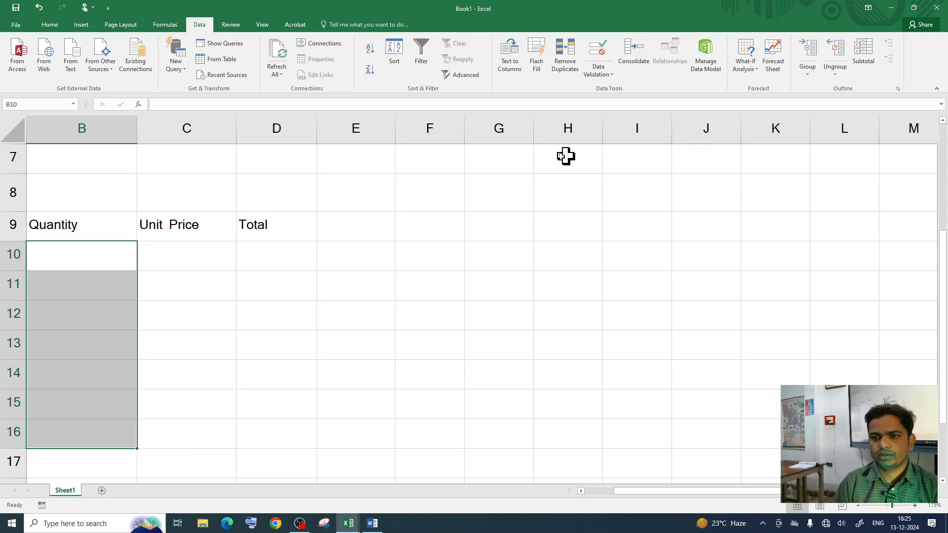
# Step: Create a Qty helper list in I7, filling the series 1 to 15 into I8:I22
pyautogui.click(568, 157)
pyautogui.click(641, 157)
pyautogui.write('q')
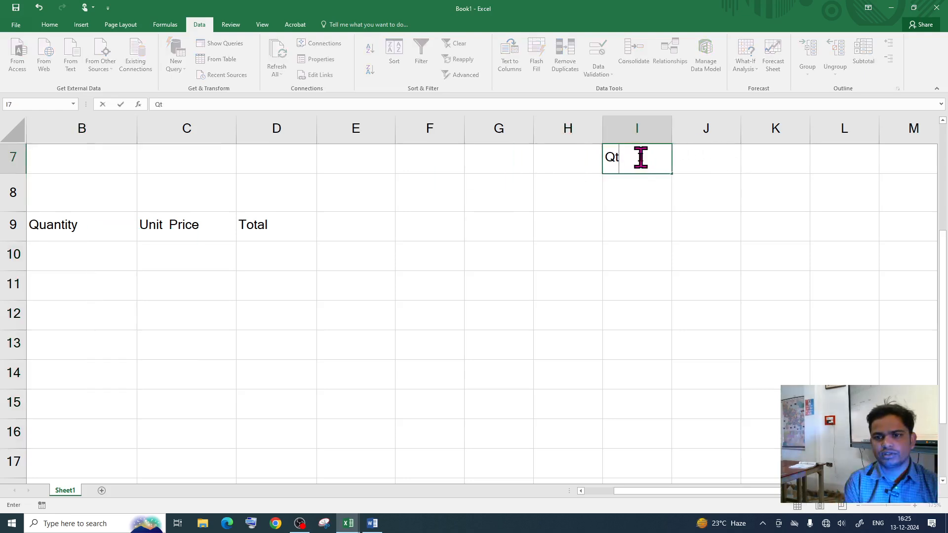
pyautogui.write('ty')
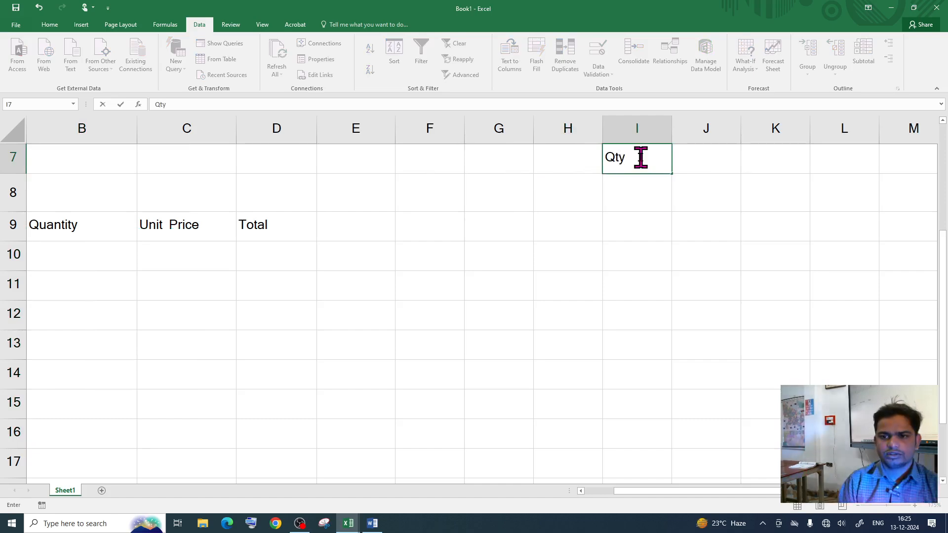
pyautogui.click(625, 196)
pyautogui.write('1')
pyautogui.click(625, 222)
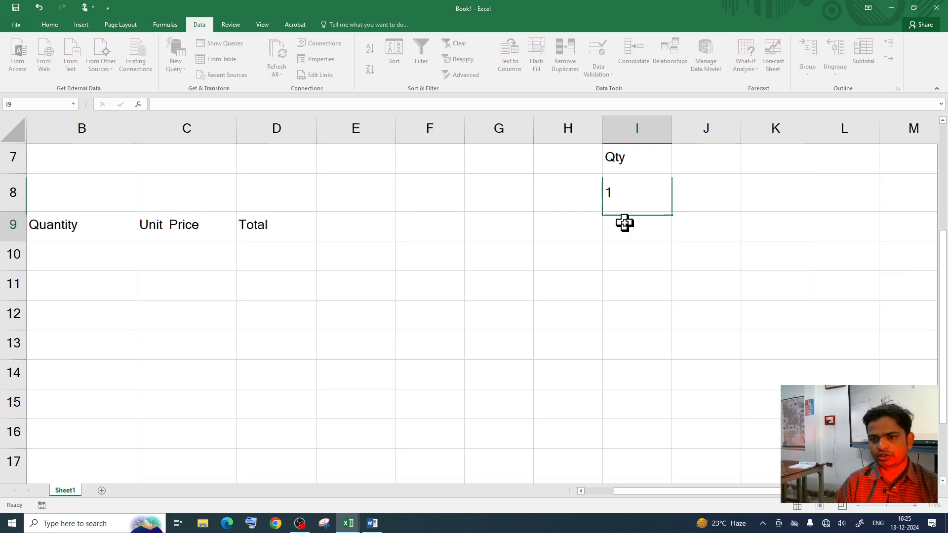
pyautogui.write('2')
pyautogui.press('Return')
pyautogui.moveTo(628, 187); pyautogui.dragTo(651, 428)
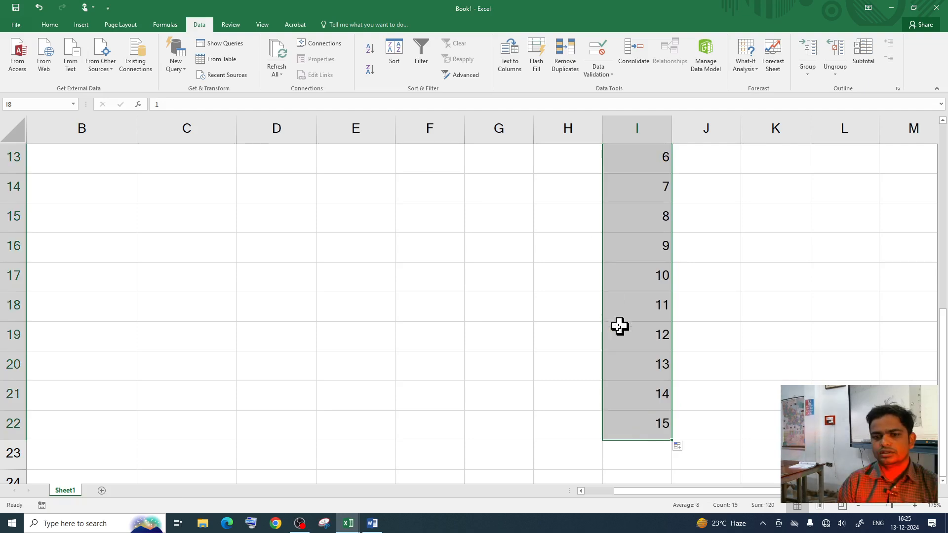
# Step: Reselect the Quantity cells B10:B16
pyautogui.scroll(3, 529, 316)
pyautogui.click(208, 347)
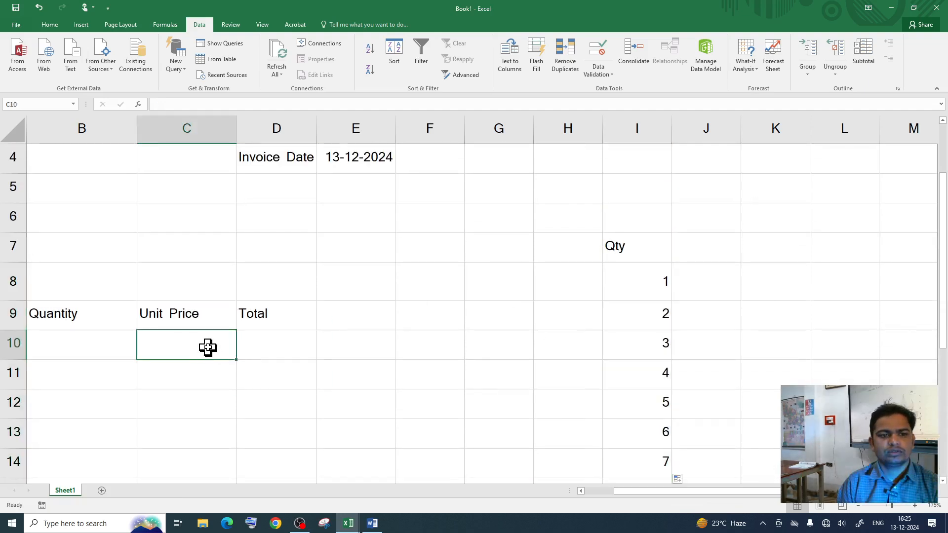
pyautogui.scroll(-2, 213, 342)
pyautogui.scroll(2, 199, 340)
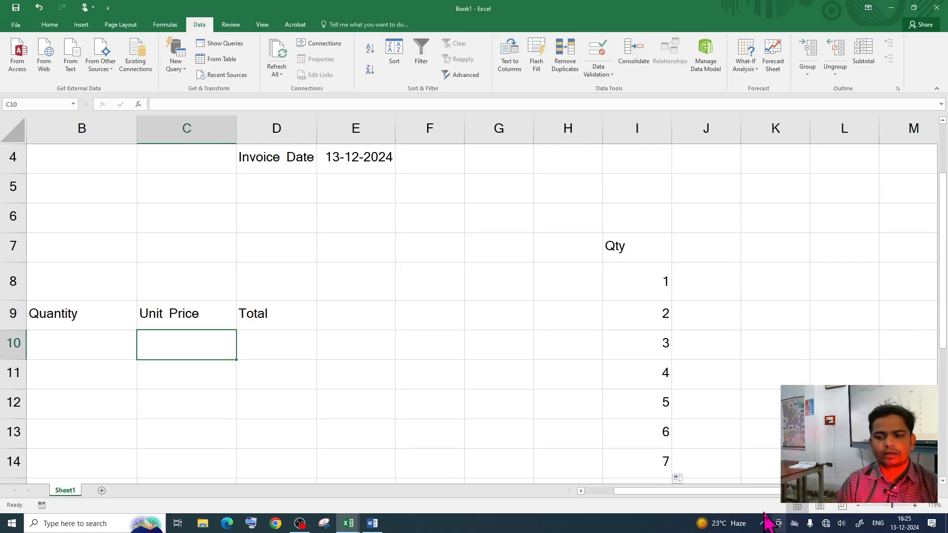
pyautogui.click(710, 492)
pyautogui.moveTo(710, 492); pyautogui.dragTo(681, 491)
pyautogui.scroll(-1, 218, 241)
pyautogui.moveTo(217, 254); pyautogui.dragTo(241, 447)
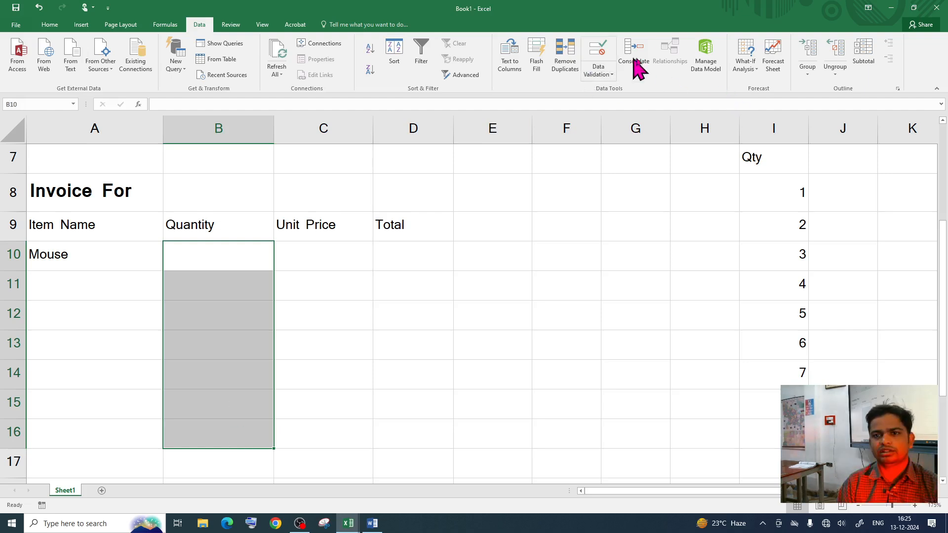
# Step: Restrict B10:B16 to a list sourced from =$I$8:$I$22
pyautogui.click(597, 49)
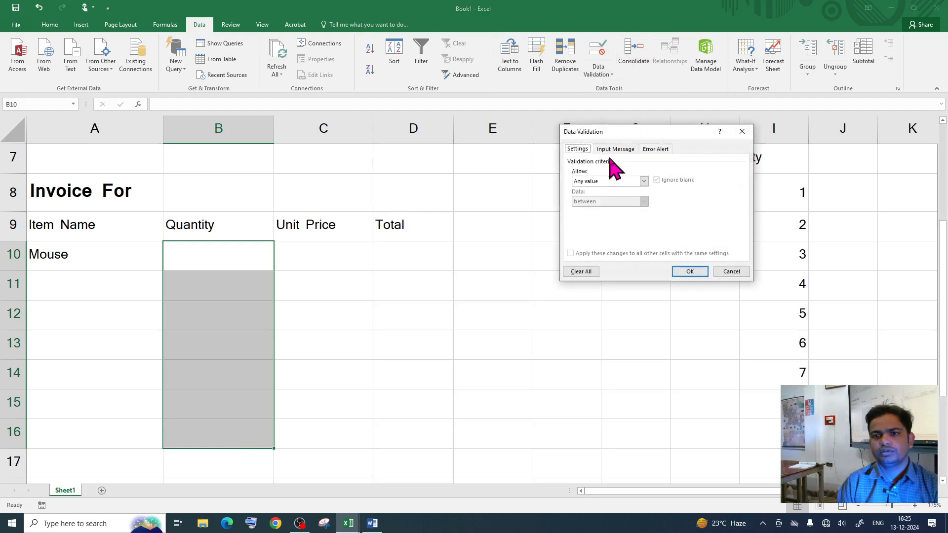
pyautogui.click(595, 183)
pyautogui.click(588, 209)
pyautogui.click(593, 221)
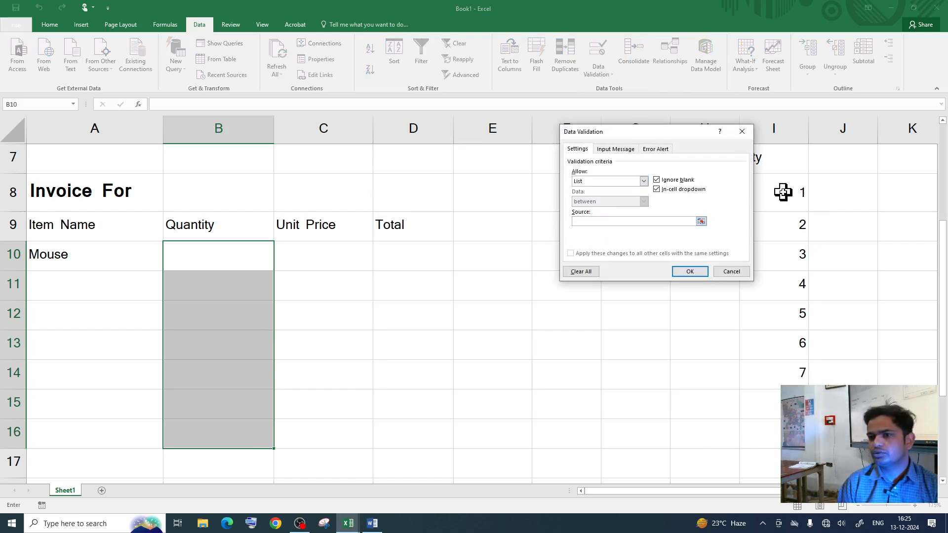
pyautogui.moveTo(783, 192); pyautogui.dragTo(780, 417)
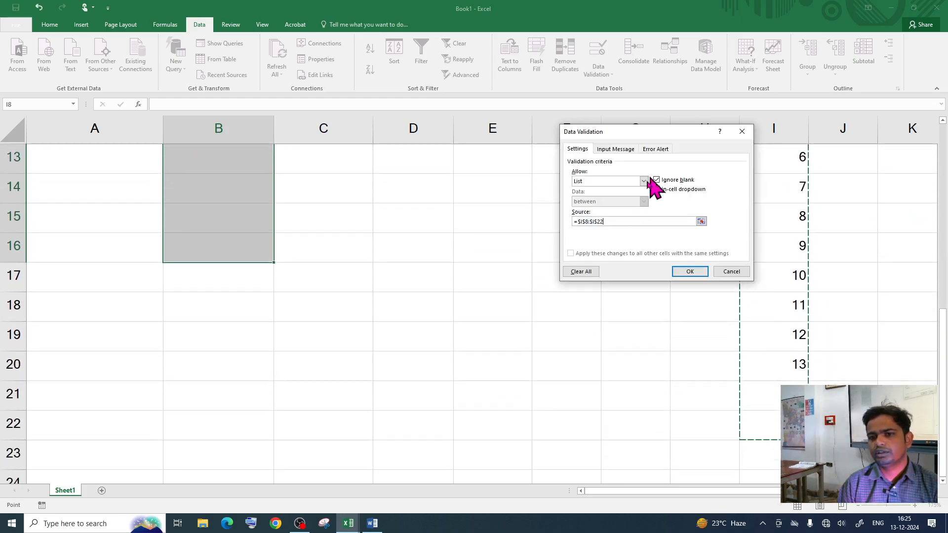
pyautogui.click(686, 270)
pyautogui.scroll(2, 499, 298)
pyautogui.scroll(2, 499, 298)
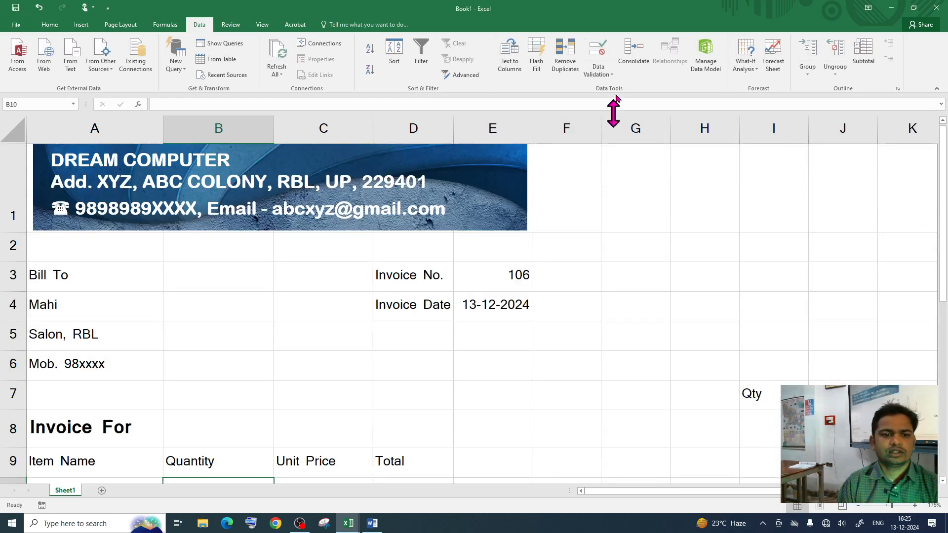
pyautogui.scroll(-2, 336, 295)
pyautogui.click(332, 319)
# Step: Set B10's quantity to 5 from its dropdown, with Excel restored beside the sample invoice
pyautogui.click(247, 254)
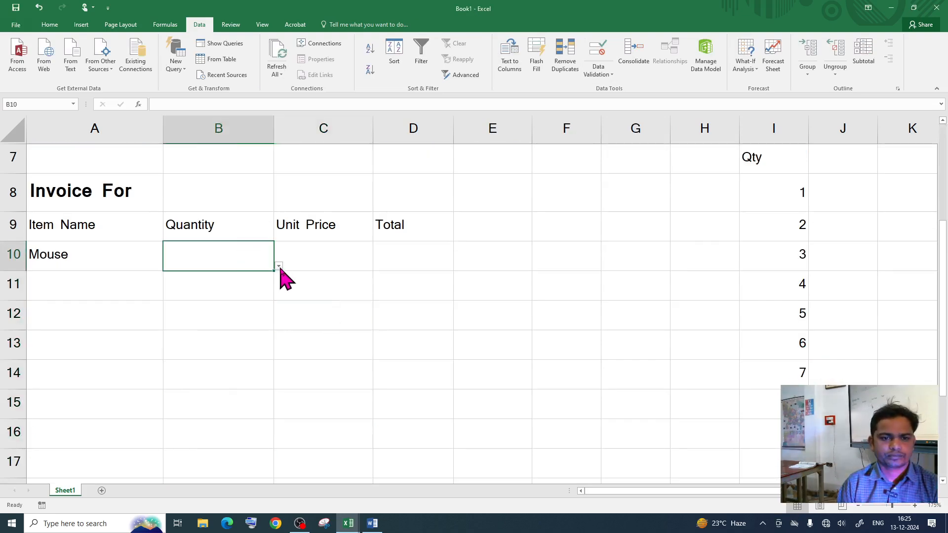
pyautogui.click(279, 266)
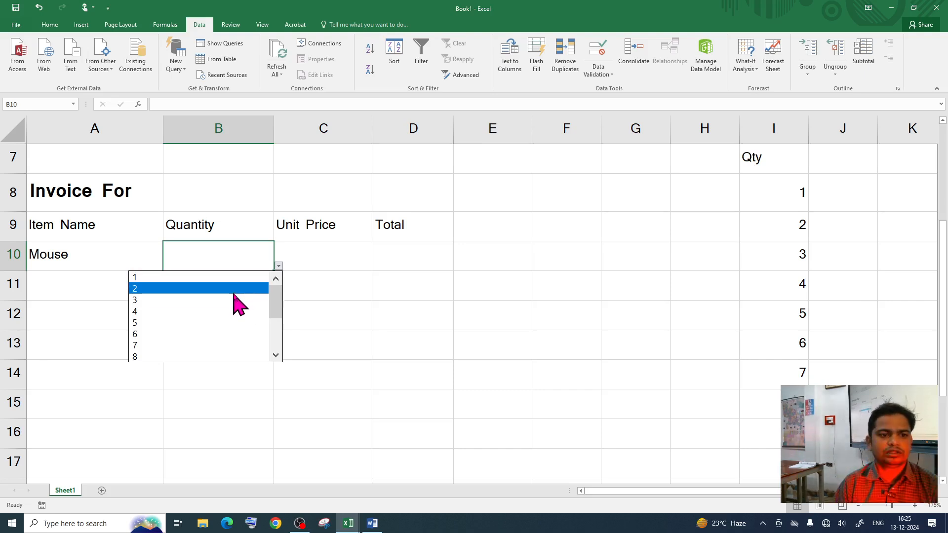
pyautogui.click(232, 290)
pyautogui.click(914, 8)
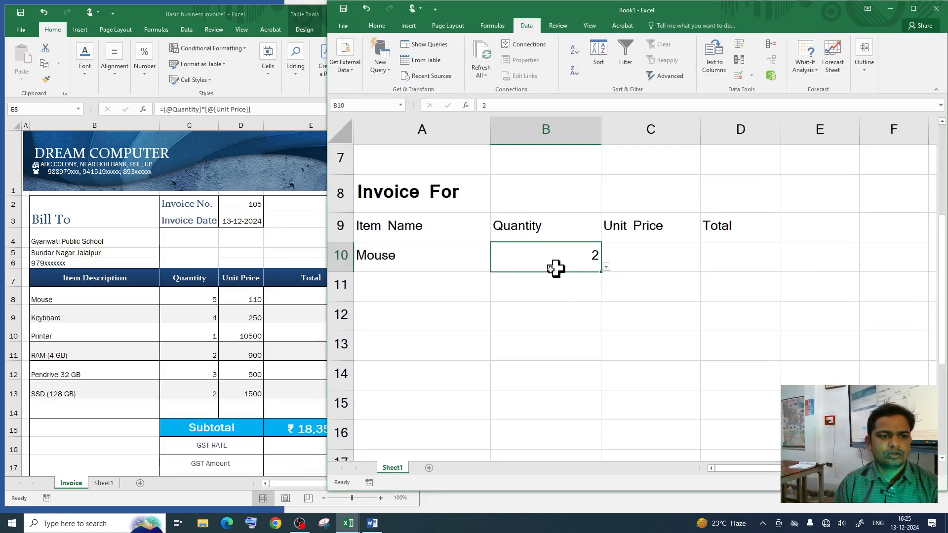
pyautogui.click(606, 267)
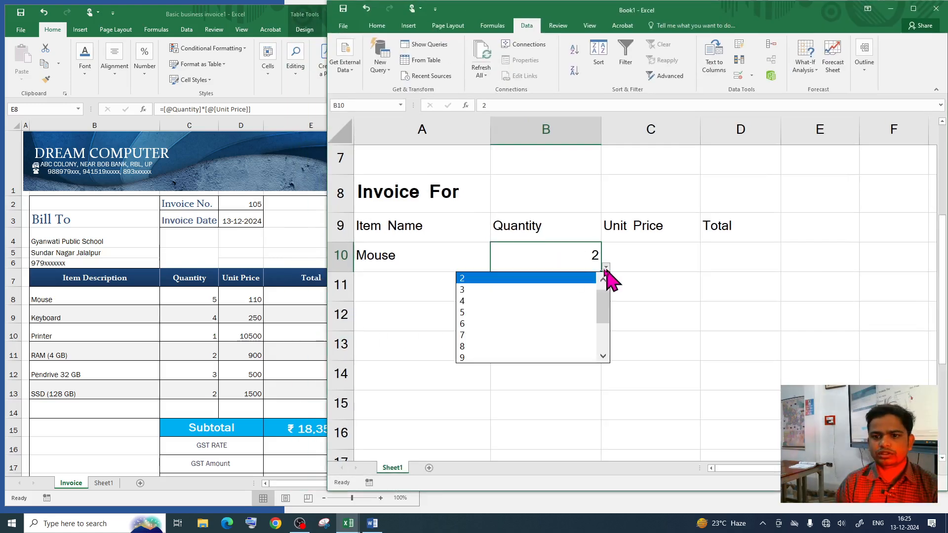
pyautogui.click(493, 313)
pyautogui.click(672, 259)
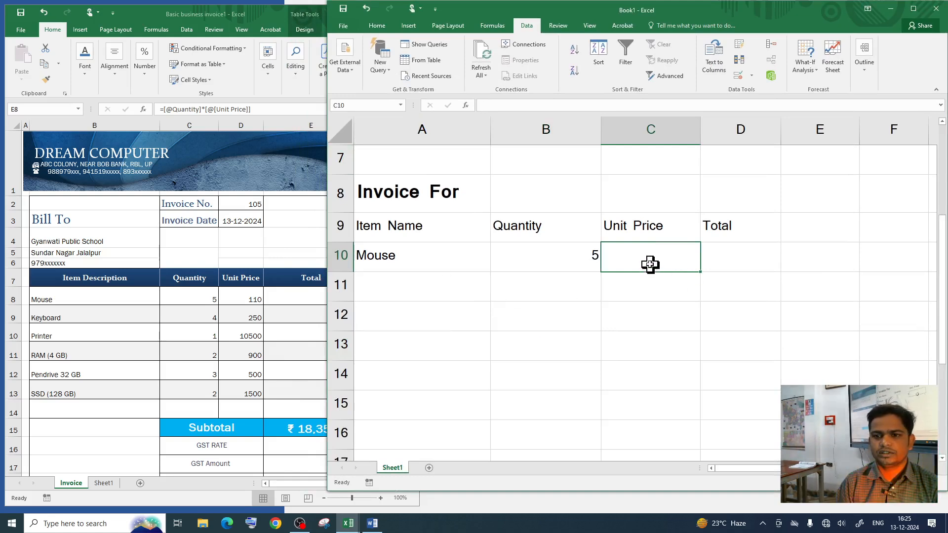
pyautogui.moveTo(645, 271); pyautogui.dragTo(658, 251)
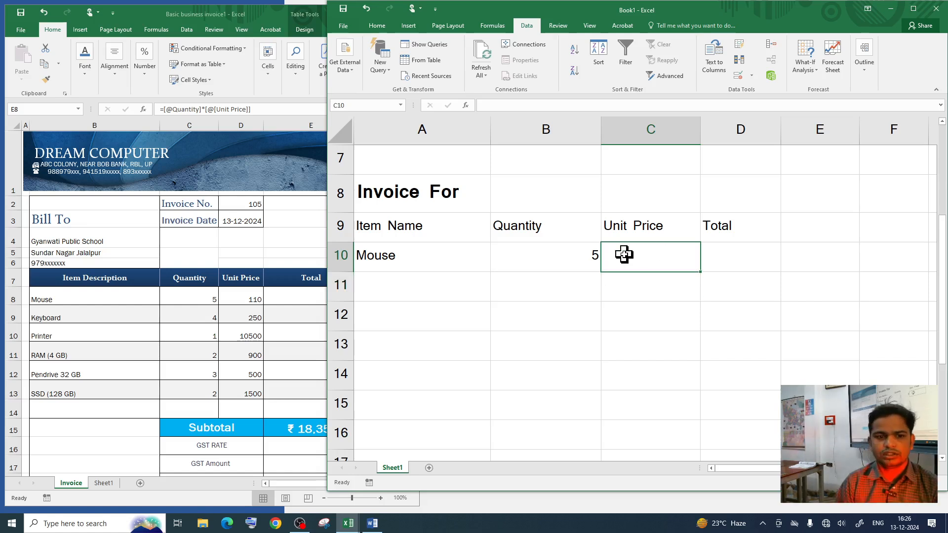
# Step: Enter the Mouse unit price 110 in C10 and build D10's Total formula =B10*C10
pyautogui.write('110')
pyautogui.press('Return')
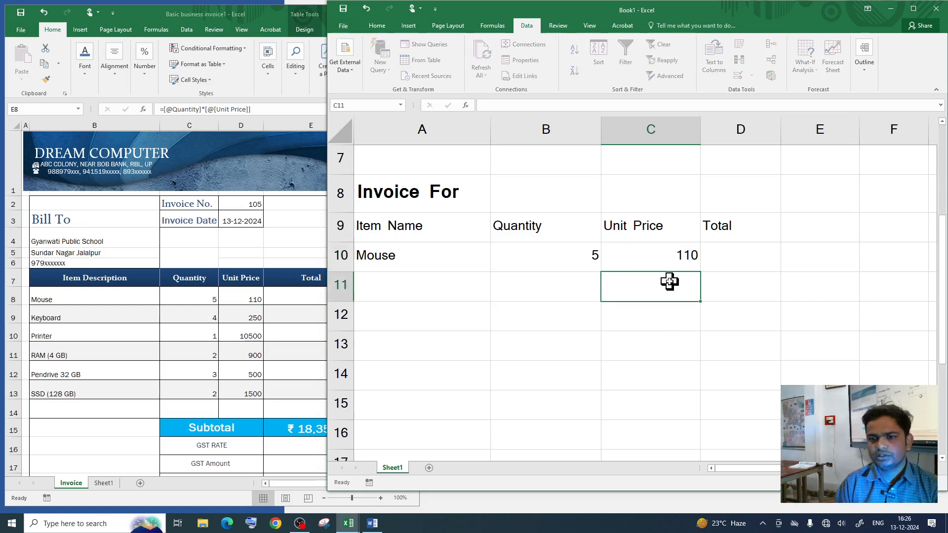
pyautogui.click(716, 255)
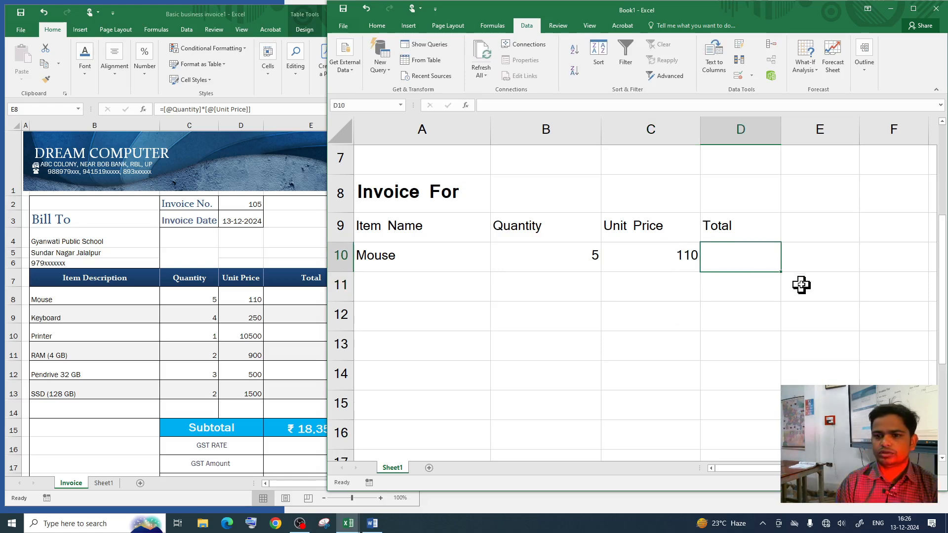
pyautogui.write('=')
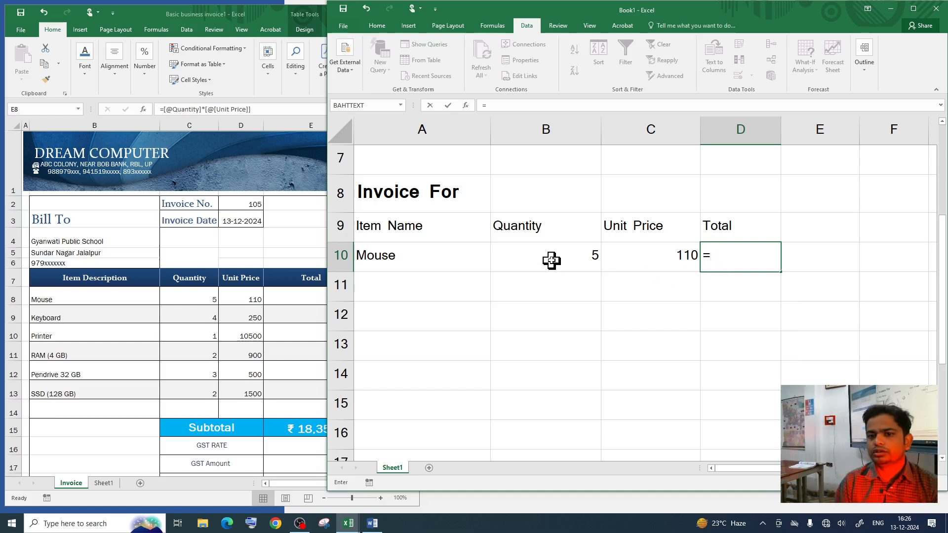
pyautogui.click(552, 257)
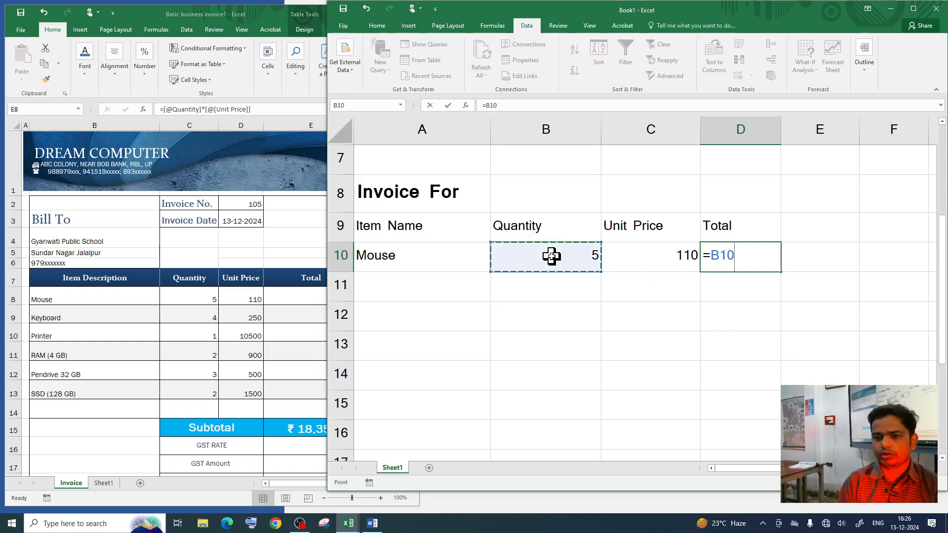
pyautogui.write('*')
pyautogui.click(661, 250)
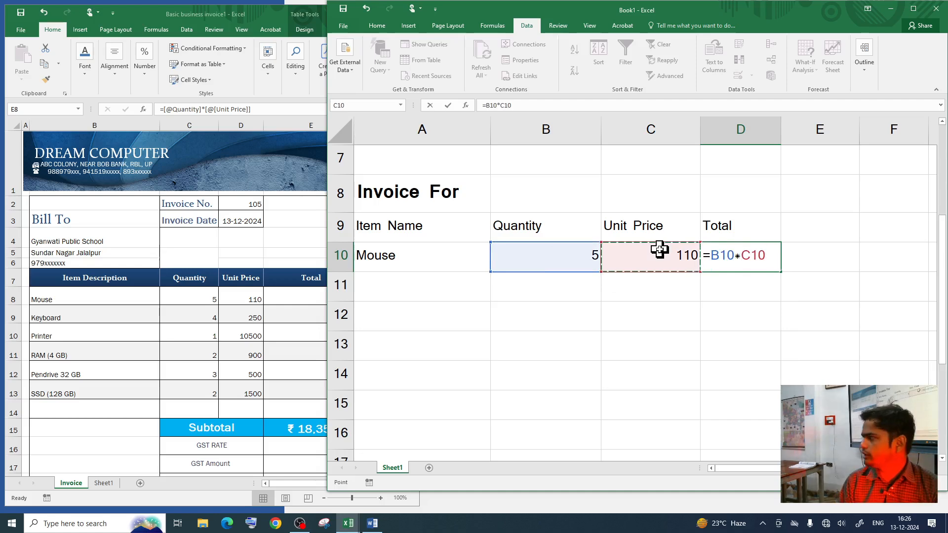
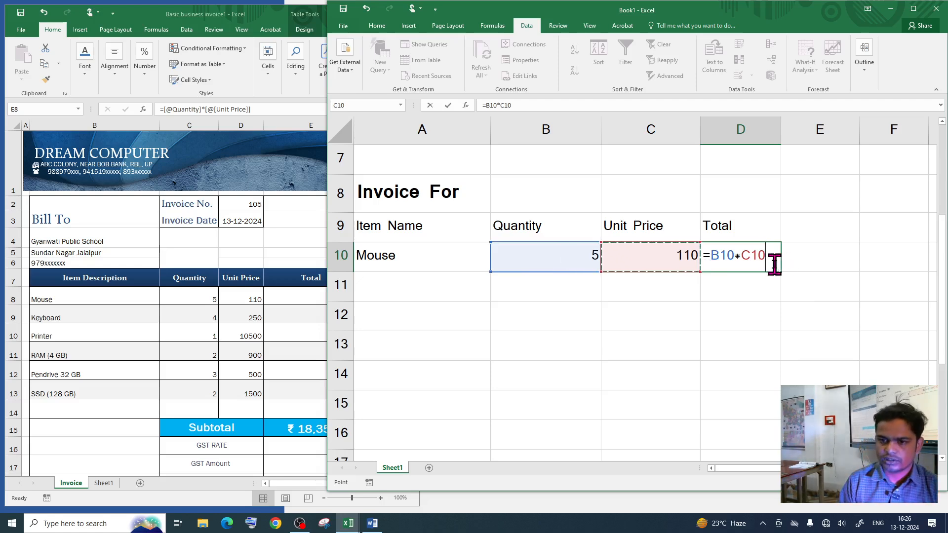
# Step: Commit D10's =B10*C10 formula so the Mouse row totals 550
pyautogui.press('Return')
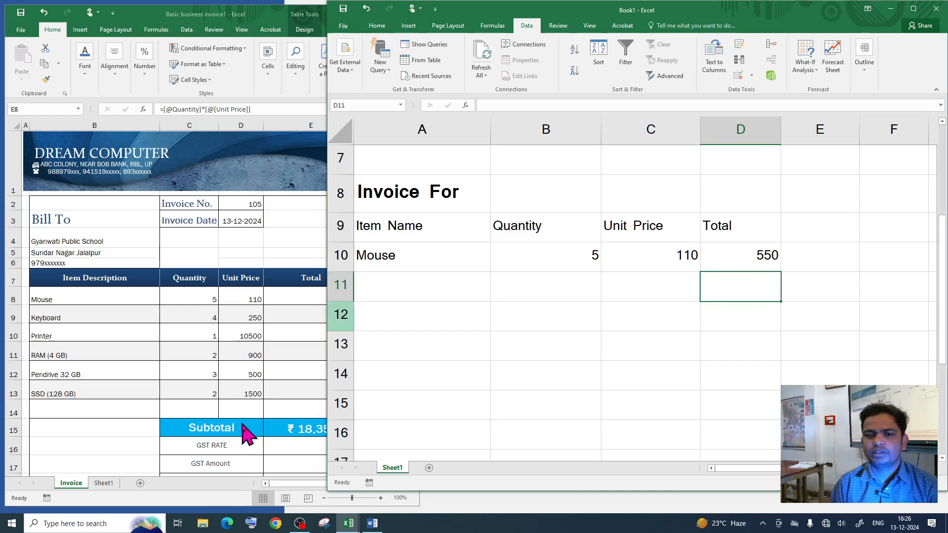
# Step: Fill row 11 with Keyboard, quantity 4, unit price 250
pyautogui.click(414, 288)
pyautogui.click(495, 298)
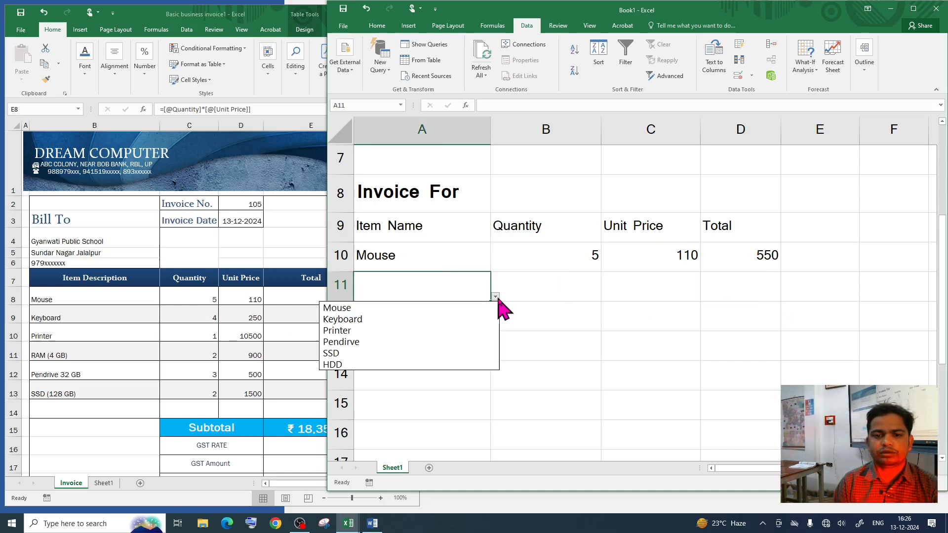
pyautogui.click(392, 319)
pyautogui.click(551, 296)
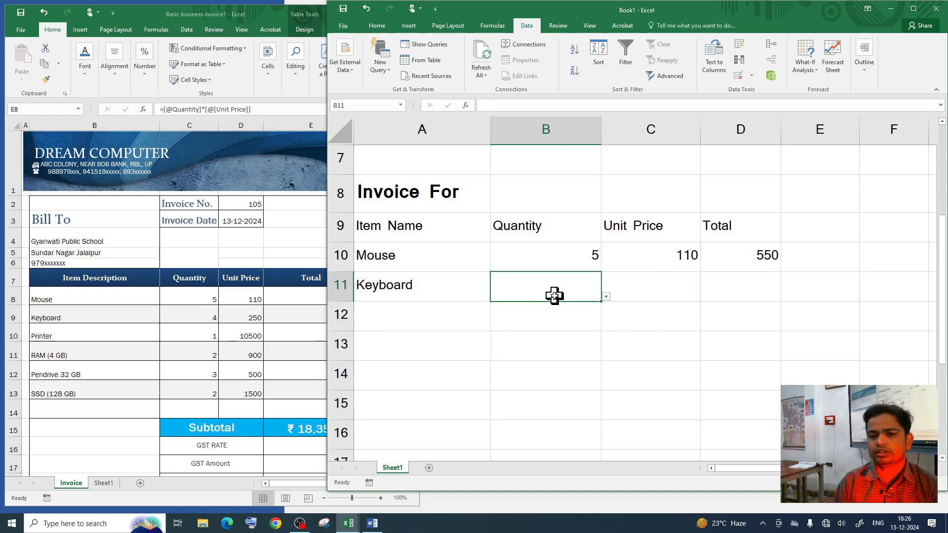
pyautogui.write('4')
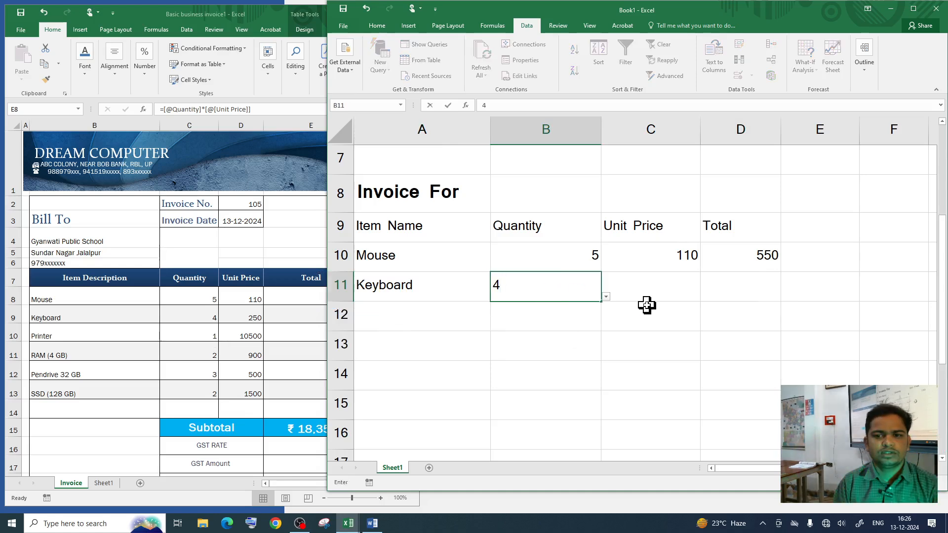
pyautogui.click(648, 293)
pyautogui.write('250')
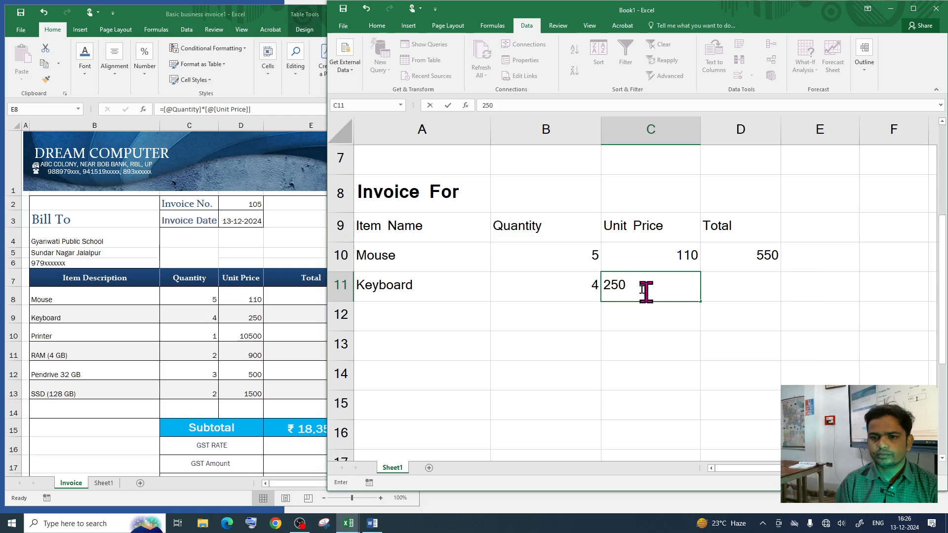
pyautogui.click(414, 311)
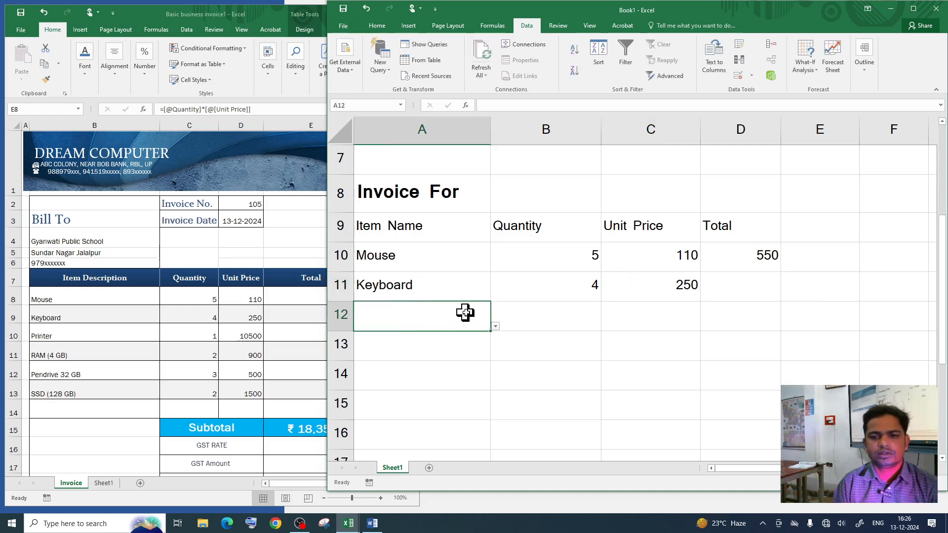
# Step: Fill row 12 with Printer, quantity 1 from the dropdown, unit price 10500
pyautogui.click(495, 327)
pyautogui.click(413, 361)
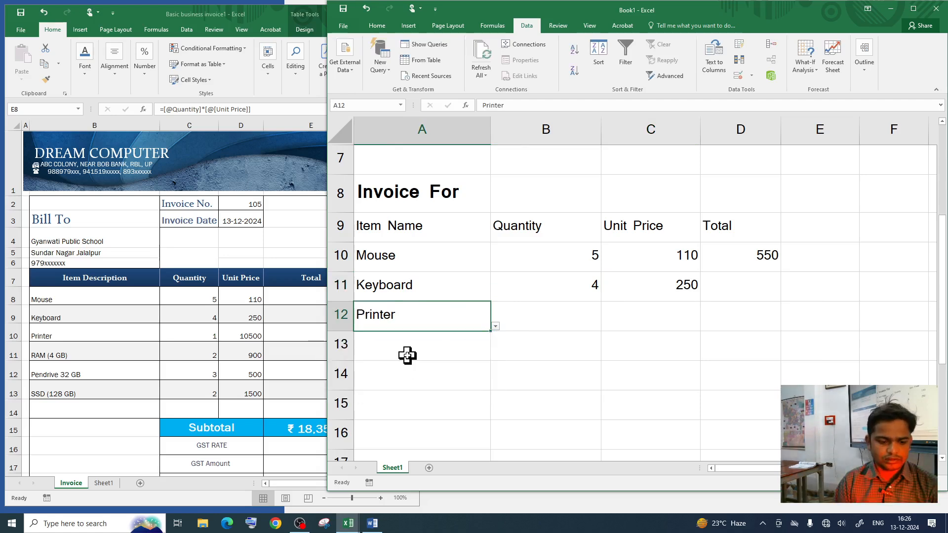
pyautogui.click(538, 318)
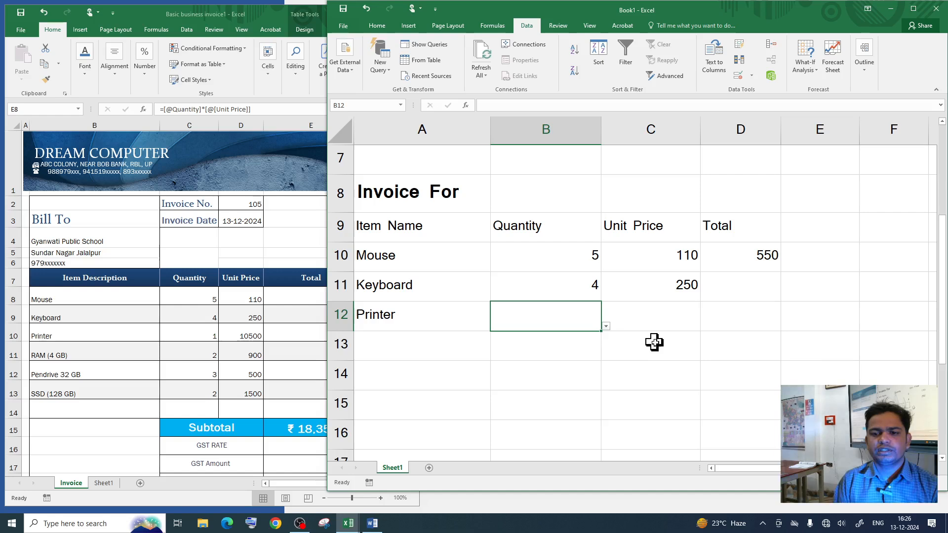
pyautogui.click(606, 327)
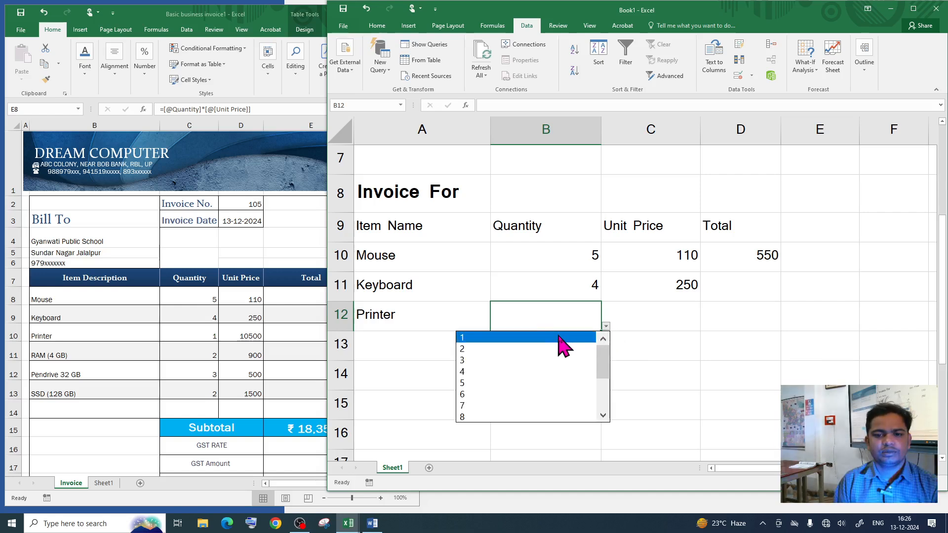
pyautogui.click(558, 336)
pyautogui.click(648, 316)
pyautogui.write('10500')
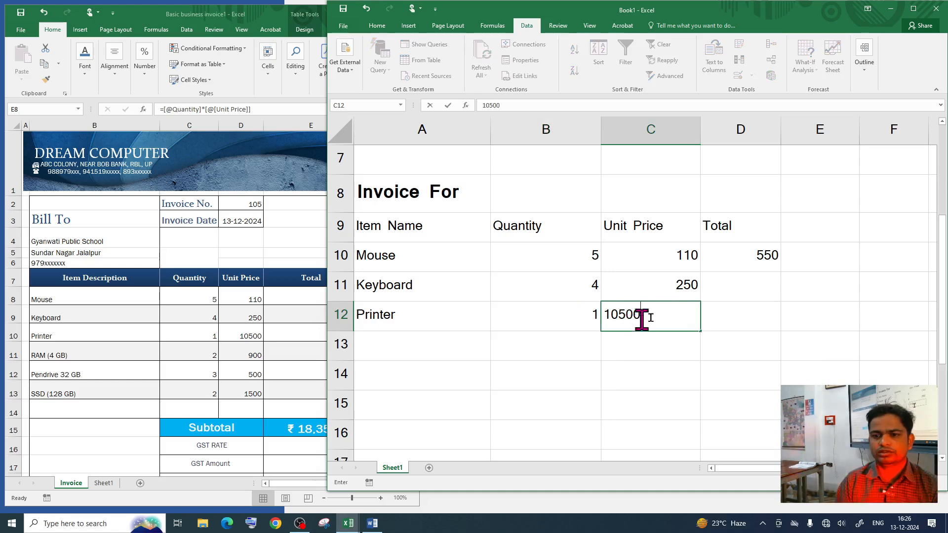
pyautogui.click(722, 318)
pyautogui.click(751, 286)
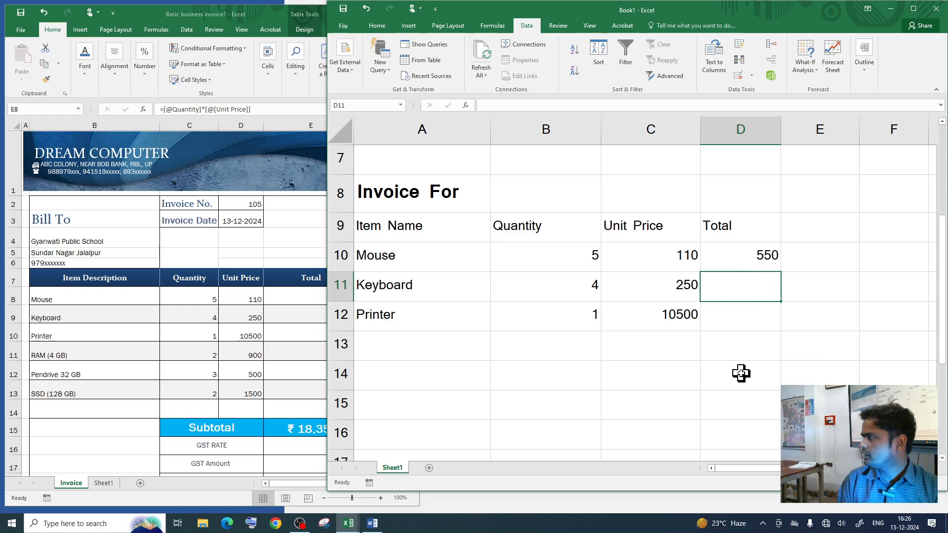
# Step: Fill row 13 with Pendirve, quantity 3, unit price 500
pyautogui.click(393, 343)
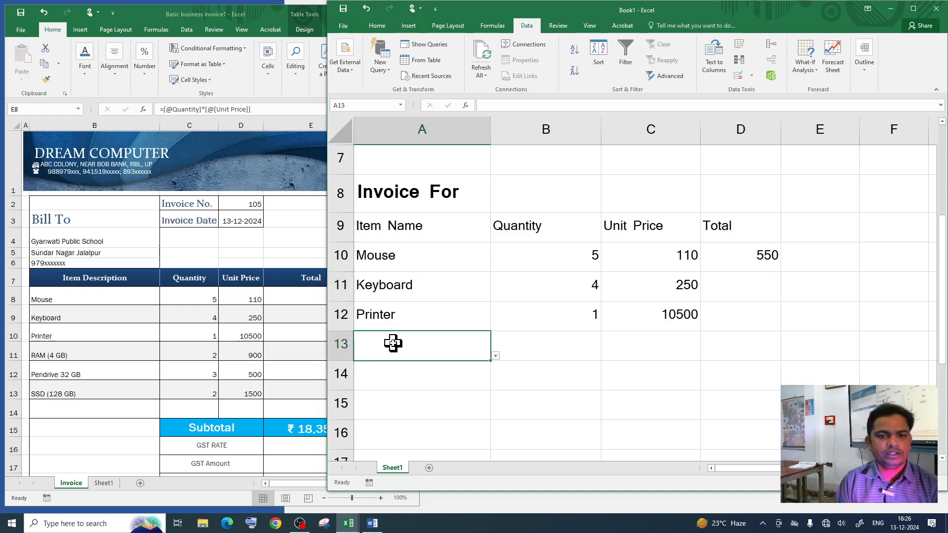
pyautogui.click(495, 356)
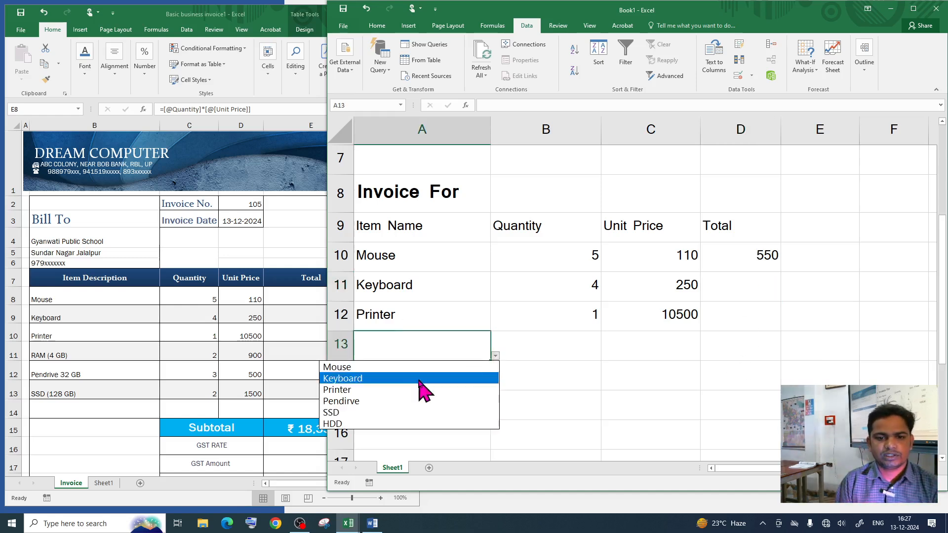
pyautogui.click(368, 403)
pyautogui.click(565, 354)
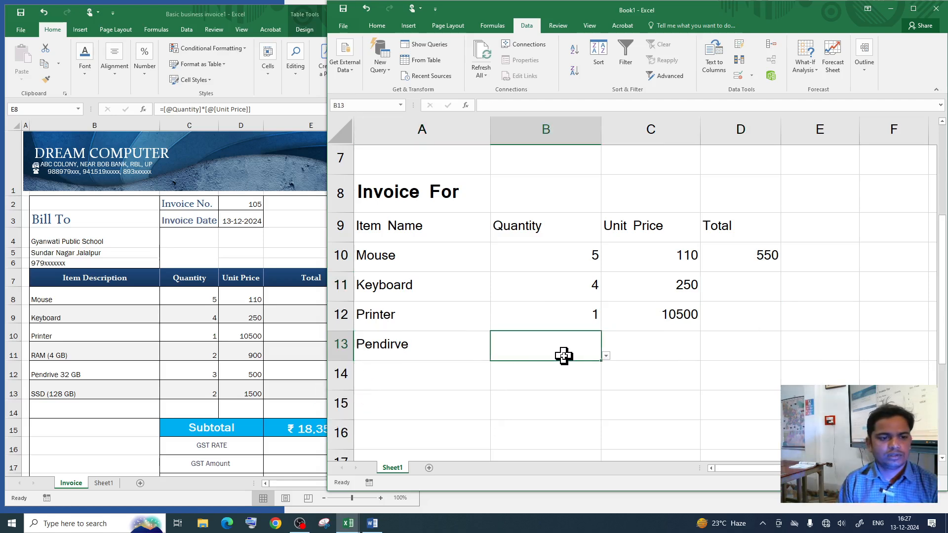
pyautogui.write('3')
pyautogui.click(627, 349)
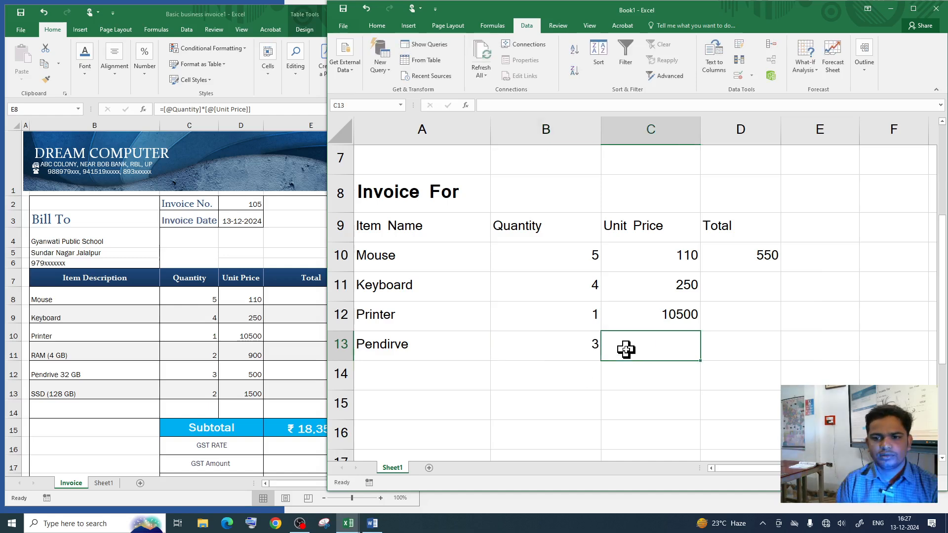
pyautogui.write('500')
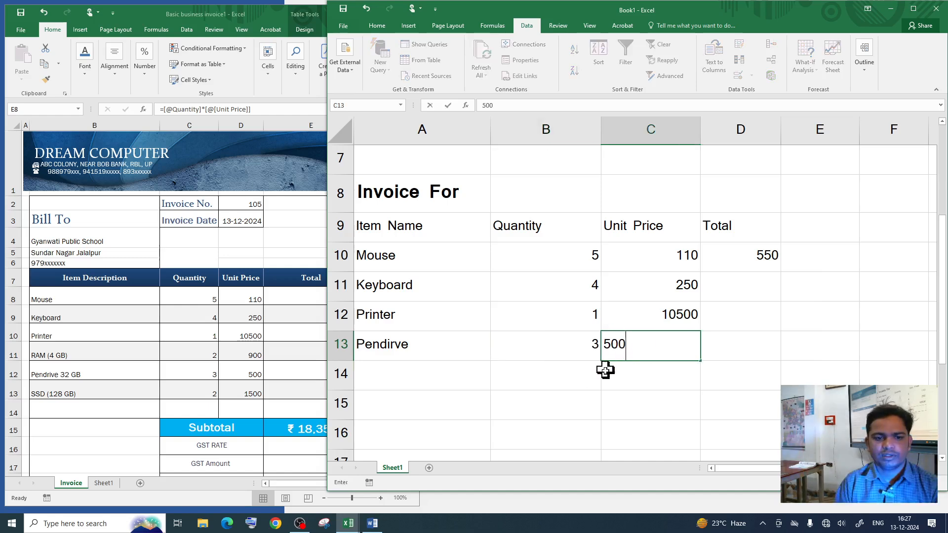
pyautogui.click(627, 372)
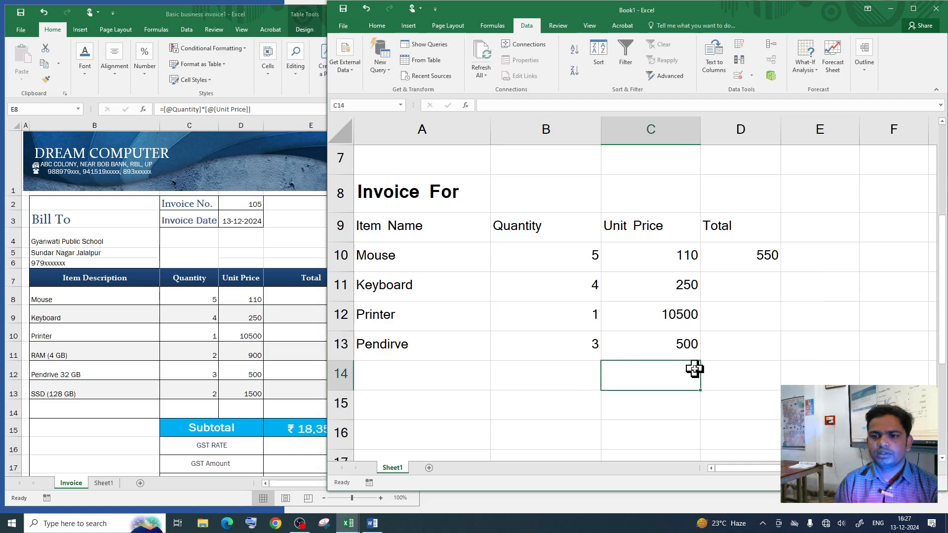
# Step: Fill row 14 with SSD, quantity 2, unit price 1500
pyautogui.click(420, 374)
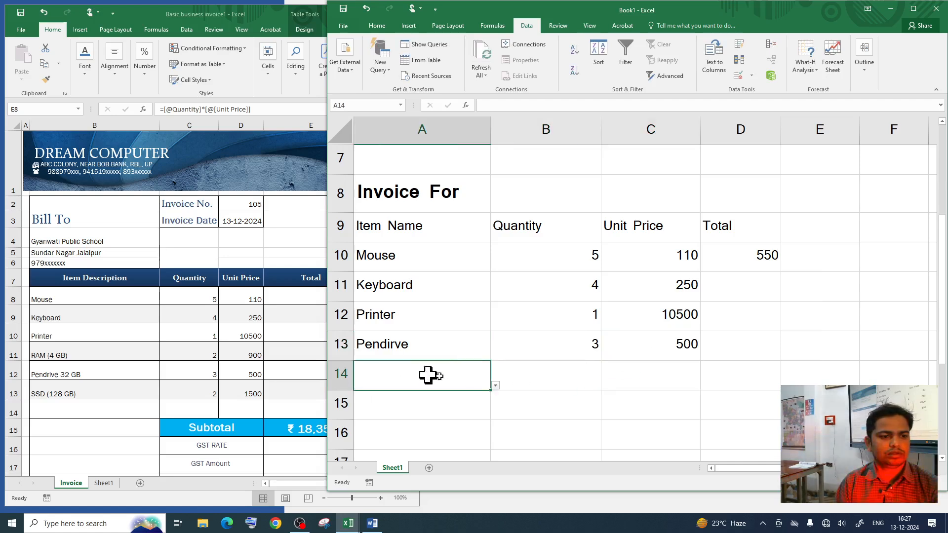
pyautogui.click(496, 386)
pyautogui.click(404, 436)
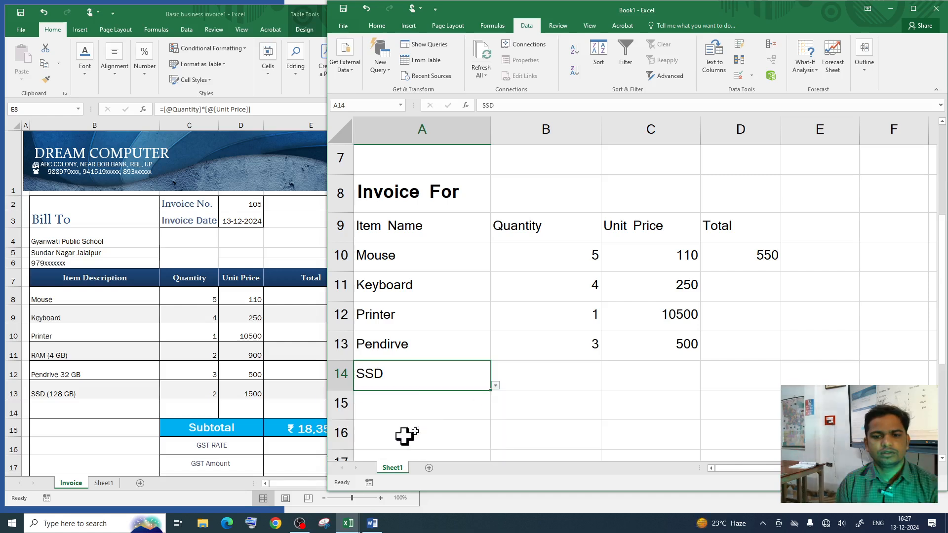
pyautogui.click(549, 378)
pyautogui.write('2')
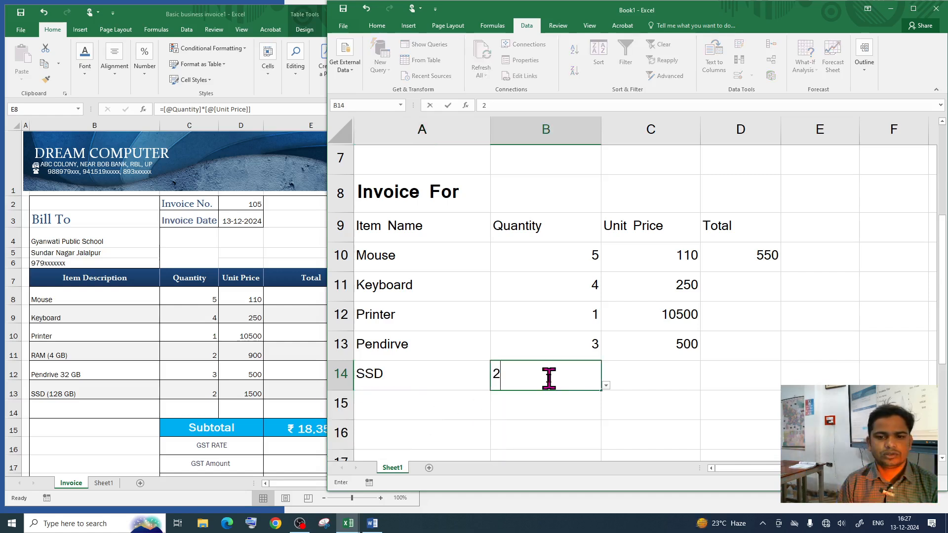
pyautogui.click(651, 384)
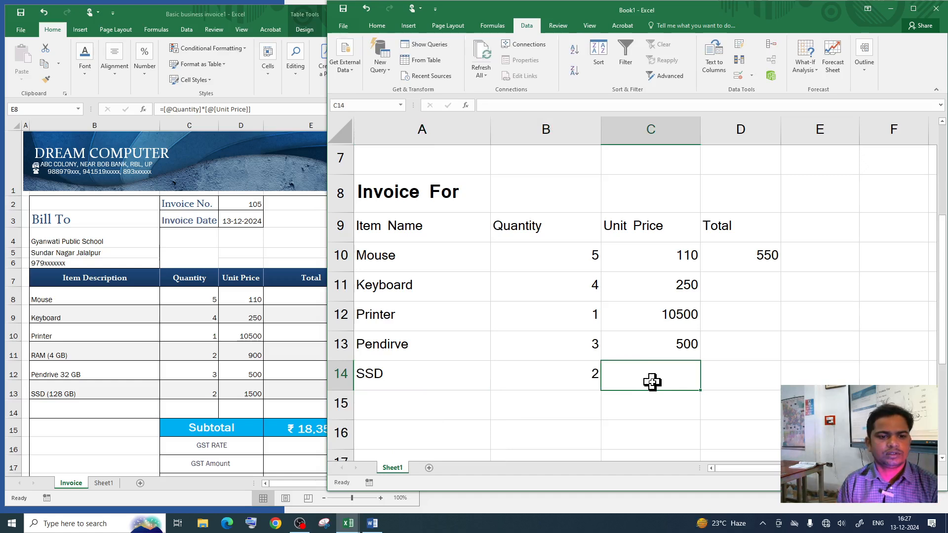
pyautogui.write('1500')
pyautogui.click(521, 403)
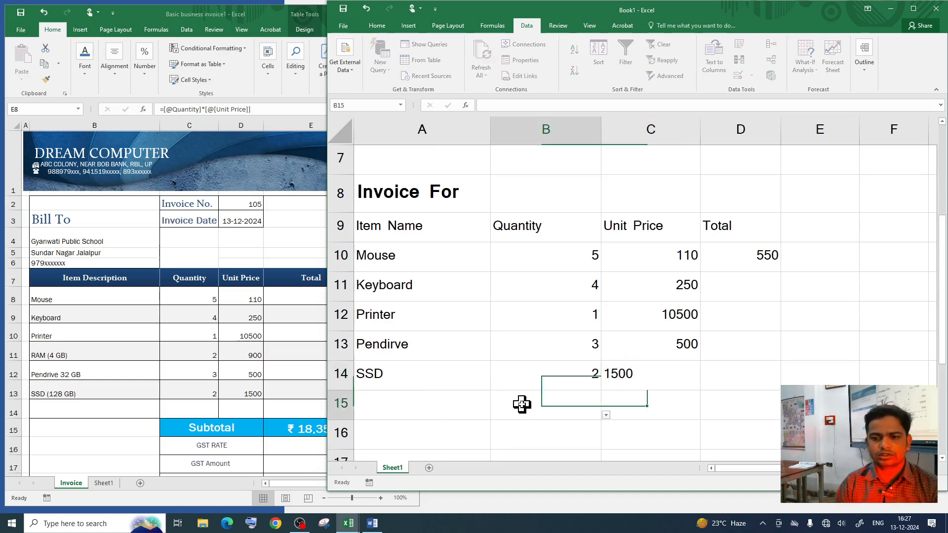
# Step: Fill row 15 with HDD, quantity 2, unit price 900
pyautogui.click(415, 394)
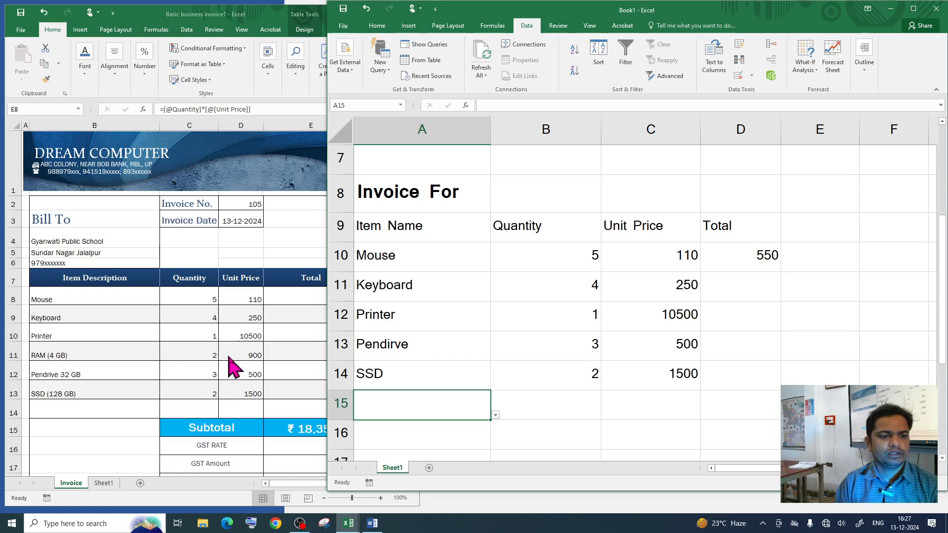
pyautogui.click(495, 415)
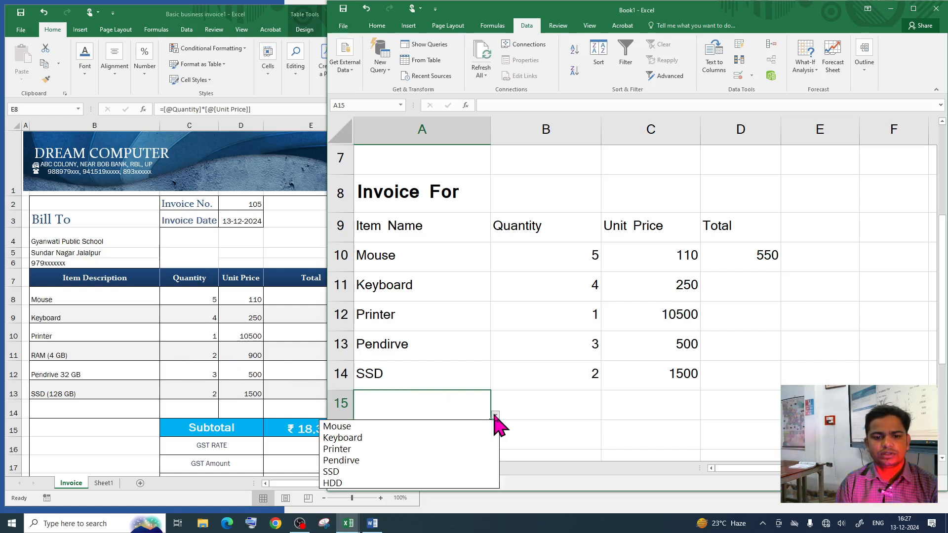
pyautogui.click(358, 484)
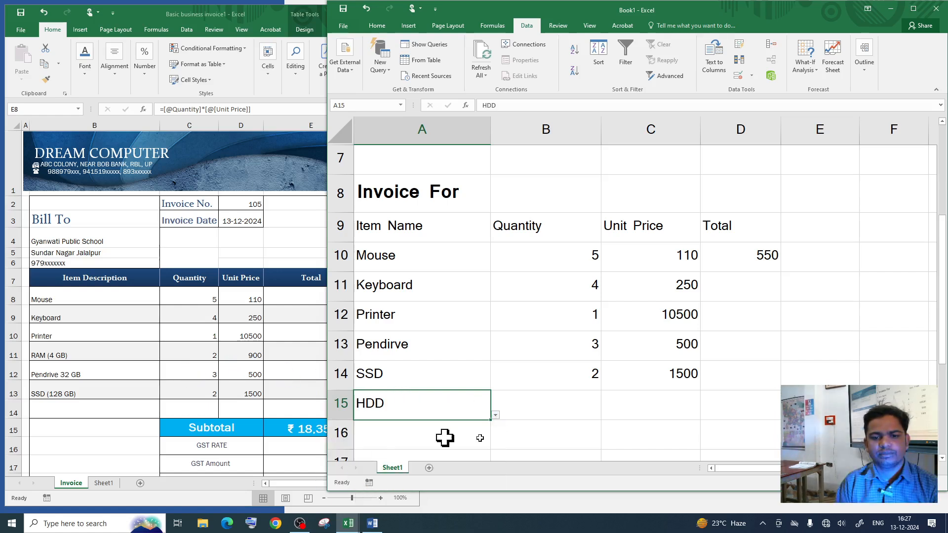
pyautogui.click(581, 416)
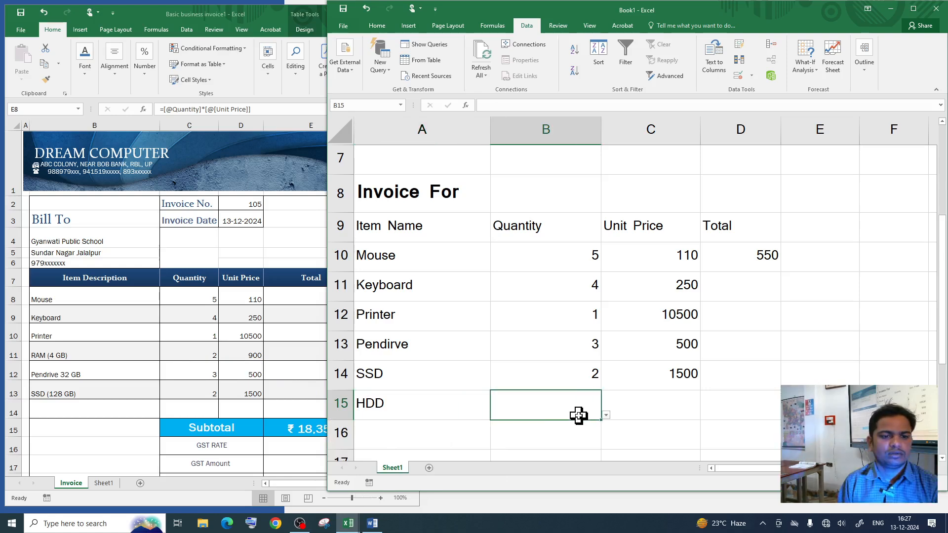
pyautogui.write('2')
pyautogui.click(653, 405)
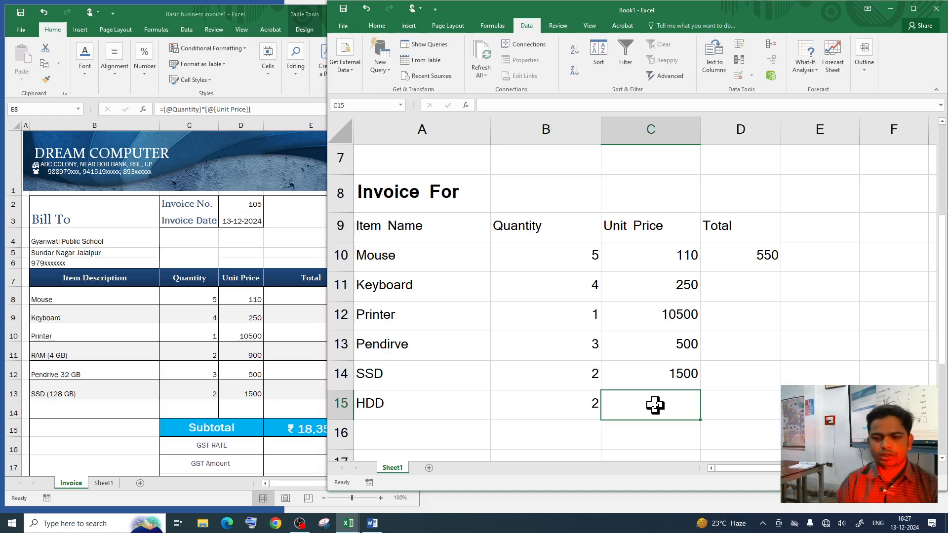
pyautogui.write('900')
pyautogui.click(563, 404)
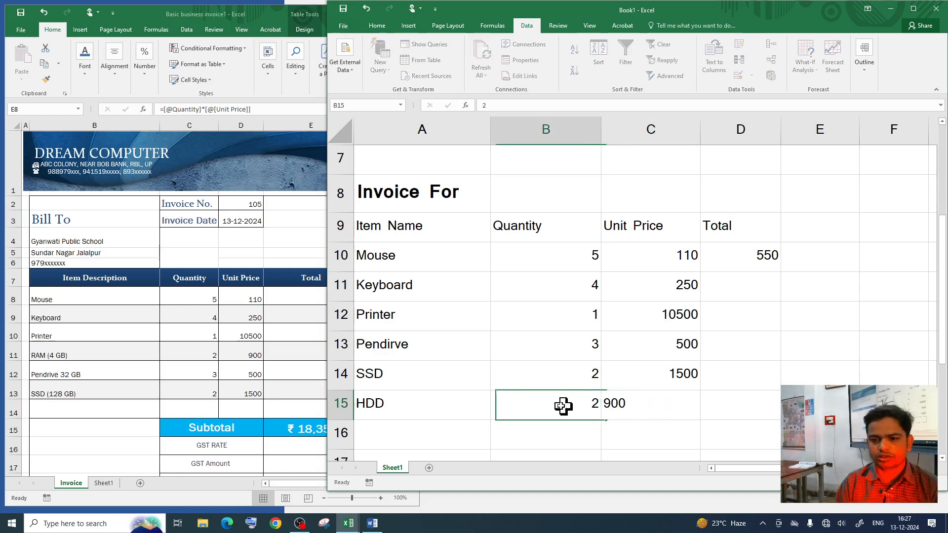
pyautogui.click(672, 410)
# Step: Fill D10's total formula down through row 15, giving the Printer total 10500
pyautogui.click(742, 263)
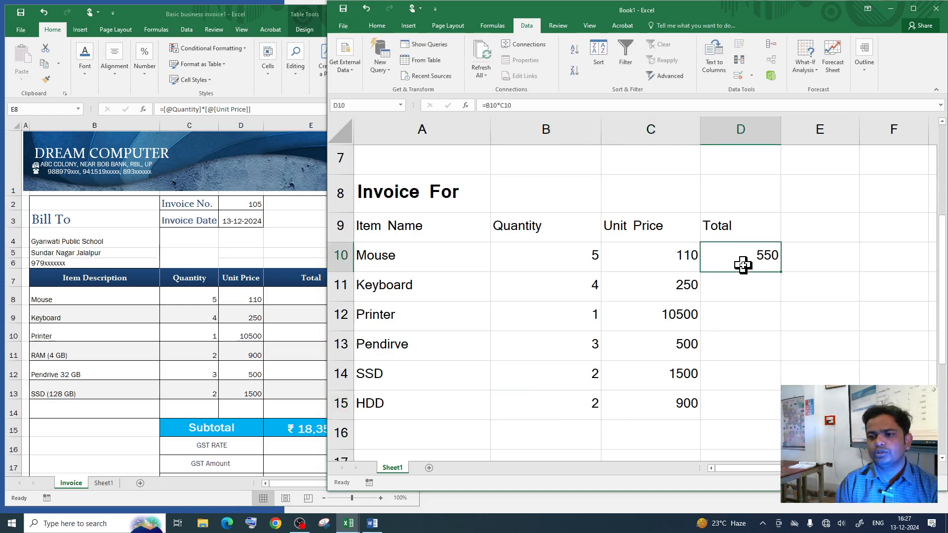
pyautogui.moveTo(784, 274)
pyautogui.mouseDown()
pyautogui.moveTo(776, 410)
pyautogui.moveTo(765, 252)
pyautogui.moveTo(767, 267)
pyautogui.mouseUp()
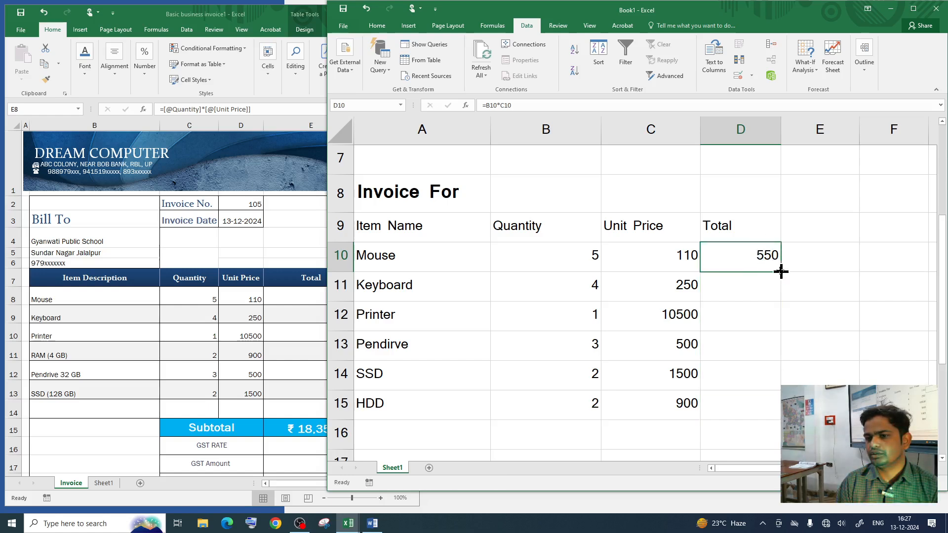
pyautogui.doubleClick(782, 272)
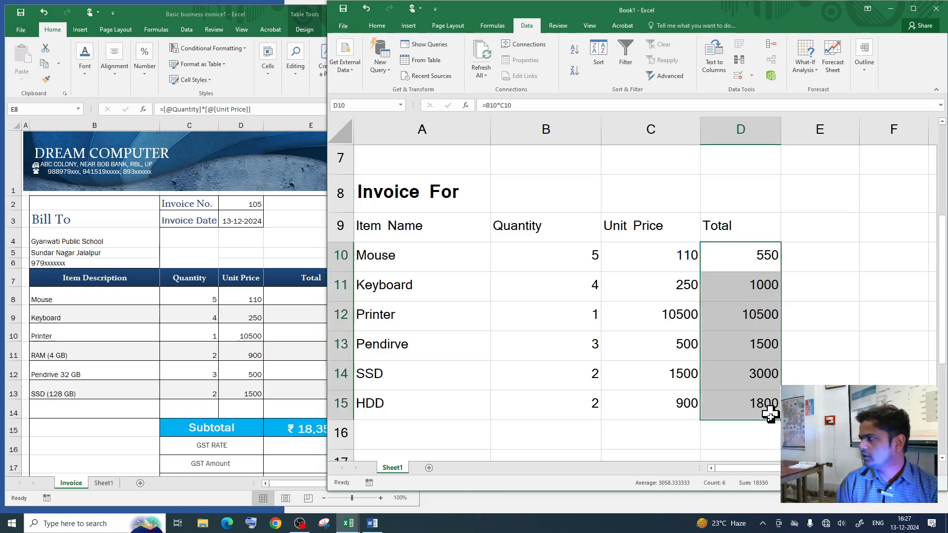
pyautogui.click(758, 316)
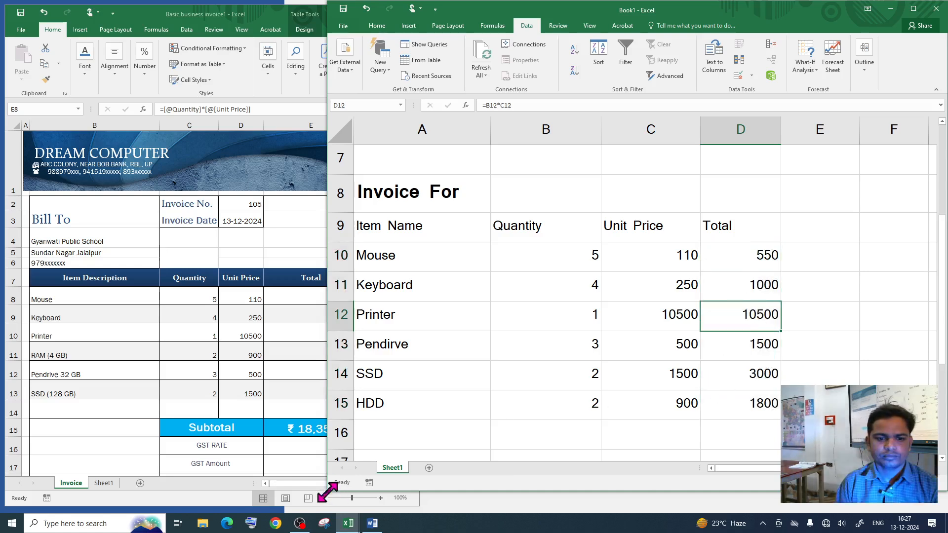
# Step: Narrow Book1 beside the invoice and verify the SSD and HDD totals 3000 and 1800
pyautogui.moveTo(326, 330); pyautogui.dragTo(371, 334)
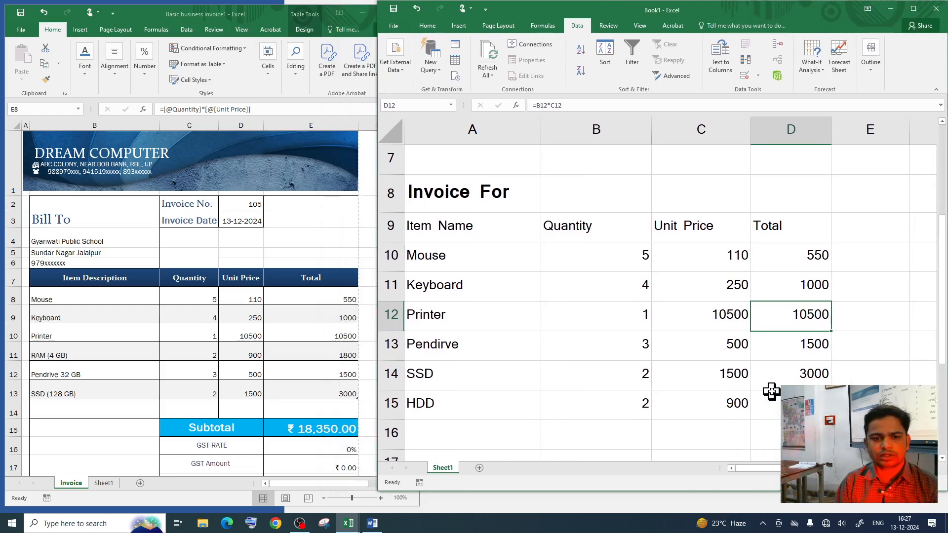
pyautogui.click(800, 370)
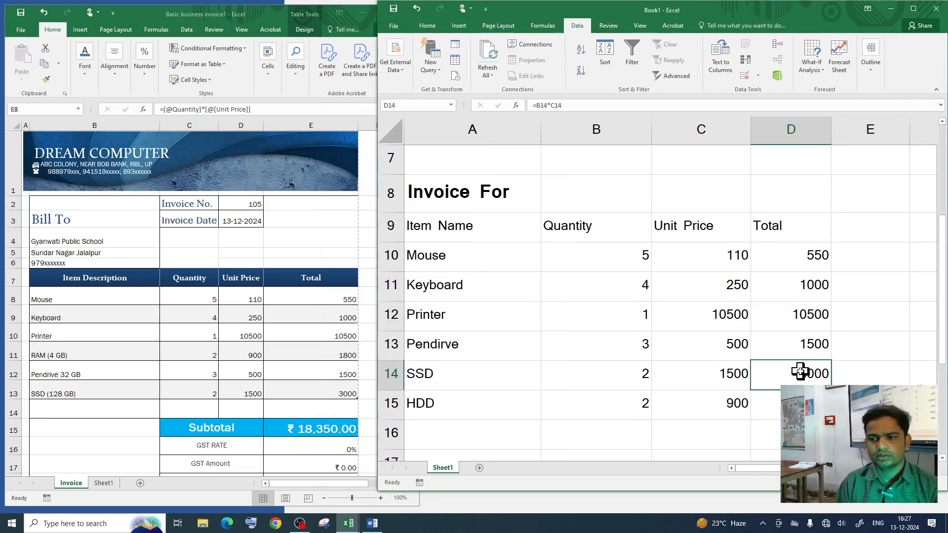
pyautogui.click(781, 405)
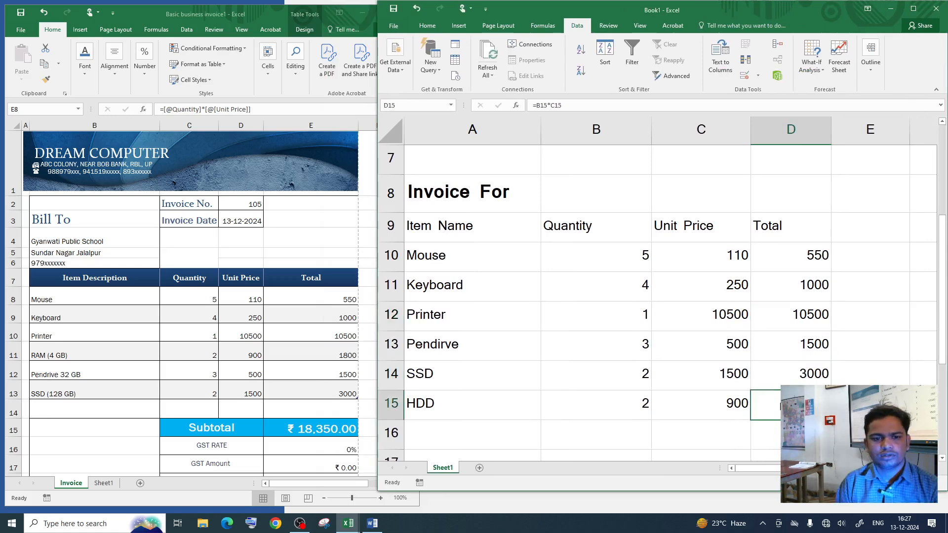
pyautogui.click(792, 379)
pyautogui.scroll(-1, 745, 328)
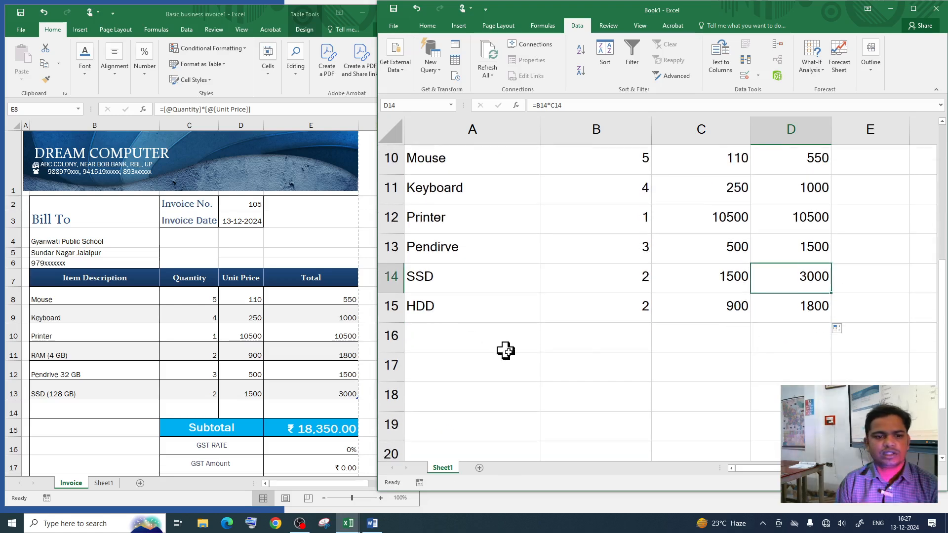
pyautogui.scroll(-1, 535, 390)
pyautogui.scroll(1, 671, 371)
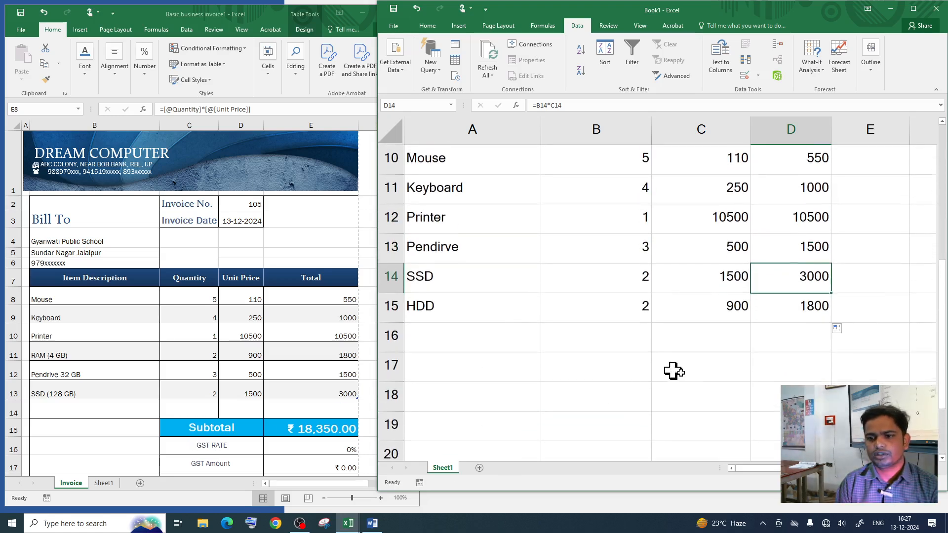
pyautogui.click(696, 341)
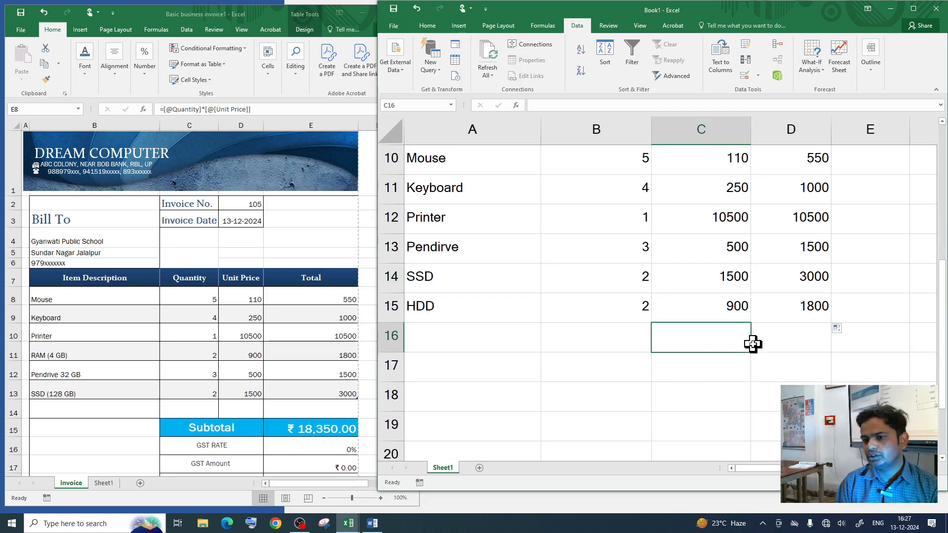
# Step: Enter the label 'Sub Total' in C17 under the Unit Price column
pyautogui.click(674, 368)
pyautogui.write('S')
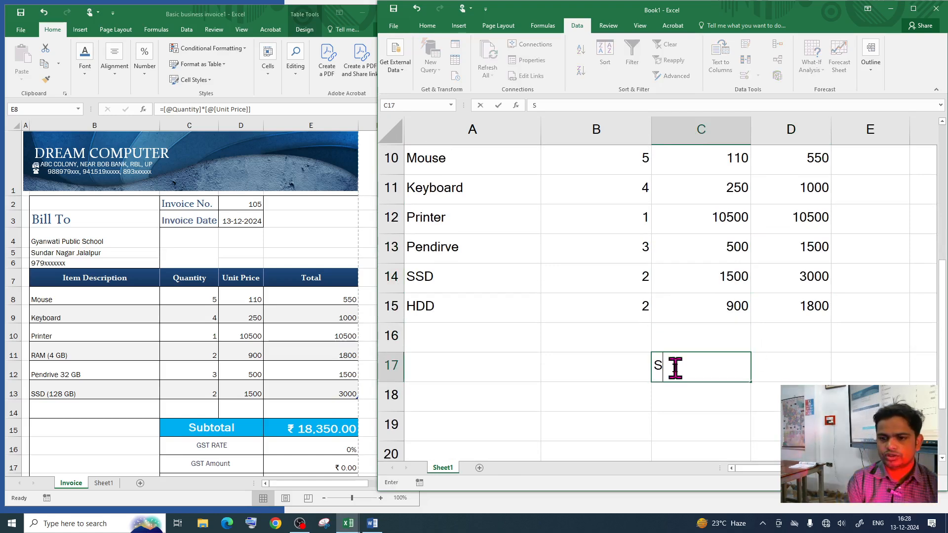
pyautogui.write('um')
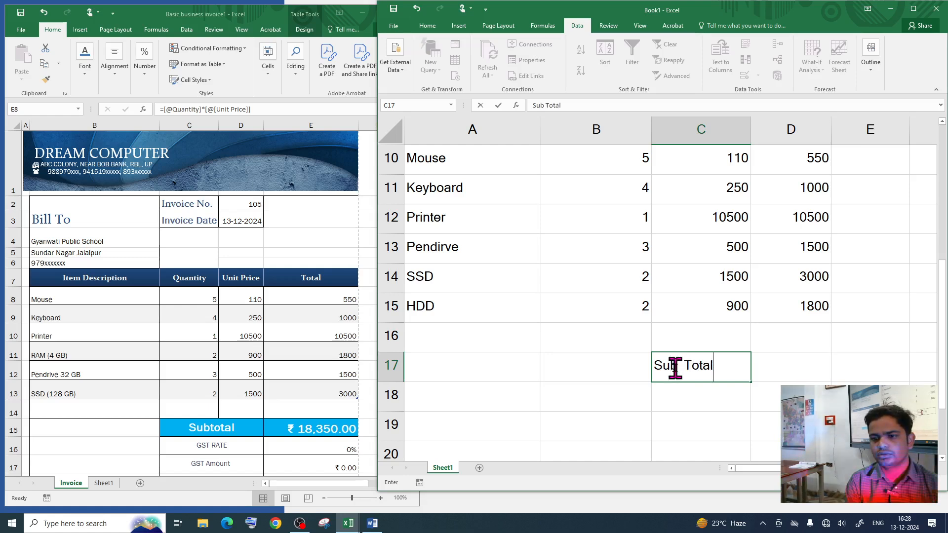
pyautogui.press('Tab')
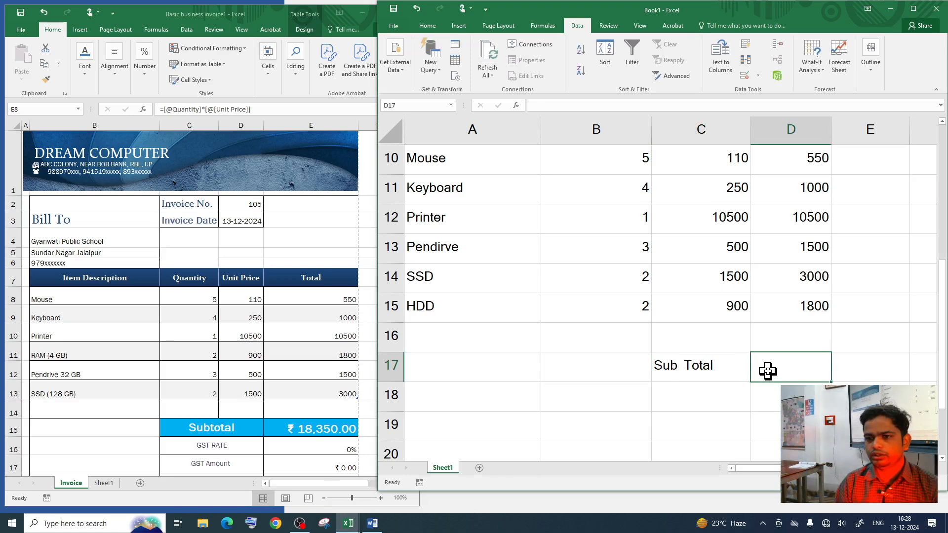
pyautogui.scroll(3, 765, 351)
pyautogui.scroll(-1, 743, 334)
pyautogui.scroll(-1, 674, 410)
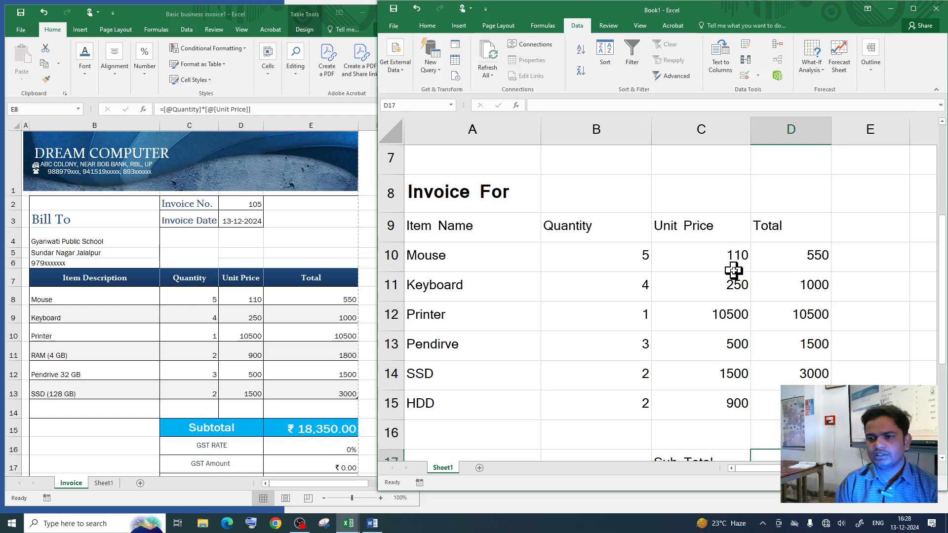
# Step: Correct the A10:A15 validation list source to spell Pendrive
pyautogui.scroll(-1, 733, 270)
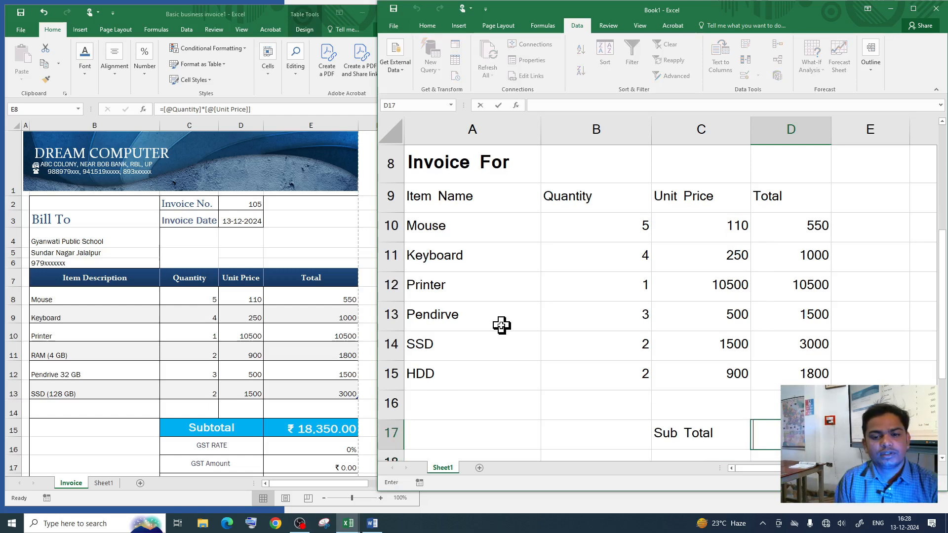
pyautogui.click(478, 317)
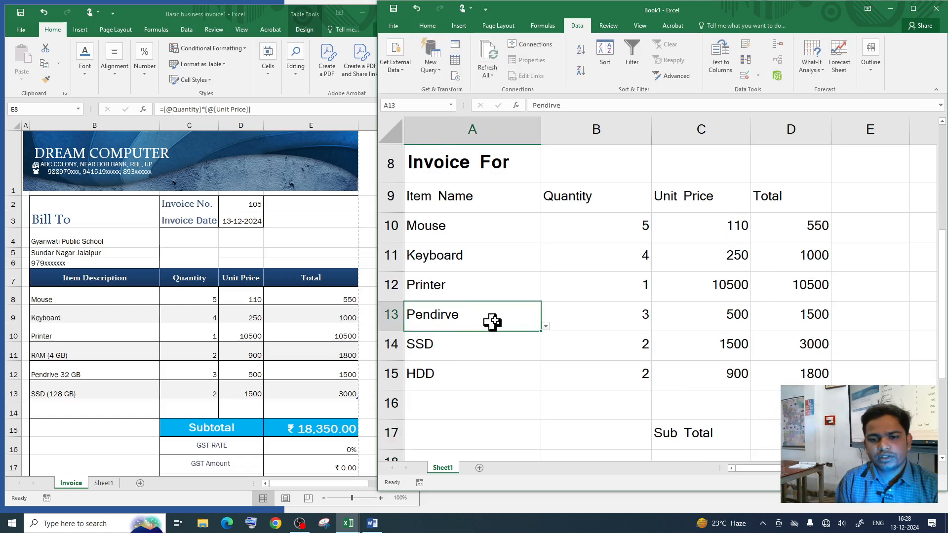
pyautogui.click(479, 202)
pyautogui.moveTo(461, 226); pyautogui.dragTo(479, 365)
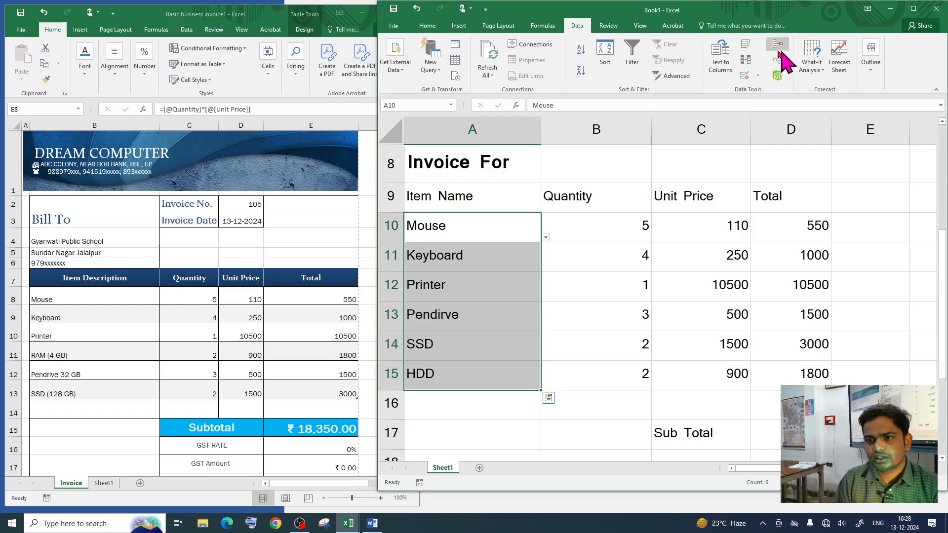
pyautogui.click(746, 75)
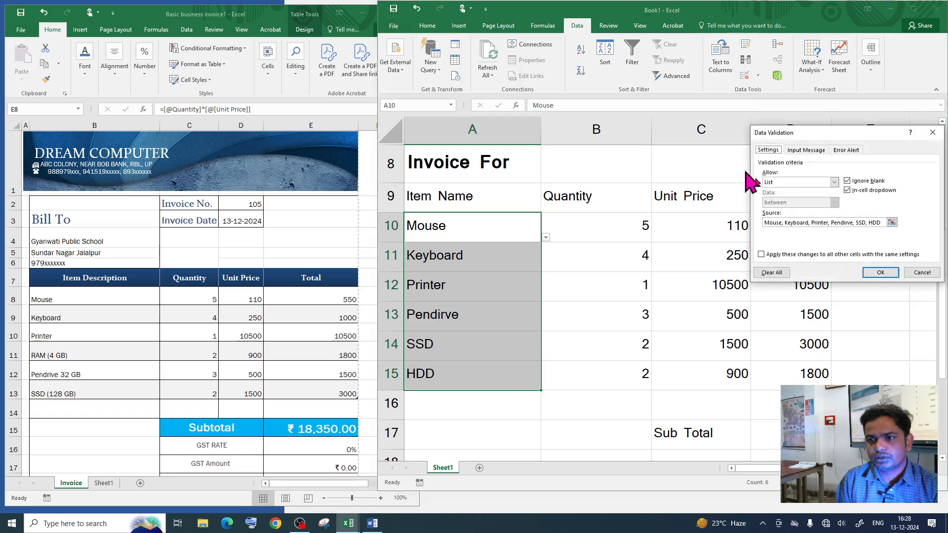
pyautogui.click(847, 223)
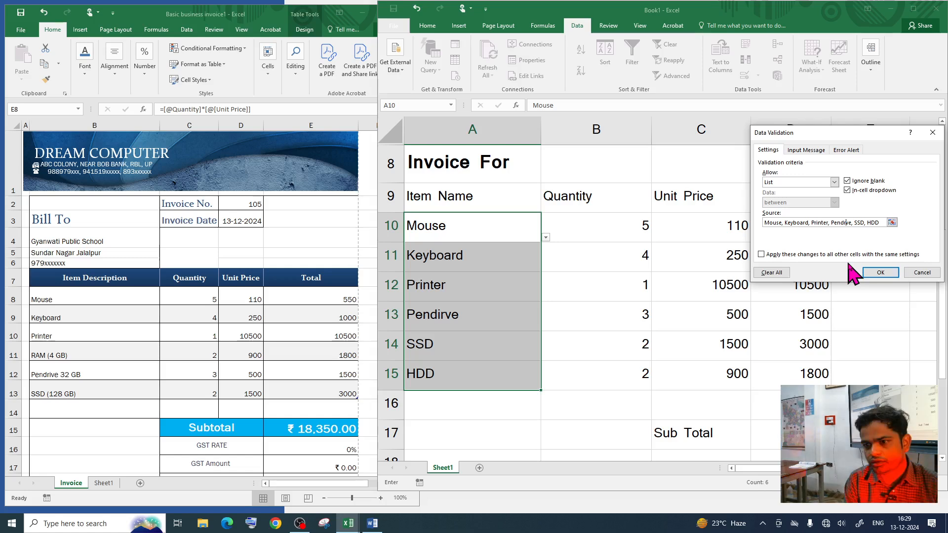
pyautogui.click(880, 273)
# Step: Replace Pendirve with Pendrive in A13 using its dropdown
pyautogui.click(462, 313)
pyautogui.click(545, 327)
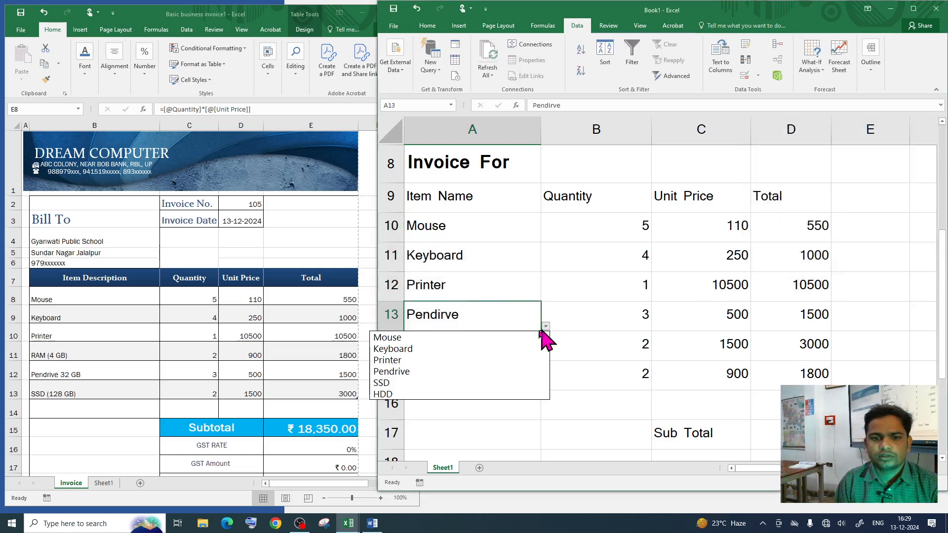
pyautogui.click(444, 371)
pyautogui.click(480, 358)
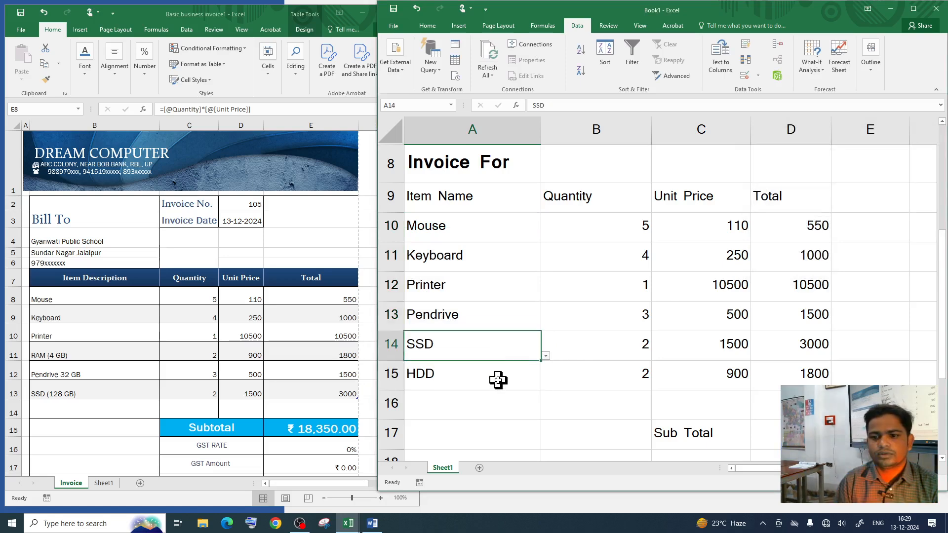
pyautogui.scroll(-2, 543, 396)
pyautogui.click(778, 242)
pyautogui.scroll(2, 784, 276)
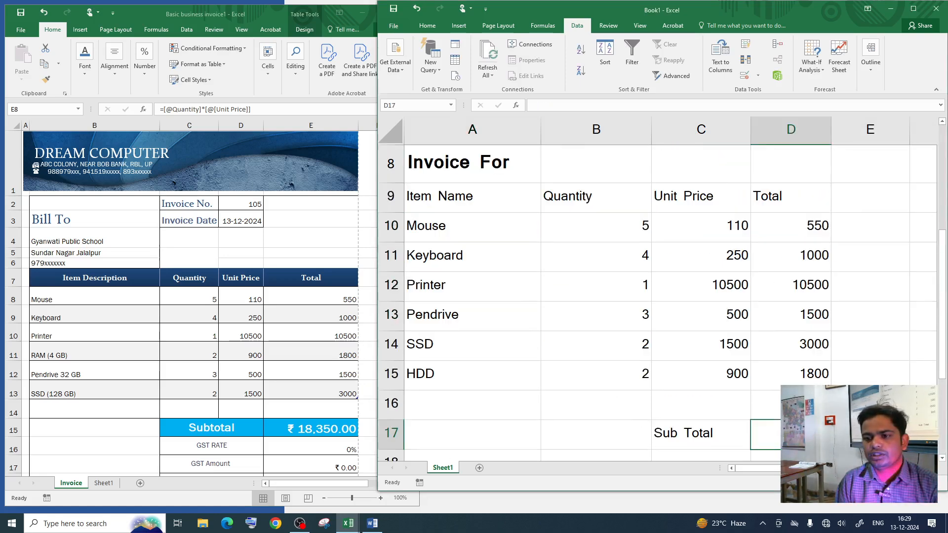
# Step: Enter =SUM(D10:D16) in D17 as the subtotal
pyautogui.write('=')
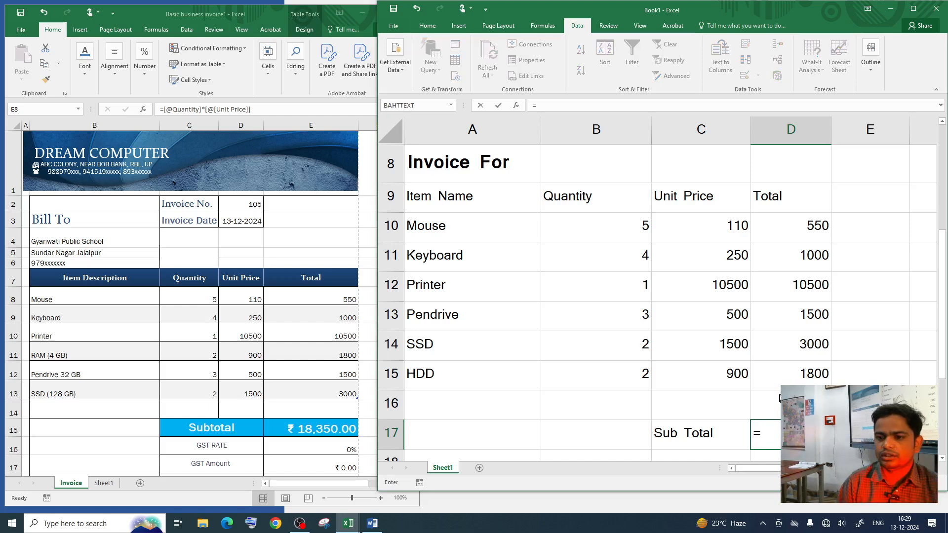
pyautogui.write('sum')
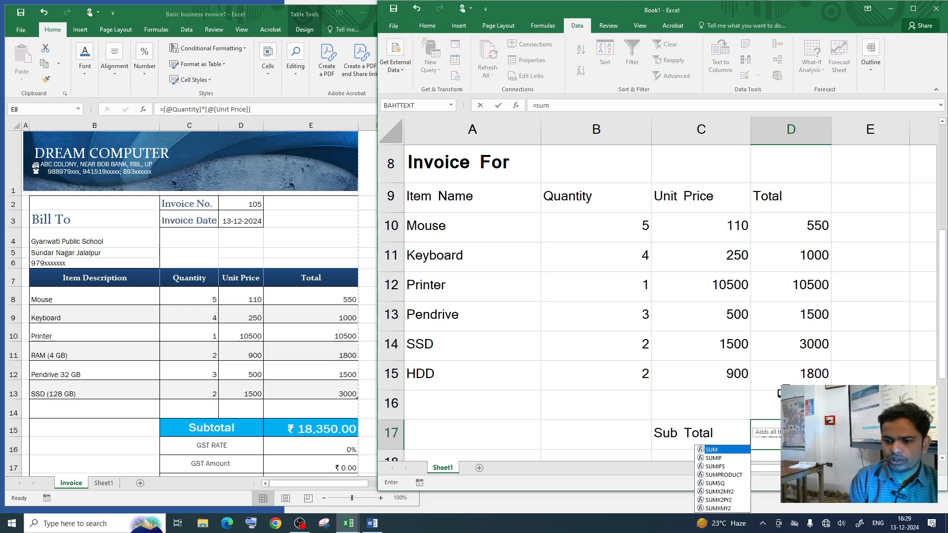
pyautogui.doubleClick(722, 449)
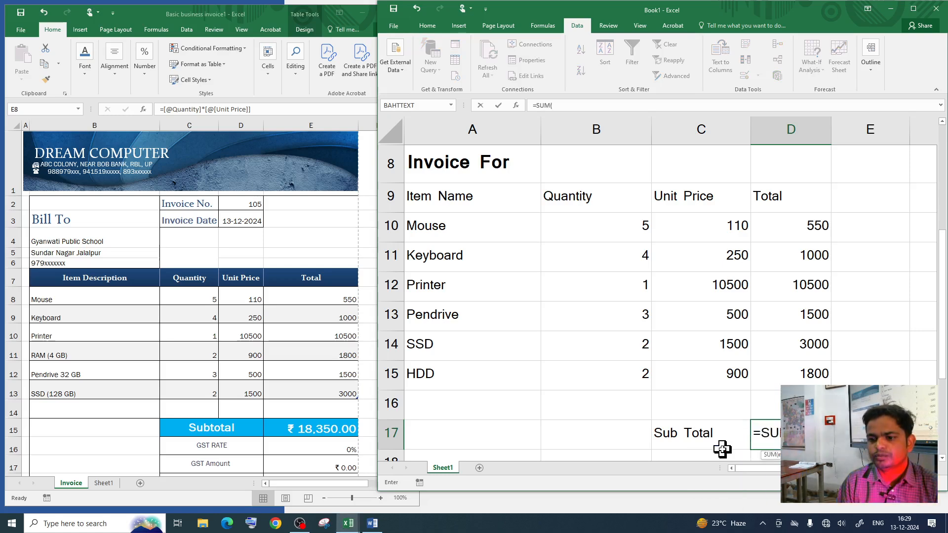
pyautogui.moveTo(803, 227); pyautogui.dragTo(802, 368)
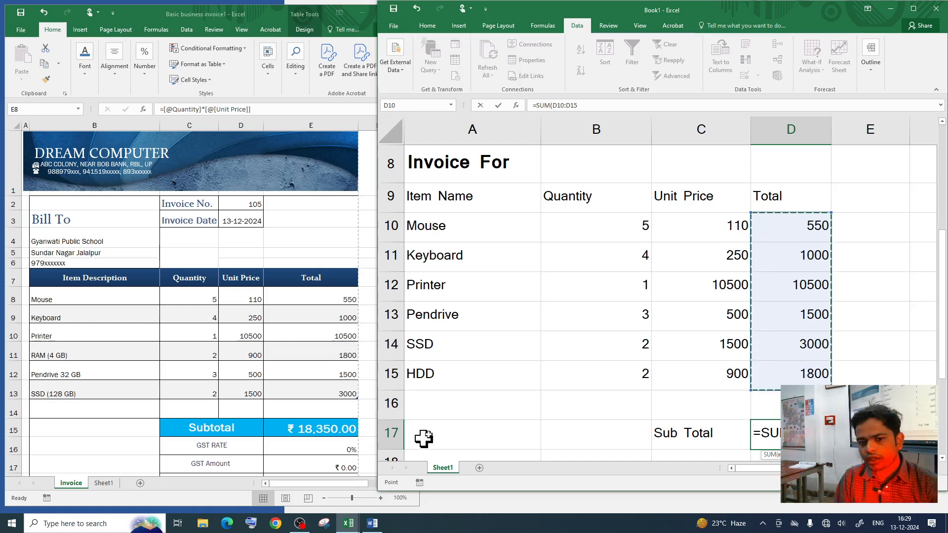
pyautogui.click(793, 227)
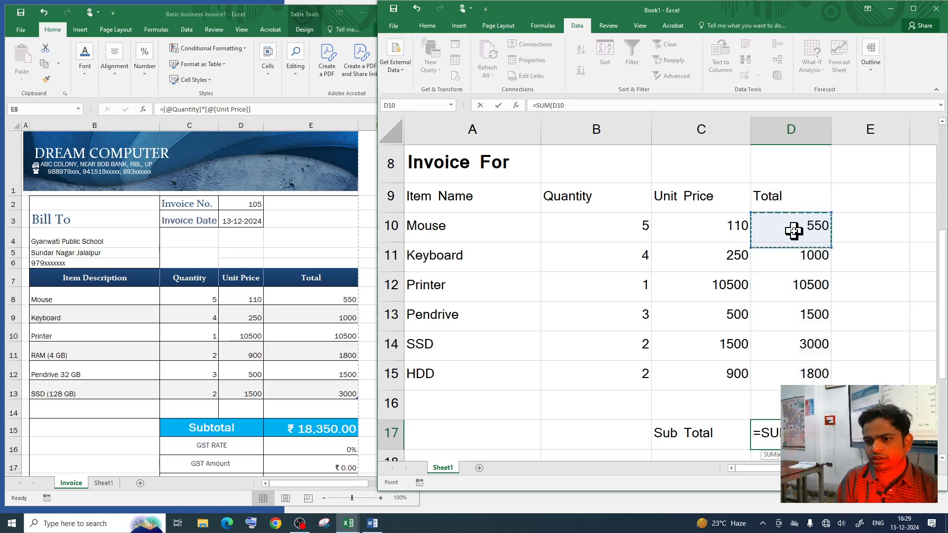
pyautogui.moveTo(793, 226); pyautogui.dragTo(792, 403)
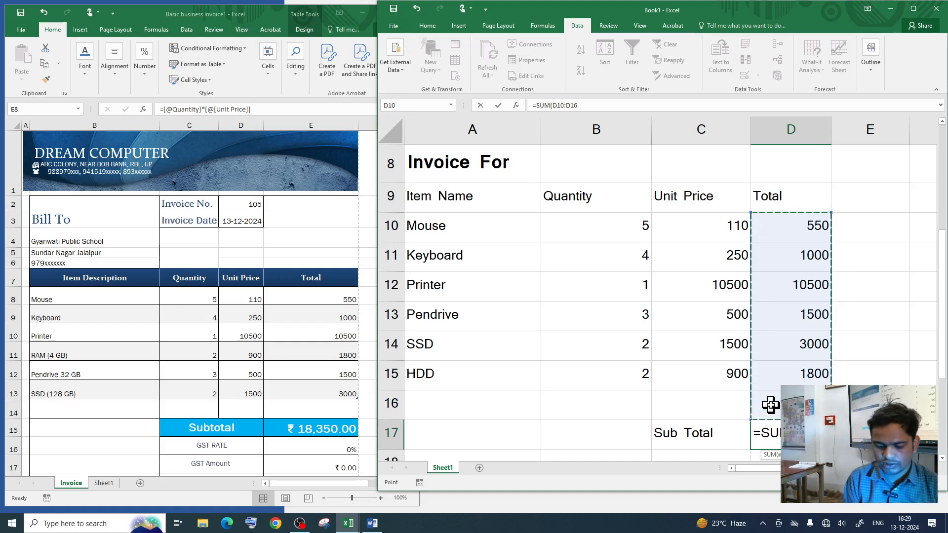
pyautogui.press('Return')
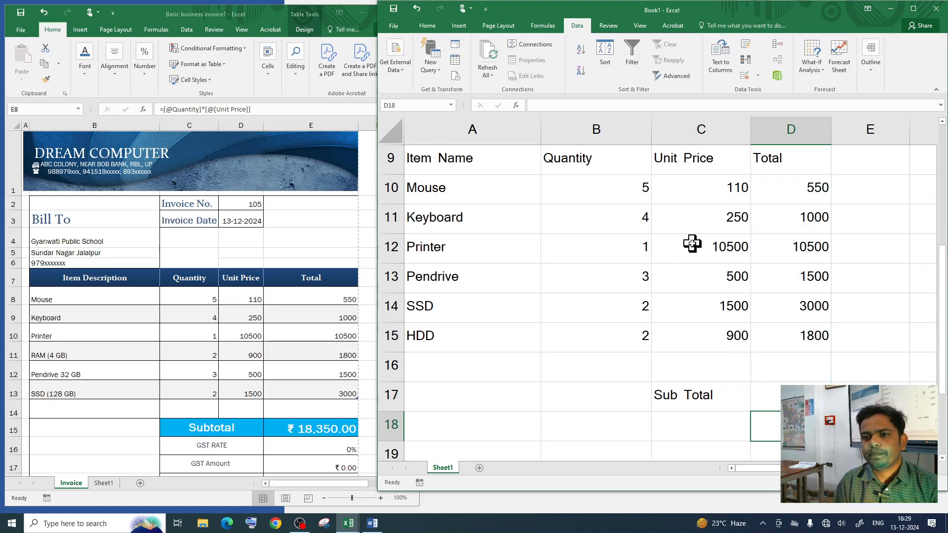
pyautogui.scroll(1, 694, 222)
pyautogui.scroll(-1, 698, 232)
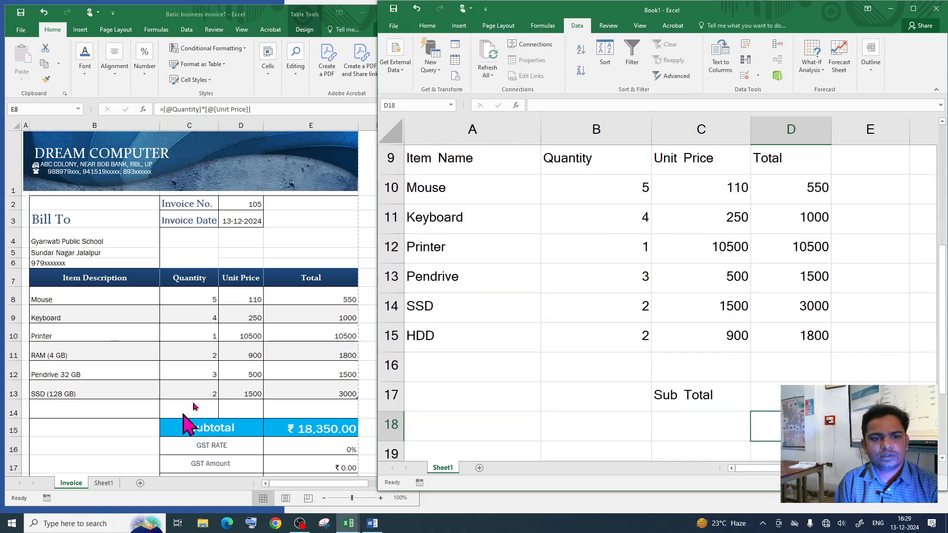
# Step: Format the unit prices C10:C15 as rupee Currency
pyautogui.click(245, 296)
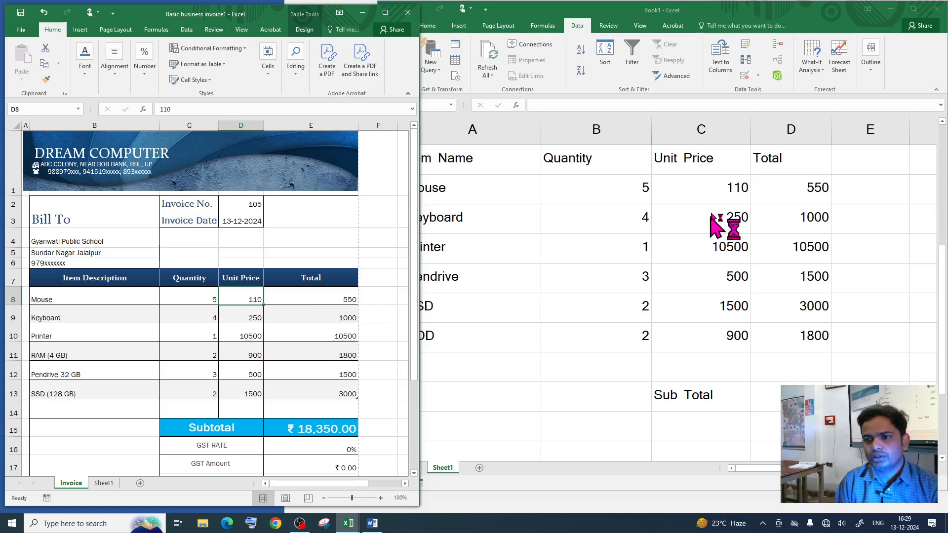
pyautogui.click(713, 186)
pyautogui.moveTo(711, 188); pyautogui.dragTo(716, 335)
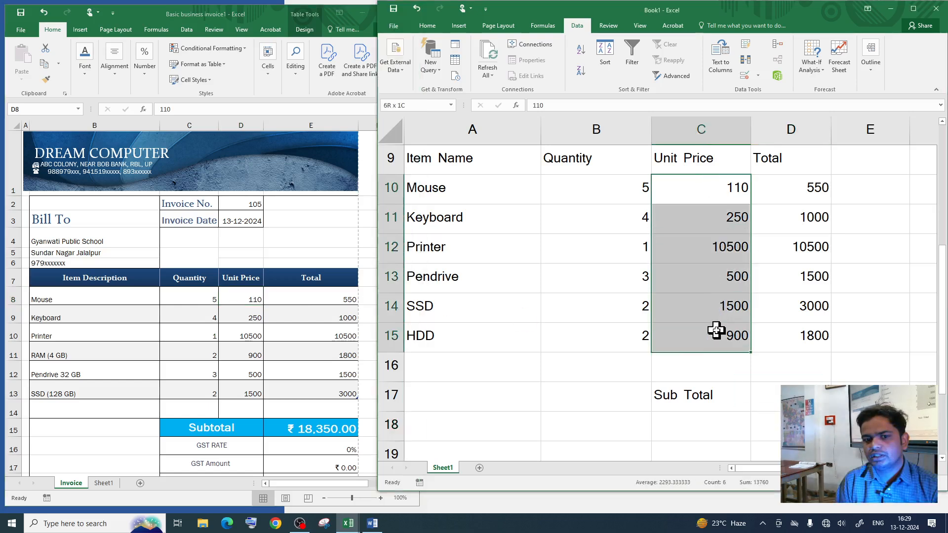
pyautogui.click(691, 195)
pyautogui.scroll(1, 685, 328)
pyautogui.scroll(-1, 689, 296)
pyautogui.click(708, 330)
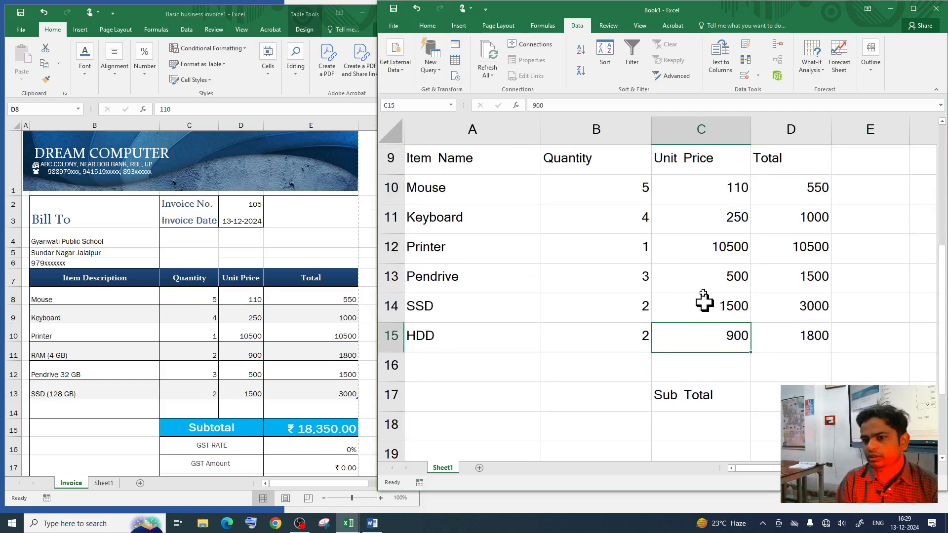
pyautogui.moveTo(703, 187); pyautogui.dragTo(703, 328)
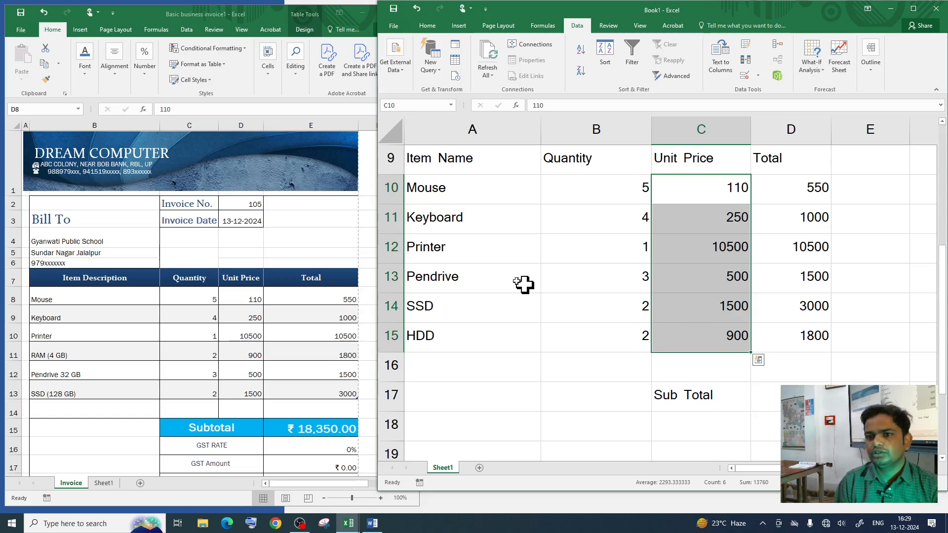
pyautogui.click(428, 25)
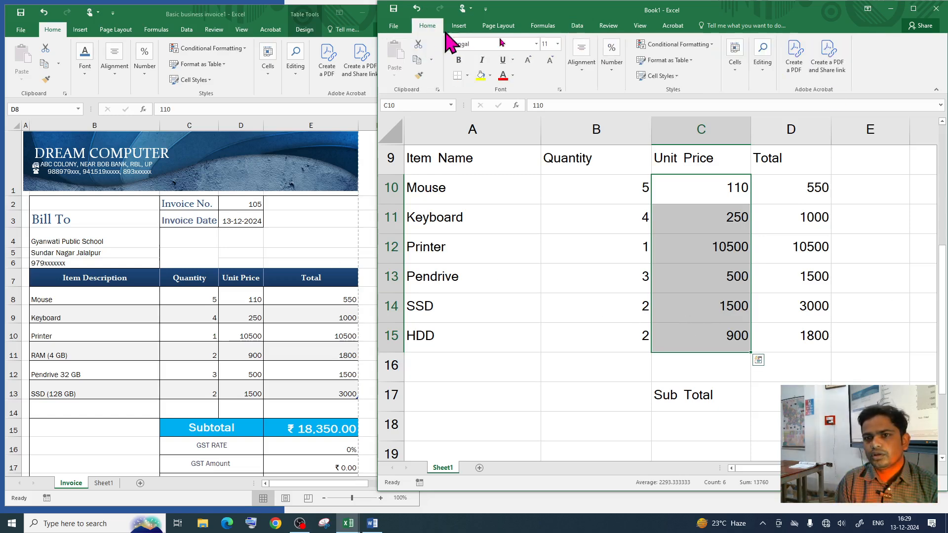
pyautogui.click(913, 8)
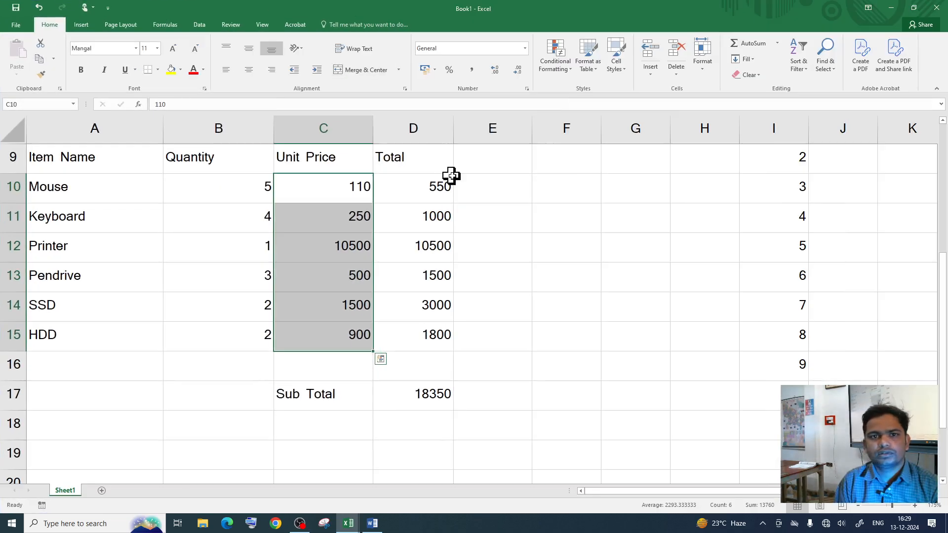
pyautogui.click(525, 49)
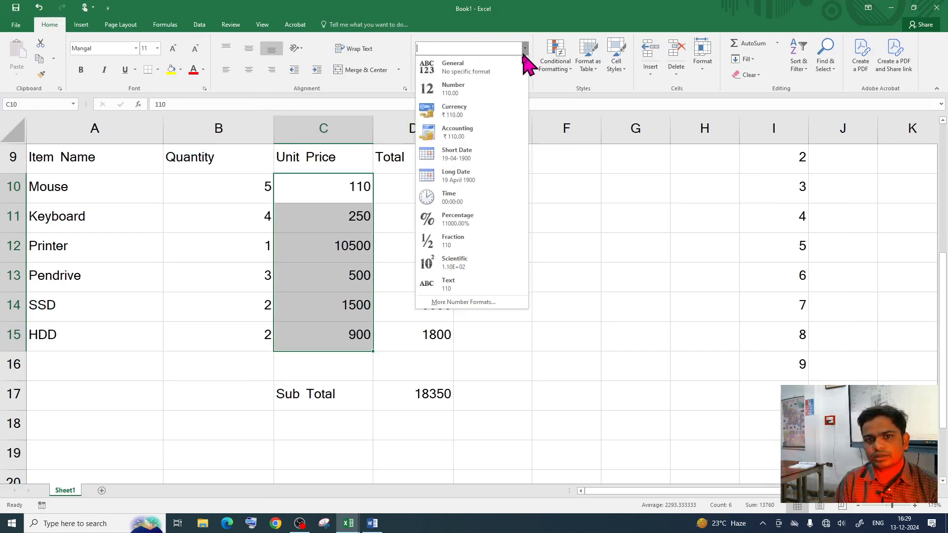
pyautogui.click(468, 111)
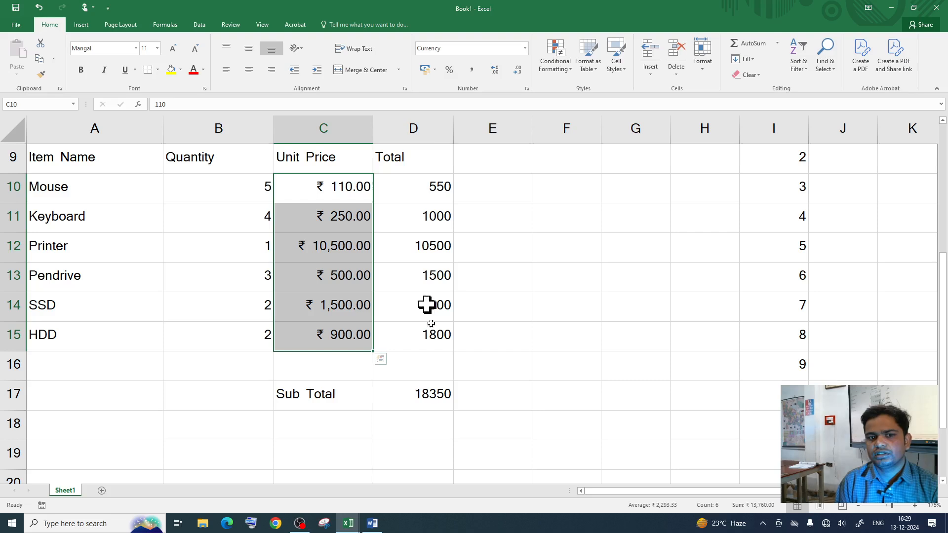
# Step: Apply rupee Currency format to Totals D10:D15 and the Sub Total in D17
pyautogui.click(415, 181)
pyautogui.moveTo(415, 181); pyautogui.dragTo(427, 347)
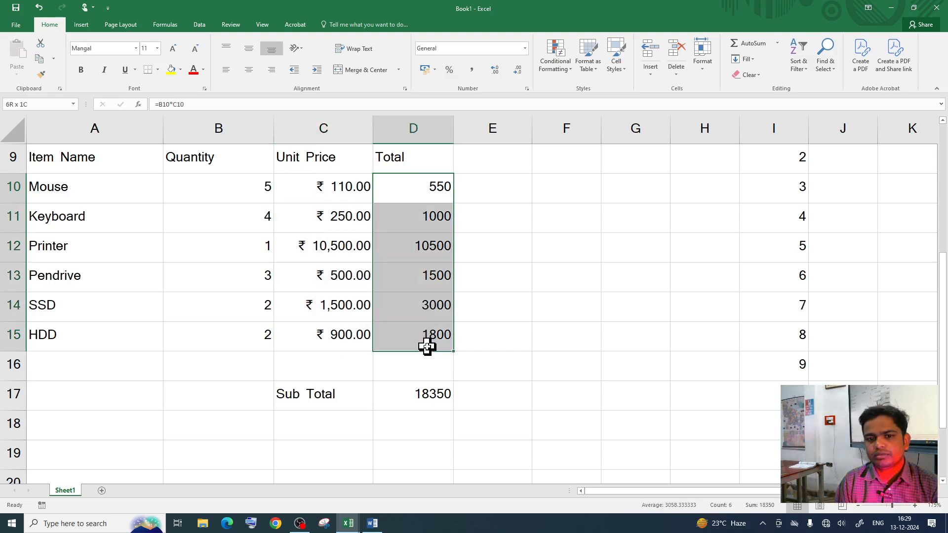
pyautogui.click(525, 48)
pyautogui.click(480, 114)
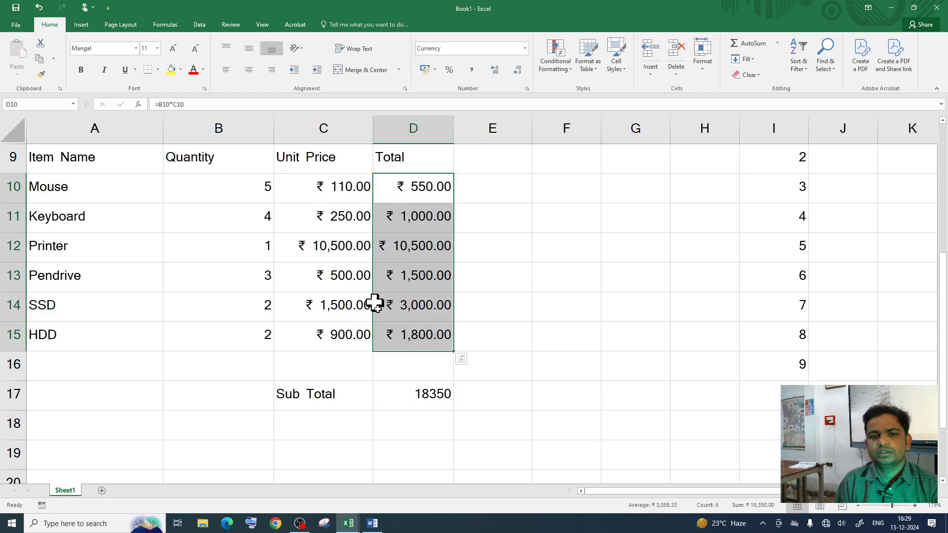
pyautogui.click(405, 397)
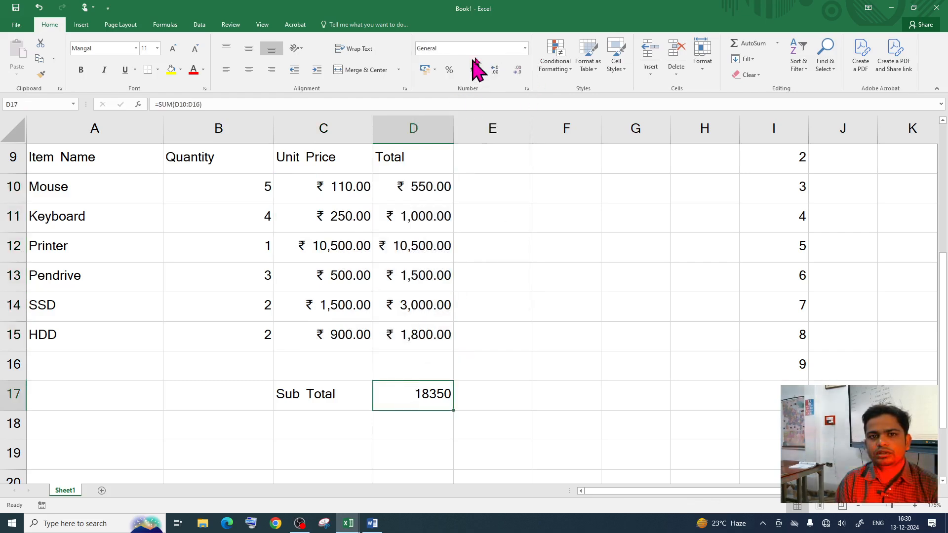
pyautogui.click(525, 48)
pyautogui.click(496, 115)
# Step: Restore Book1 beside the invoice workbook to compare the ₹ 18,350.00 Sub Total
pyautogui.click(527, 375)
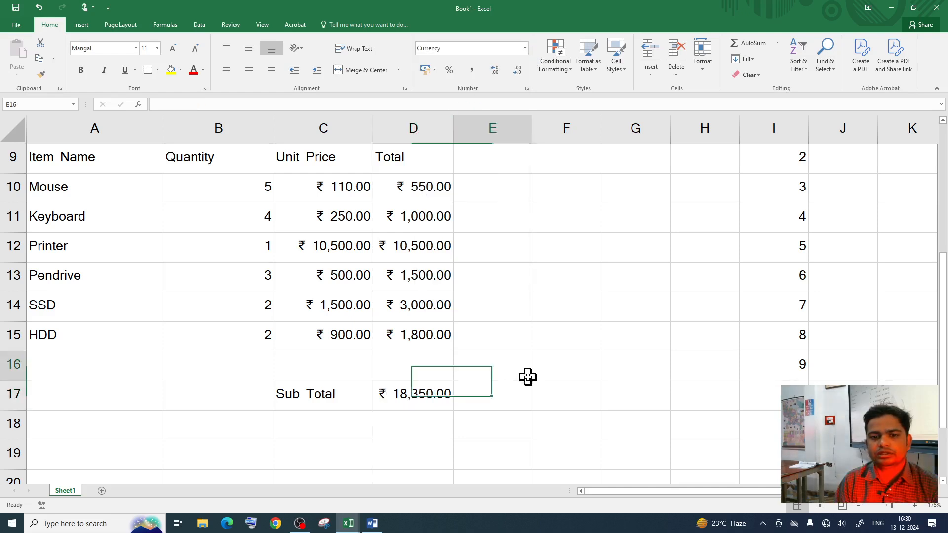
pyautogui.click(340, 190)
pyautogui.moveTo(340, 190); pyautogui.dragTo(346, 336)
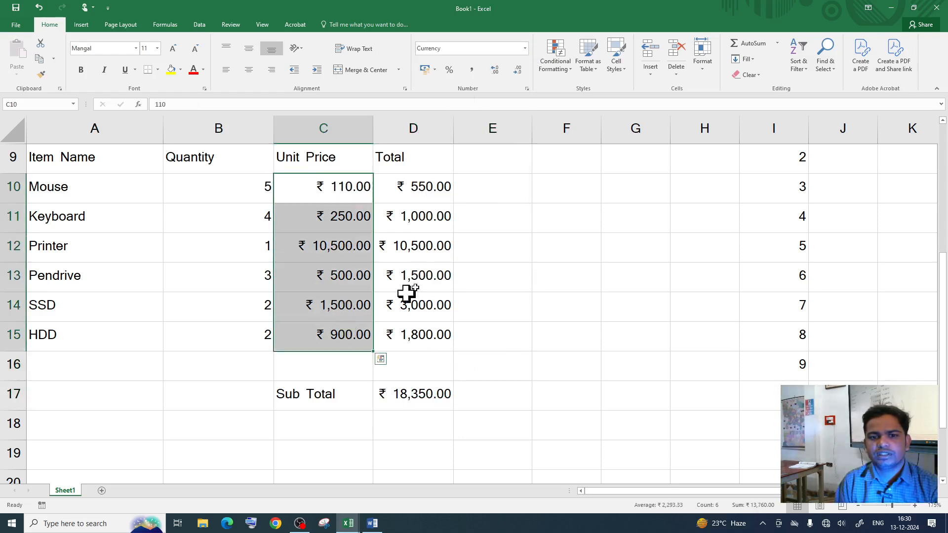
pyautogui.click(419, 195)
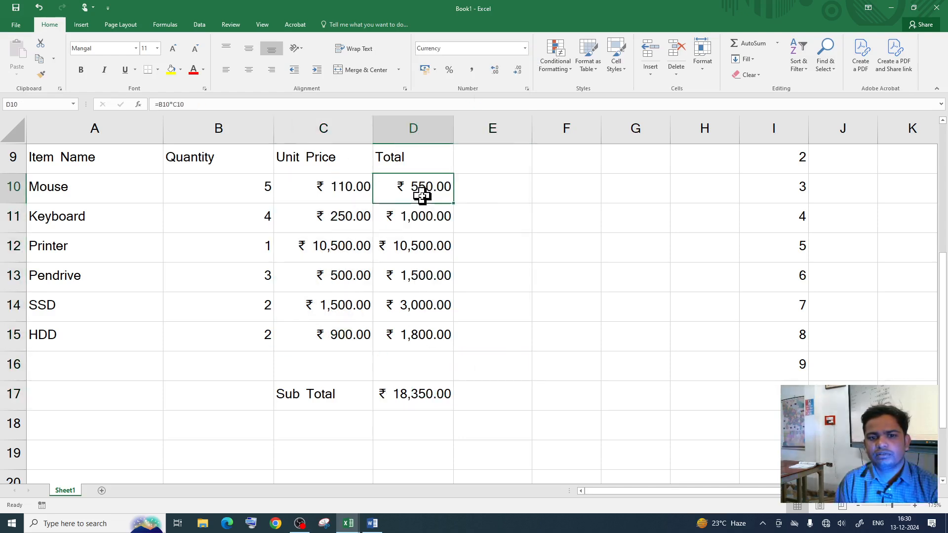
pyautogui.click(914, 7)
pyautogui.scroll(-1, 740, 363)
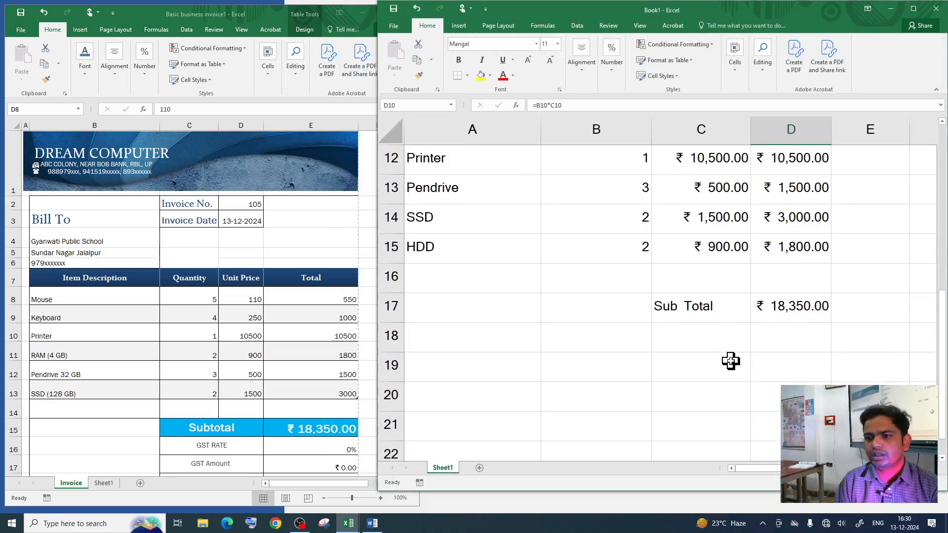
pyautogui.click(792, 309)
# Step: Label C18 'GST Rate' below the Sub Total row
pyautogui.click(330, 377)
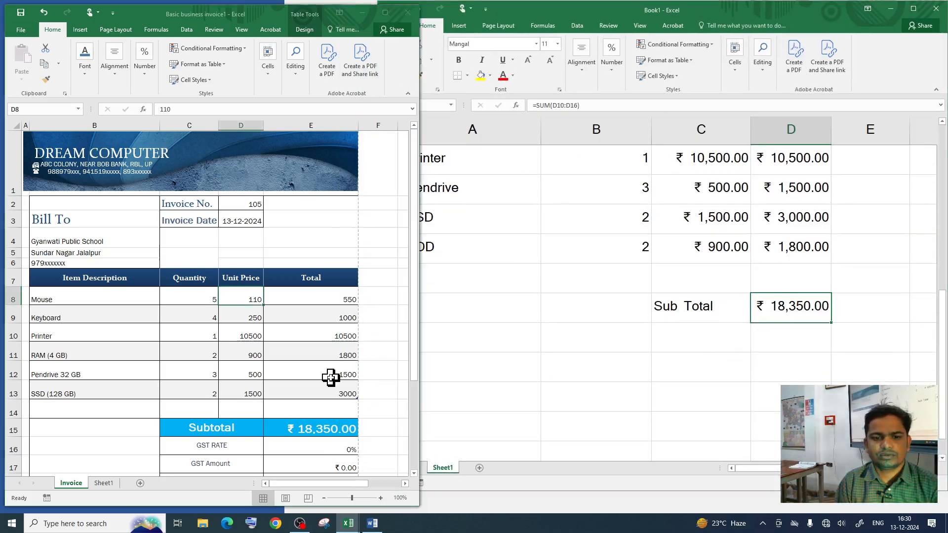
pyautogui.scroll(-2, 344, 369)
pyautogui.click(689, 340)
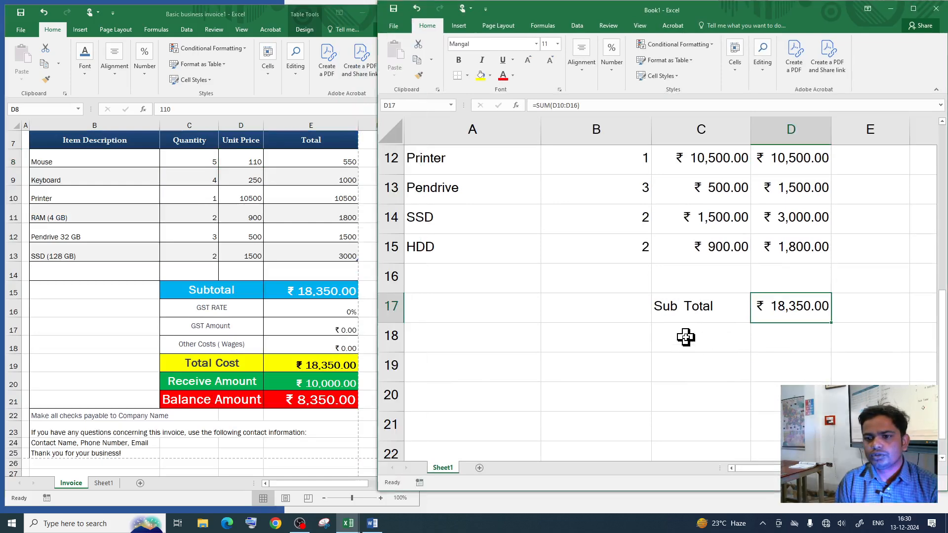
pyautogui.click(684, 338)
pyautogui.write('GST')
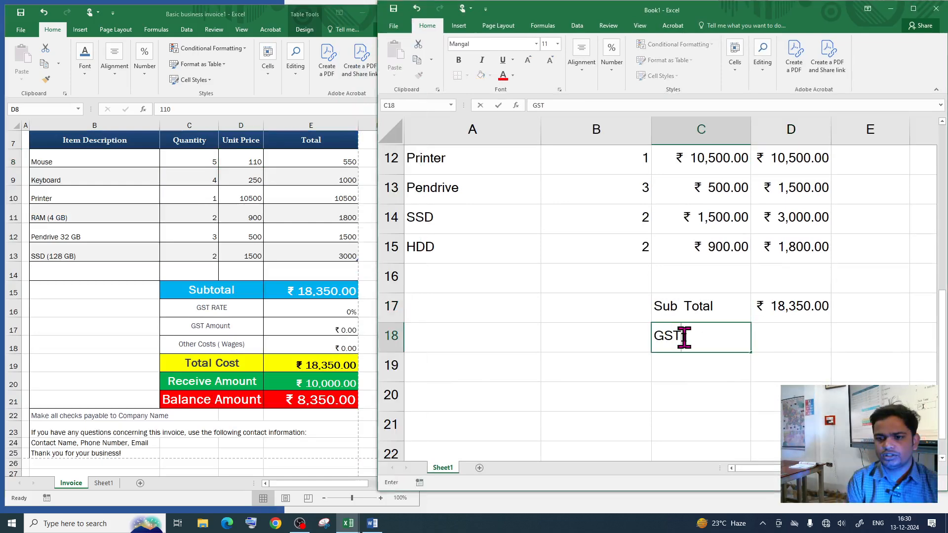
pyautogui.write(' RATe')
pyautogui.press('Tab')
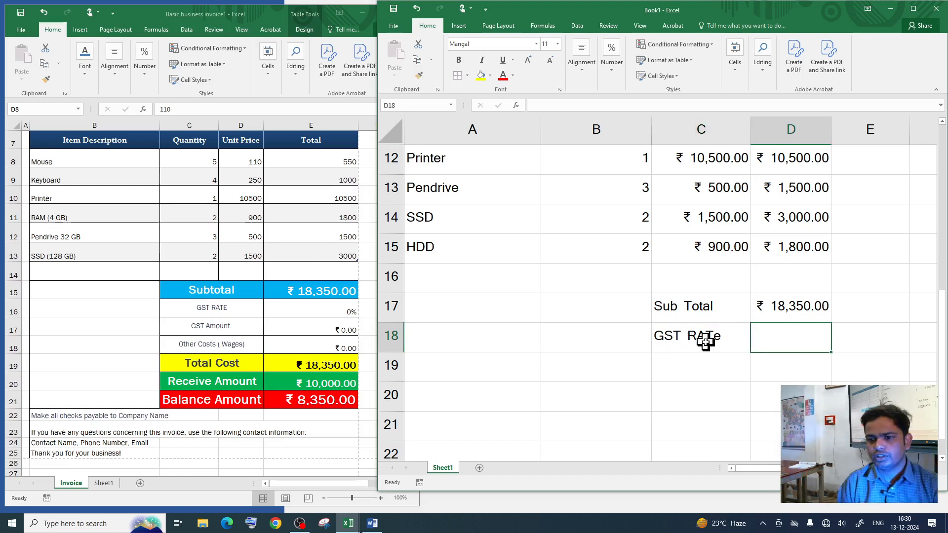
pyautogui.click(723, 339)
pyautogui.press('BackSpace')
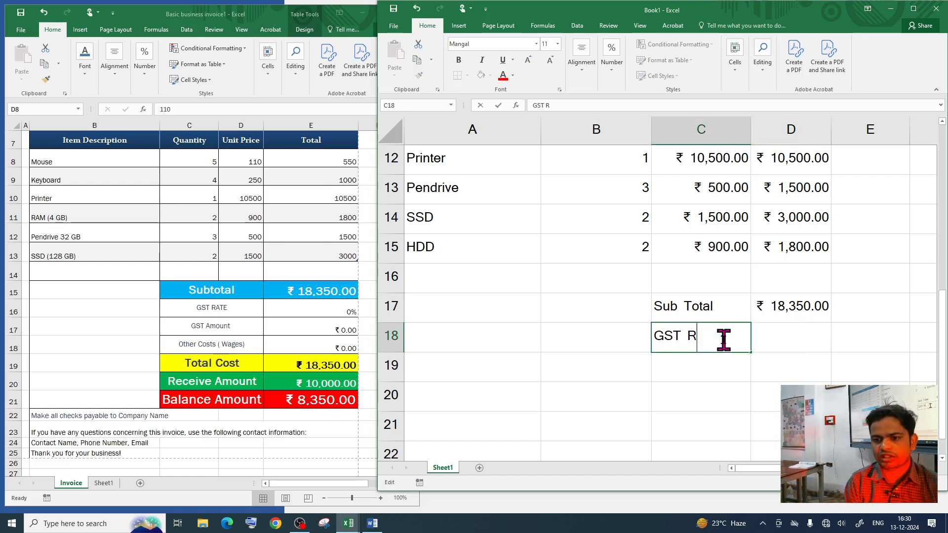
pyautogui.click(786, 343)
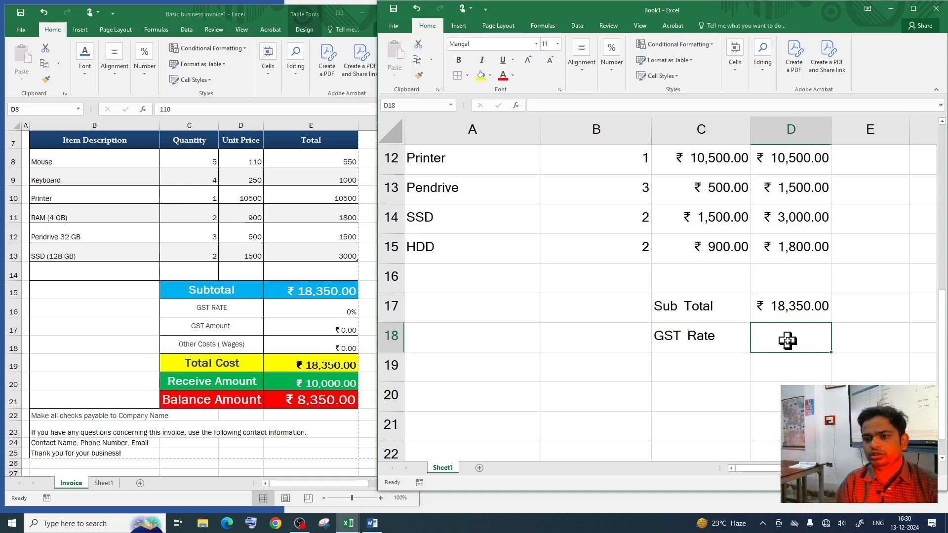
# Step: Format the GST Rate value cell D18 as Percentage
pyautogui.click(913, 8)
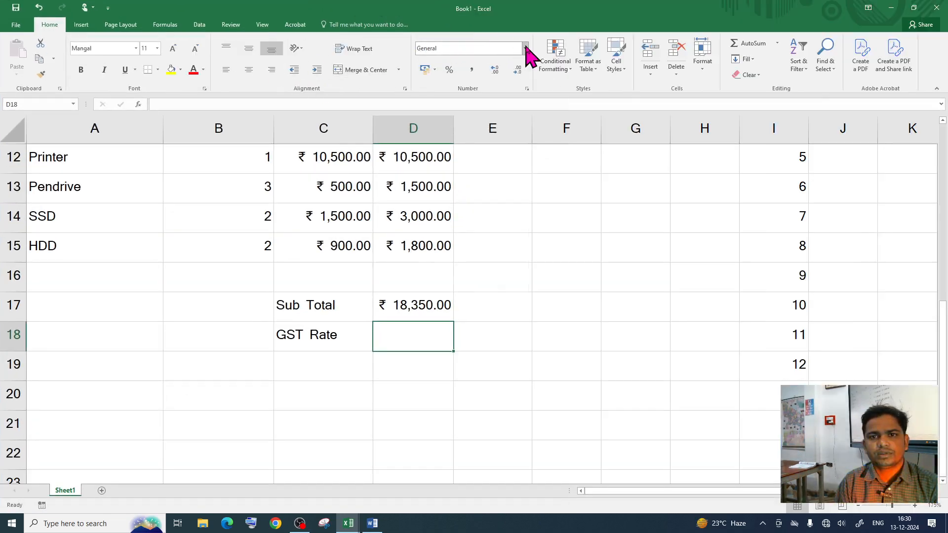
pyautogui.click(525, 48)
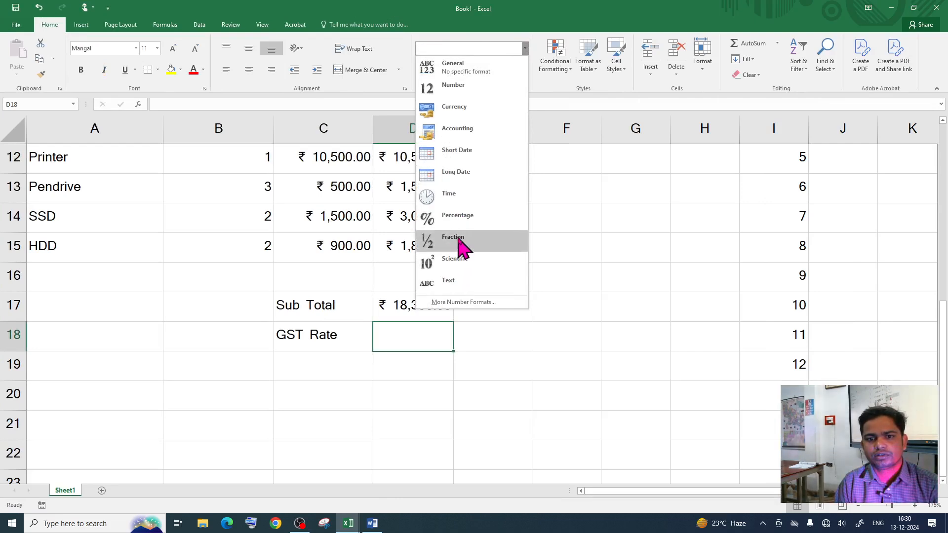
pyautogui.click(449, 217)
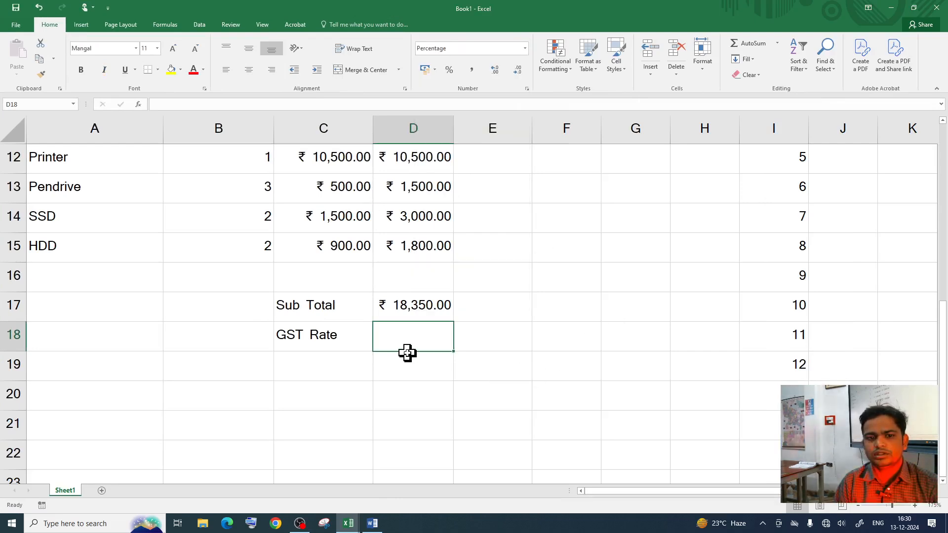
pyautogui.click(913, 8)
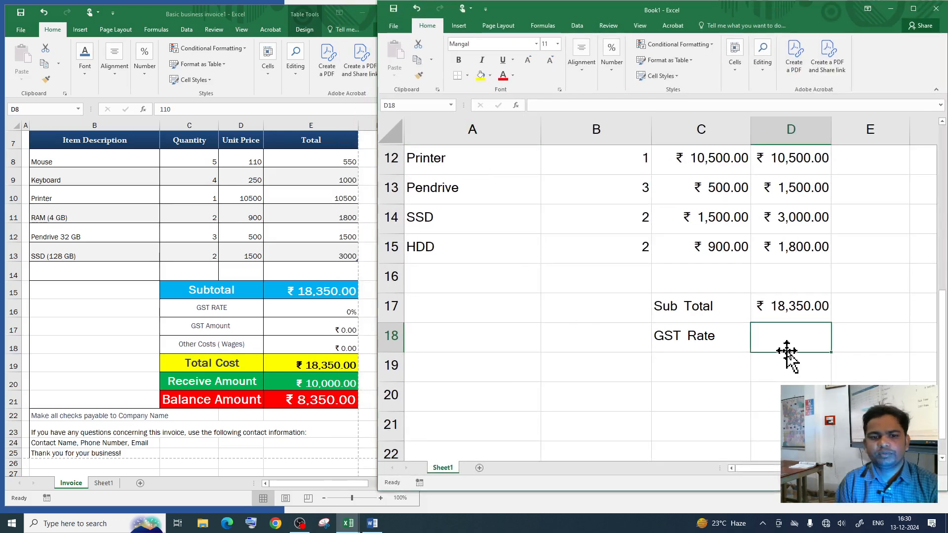
# Step: Label C19 'GST Amount'
pyautogui.click(677, 369)
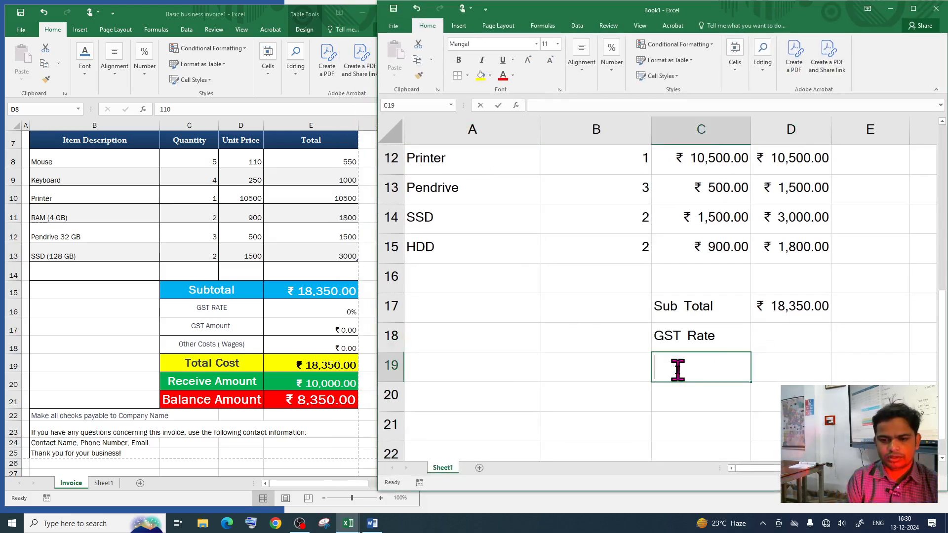
pyautogui.write('GST Amount')
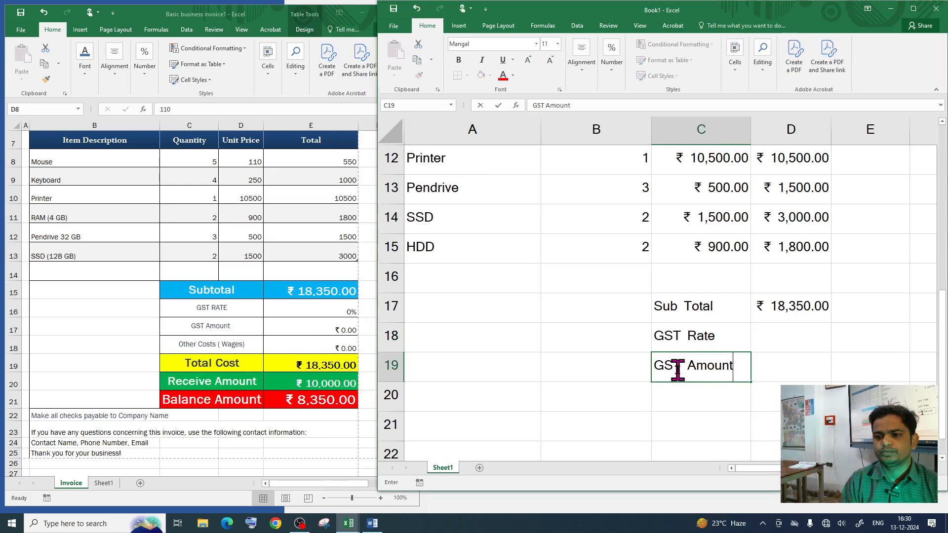
pyautogui.click(781, 365)
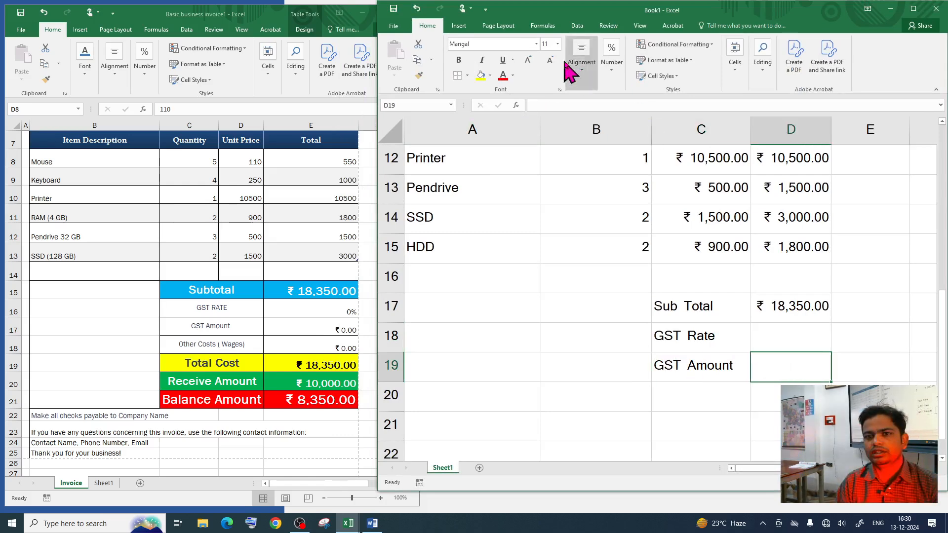
# Step: Format the GST Amount cell D19 as rupee Currency
pyautogui.click(913, 8)
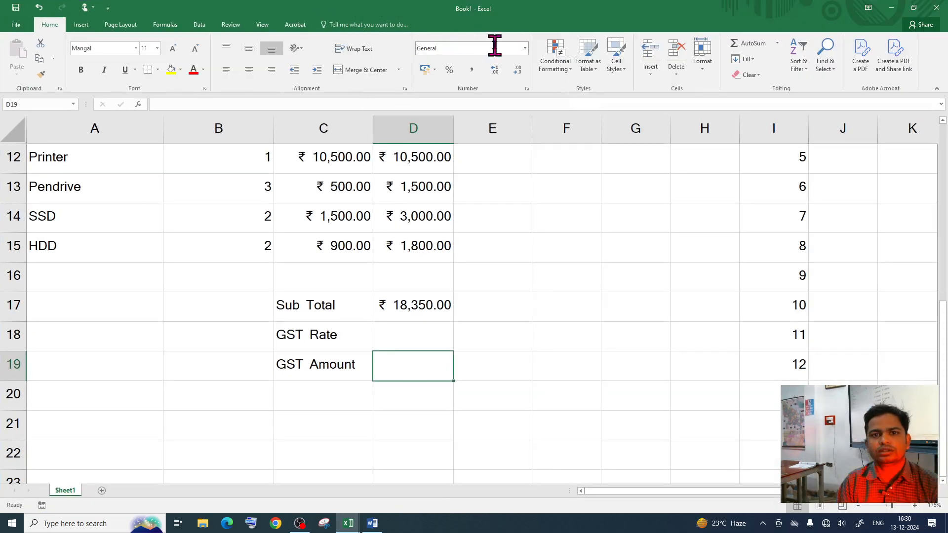
pyautogui.click(525, 48)
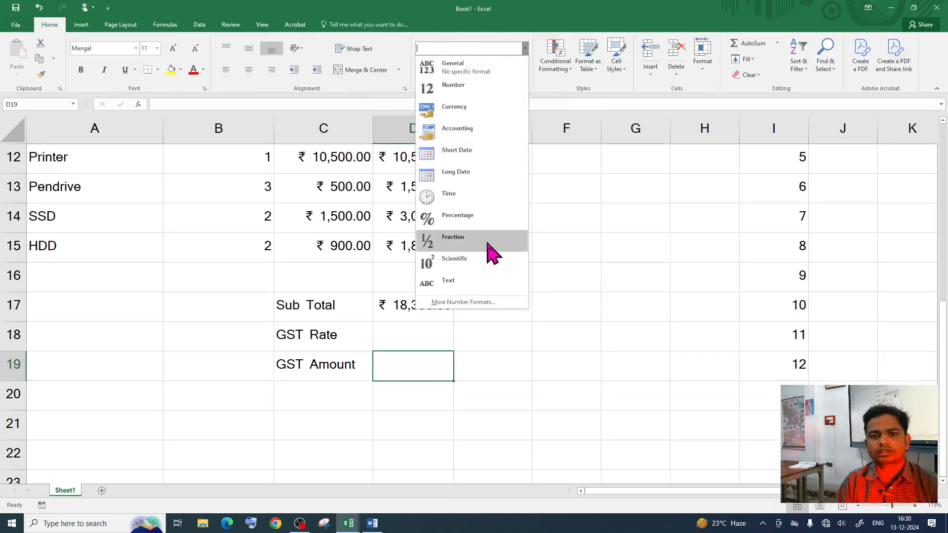
pyautogui.click(469, 108)
pyautogui.click(631, 367)
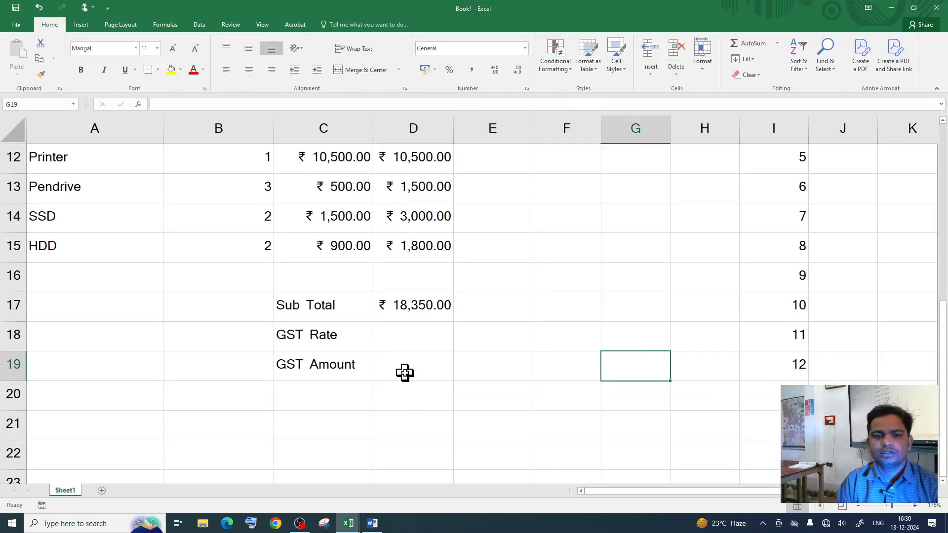
# Step: Enter the GST rate 18% in D18
pyautogui.click(407, 334)
pyautogui.write('18%')
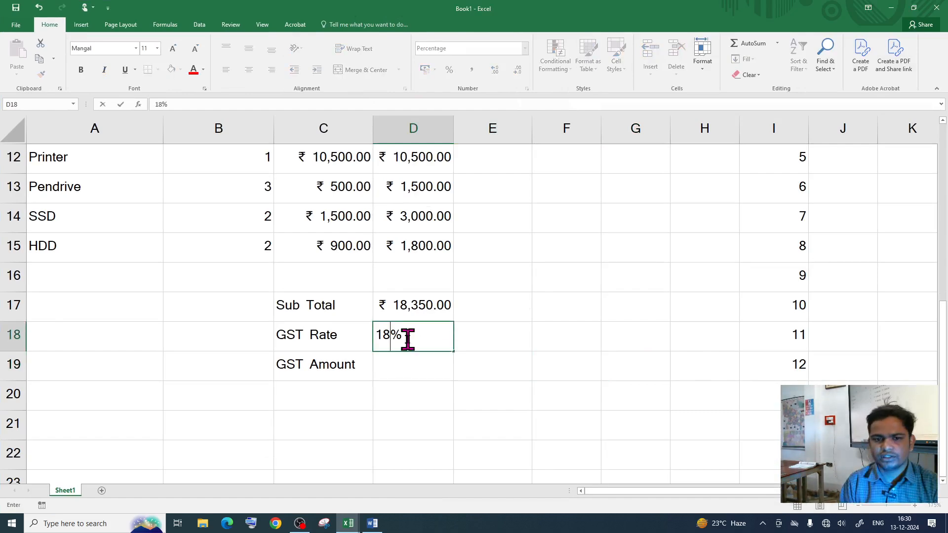
pyautogui.click(413, 364)
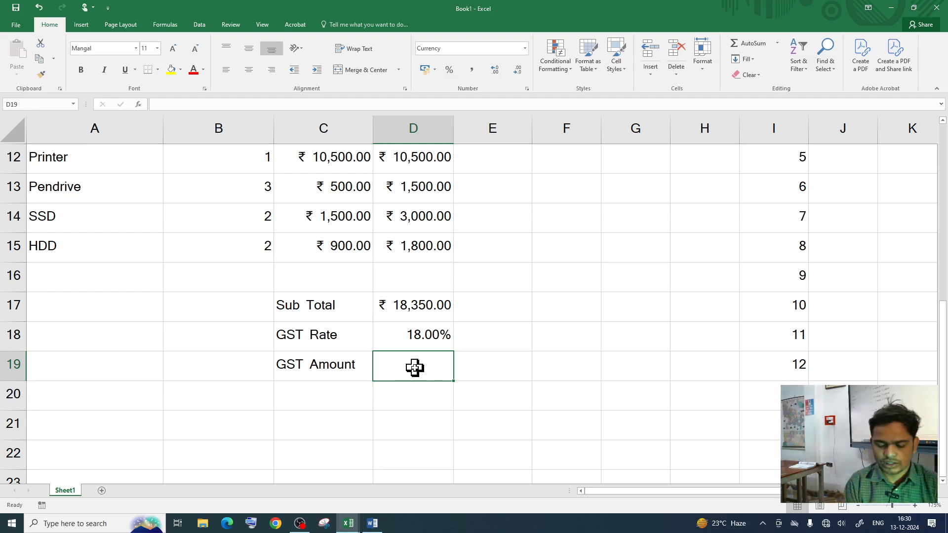
# Step: Enter =D17*D18 in D19, giving a GST Amount of ₹ 3,303.00
pyautogui.write('=')
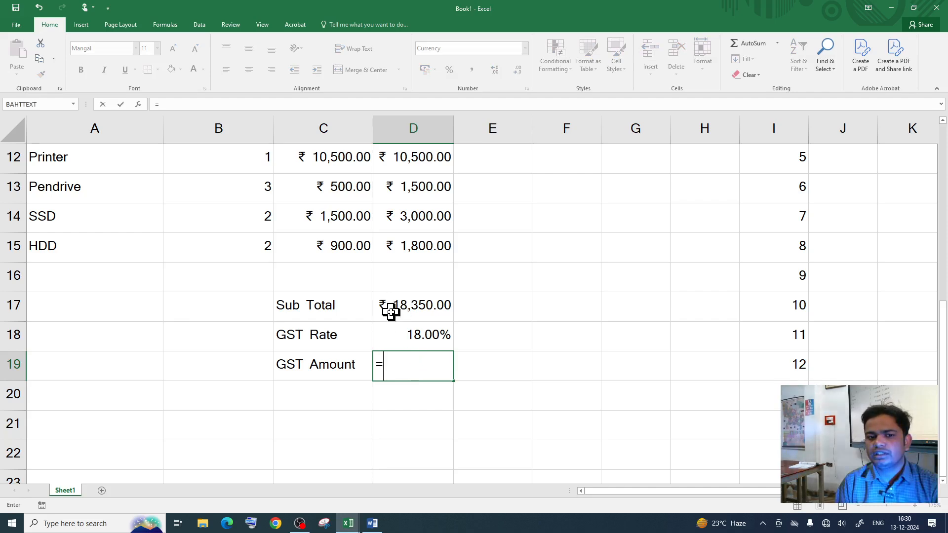
pyautogui.click(419, 305)
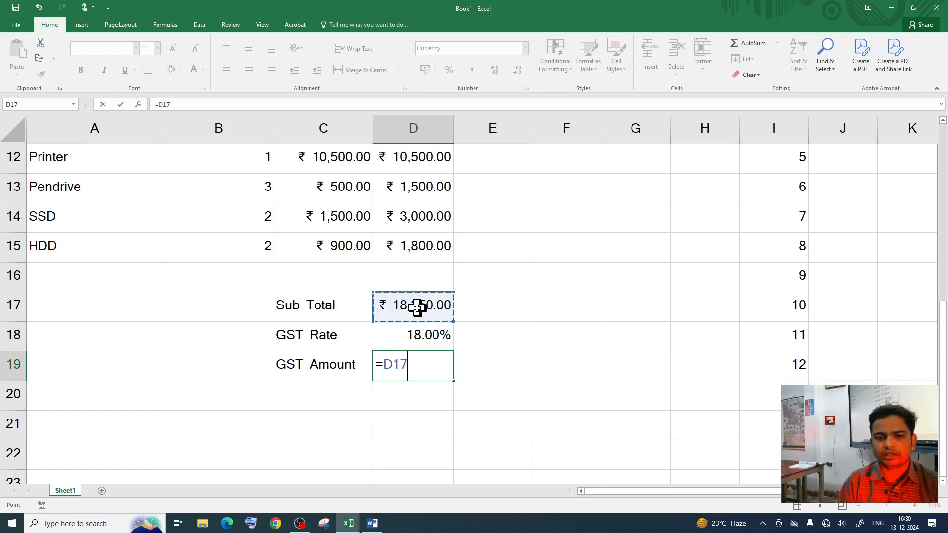
pyautogui.write('*')
pyautogui.click(409, 336)
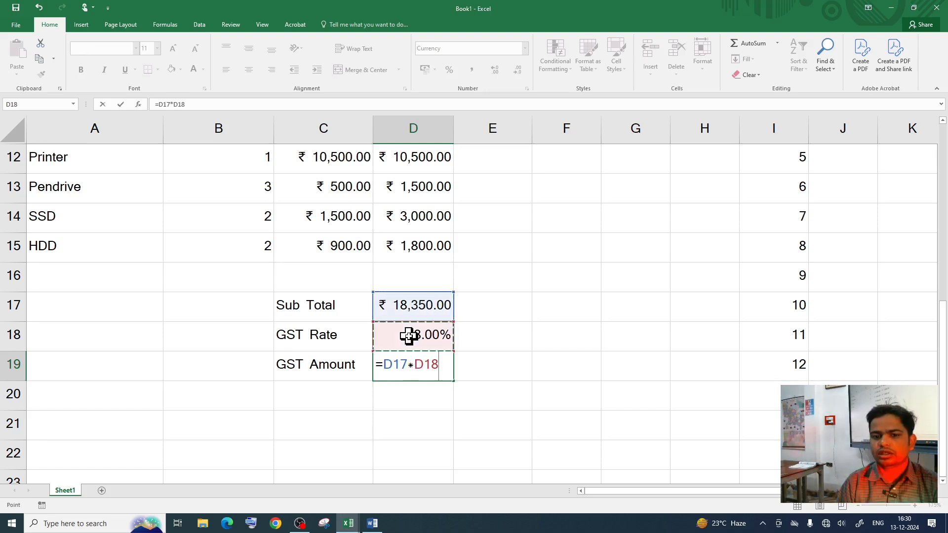
pyautogui.press('Return')
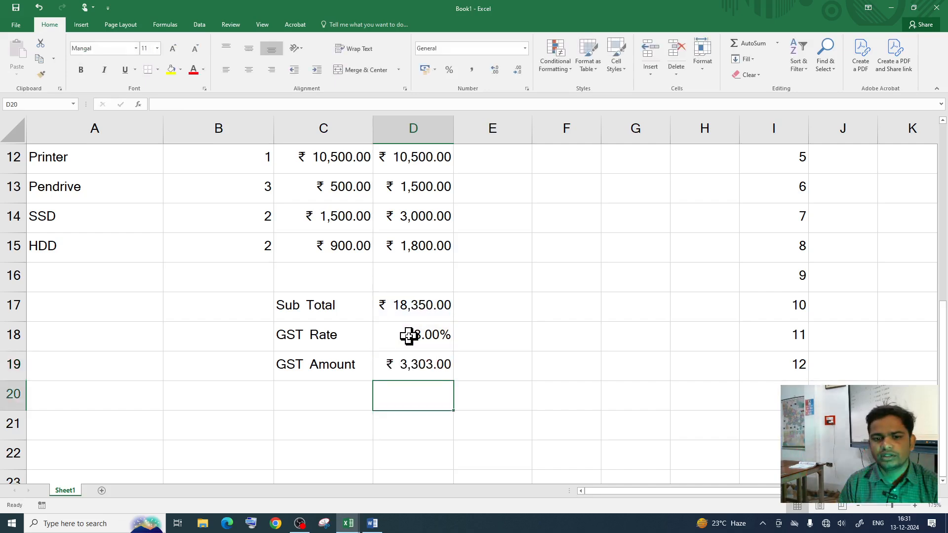
pyautogui.click(415, 363)
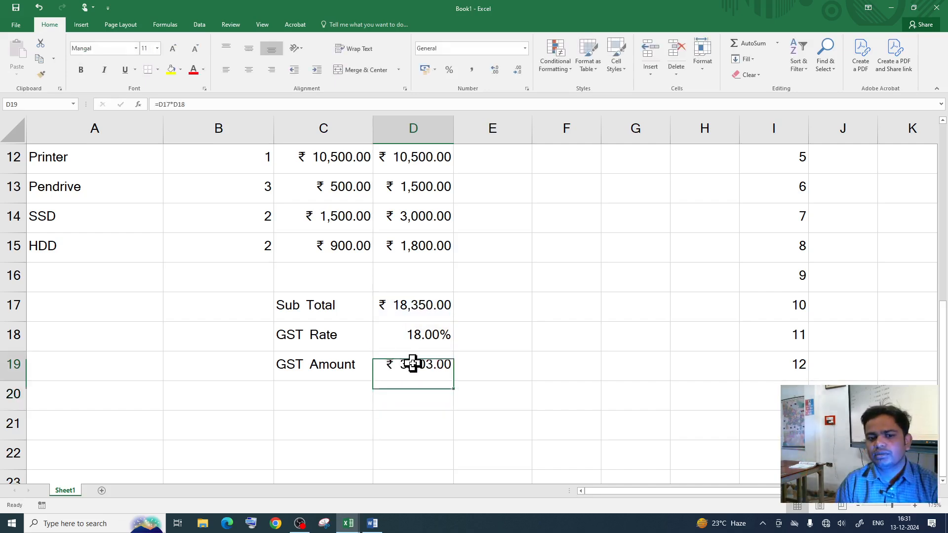
pyautogui.click(914, 8)
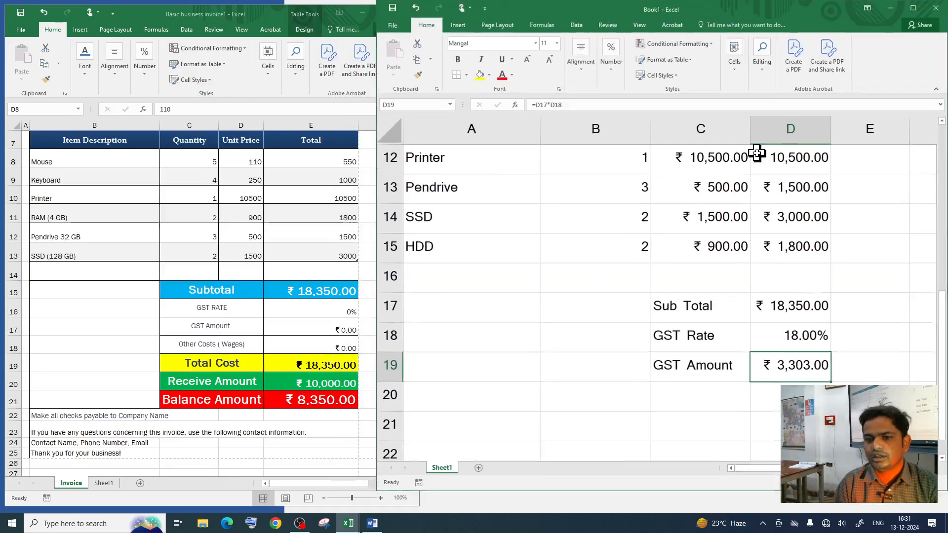
# Step: Label cell C20 'Total Amount'
pyautogui.click(693, 399)
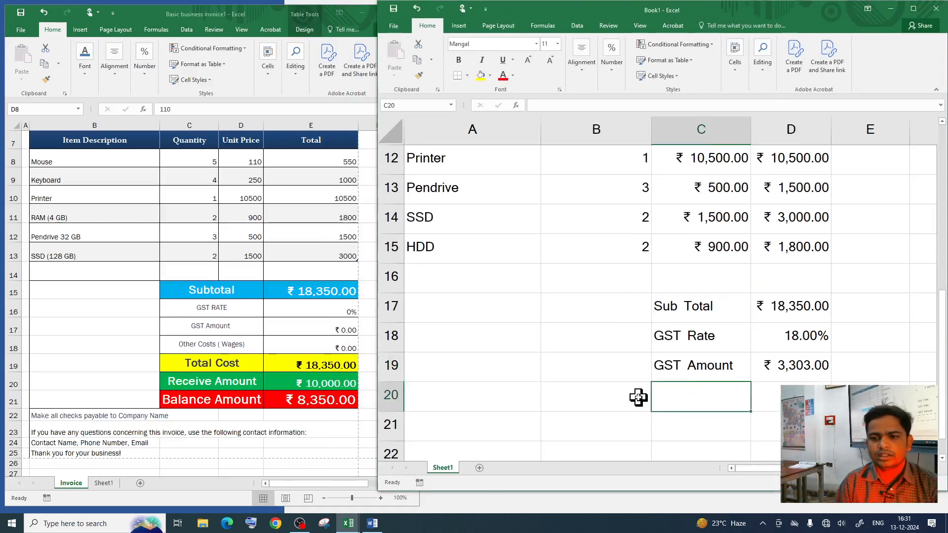
pyautogui.write('To')
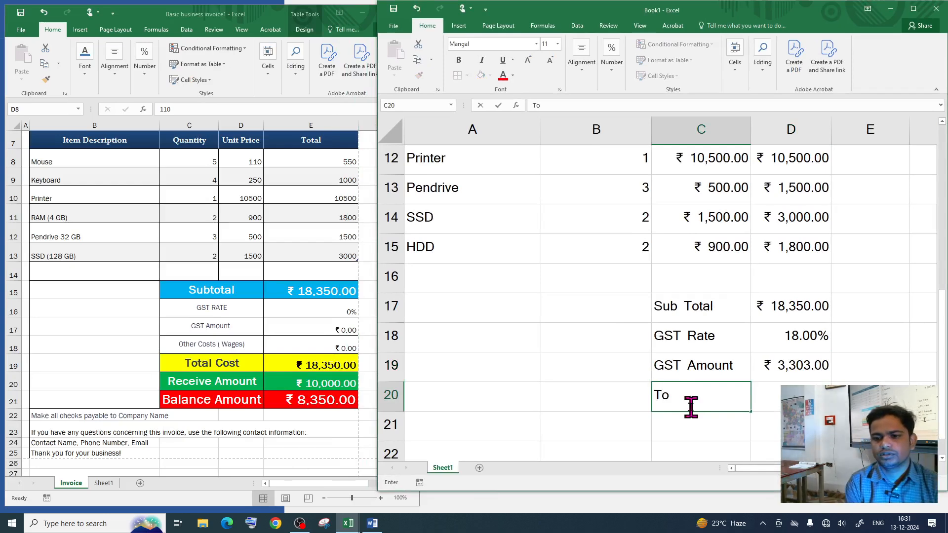
pyautogui.write('tal A')
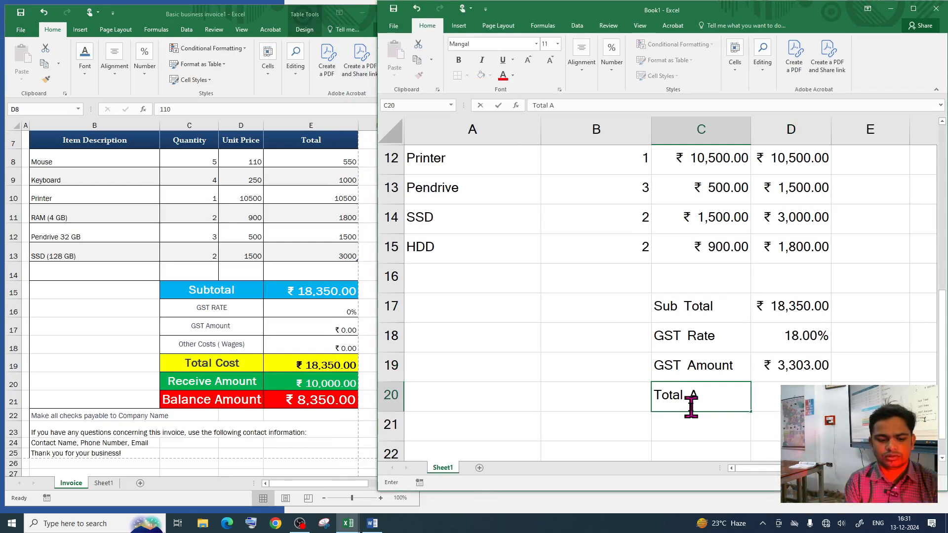
pyautogui.write('mount')
pyautogui.press('Return')
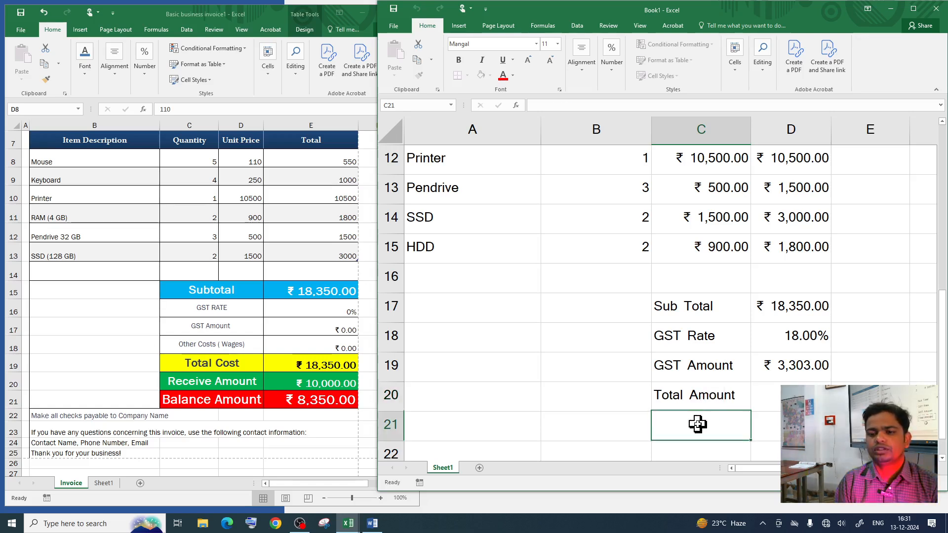
# Step: Set the reference invoice's GST rate in E16 to 18%
pyautogui.click(332, 318)
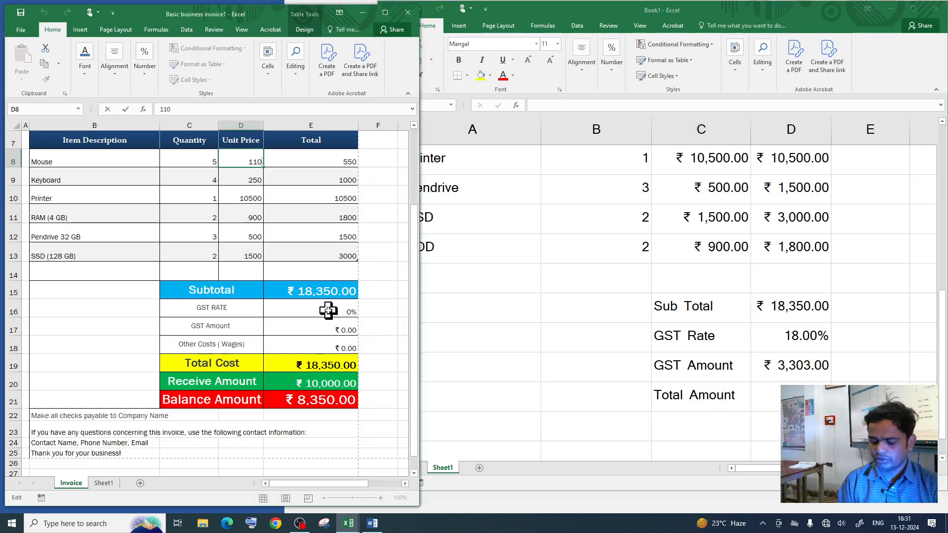
pyautogui.click(328, 313)
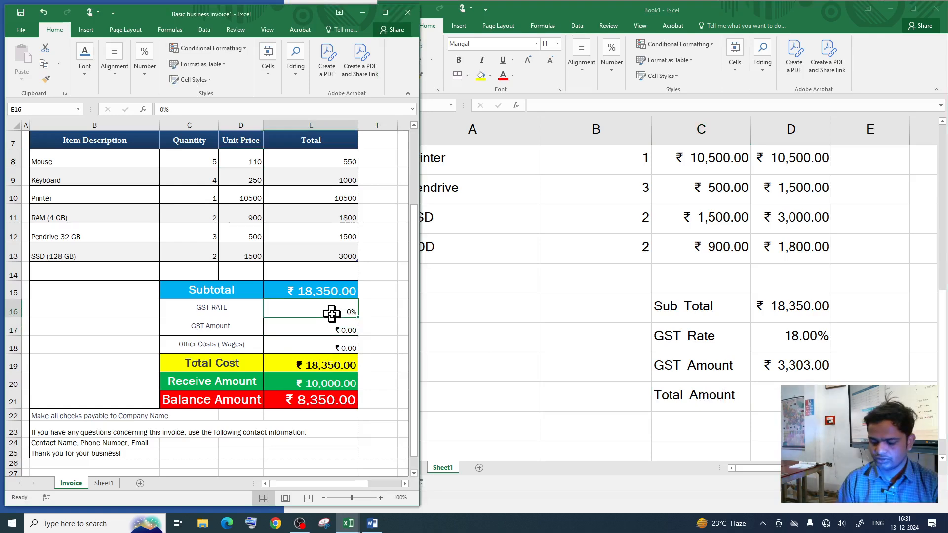
pyautogui.write('18')
pyautogui.press('Return')
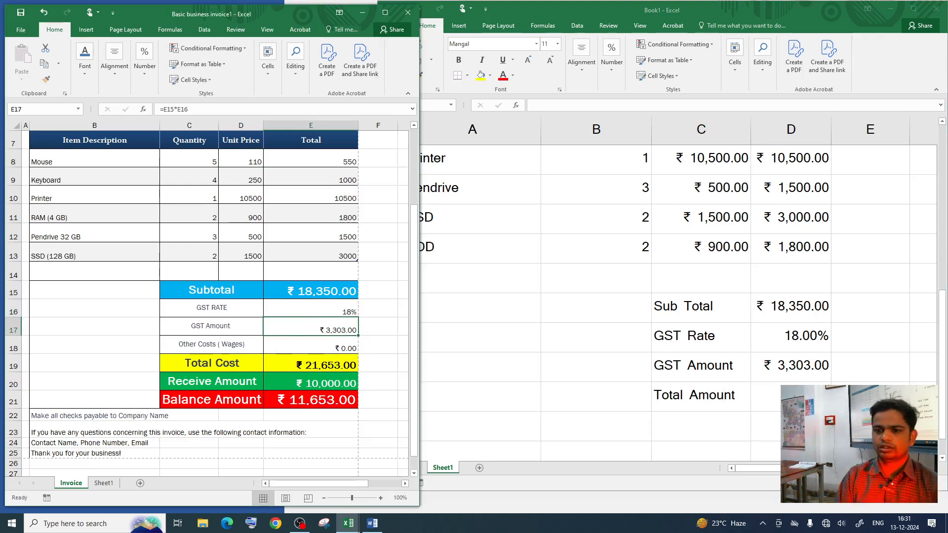
# Step: Enter =D17+D19 in D20 so Total Amount shows ₹ 21,653.00
pyautogui.click(765, 397)
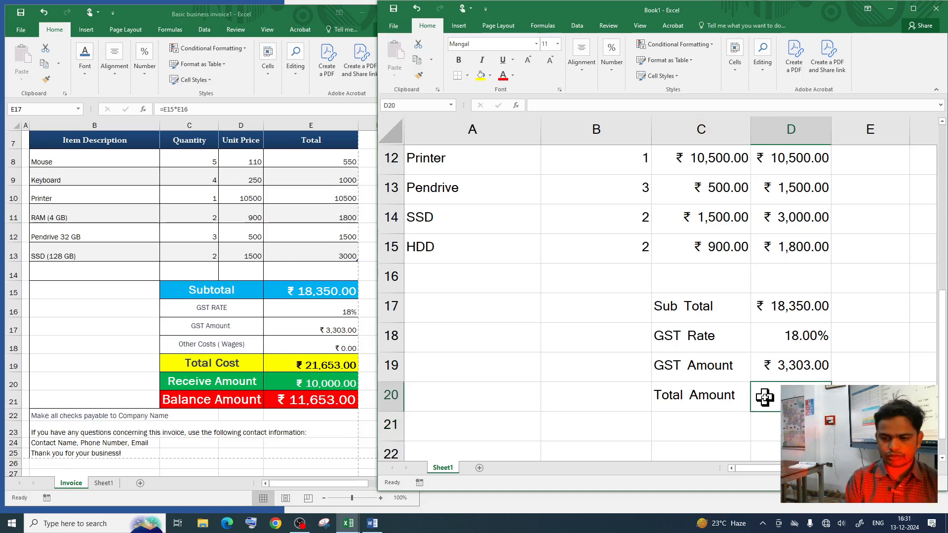
pyautogui.write('=')
pyautogui.click(769, 306)
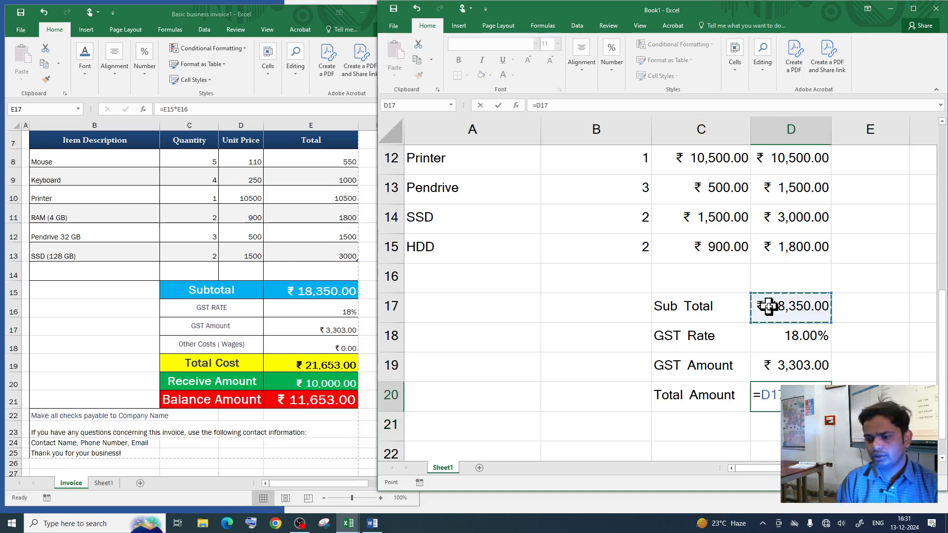
pyautogui.click(790, 367)
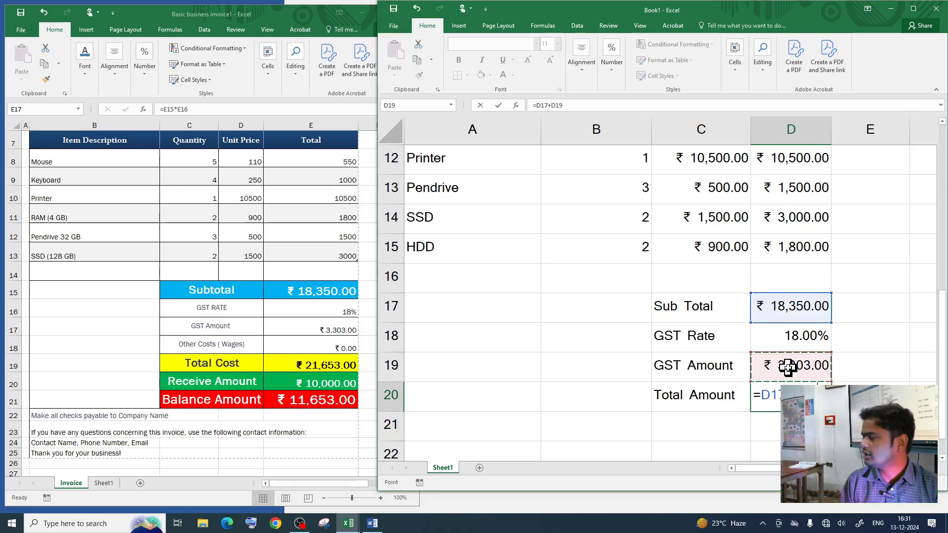
pyautogui.press('Return')
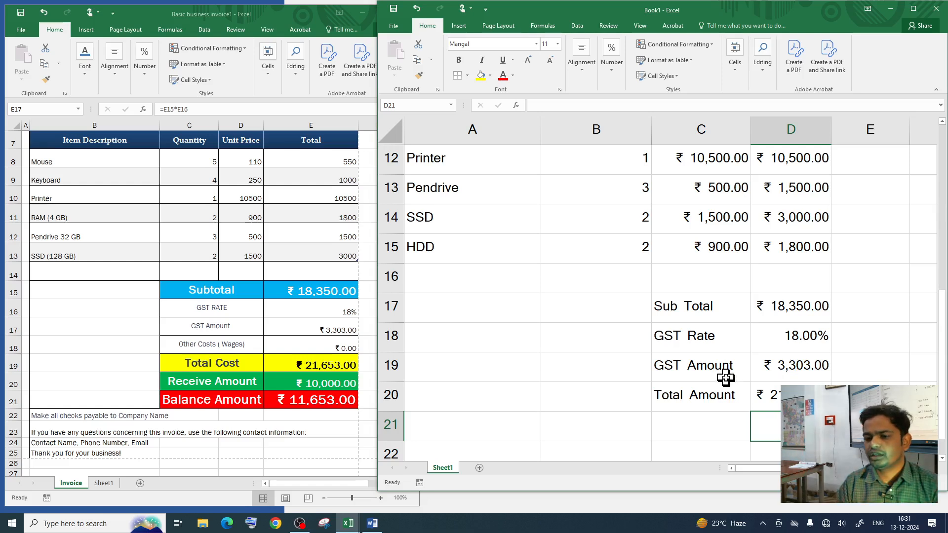
pyautogui.scroll(-3, 726, 378)
pyautogui.click(699, 347)
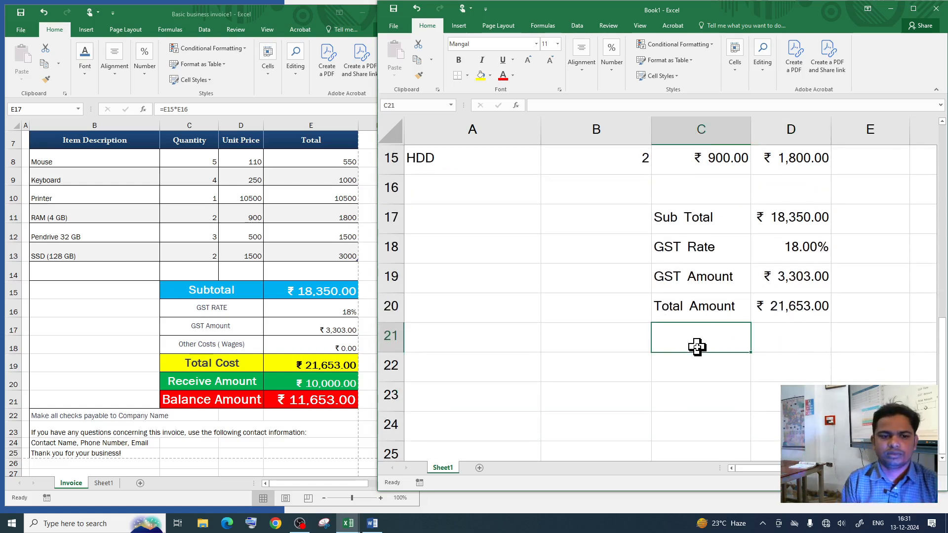
# Step: Add the 'Received Amount' label in C21 and widen column C to fit it
pyautogui.write('Received')
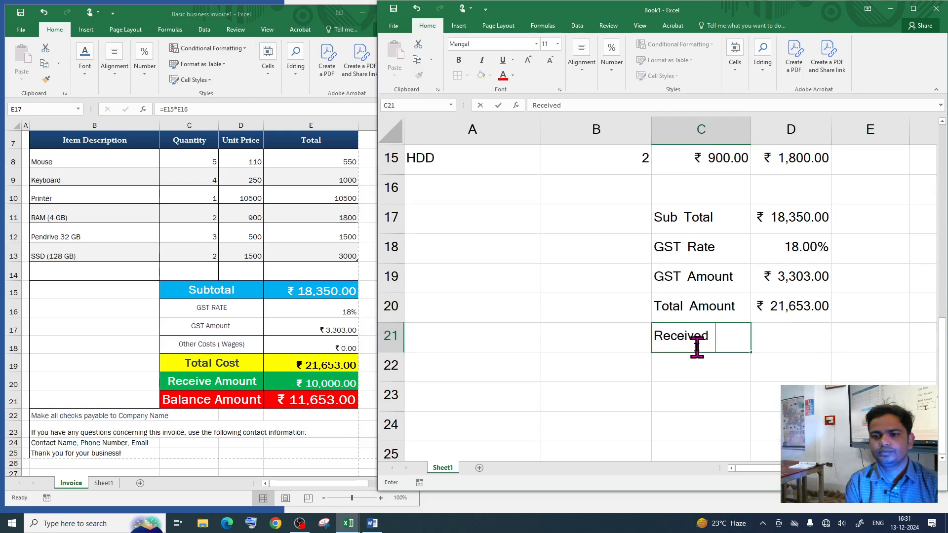
pyautogui.write(' Amount')
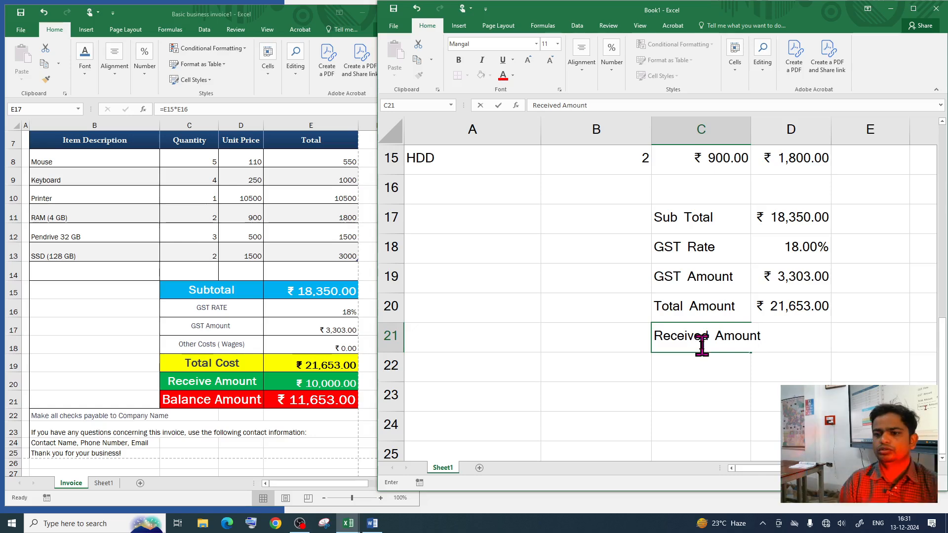
pyautogui.click(719, 396)
pyautogui.click(794, 332)
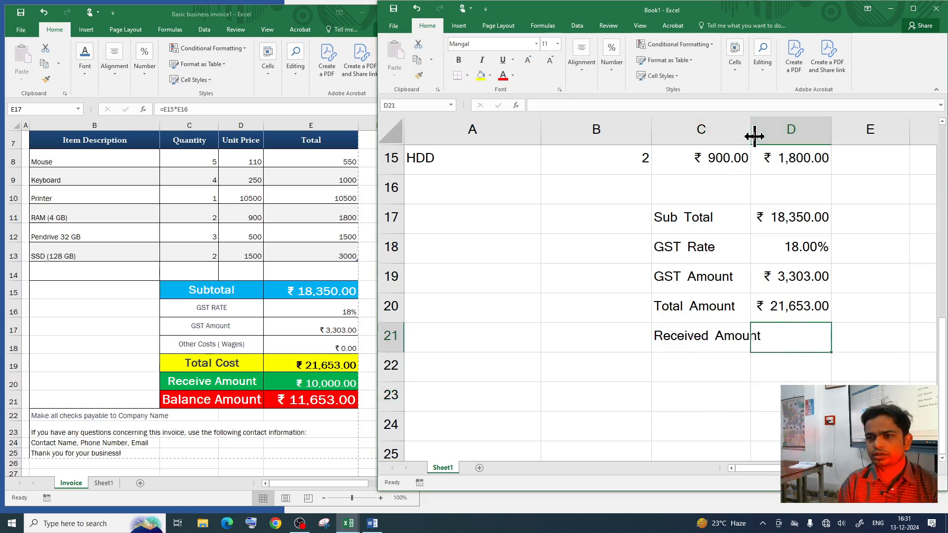
pyautogui.scroll(5, 775, 373)
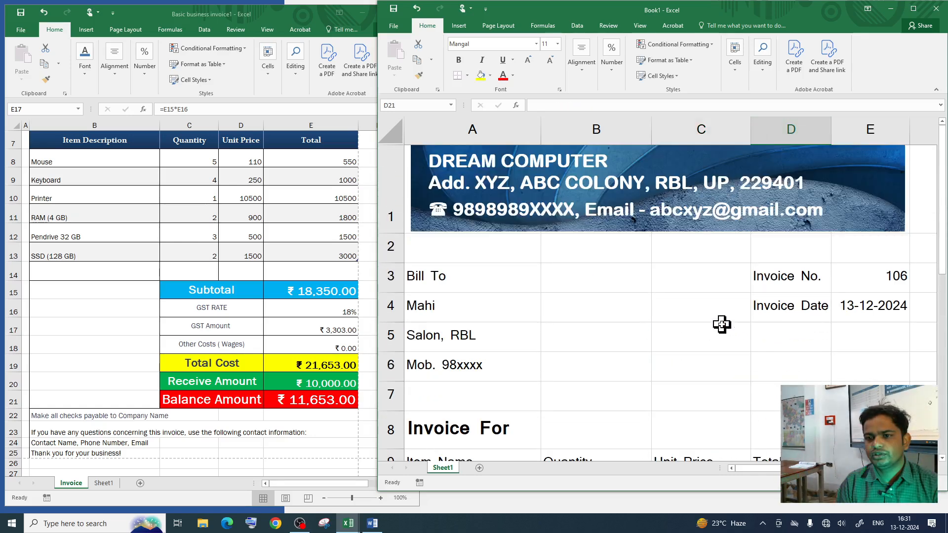
pyautogui.moveTo(750, 130); pyautogui.dragTo(768, 130)
pyautogui.scroll(-6, 648, 287)
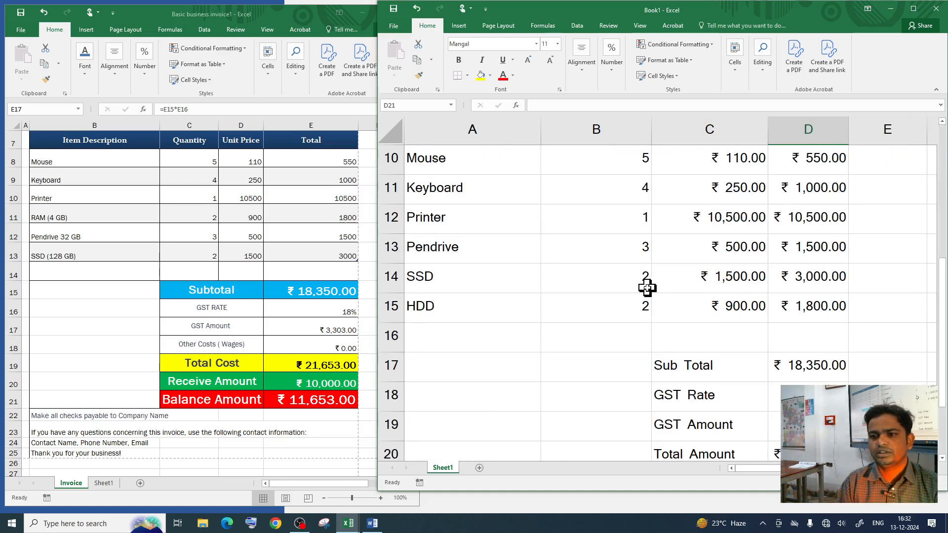
pyautogui.scroll(3, 790, 222)
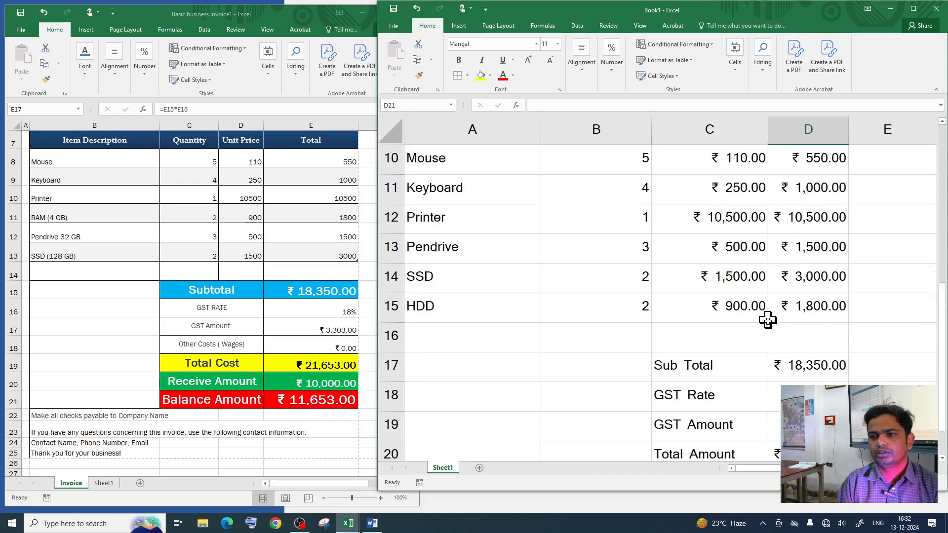
pyautogui.scroll(-2, 766, 317)
# Step: Format D21 as rupee Currency and enter the received amount of ₹ 10,000.00
pyautogui.write('=')
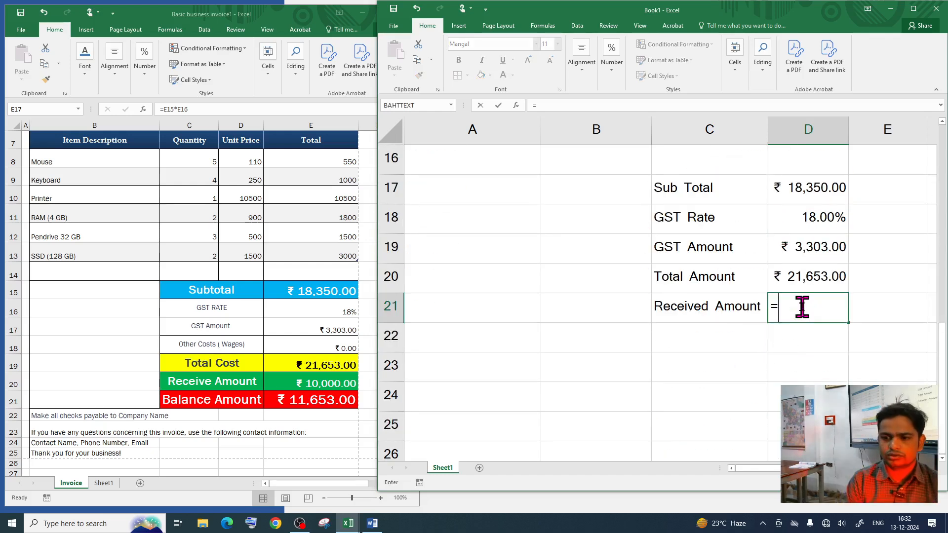
pyautogui.press('BackSpace')
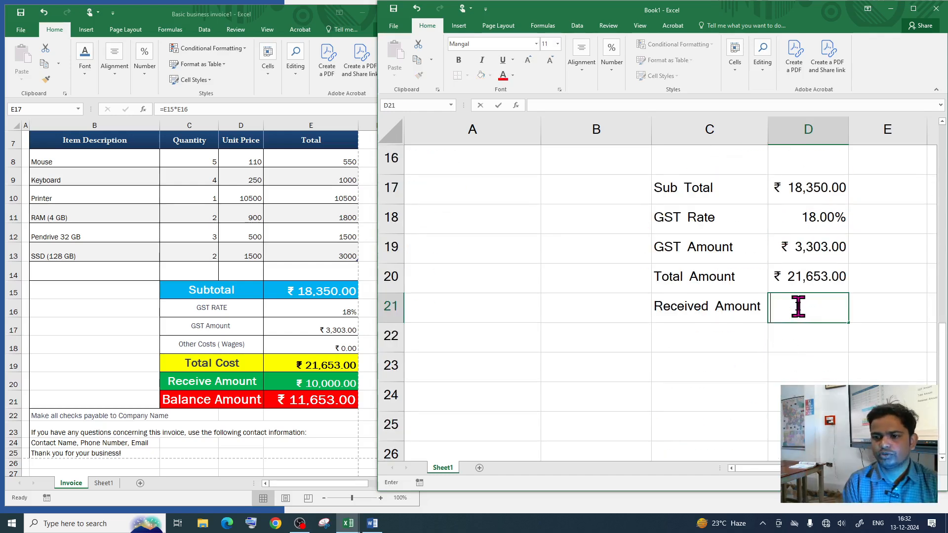
pyautogui.press('Return')
pyautogui.click(788, 311)
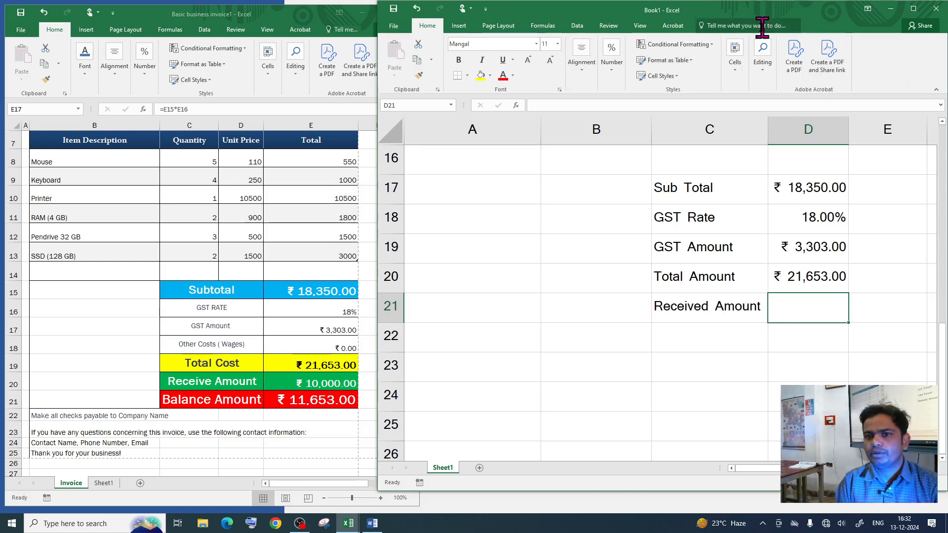
pyautogui.click(612, 55)
pyautogui.click(624, 103)
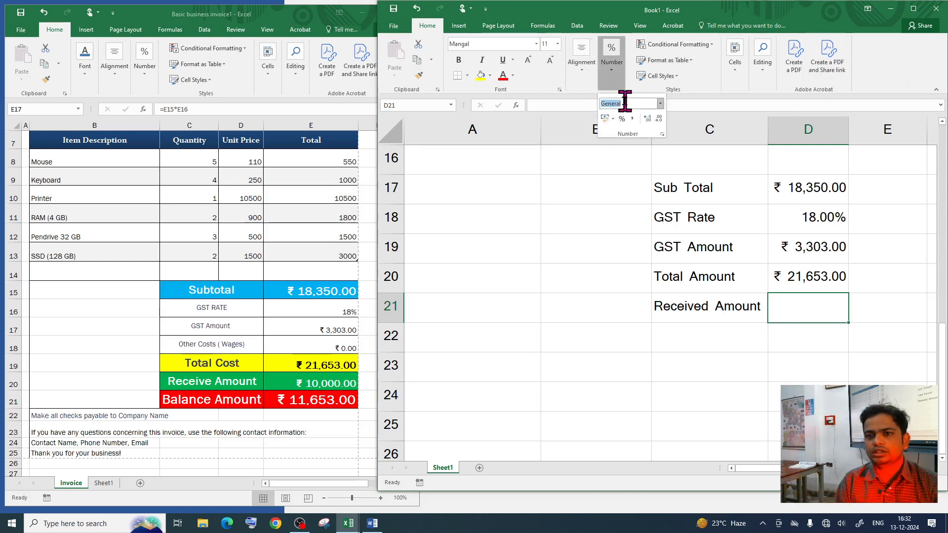
pyautogui.click(660, 103)
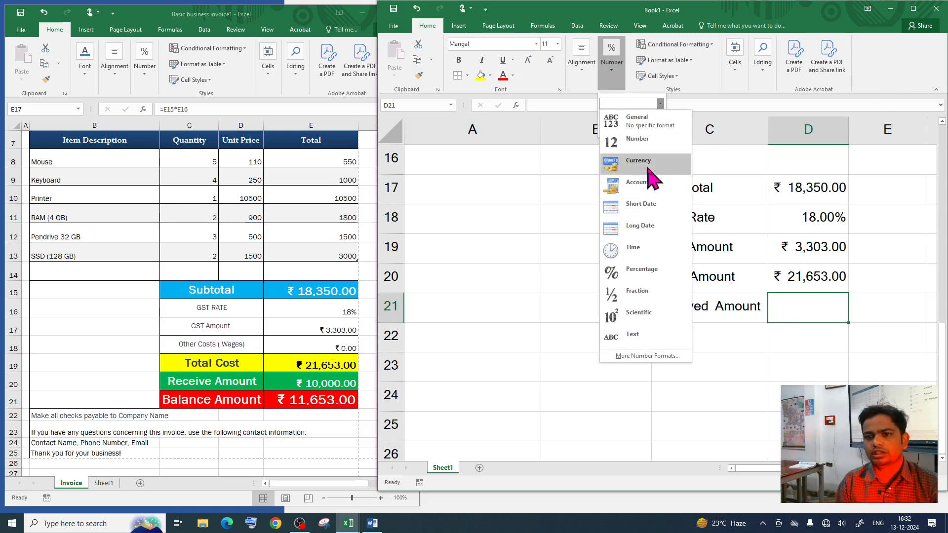
pyautogui.click(650, 179)
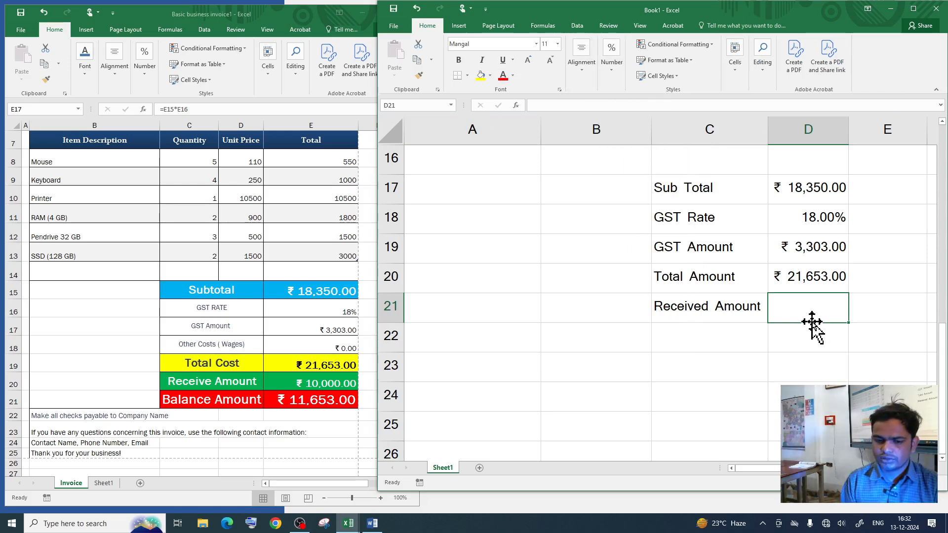
pyautogui.write('10000')
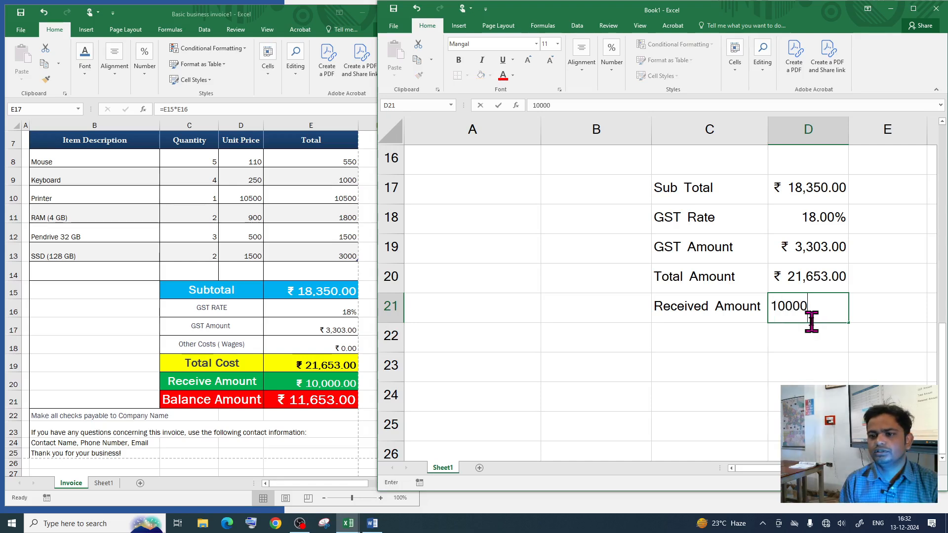
pyautogui.press('Return')
pyautogui.click(704, 339)
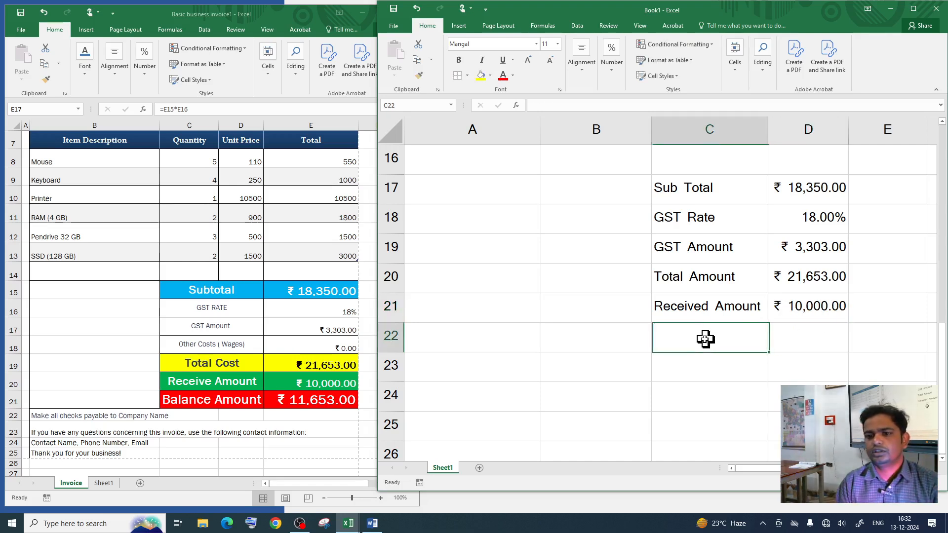
# Step: Enter 'Balance/Payable Amount' in C22, correcting the typos along the way
pyautogui.write('Bal')
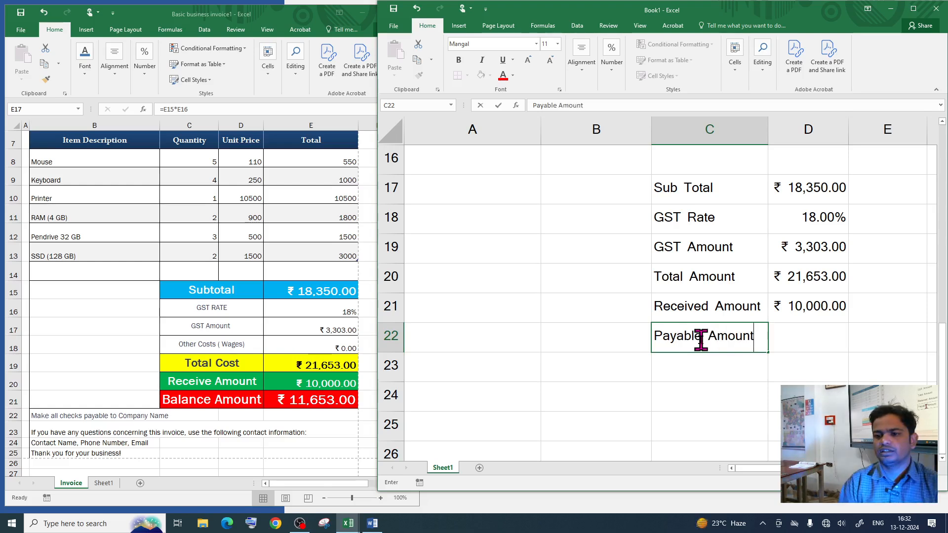
pyautogui.press('Return')
pyautogui.click(694, 343)
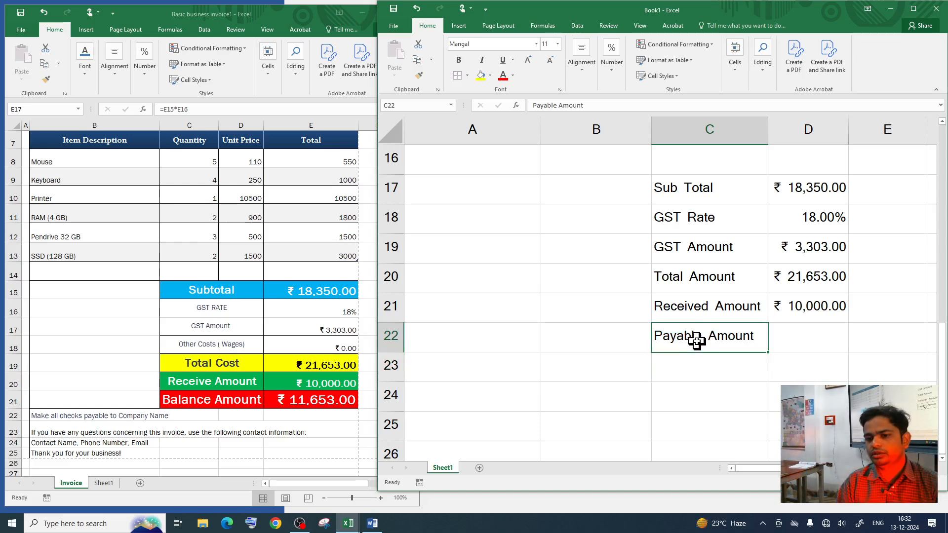
pyautogui.doubleClick(697, 341)
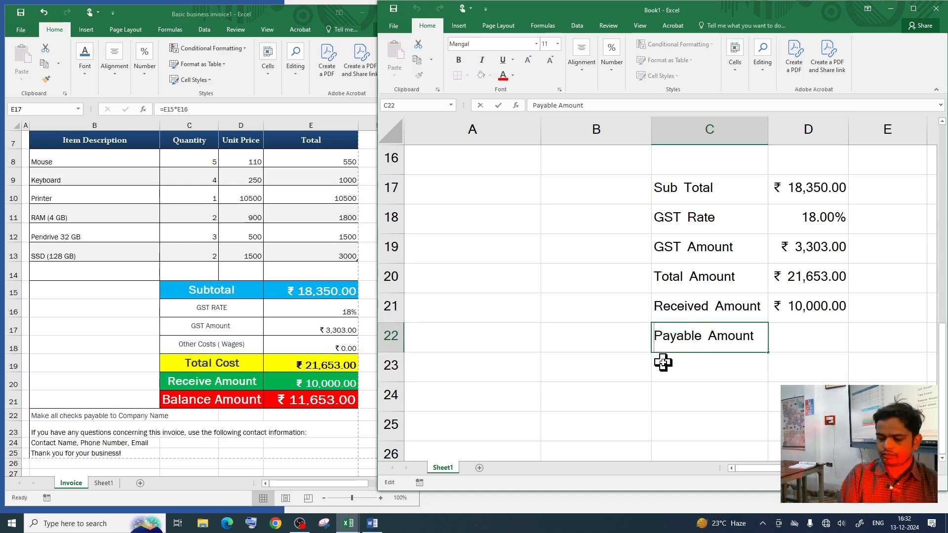
pyautogui.write('/Bal')
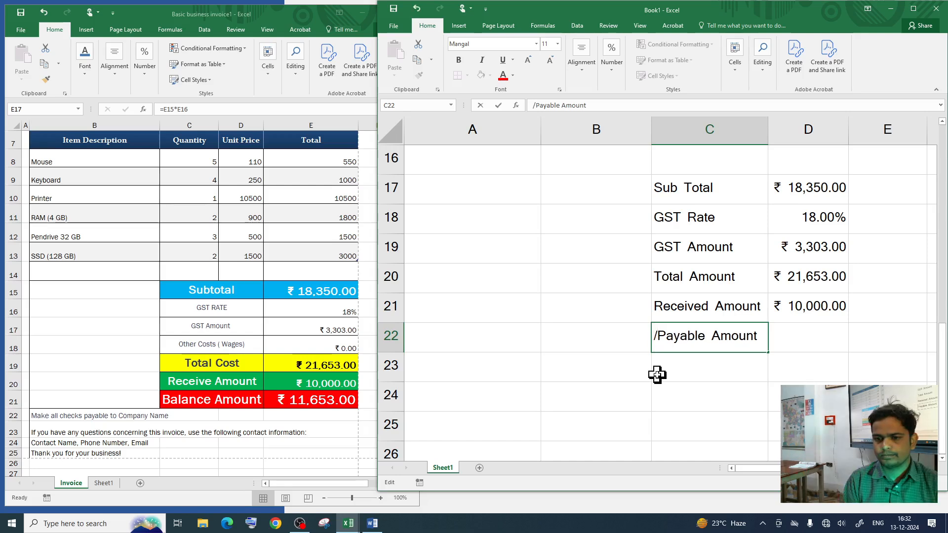
pyautogui.press('BackSpace')
pyautogui.press('BackSpace')
pyautogui.press('BackSpace')
pyautogui.press('BackSpace')
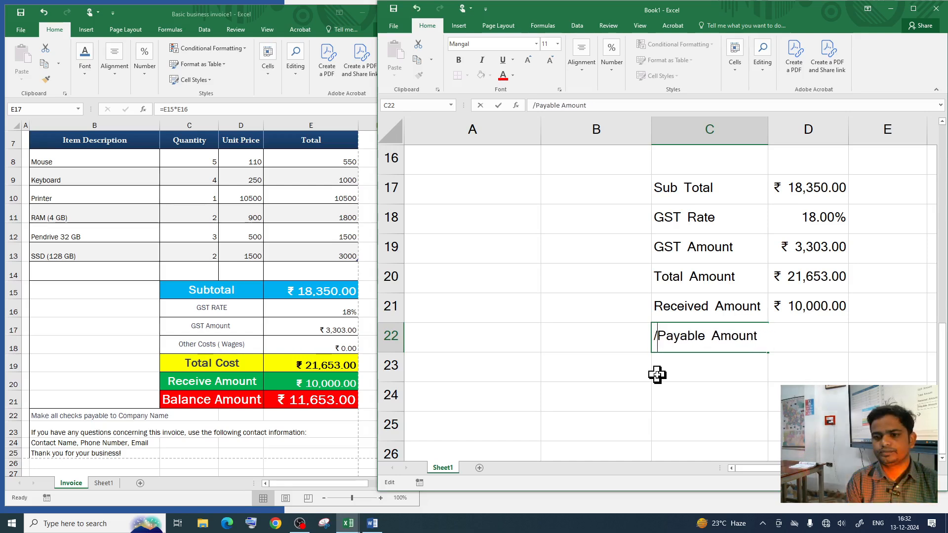
pyautogui.write('Balcnce')
pyautogui.press('BackSpace')
pyautogui.press('BackSpace')
pyautogui.press('BackSpace')
pyautogui.press('BackSpace')
pyautogui.press('BackSpace')
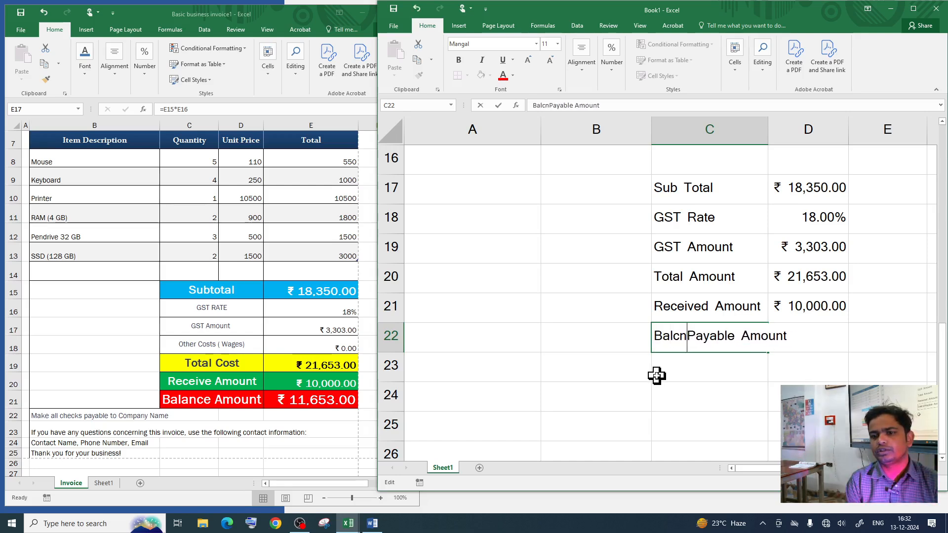
pyautogui.write('lan')
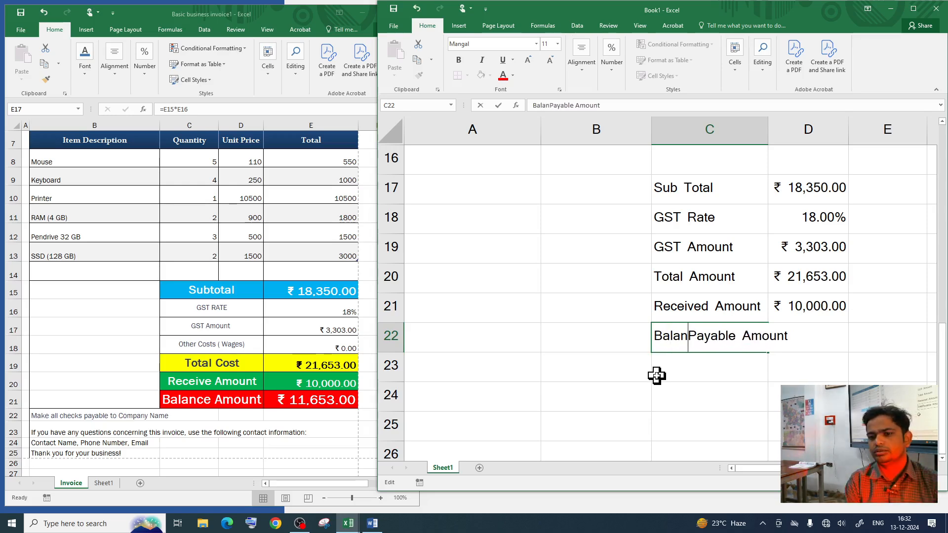
pyautogui.write('ce')
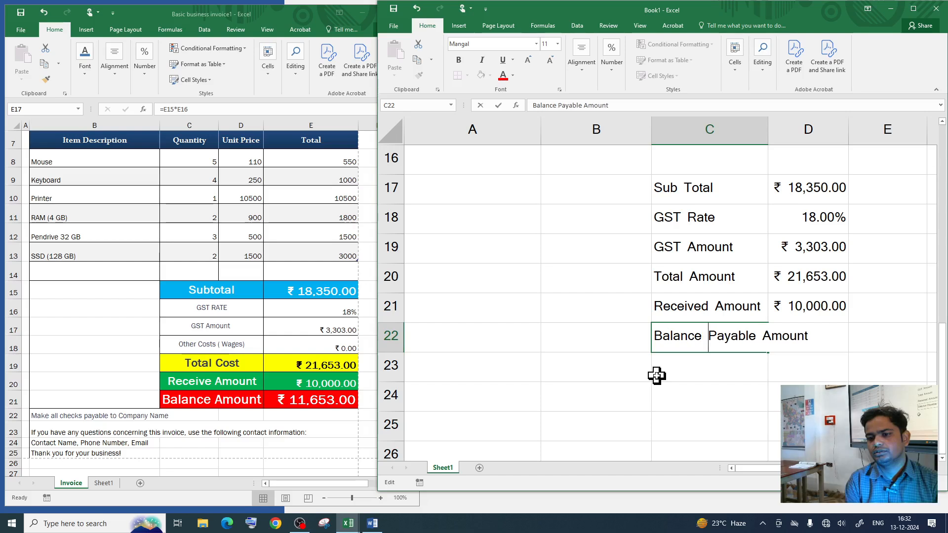
pyautogui.press('BackSpace')
pyautogui.write('/')
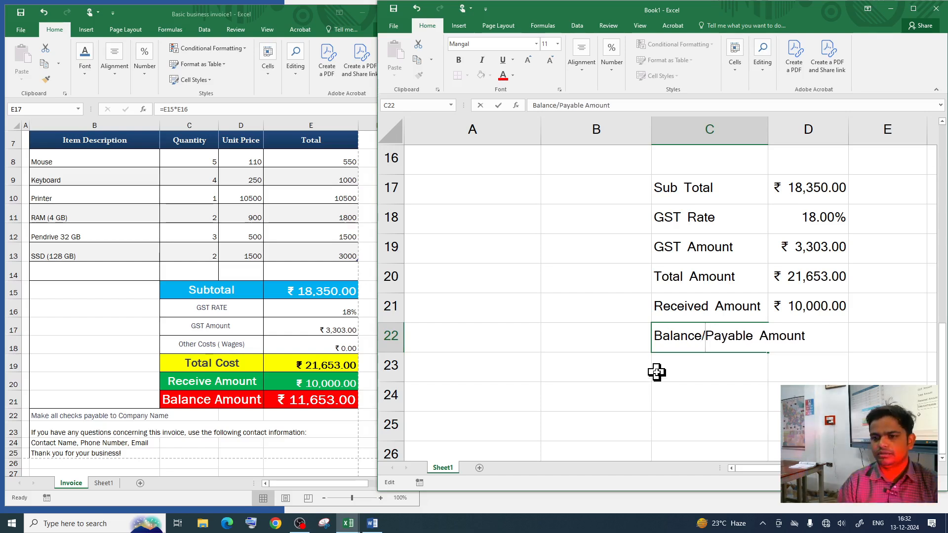
pyautogui.click(724, 396)
# Step: Maximize the Book1 window to fill the screen
pyautogui.click(750, 332)
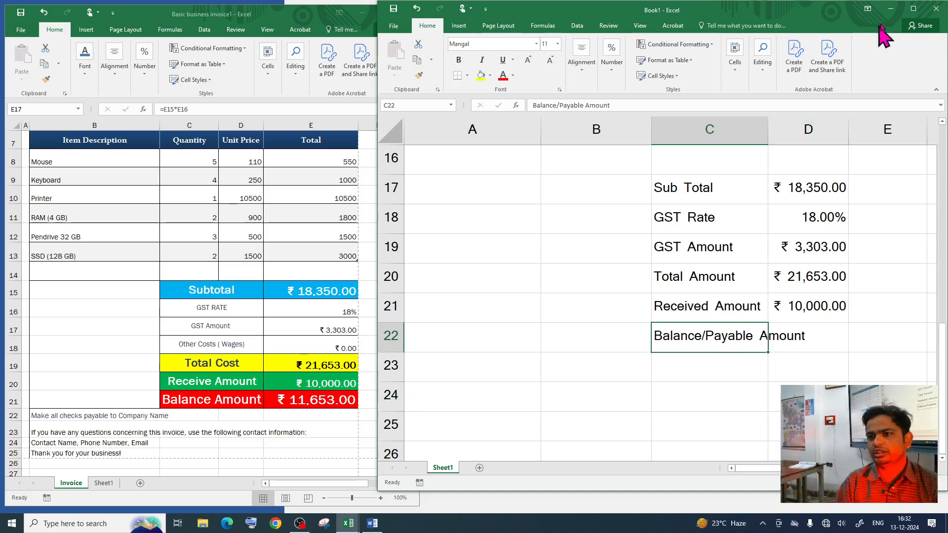
pyautogui.click(913, 8)
pyautogui.click(332, 366)
# Step: Wrap the C22 label onto two lines at size 11 and centre it
pyautogui.click(336, 341)
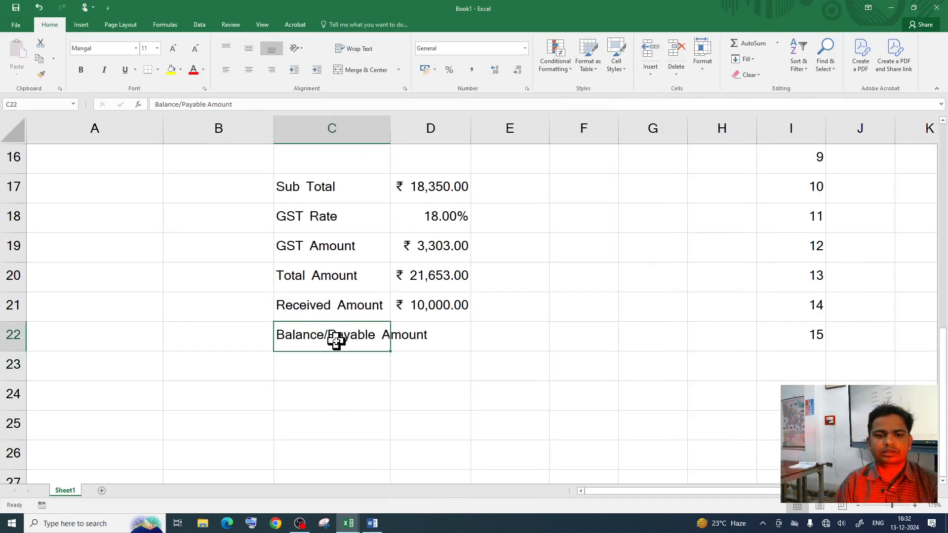
pyautogui.click(360, 49)
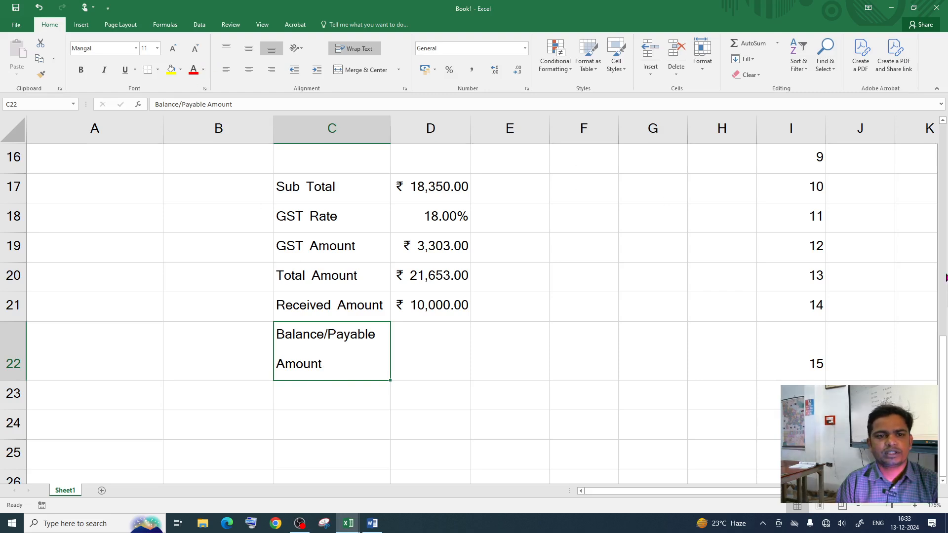
pyautogui.click(199, 49)
pyautogui.click(199, 48)
pyautogui.click(174, 48)
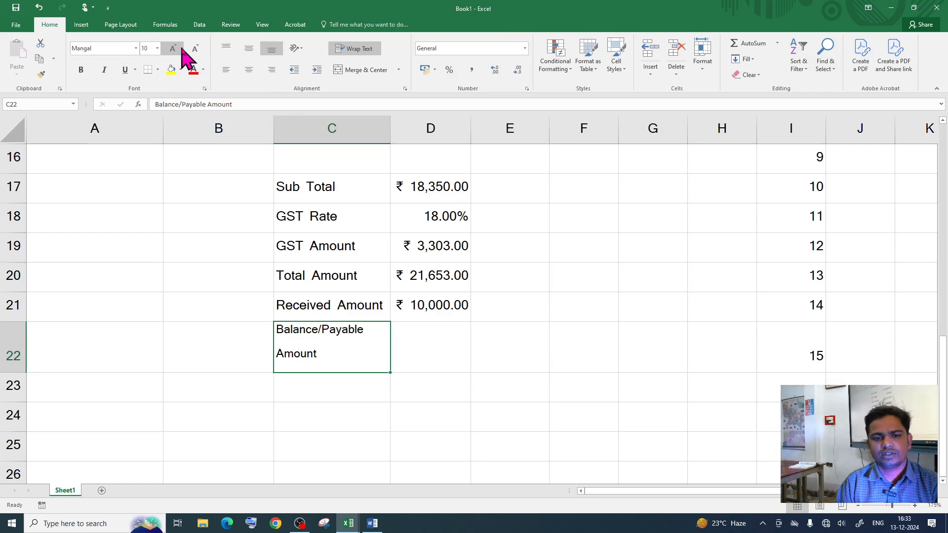
pyautogui.click(174, 48)
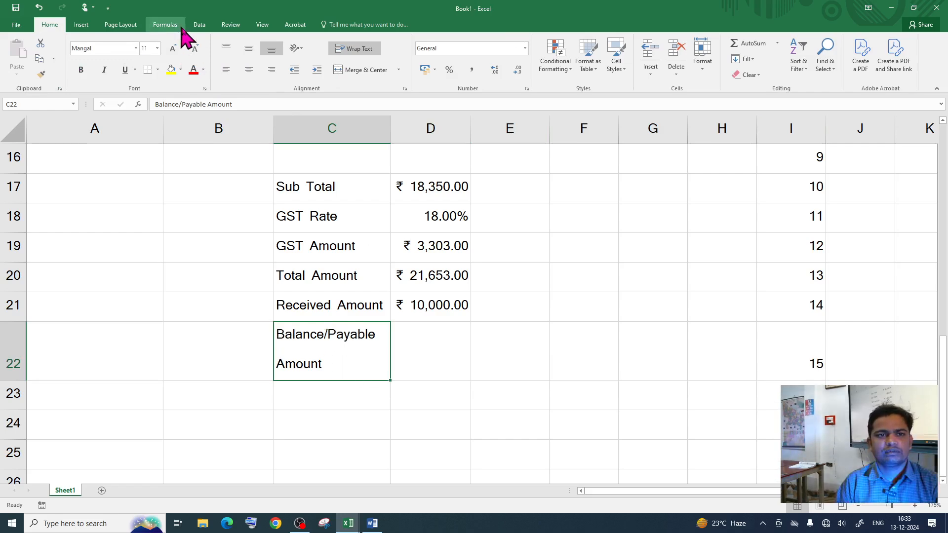
pyautogui.click(251, 70)
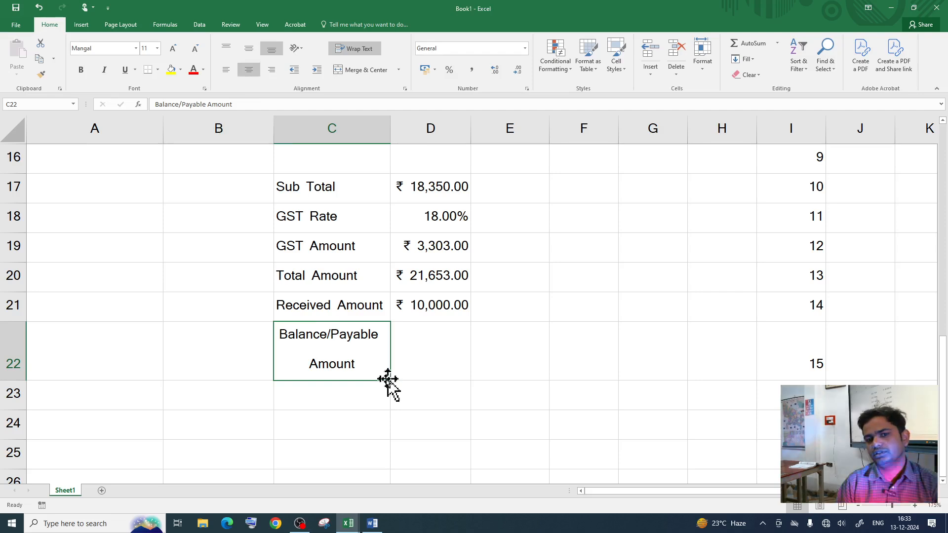
pyautogui.click(416, 351)
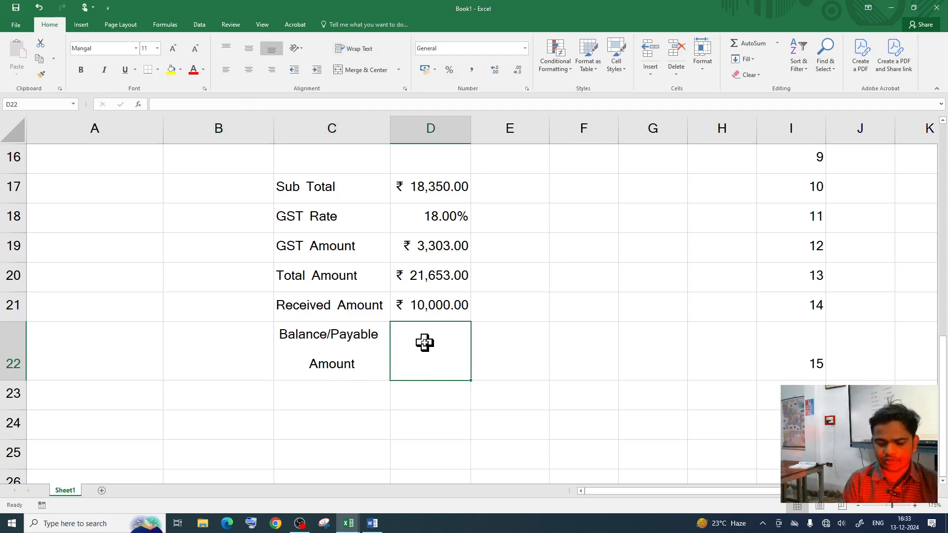
# Step: Enter =D20-D21 in D22 for a ₹ 11,653.00 balance, then restore Book1 beside the invoice
pyautogui.write('=')
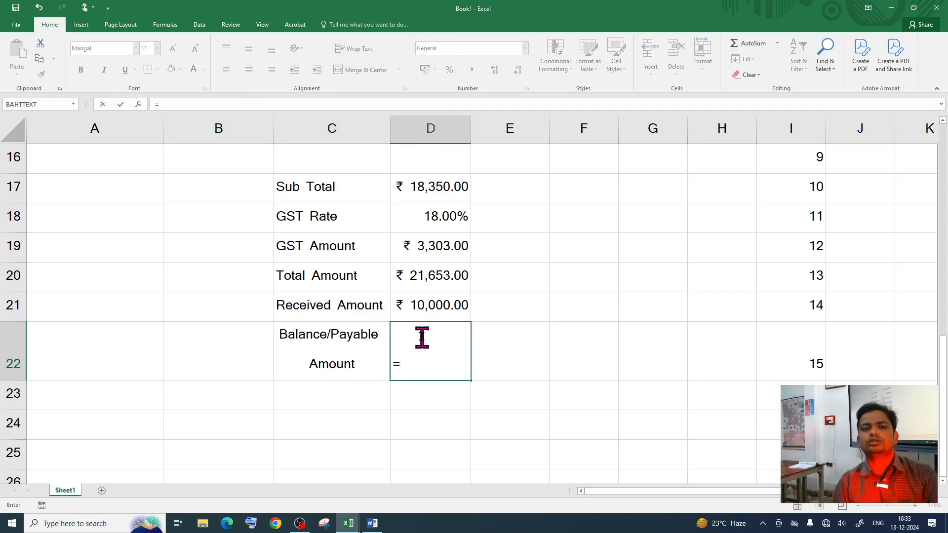
pyautogui.click(421, 283)
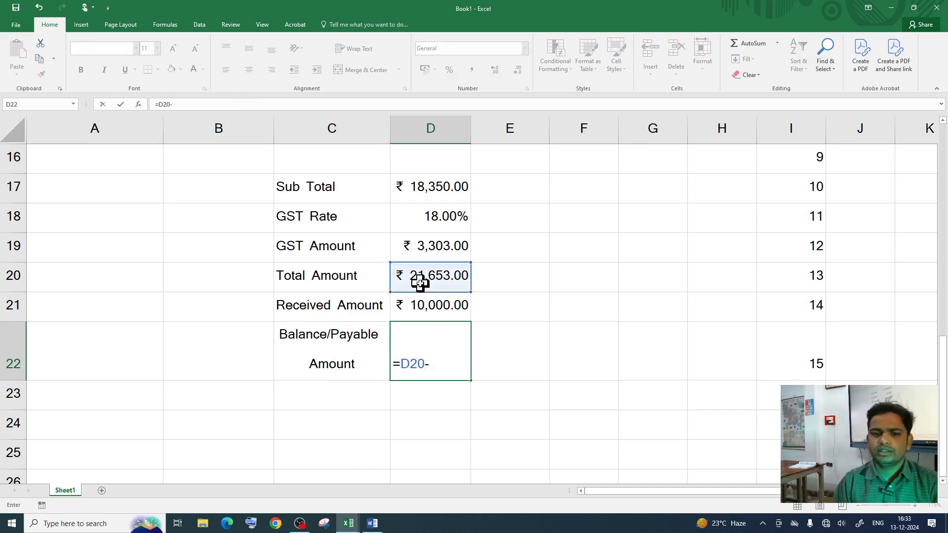
pyautogui.write('-')
pyautogui.click(417, 306)
pyautogui.press('Return')
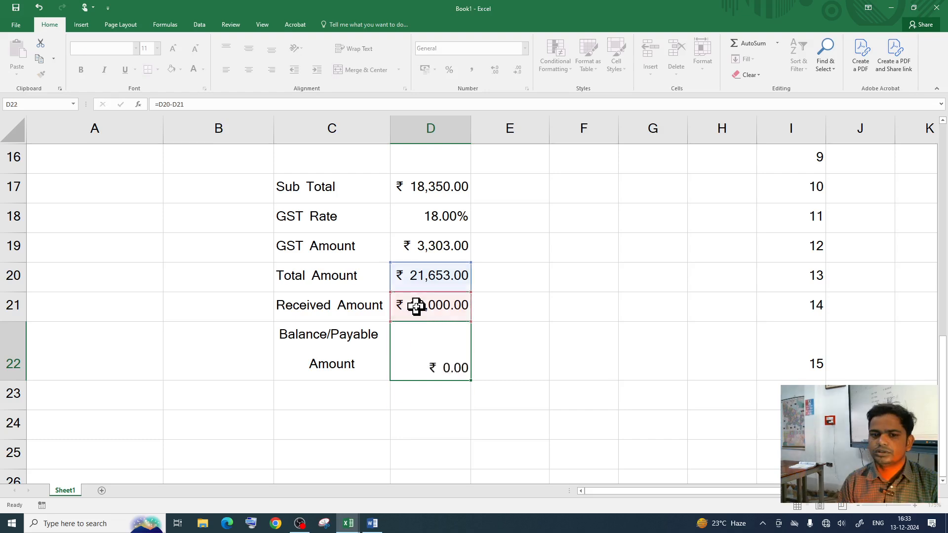
pyautogui.click(436, 368)
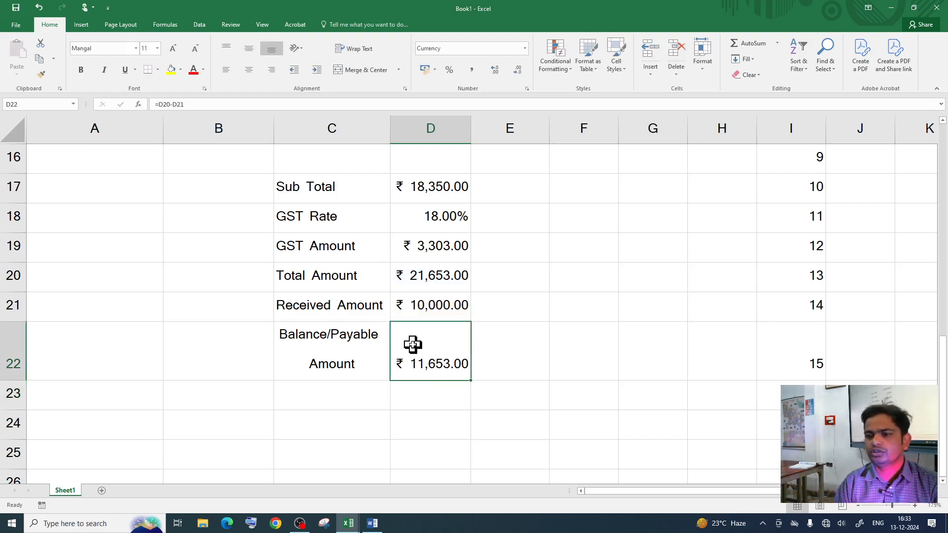
pyautogui.click(914, 7)
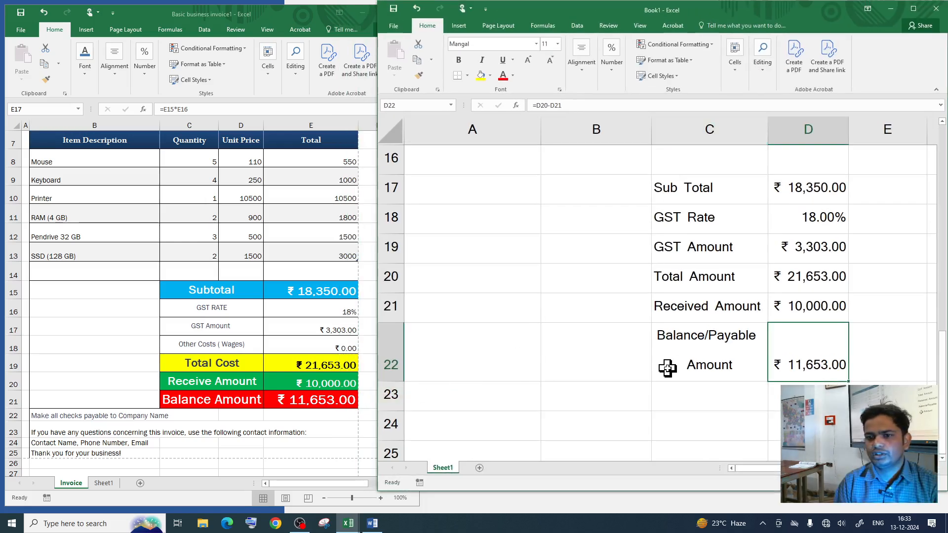
pyautogui.click(736, 188)
# Step: Fill the Sub Total row C17:D17 light blue
pyautogui.scroll(1, 692, 277)
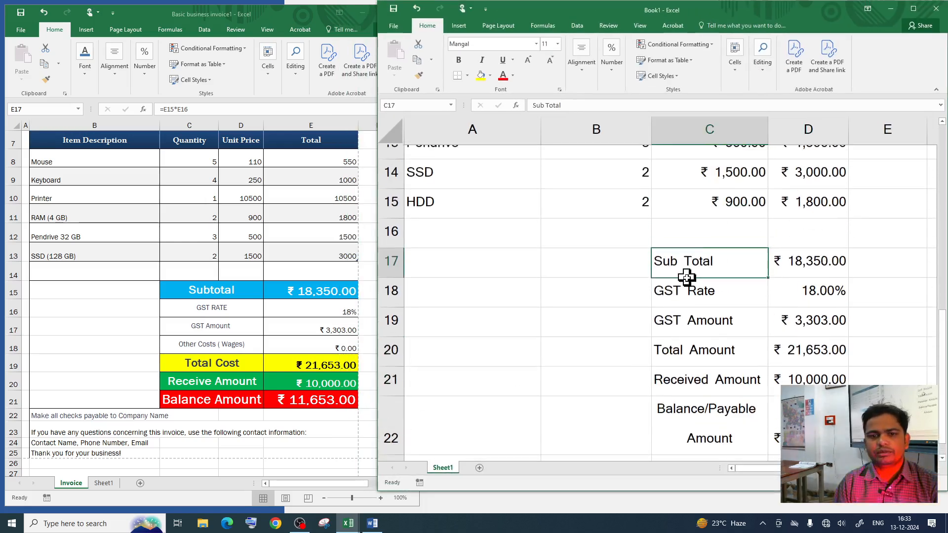
pyautogui.scroll(-1, 707, 276)
pyautogui.moveTo(660, 188); pyautogui.dragTo(805, 190)
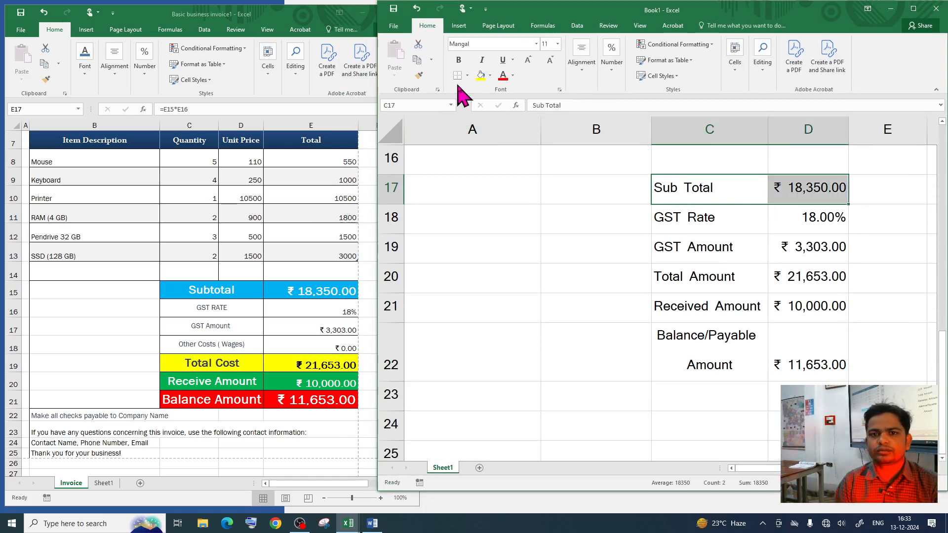
pyautogui.click(491, 75)
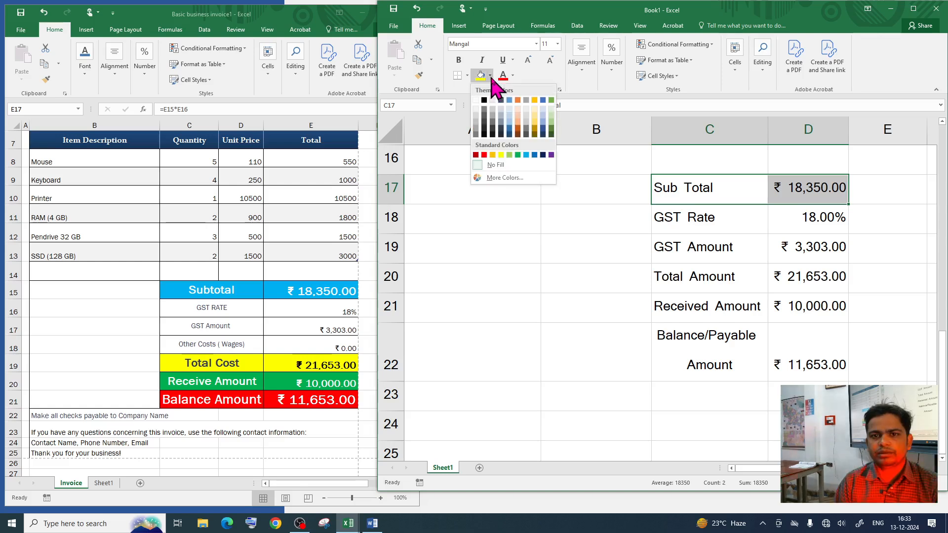
pyautogui.click(526, 155)
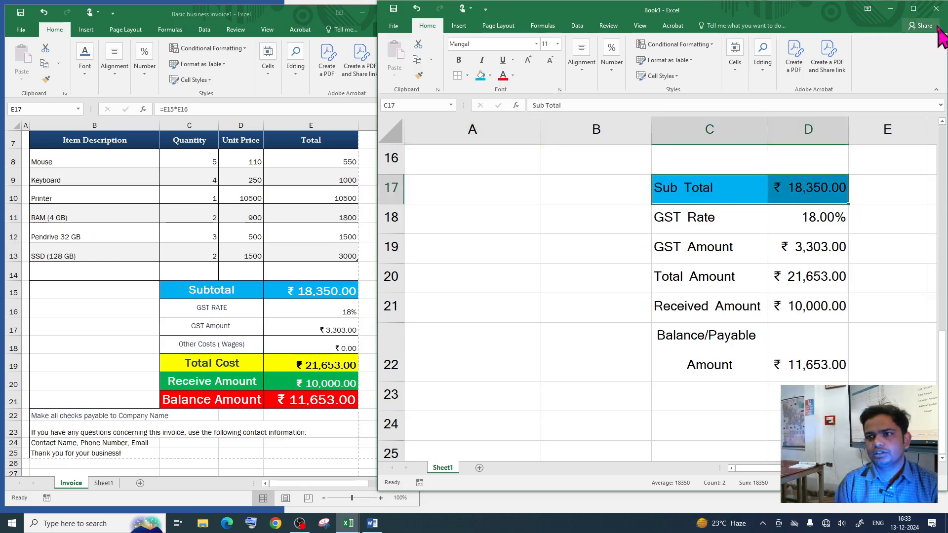
# Step: Make the Sub Total text white, bold and 12-point, and widen column D
pyautogui.click(914, 9)
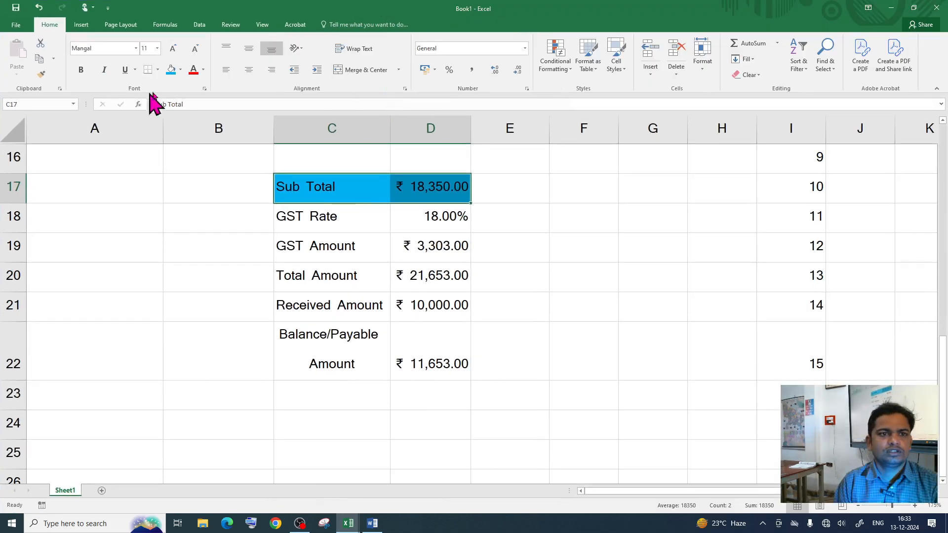
pyautogui.click(202, 70)
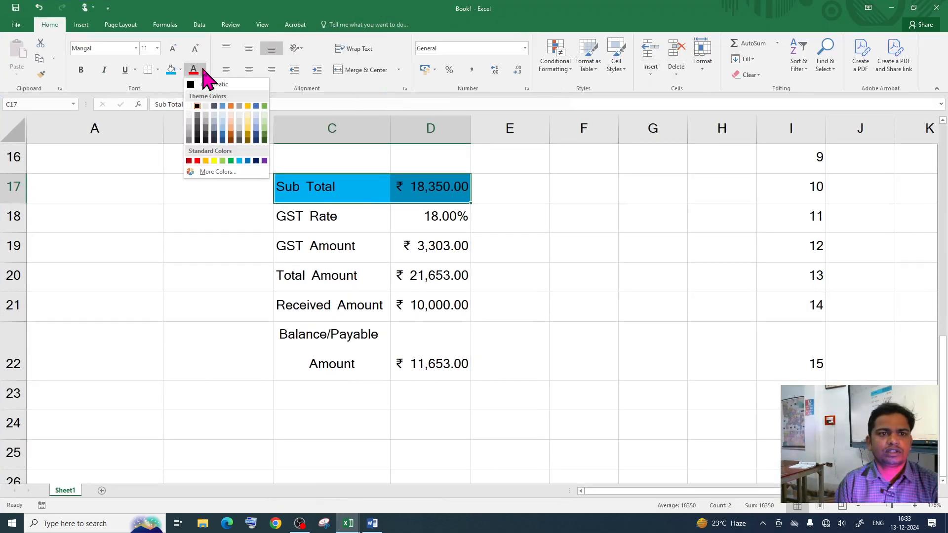
pyautogui.click(190, 106)
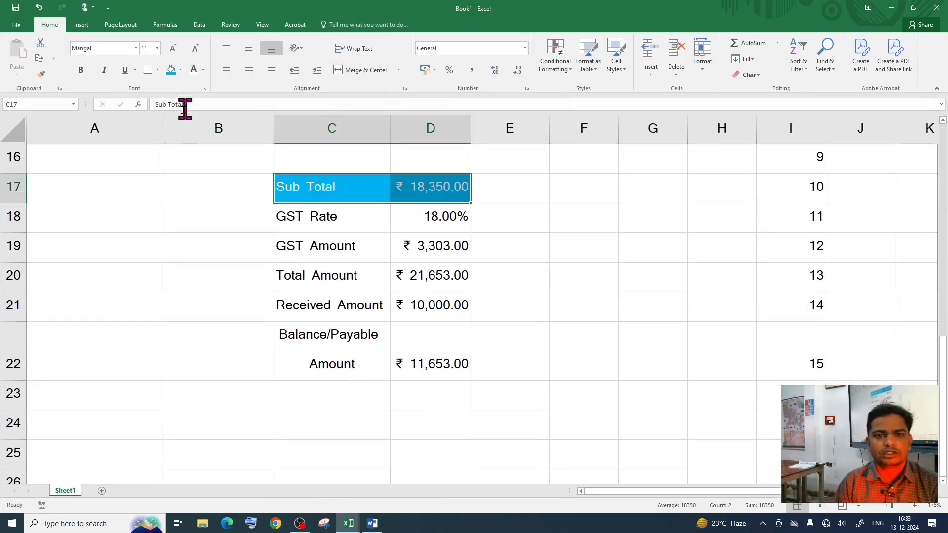
pyautogui.click(81, 69)
pyautogui.click(173, 49)
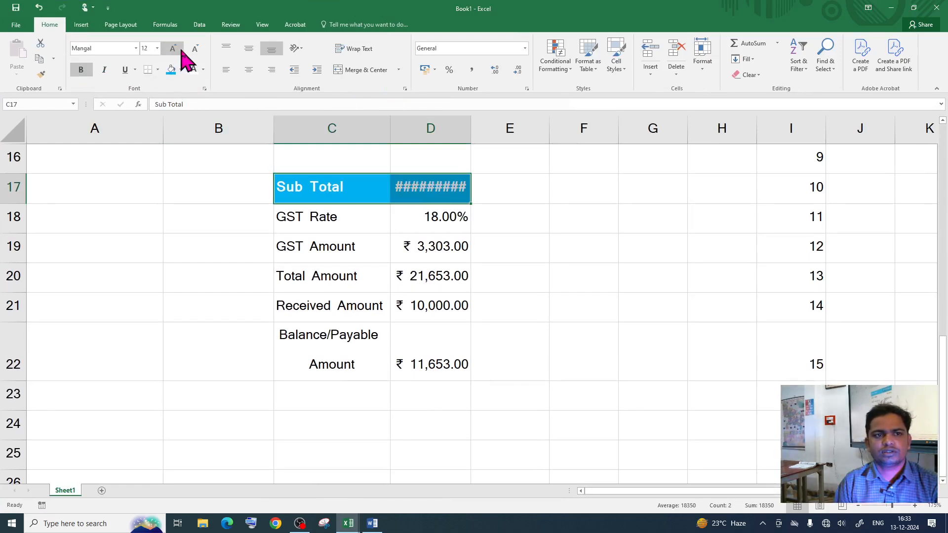
pyautogui.click(195, 49)
pyautogui.click(173, 49)
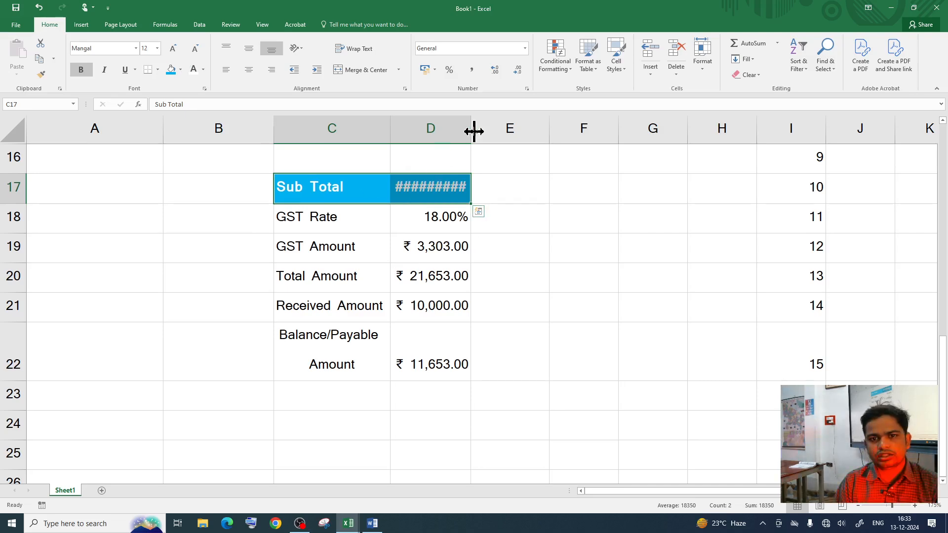
pyautogui.moveTo(471, 130); pyautogui.dragTo(475, 130)
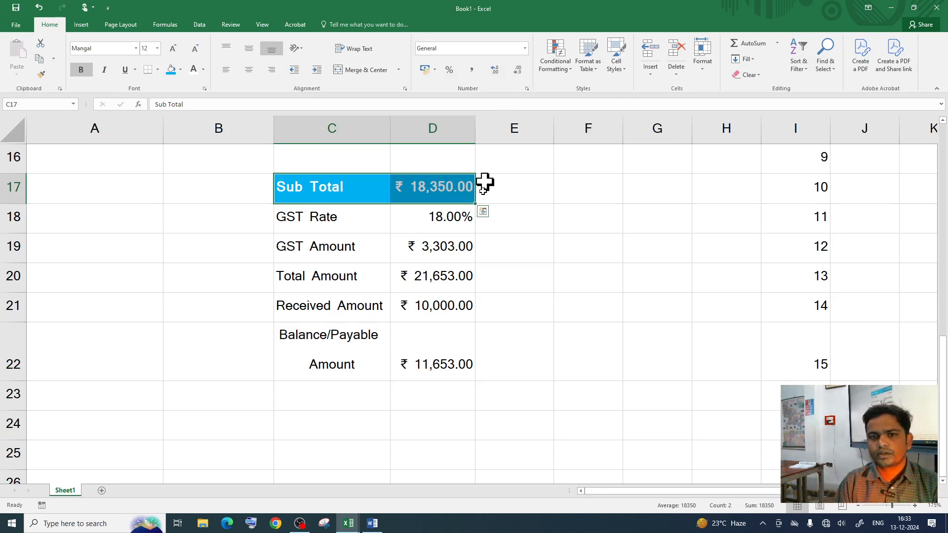
pyautogui.click(459, 249)
# Step: Remove decimals from the Sub Total, Received Amount and balance values
pyautogui.click(457, 183)
pyautogui.click(517, 70)
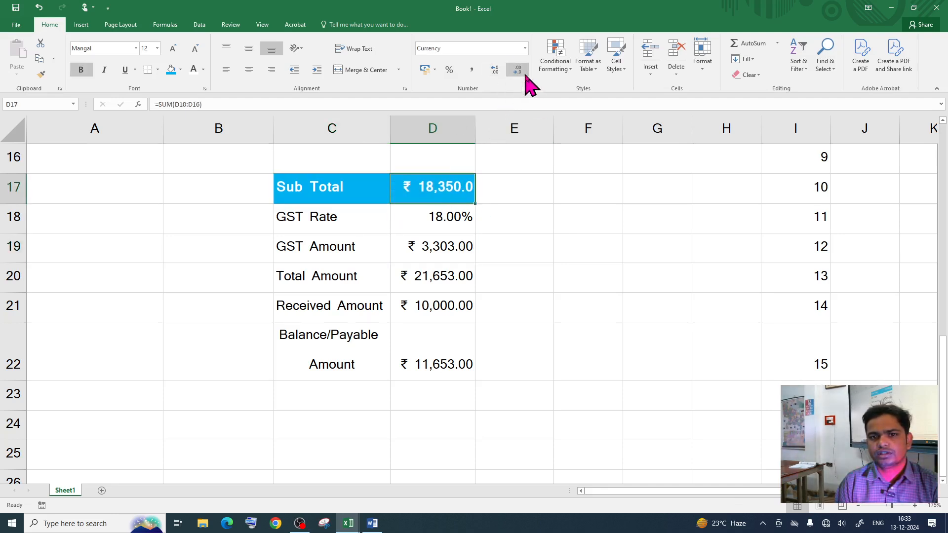
pyautogui.click(523, 73)
pyautogui.click(461, 305)
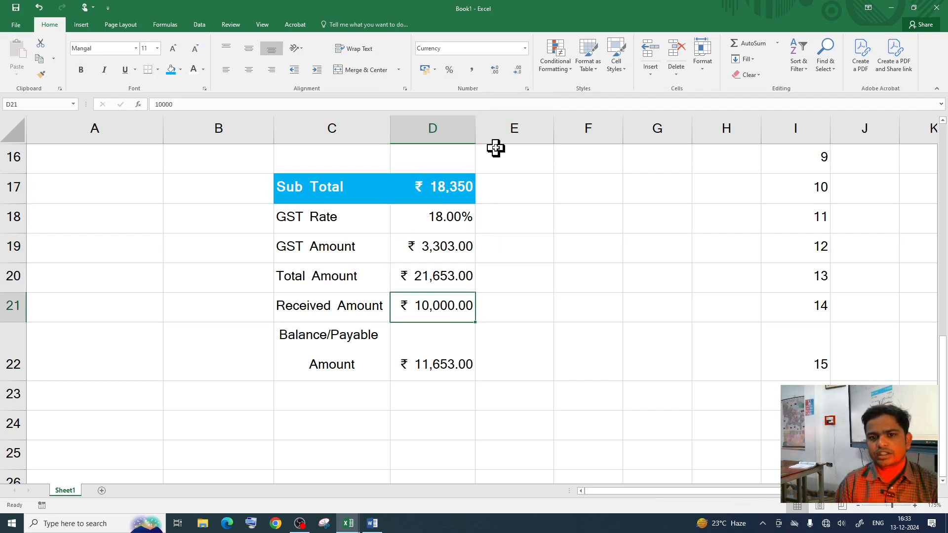
pyautogui.click(517, 71)
pyautogui.click(517, 70)
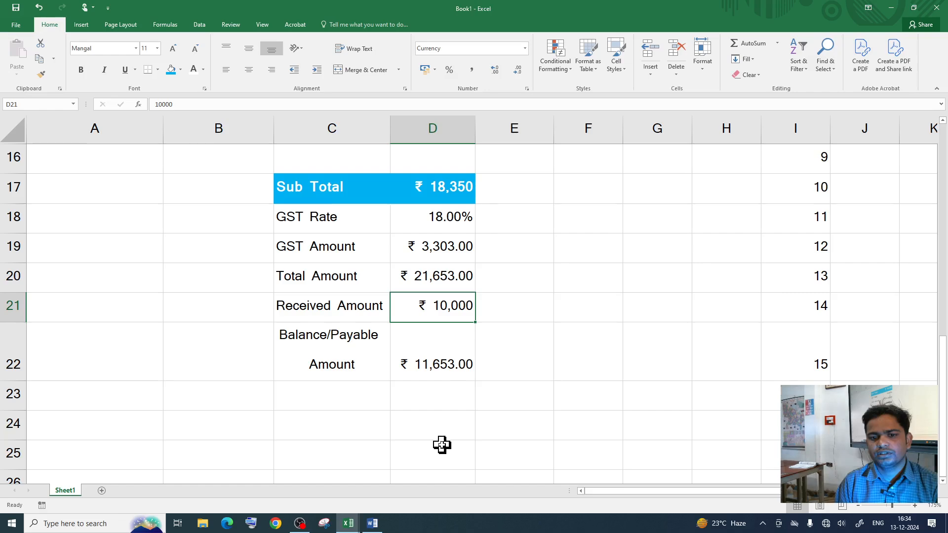
pyautogui.click(443, 375)
pyautogui.click(515, 70)
pyautogui.click(515, 71)
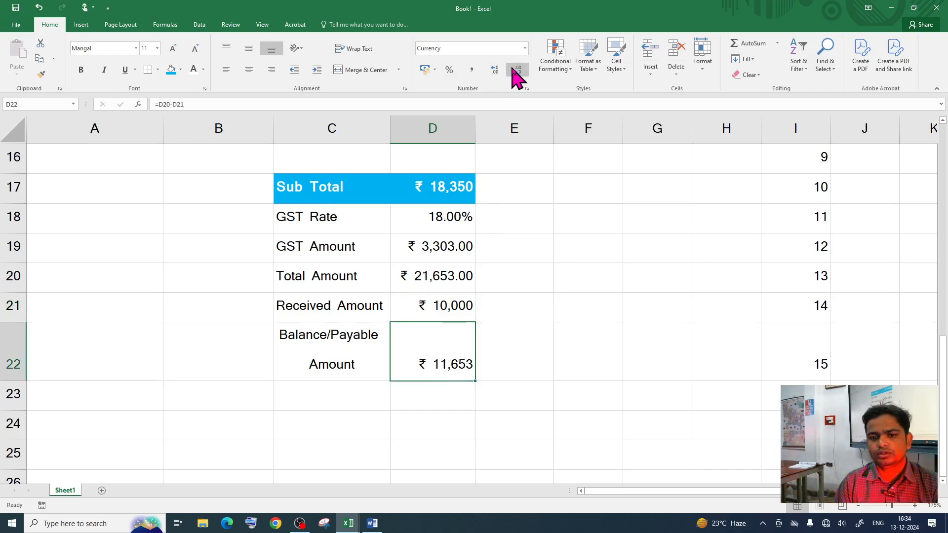
pyautogui.click(469, 397)
# Step: Remove decimals from the item totals D10:D15 and the unit prices in column C
pyautogui.scroll(5, 466, 387)
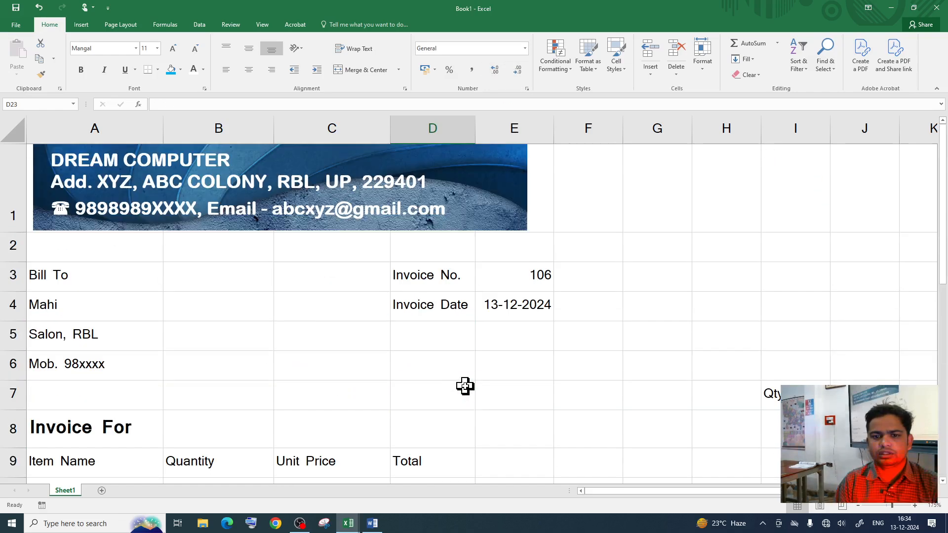
pyautogui.scroll(-2, 463, 385)
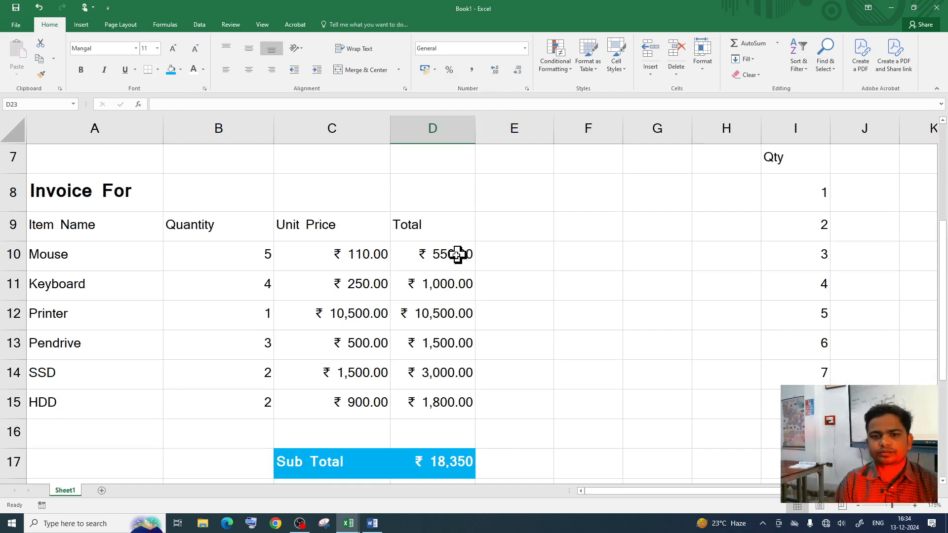
pyautogui.moveTo(457, 254); pyautogui.dragTo(444, 396)
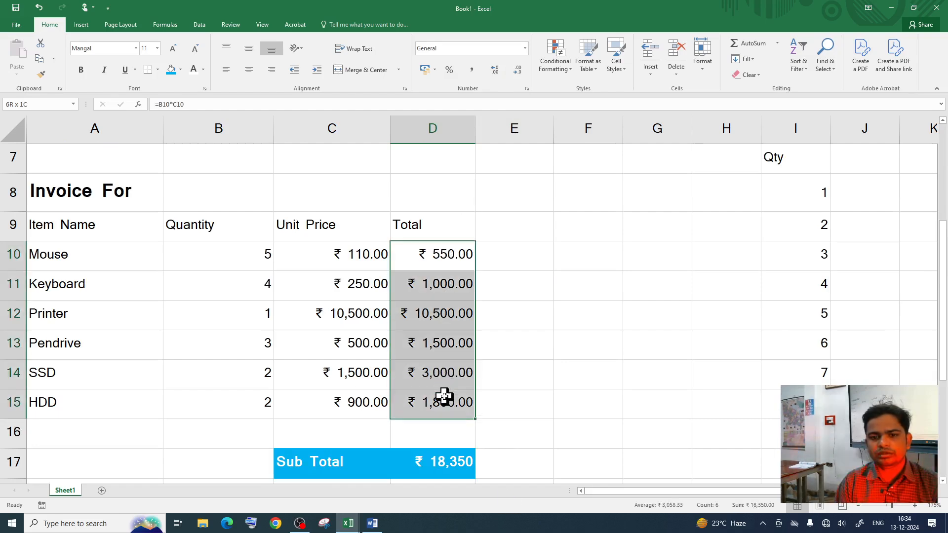
pyautogui.click(517, 73)
pyautogui.click(517, 73)
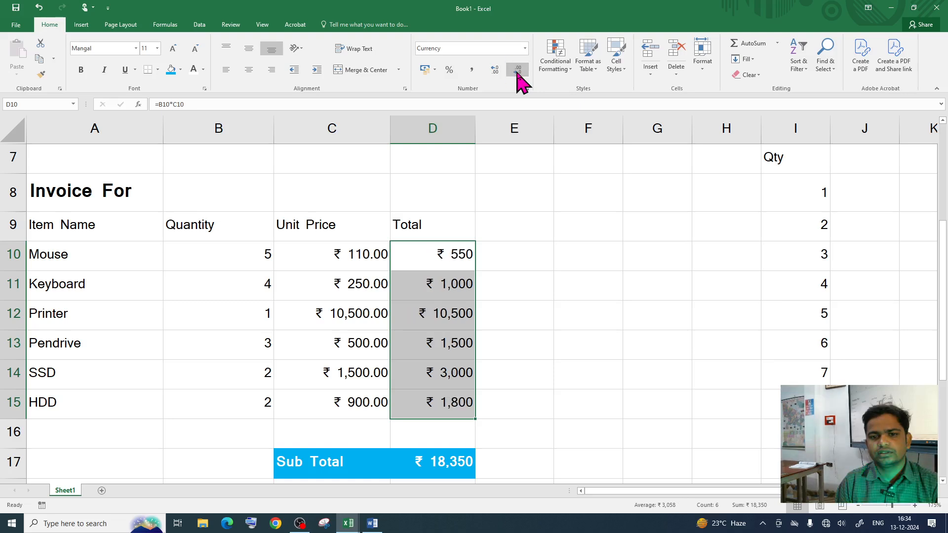
pyautogui.click(522, 282)
pyautogui.moveTo(371, 254); pyautogui.dragTo(378, 403)
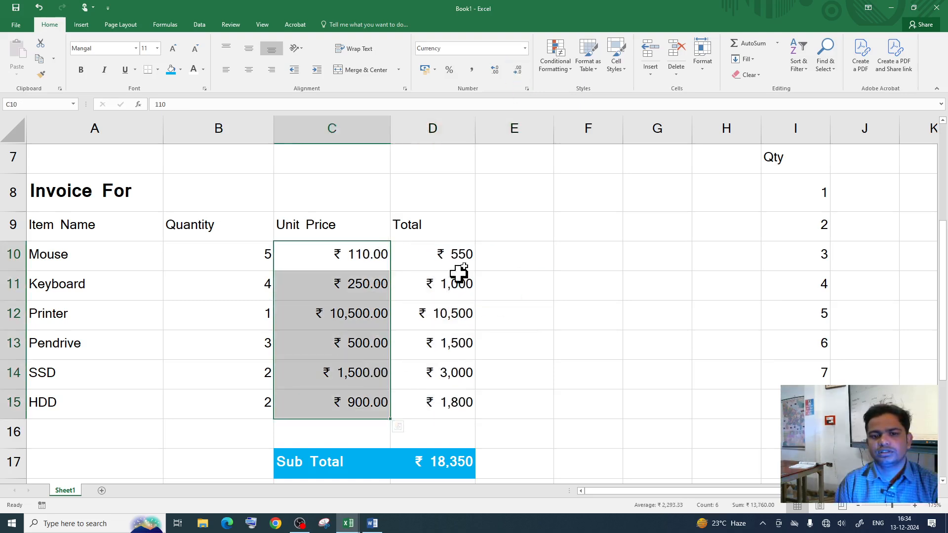
pyautogui.click(518, 72)
pyautogui.click(518, 71)
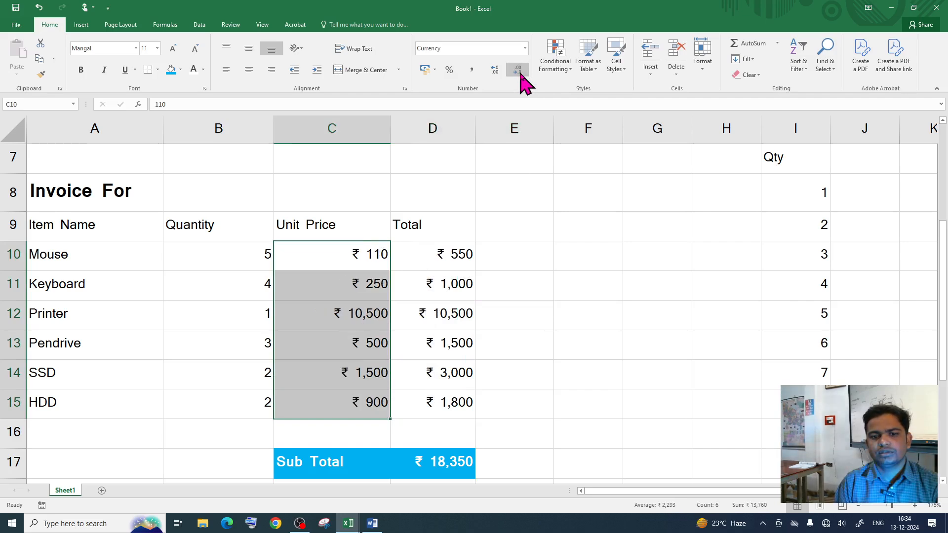
pyautogui.click(508, 289)
# Step: Remove decimals from GST and Total Amount, then restore Book1 beside the reference invoice
pyautogui.scroll(-4, 531, 286)
pyautogui.scroll(2, 510, 305)
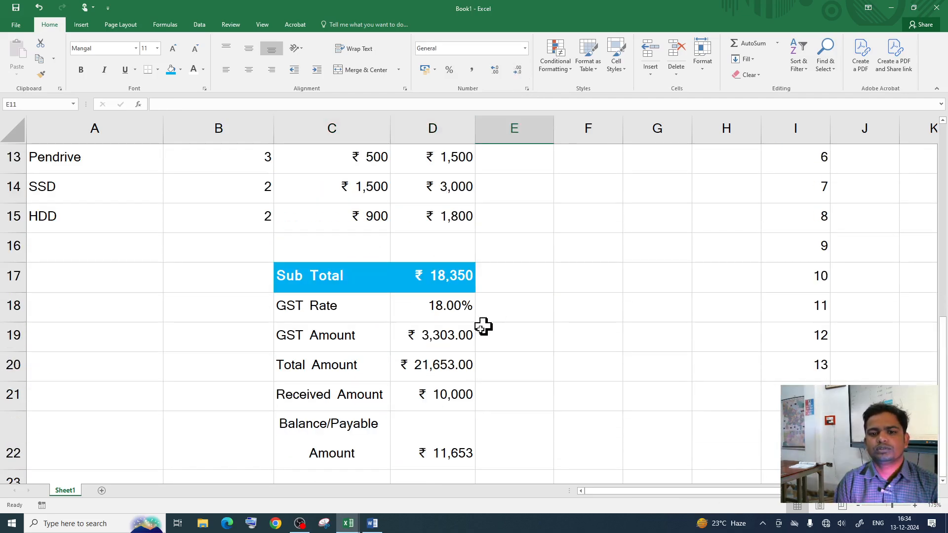
pyautogui.moveTo(434, 332); pyautogui.dragTo(440, 373)
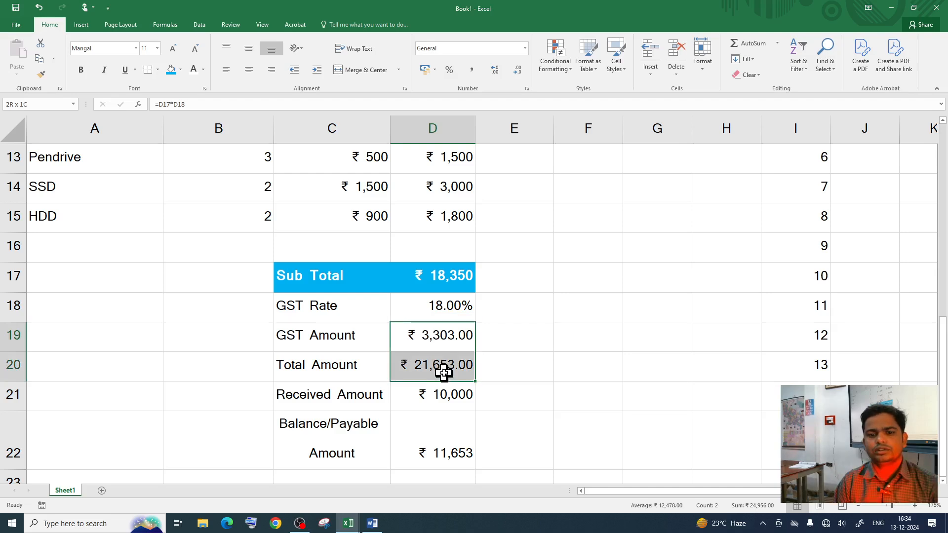
pyautogui.click(520, 75)
pyautogui.click(520, 74)
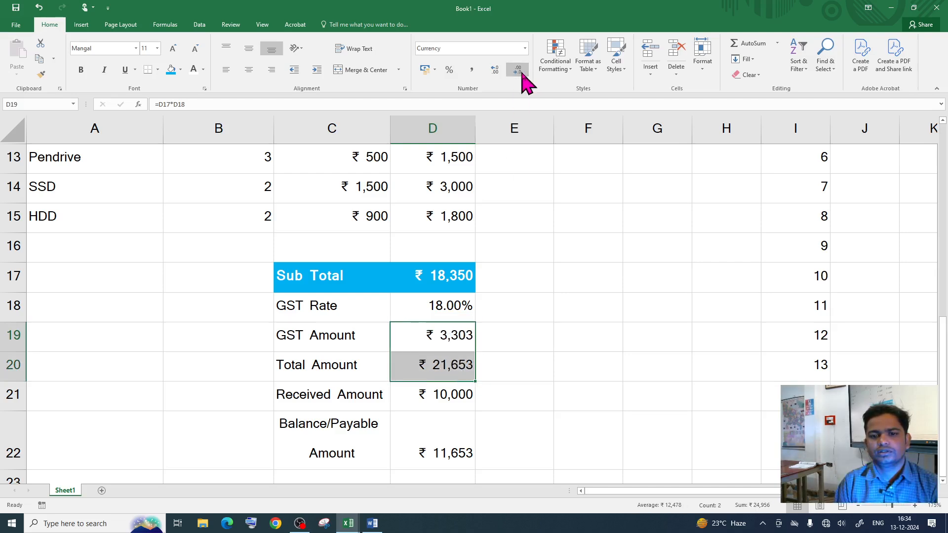
pyautogui.click(599, 356)
pyautogui.click(435, 309)
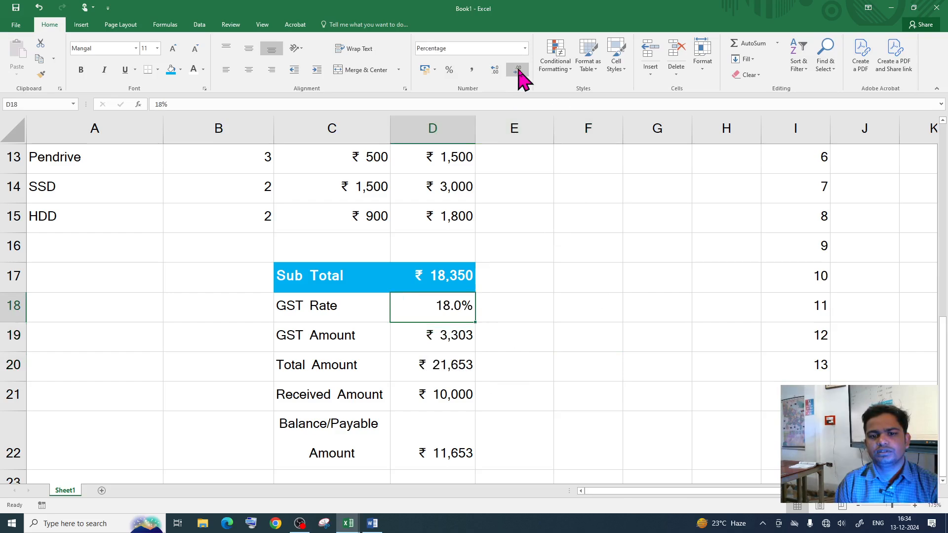
pyautogui.click(590, 276)
pyautogui.scroll(-2, 478, 326)
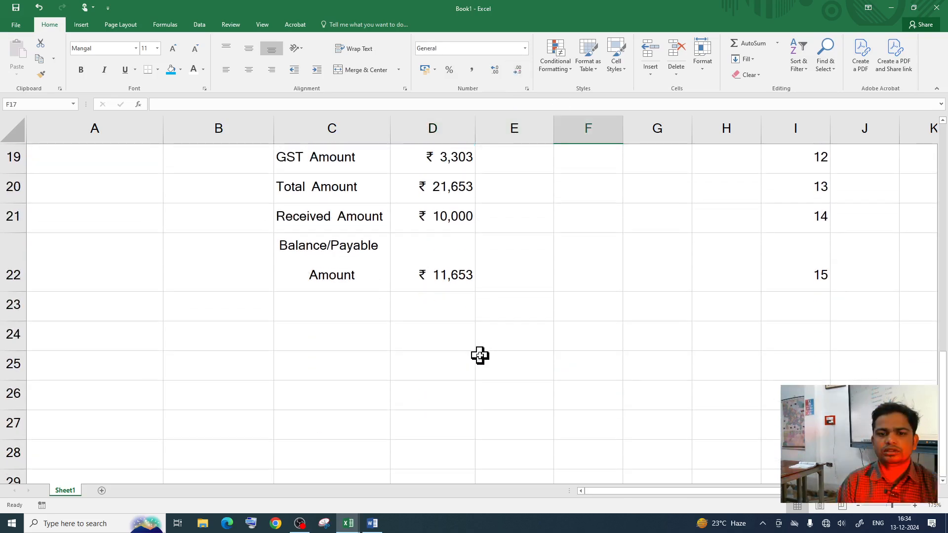
pyautogui.scroll(2, 489, 346)
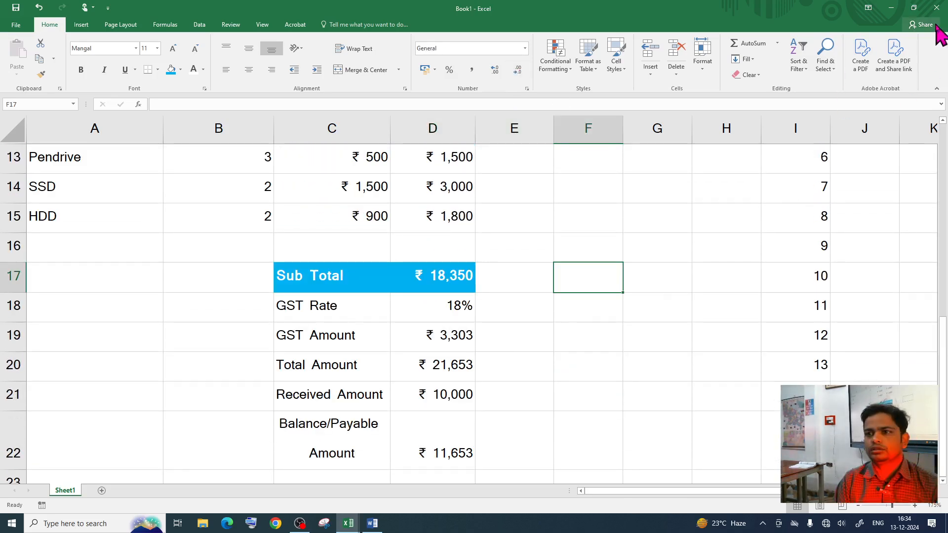
pyautogui.scroll(-1, 673, 258)
pyautogui.scroll(4, 614, 296)
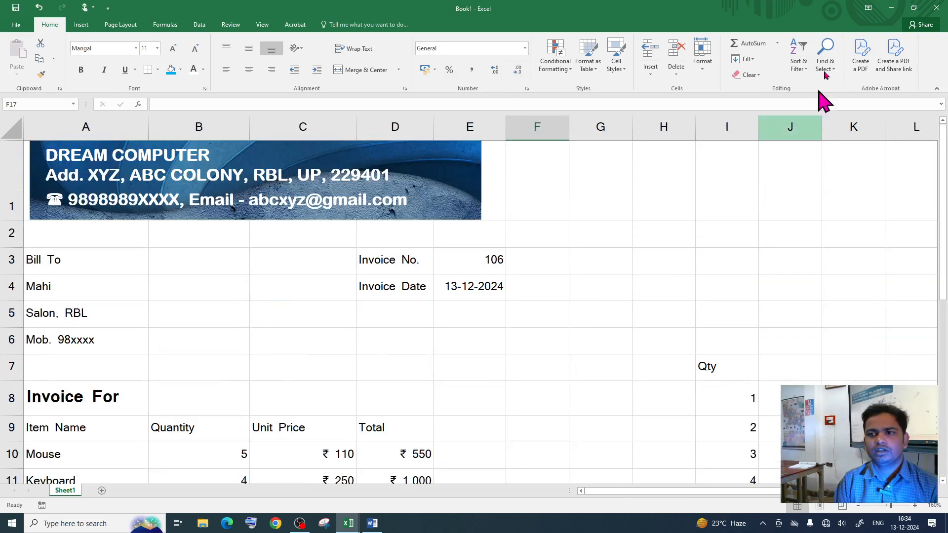
pyautogui.click(914, 8)
pyautogui.scroll(-2, 642, 267)
pyautogui.scroll(-3, 651, 296)
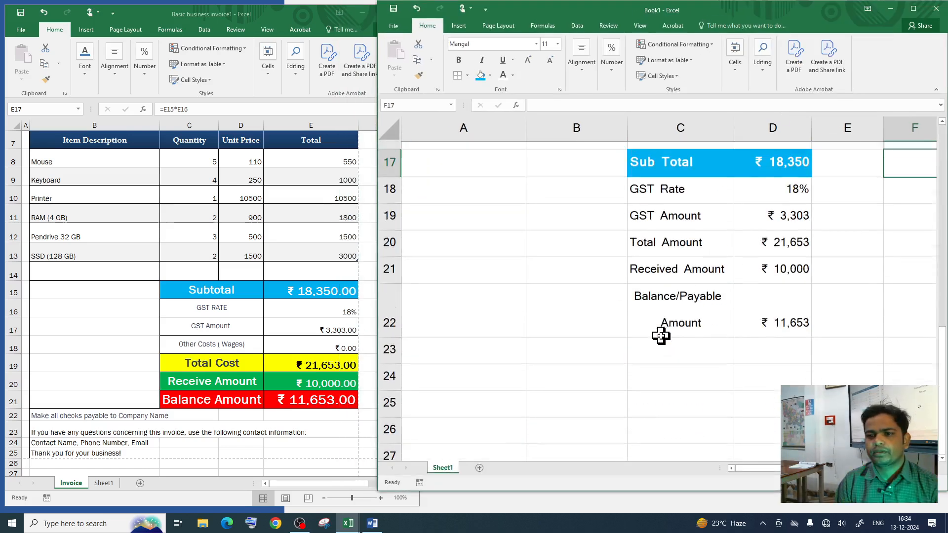
# Step: Fill the Total Amount row C20:D20 yellow
pyautogui.scroll(1, 662, 331)
pyautogui.click(659, 262)
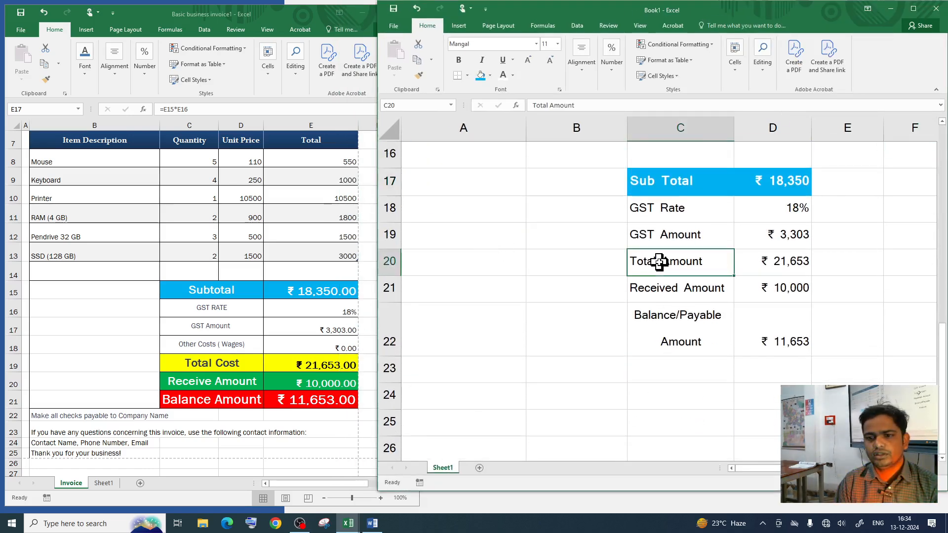
pyautogui.moveTo(642, 263); pyautogui.dragTo(765, 261)
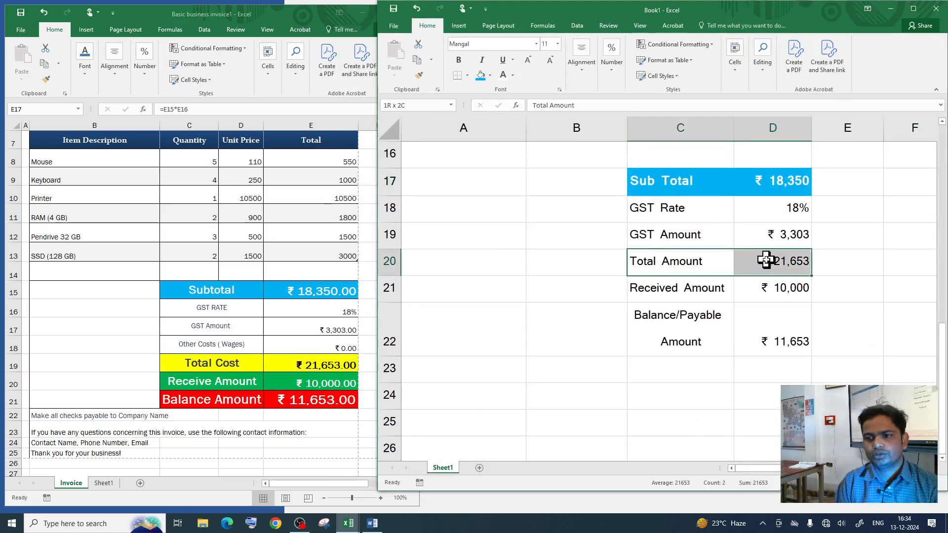
pyautogui.click(490, 75)
pyautogui.click(500, 155)
# Step: Fill the Received Amount row C21:D21 green with bold white text
pyautogui.click(697, 298)
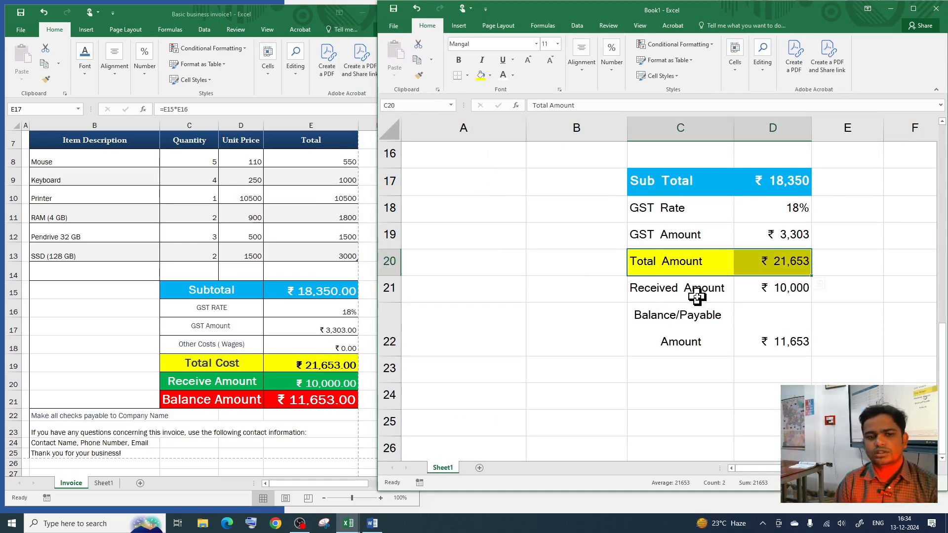
pyautogui.moveTo(646, 291); pyautogui.dragTo(772, 290)
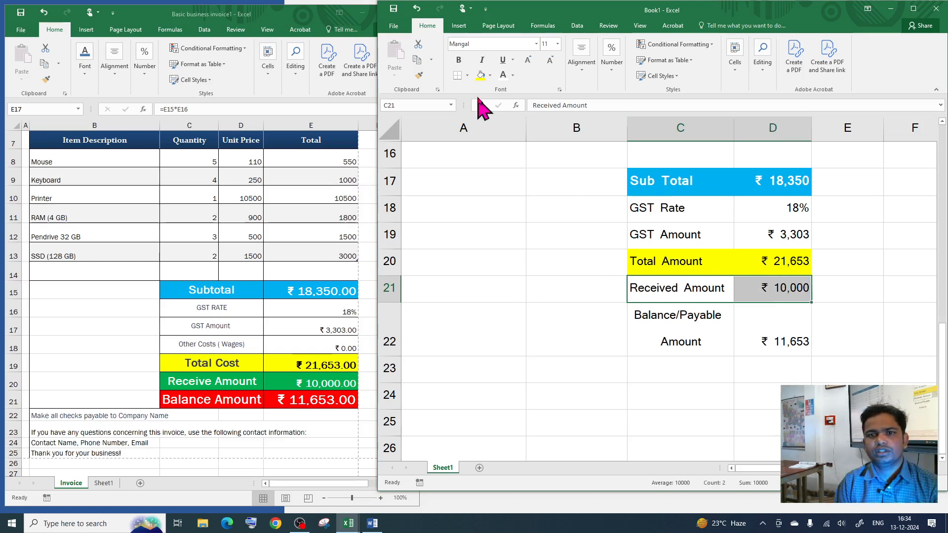
pyautogui.click(491, 75)
pyautogui.click(519, 155)
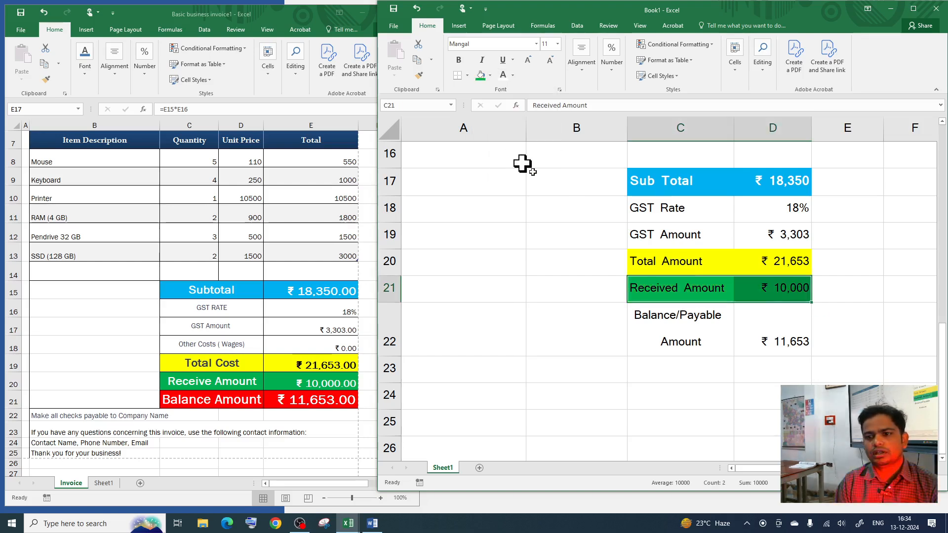
pyautogui.click(504, 77)
pyautogui.click(459, 60)
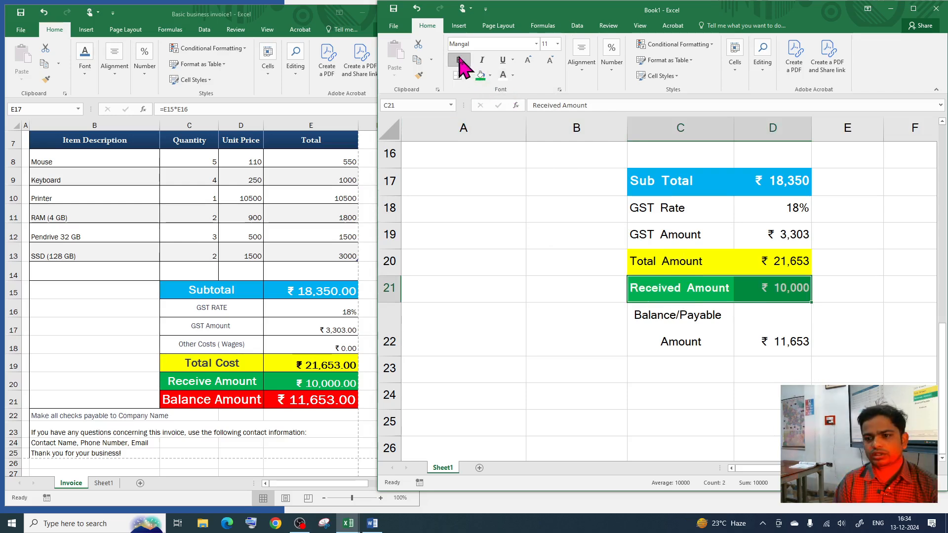
# Step: Fill the Balance/Payable Amount row red with bold white text, then maximize Book1
pyautogui.moveTo(694, 327); pyautogui.dragTo(779, 330)
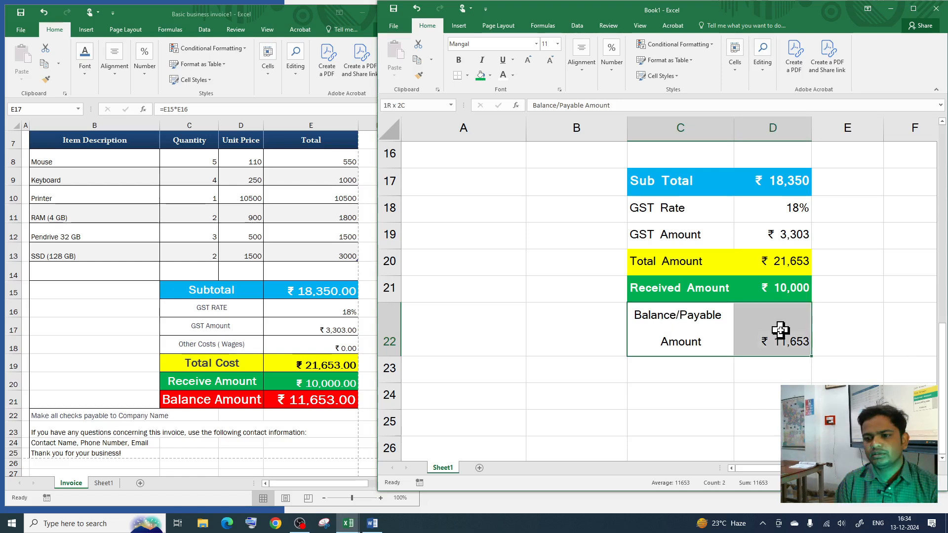
pyautogui.click(490, 75)
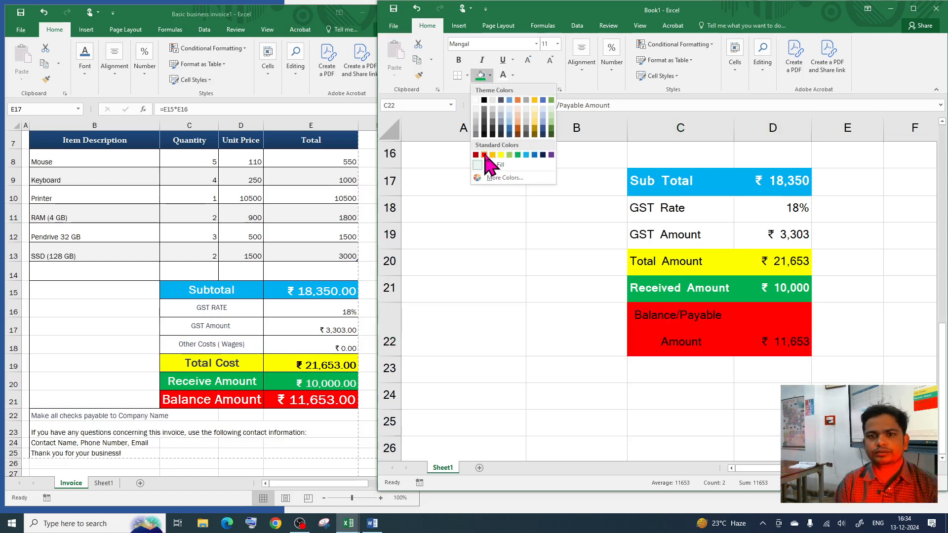
pyautogui.click(485, 150)
pyautogui.click(503, 74)
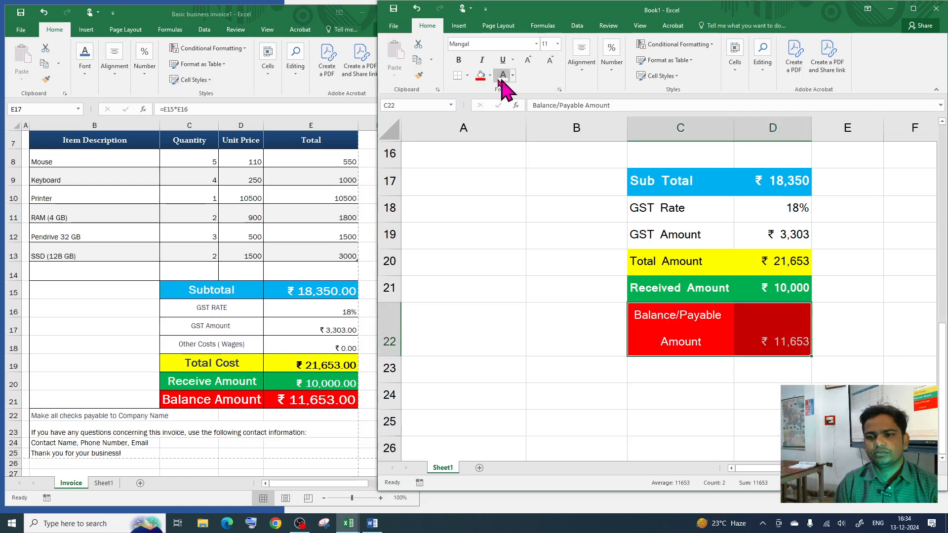
pyautogui.click(463, 60)
pyautogui.click(701, 385)
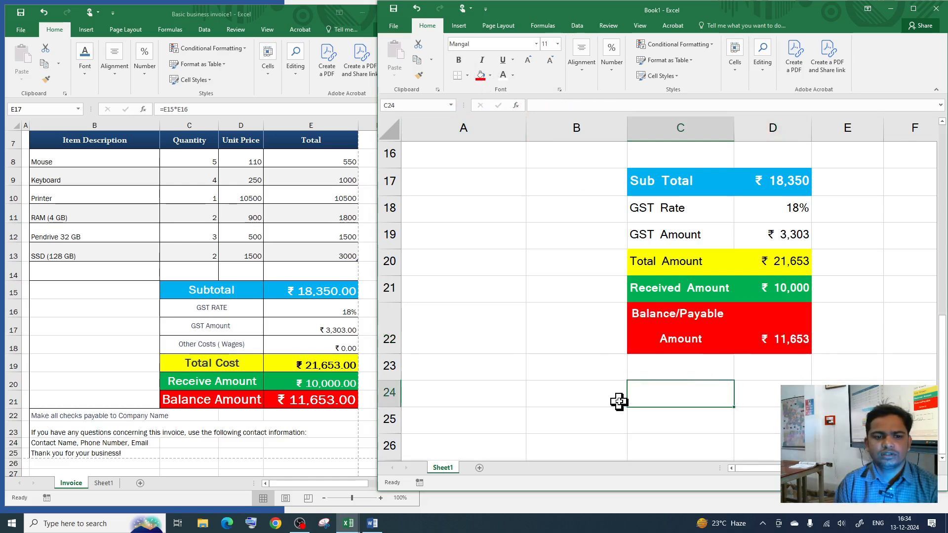
pyautogui.click(914, 8)
pyautogui.scroll(5, 593, 365)
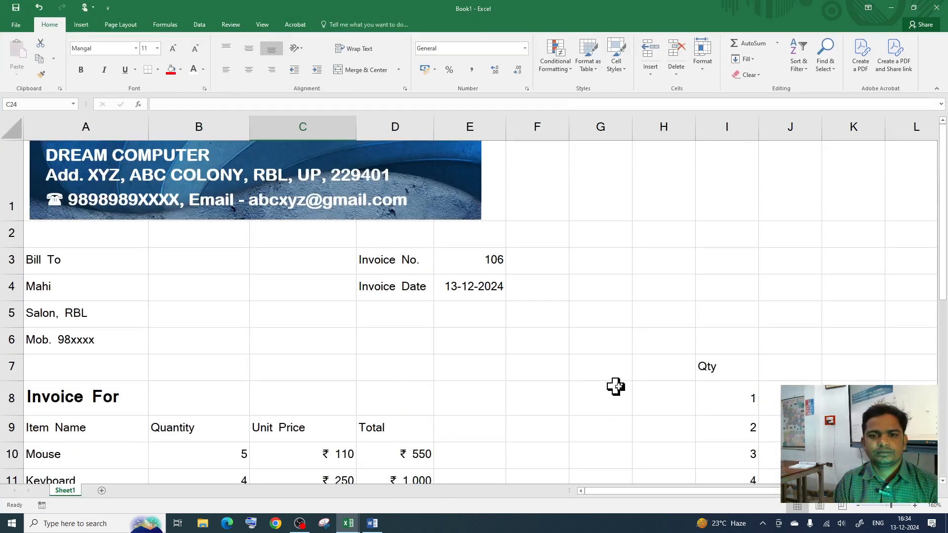
pyautogui.scroll(-4, 616, 385)
pyautogui.keyDown('ctrl'); pyautogui.scroll(-3, 628, 392); pyautogui.keyUp('ctrl')
pyautogui.keyDown('ctrl'); pyautogui.scroll(-1, 630, 394); pyautogui.keyUp('ctrl')
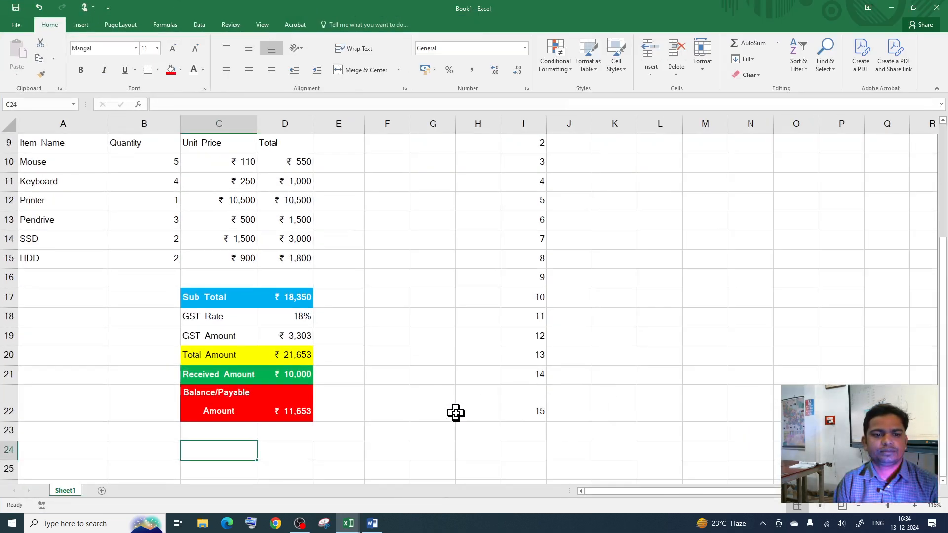
pyautogui.click(913, 7)
pyautogui.scroll(-3, 668, 207)
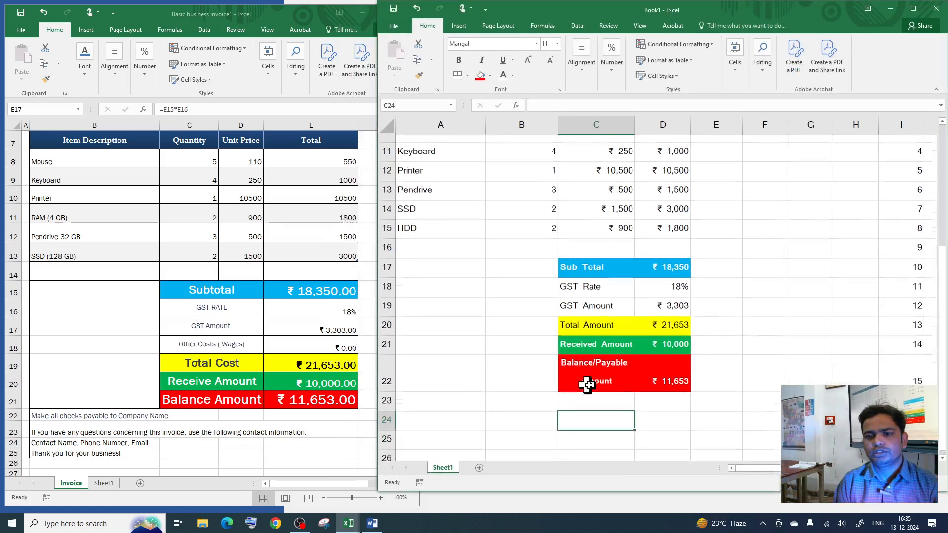
pyautogui.moveTo(427, 240); pyautogui.dragTo(510, 339)
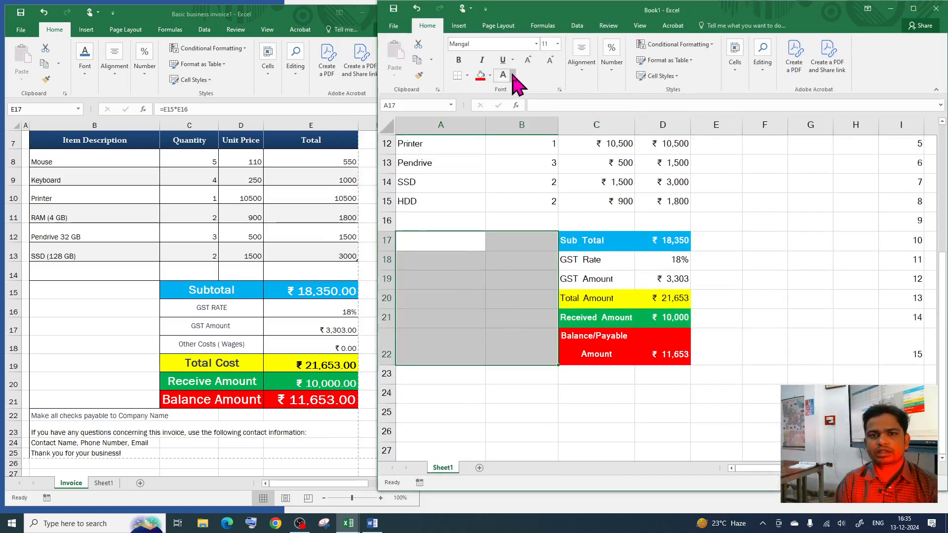
pyautogui.click(913, 9)
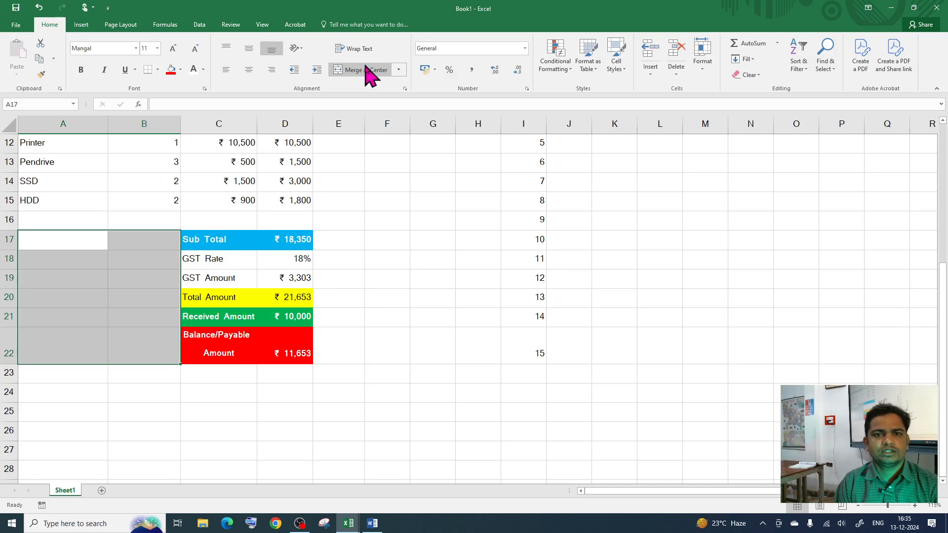
# Step: Enter the Account Details heading in A18 and Bank Name SBI in row 19
pyautogui.click(69, 268)
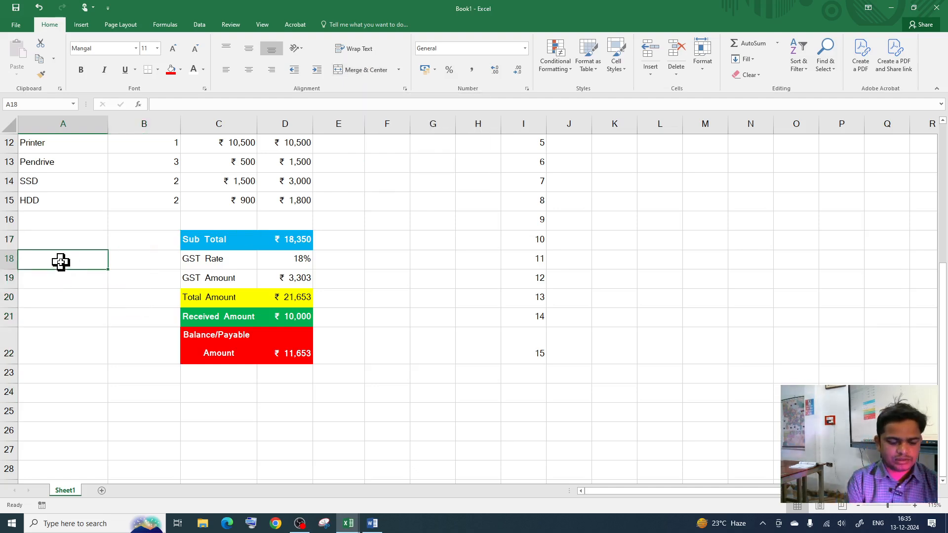
pyautogui.write('Account Details')
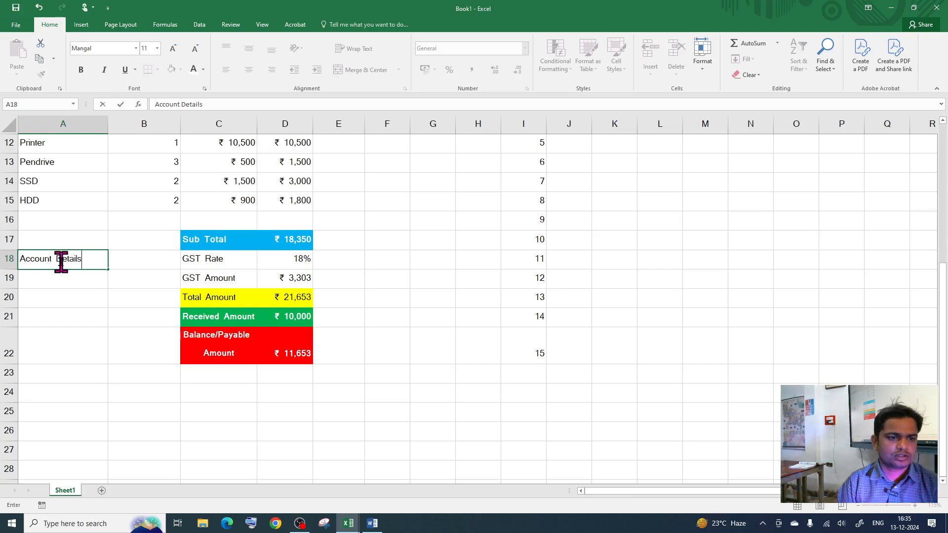
pyautogui.click(67, 274)
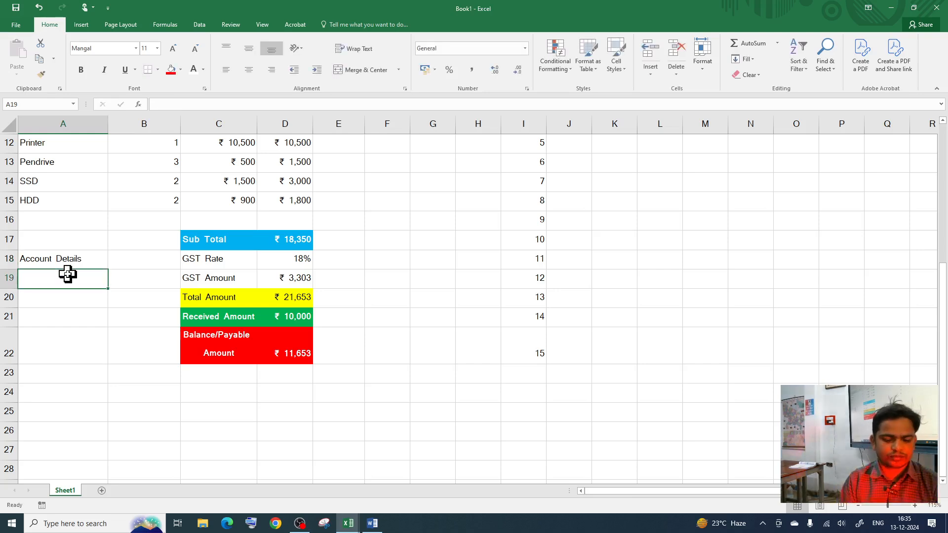
pyautogui.write('Bank Nam')
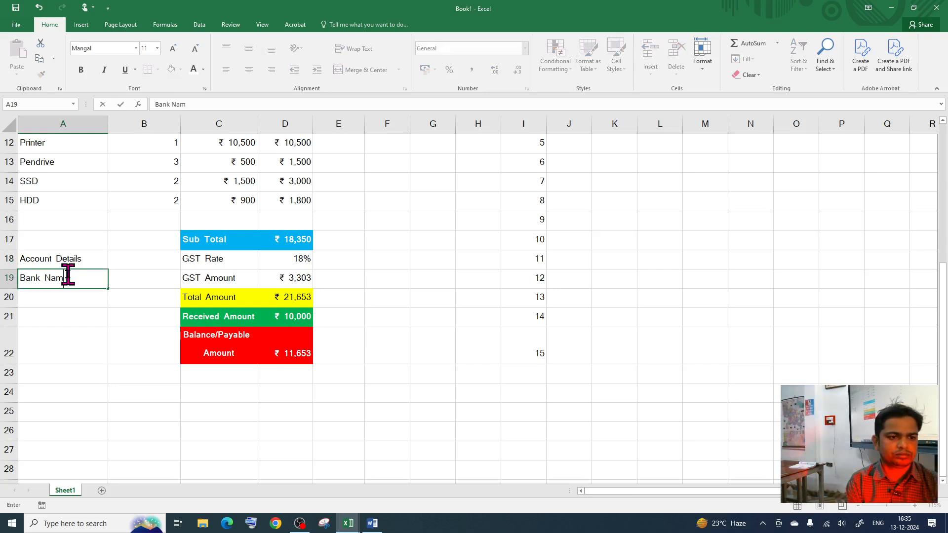
pyautogui.press('Tab')
pyautogui.write('SB')
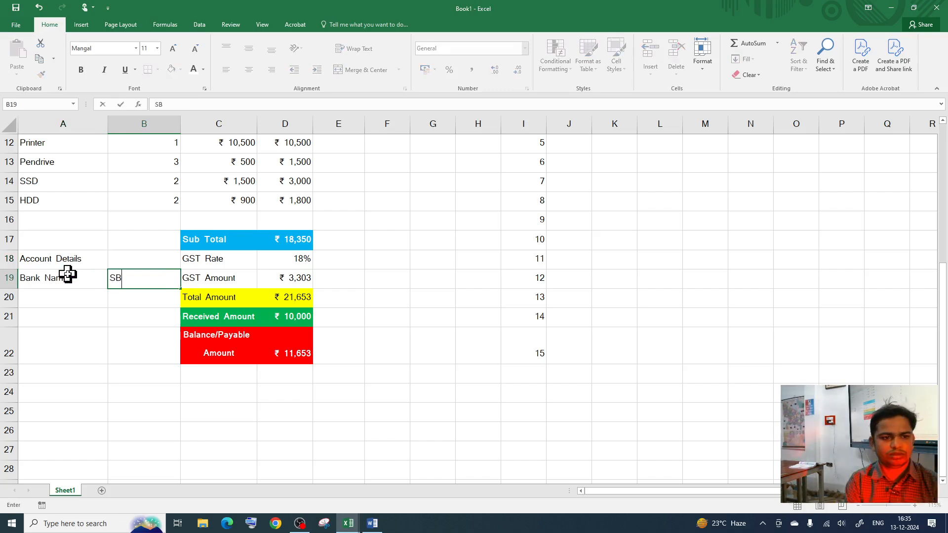
pyautogui.write('I')
pyautogui.click(62, 303)
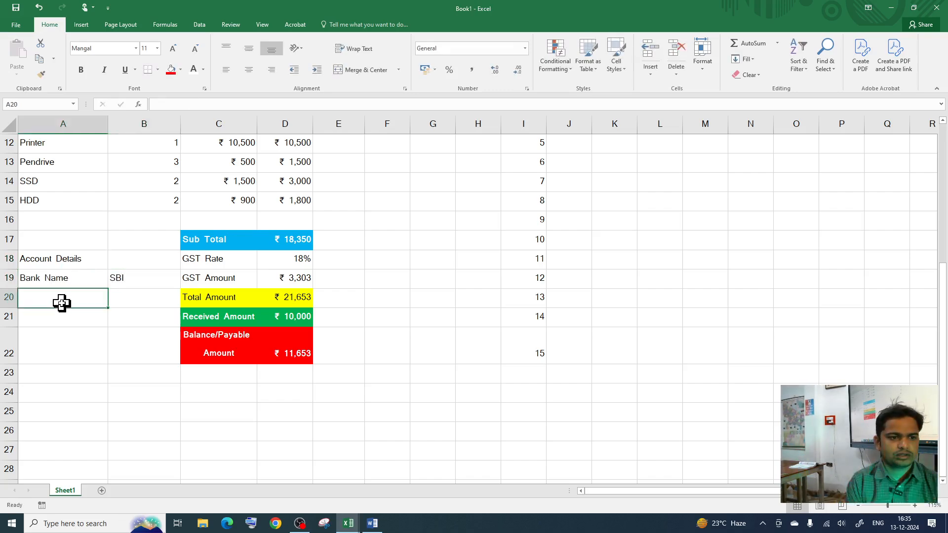
# Step: Add the Account Number row with its number and IFSC Code SBIN0016558
pyautogui.write('a')
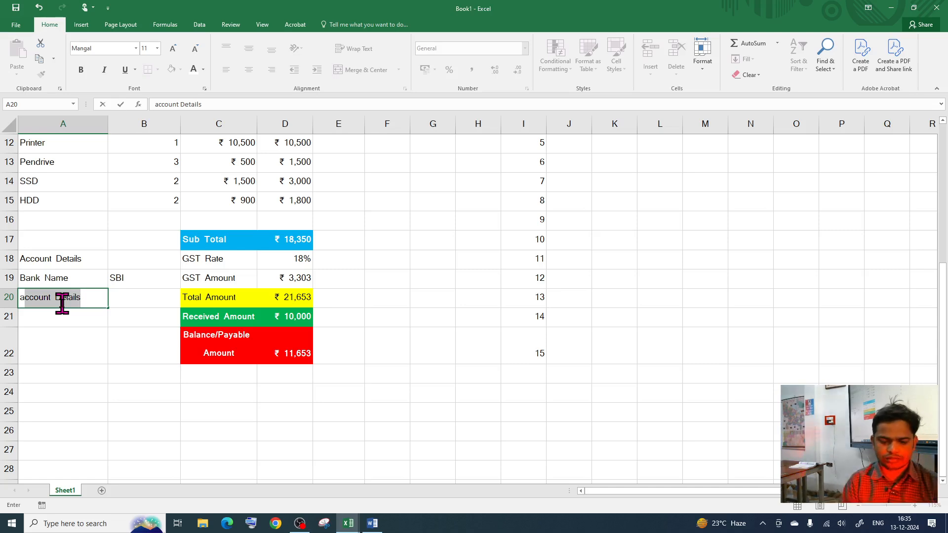
pyautogui.press('BackSpace')
pyautogui.press('BackSpace')
pyautogui.write('A')
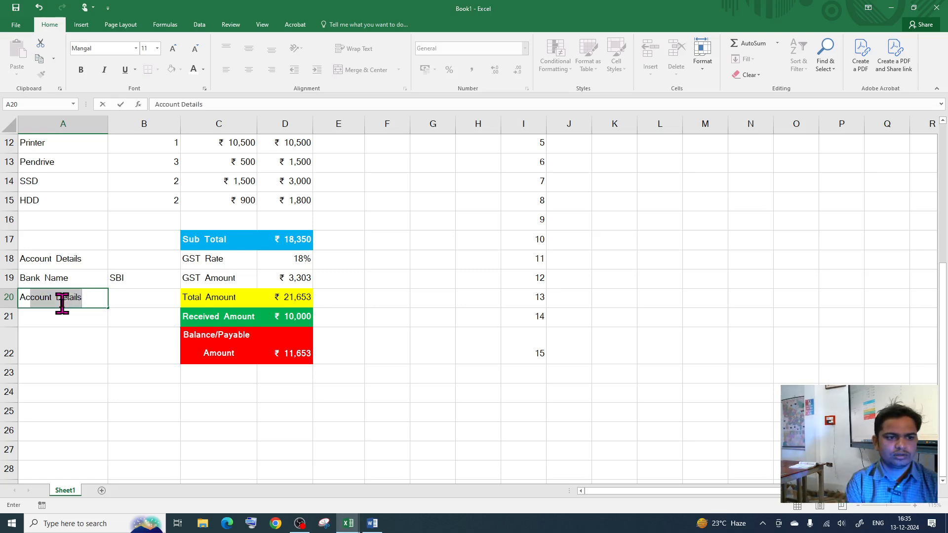
pyautogui.write('ccount Number')
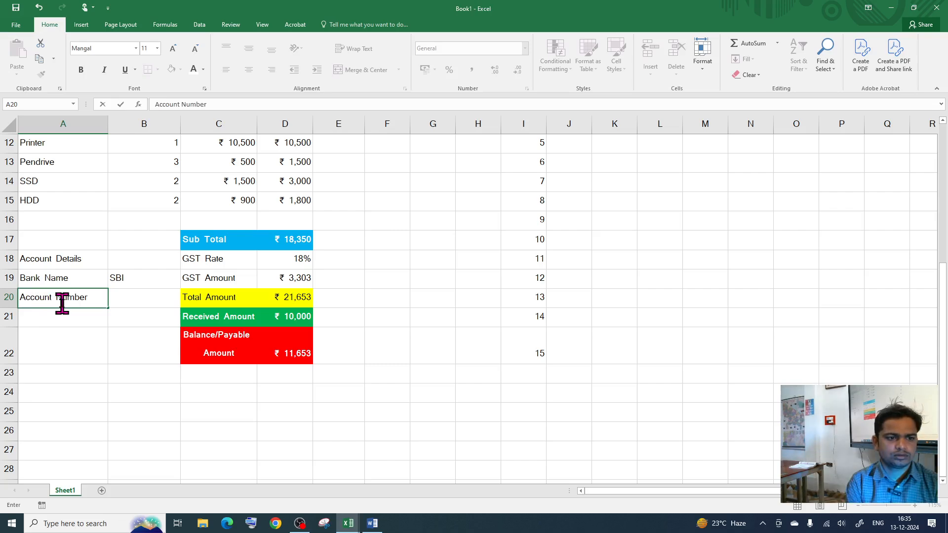
pyautogui.press('Tab')
pyautogui.write('20')
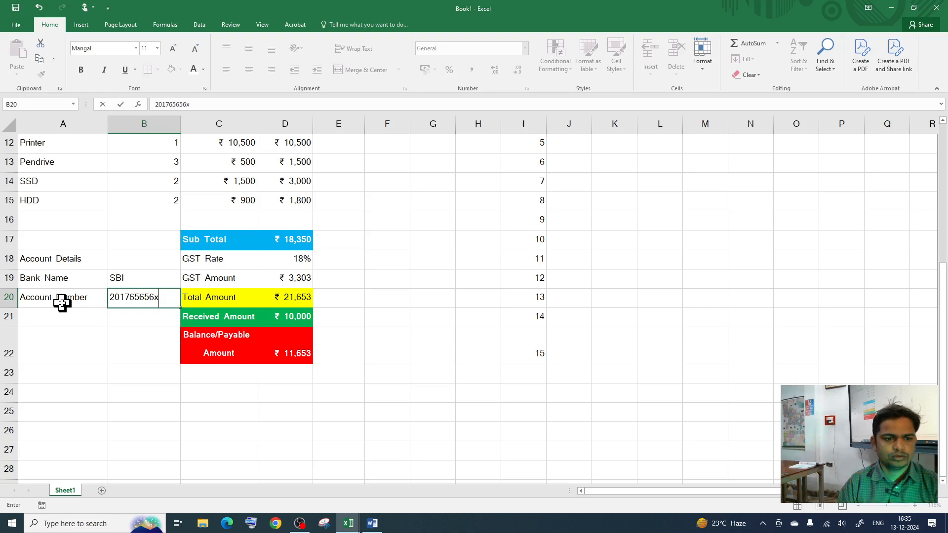
pyautogui.write('1765656xxx')
pyautogui.click(57, 318)
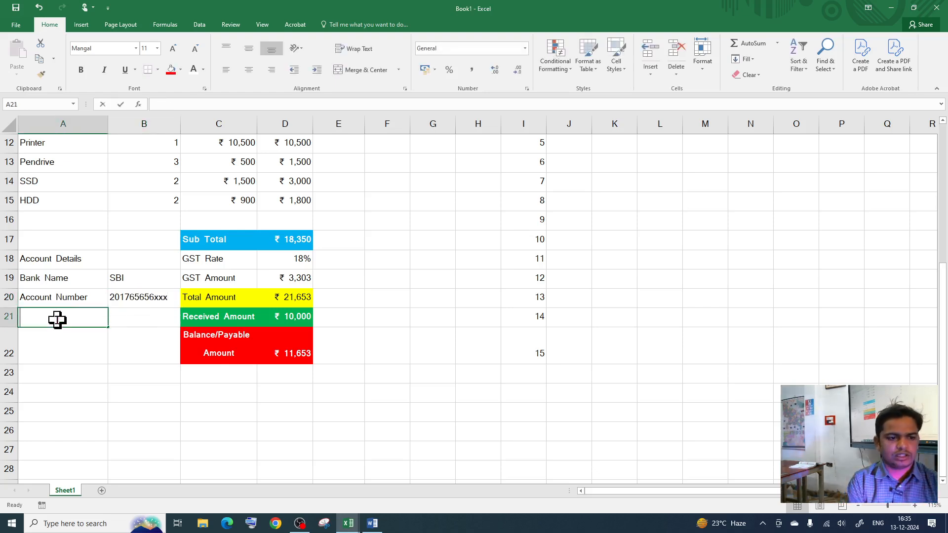
pyautogui.write('IFSC Cod')
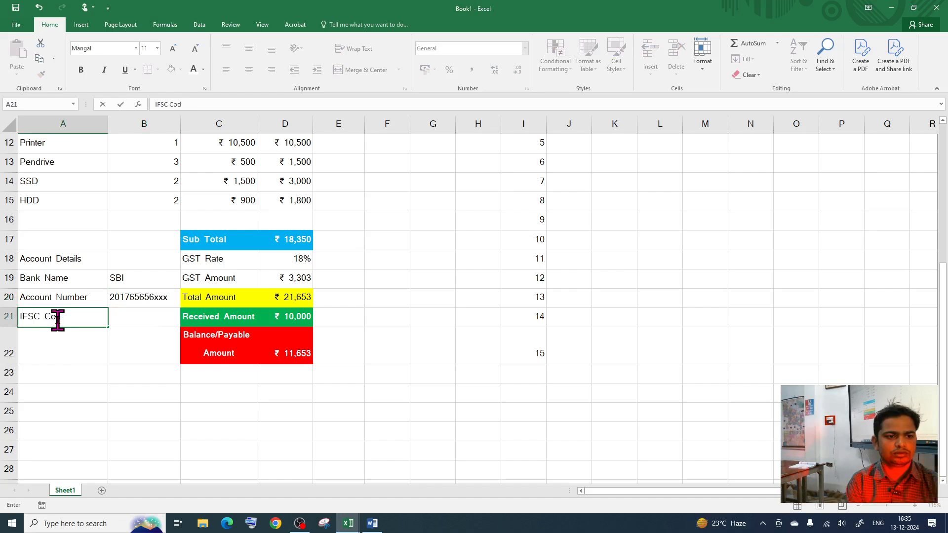
pyautogui.write('e')
pyautogui.press('Tab')
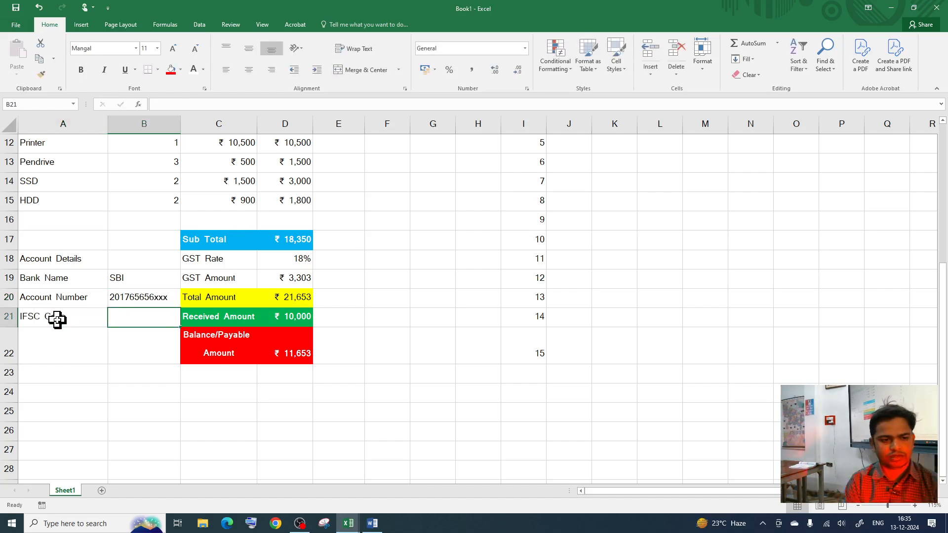
pyautogui.write('SBI')
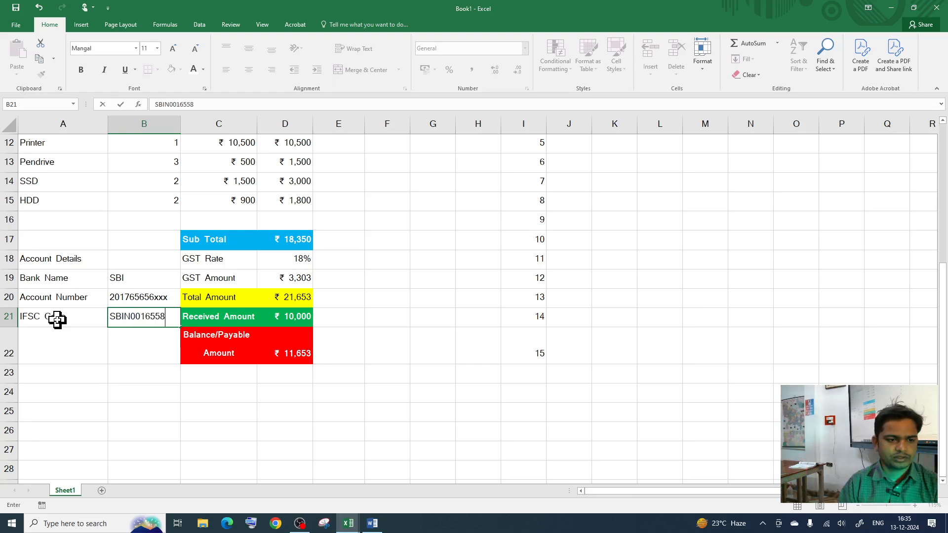
pyautogui.write('N0016558')
# Step: Add the UPI ID row and tile Book1 beside the reference invoice window
pyautogui.click(65, 341)
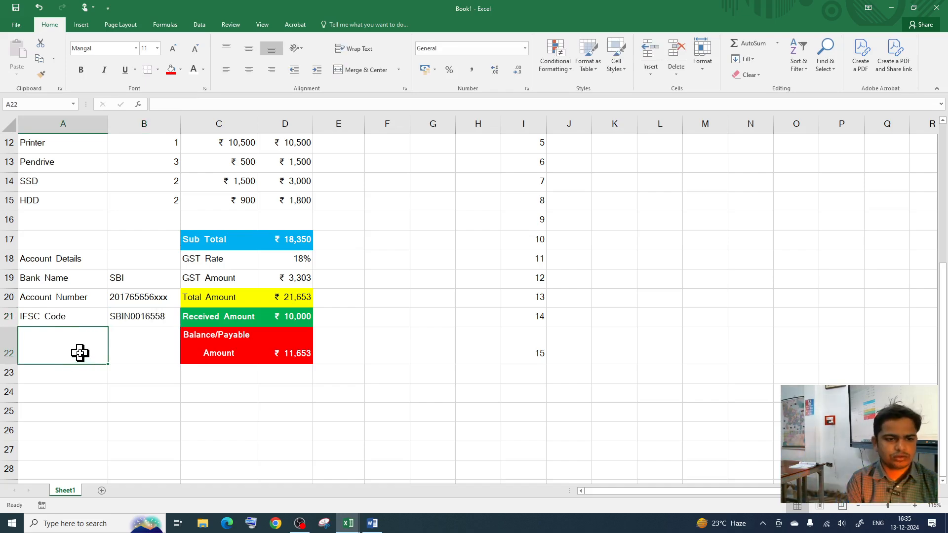
pyautogui.write('UPI ID')
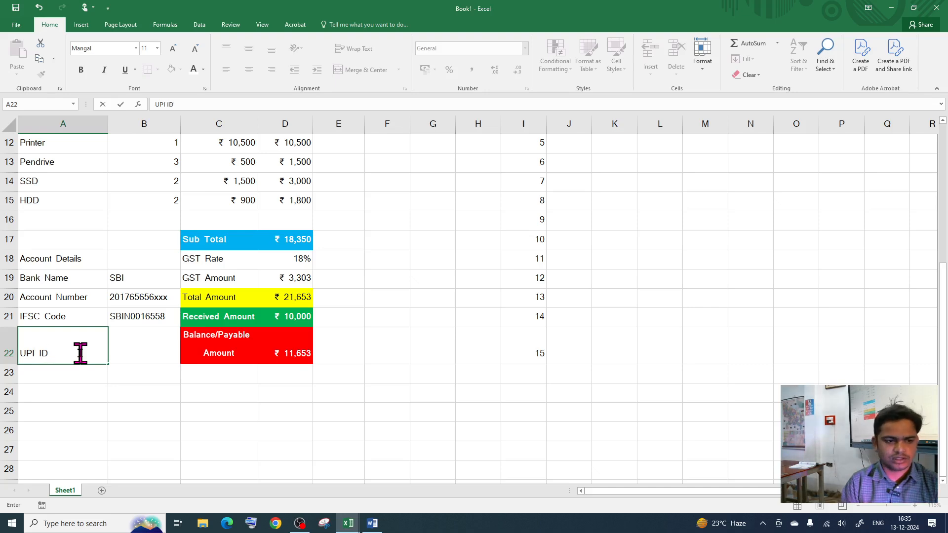
pyautogui.click(156, 355)
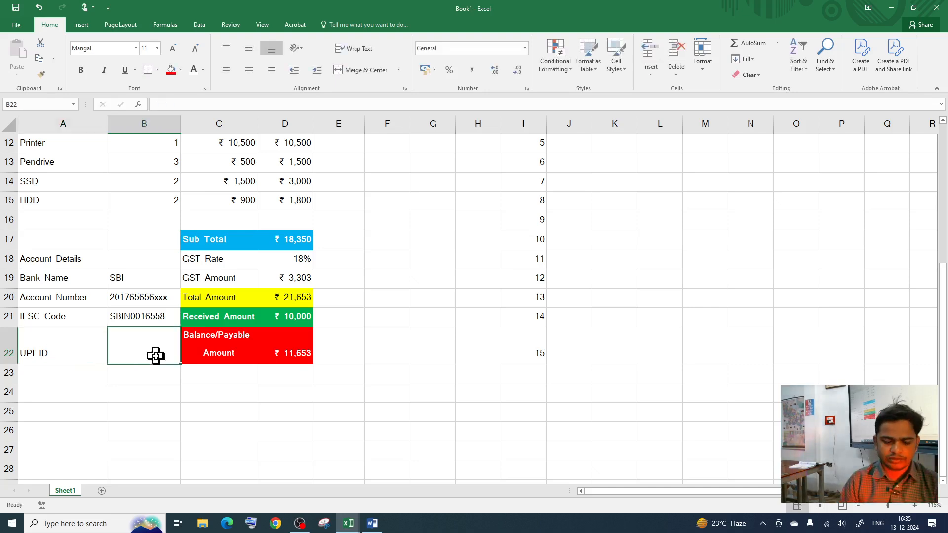
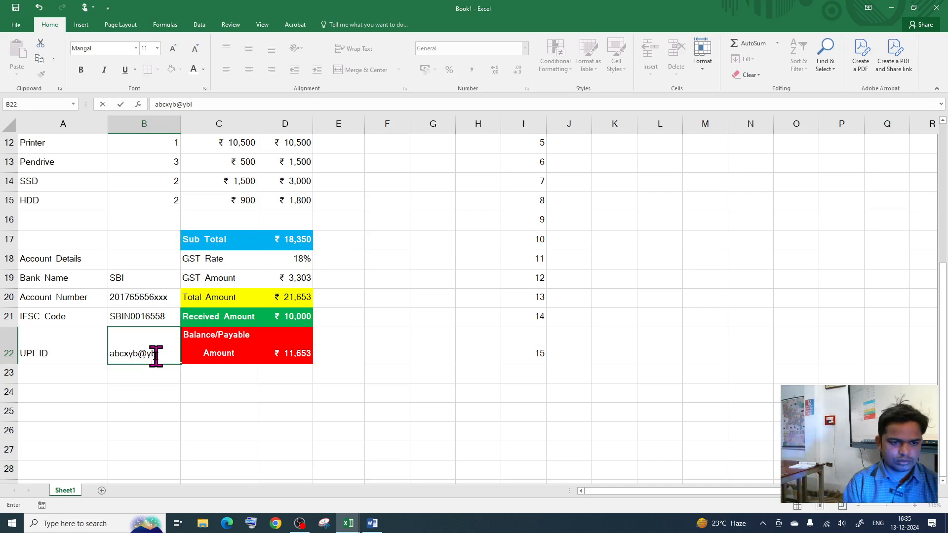
pyautogui.click(150, 380)
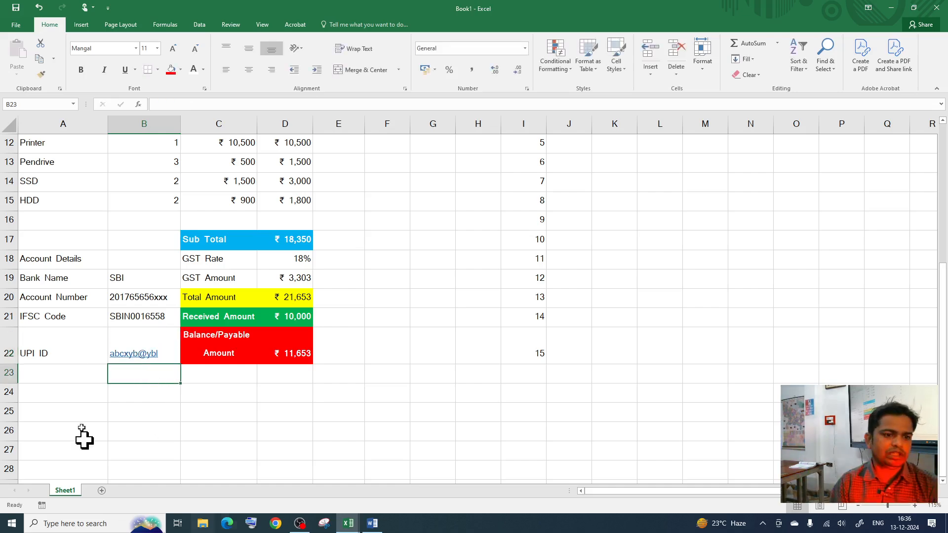
pyautogui.click(71, 373)
pyautogui.scroll(2, 174, 368)
pyautogui.scroll(-2, 257, 383)
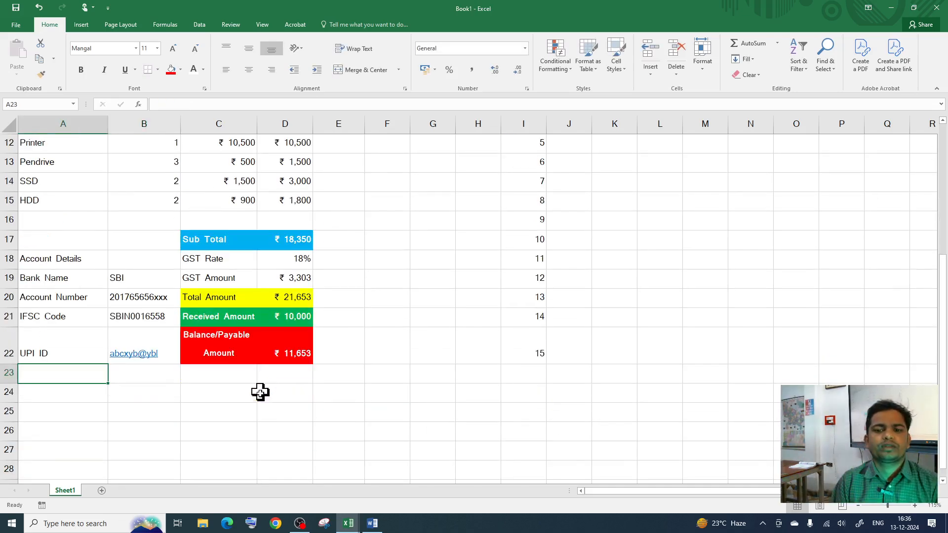
pyautogui.click(914, 8)
pyautogui.scroll(-1, 454, 385)
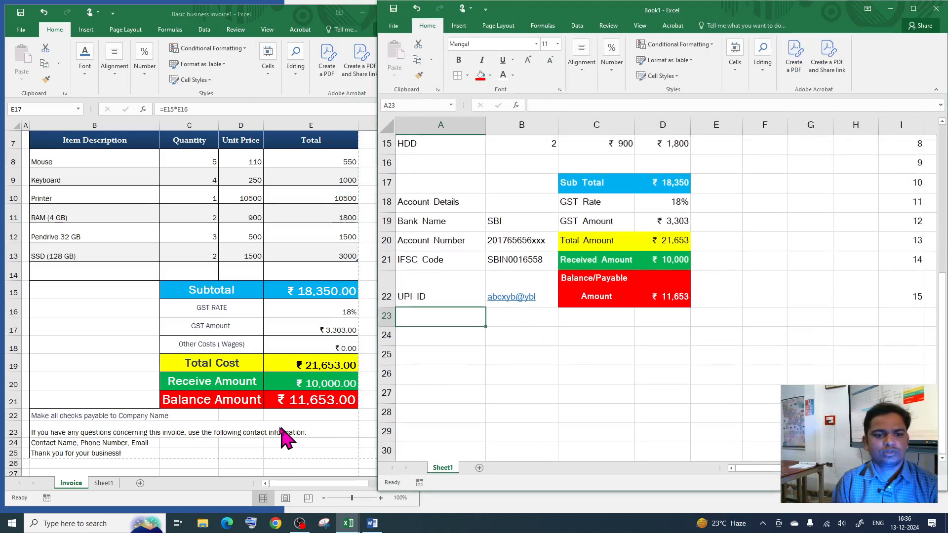
# Step: Copy the reference invoice's payment and contact notes into Book1 starting at A24
pyautogui.scroll(-1, 307, 414)
pyautogui.click(307, 418)
pyautogui.scroll(-1, 308, 419)
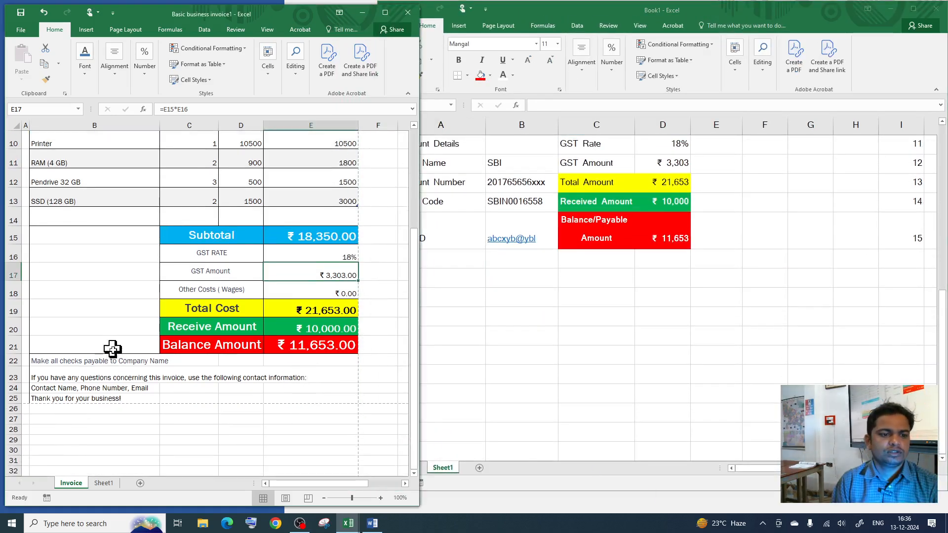
pyautogui.moveTo(97, 362); pyautogui.dragTo(303, 397)
pyautogui.hotkey('ctrl', 'c')
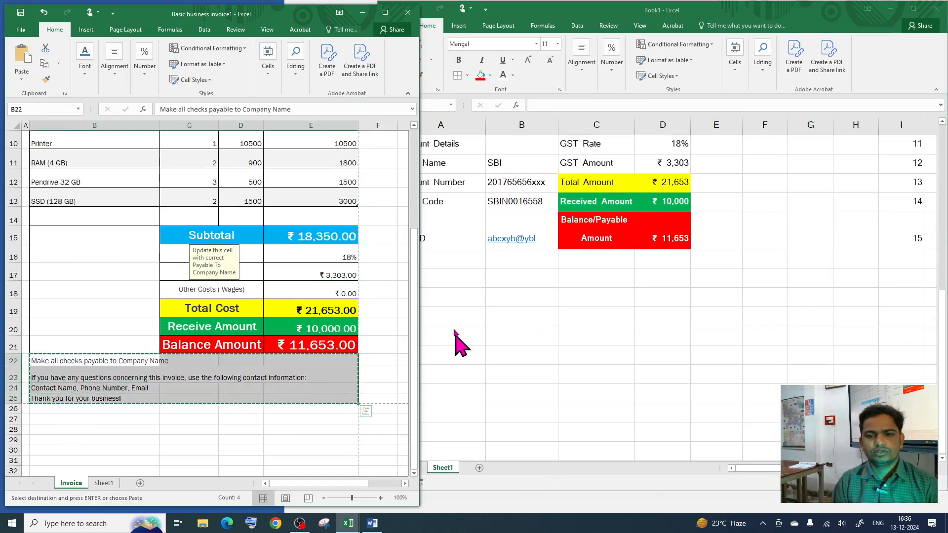
pyautogui.click(451, 277)
pyautogui.hotkey('ctrl', 'v')
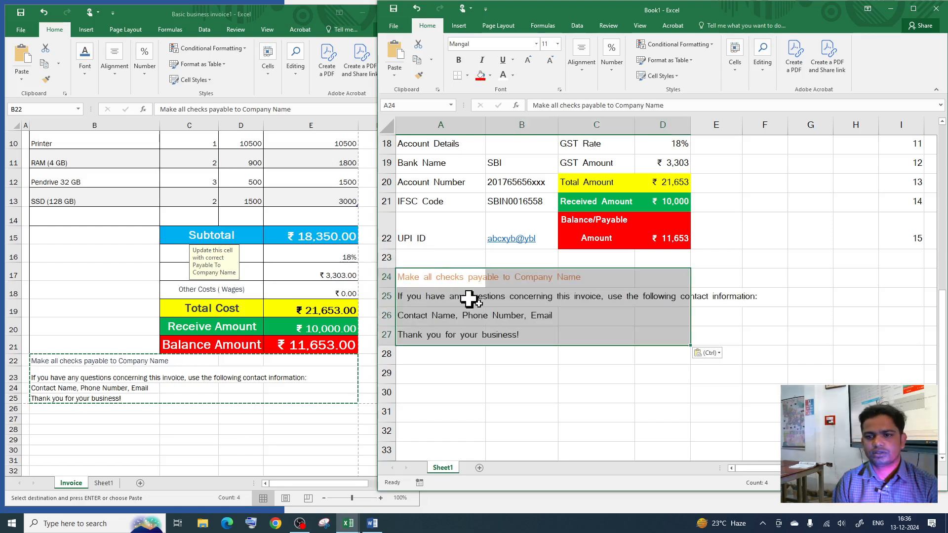
pyautogui.click(521, 335)
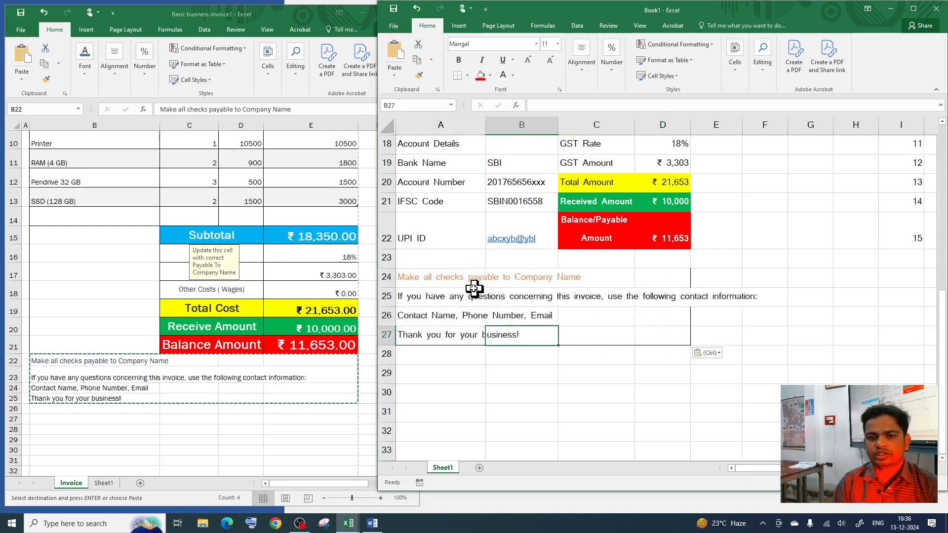
# Step: Review the pasted notes, maximize Book1 and open the print preview
pyautogui.click(441, 299)
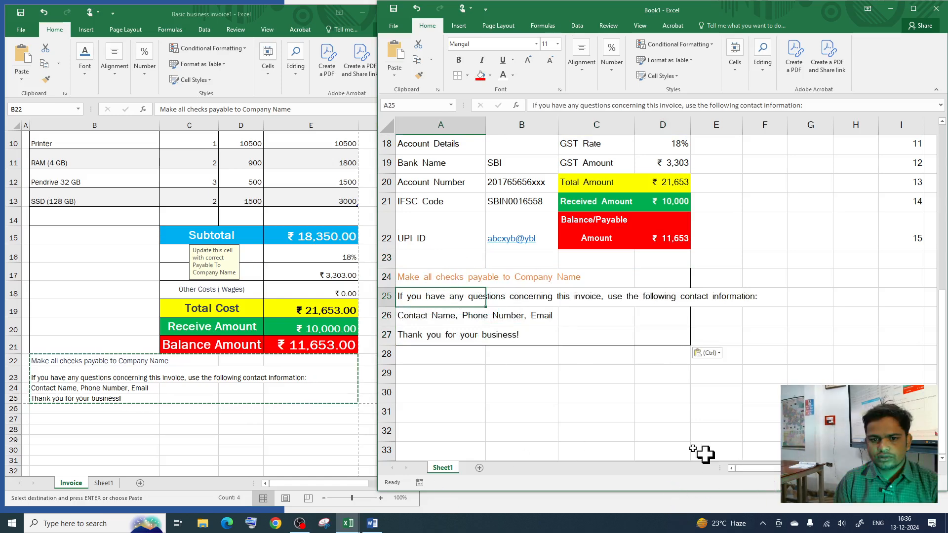
pyautogui.click(461, 316)
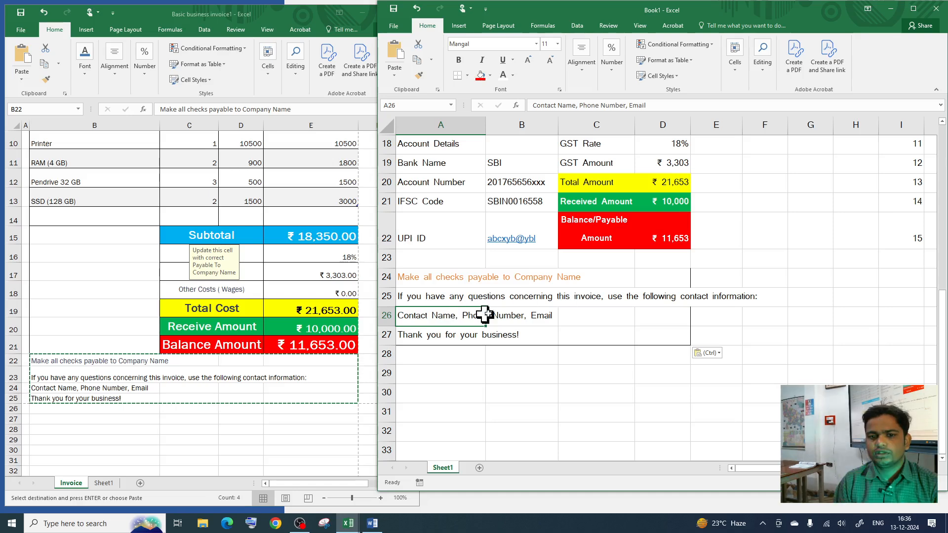
pyautogui.click(517, 298)
pyautogui.click(570, 335)
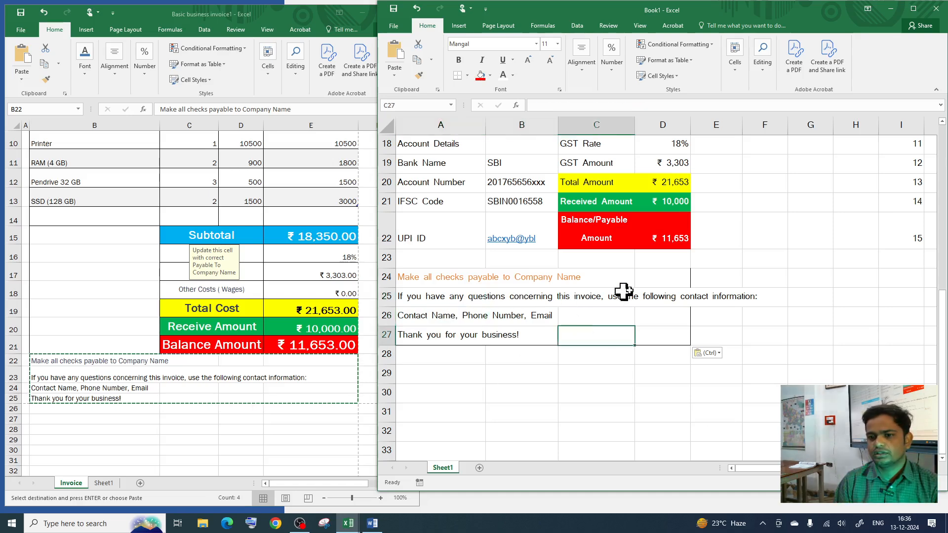
pyautogui.scroll(6, 635, 353)
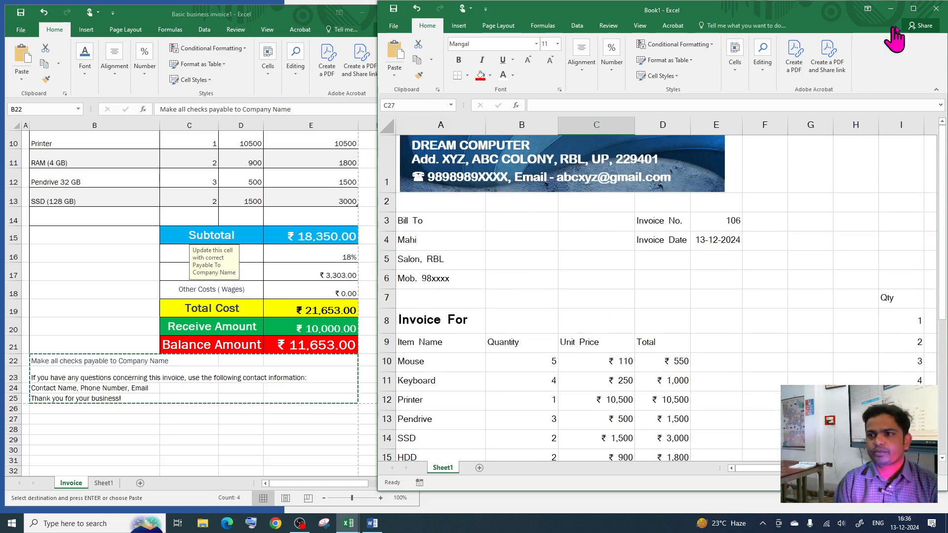
pyautogui.click(913, 8)
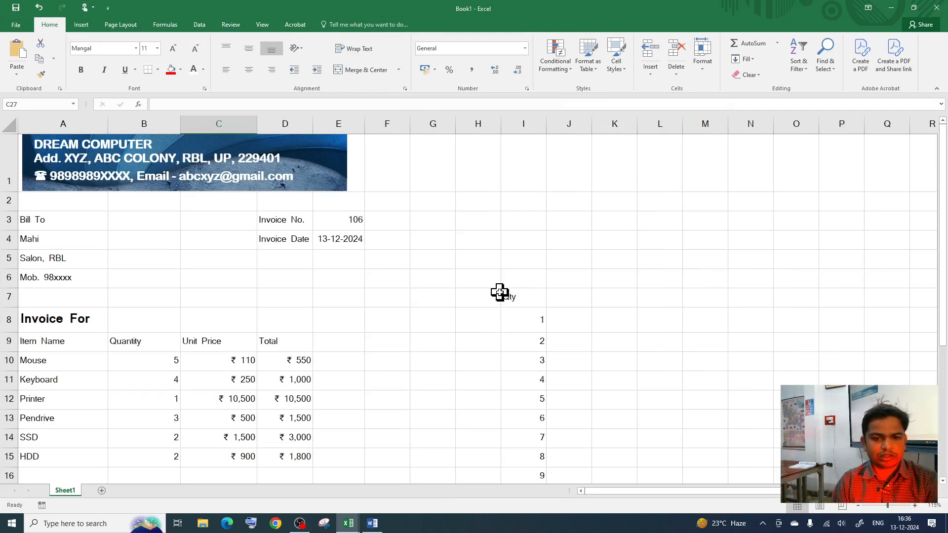
pyautogui.hotkey('ctrl', 'p')
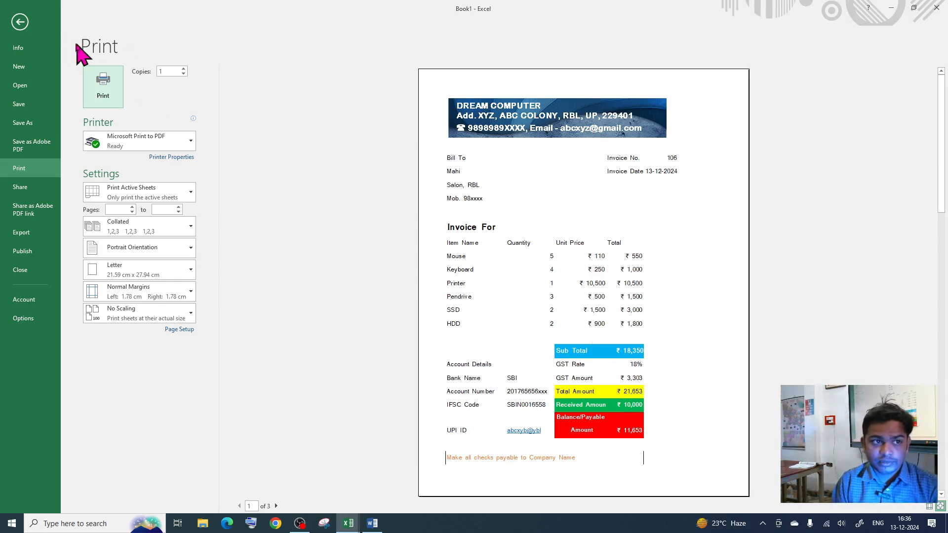
# Step: Apply All Borders to the invoice range A2:F27 and check it in print preview
pyautogui.click(20, 22)
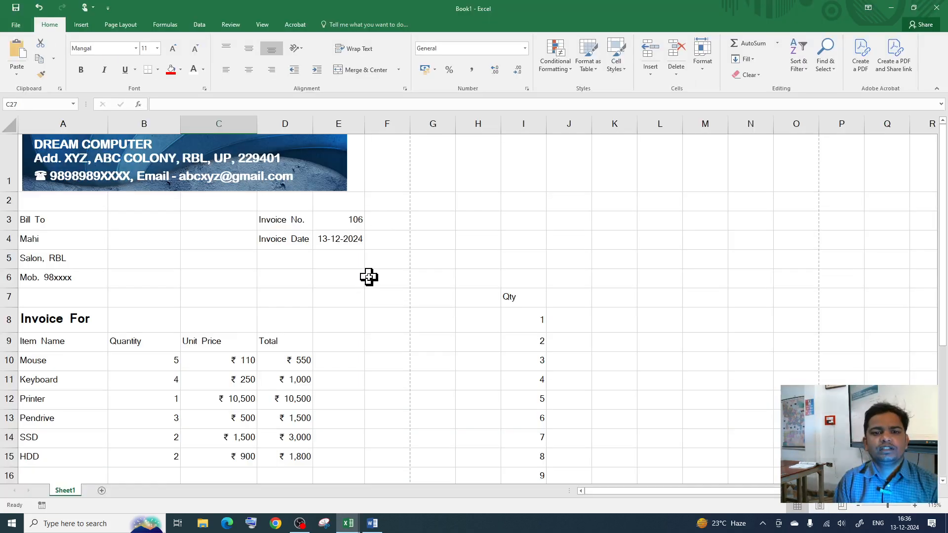
pyautogui.click(37, 196)
pyautogui.moveTo(37, 200); pyautogui.dragTo(369, 444)
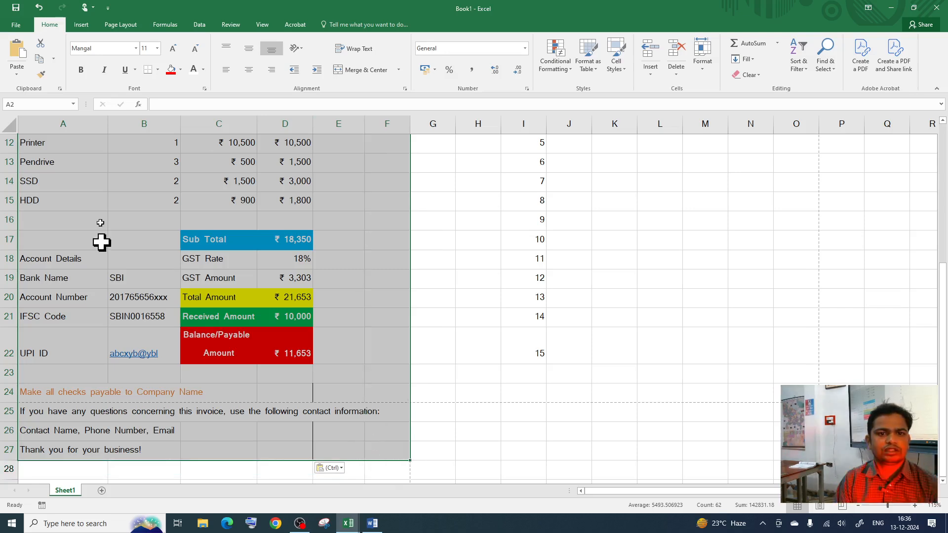
pyautogui.click(158, 70)
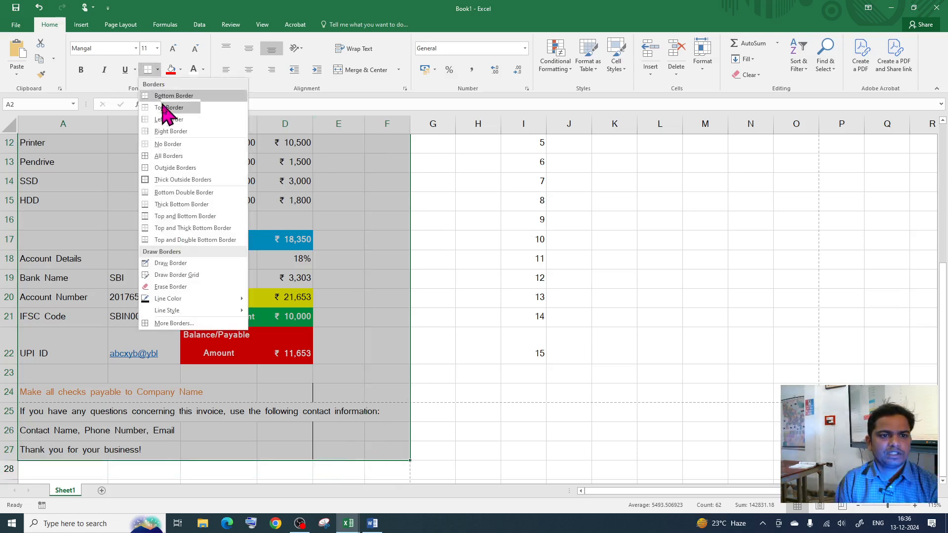
pyautogui.click(163, 156)
pyautogui.scroll(4, 333, 273)
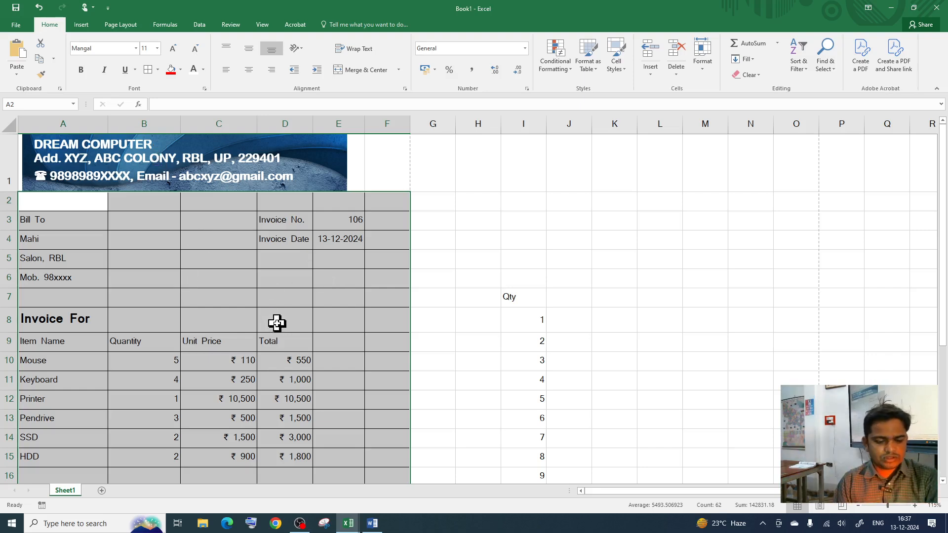
pyautogui.hotkey('ctrl', 'p')
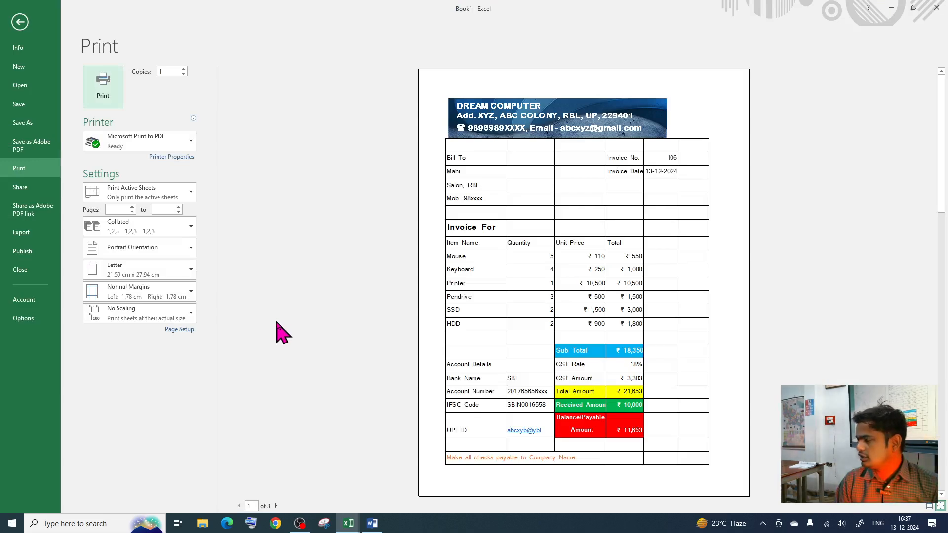
pyautogui.click(20, 22)
# Step: Undo the all-cell borders and frame A2:F27 with Outside Borders instead
pyautogui.hotkey('ctrl', 'z')
pyautogui.click(413, 276)
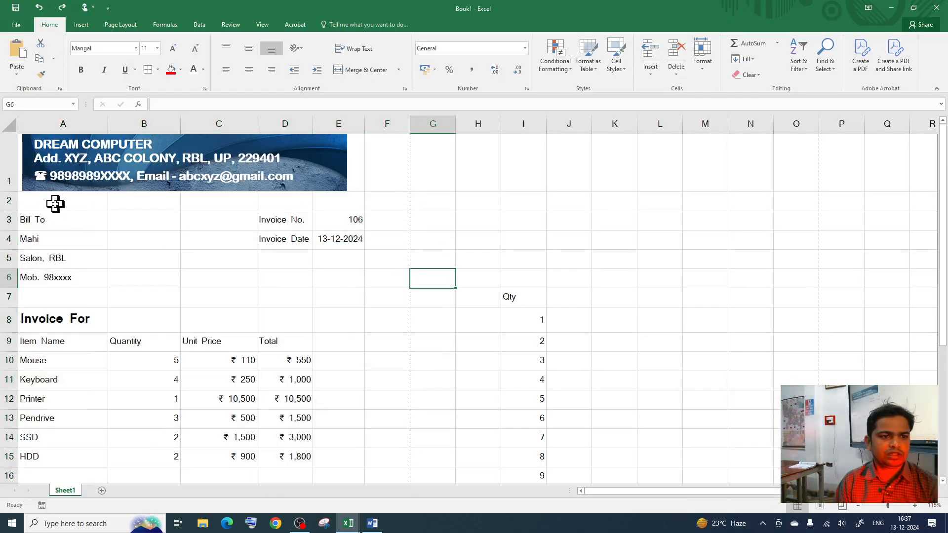
pyautogui.moveTo(47, 200); pyautogui.dragTo(387, 453)
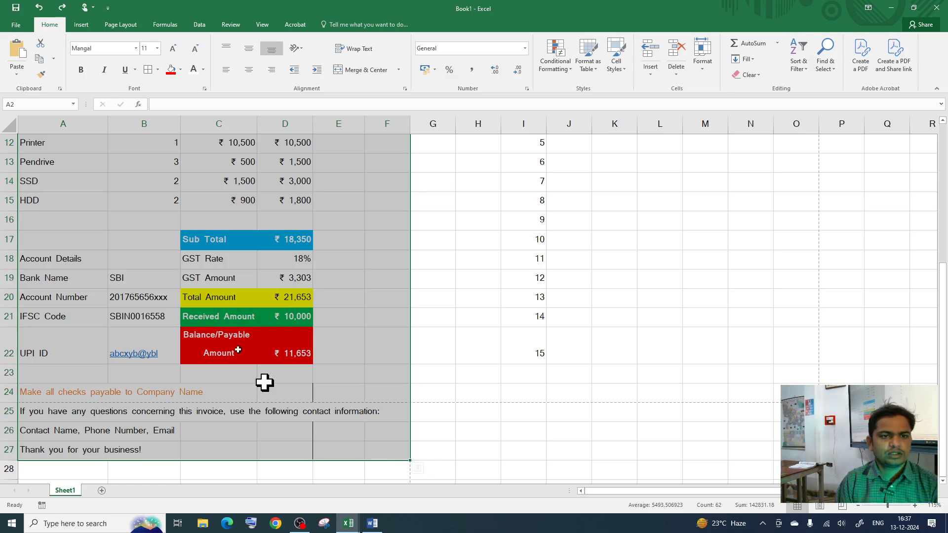
pyautogui.click(157, 70)
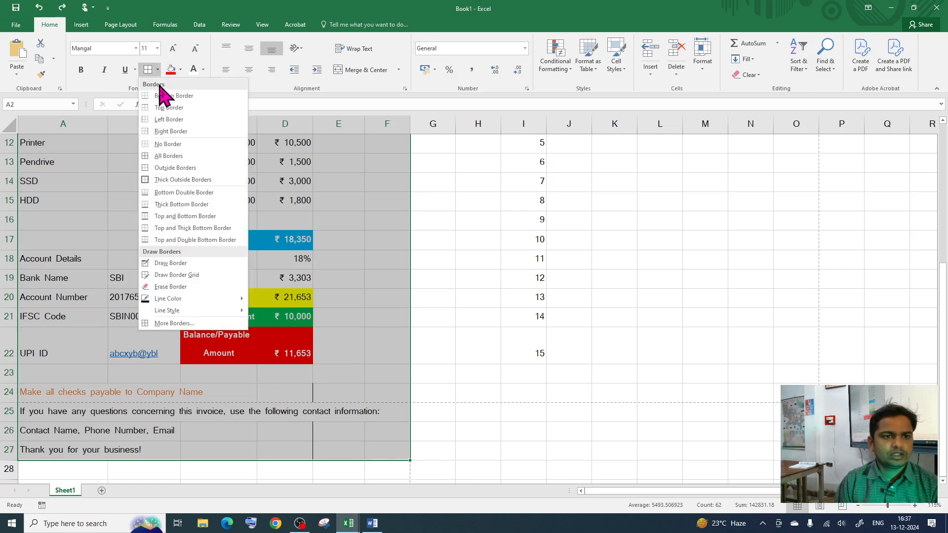
pyautogui.click(176, 167)
pyautogui.scroll(4, 180, 174)
pyautogui.click(352, 296)
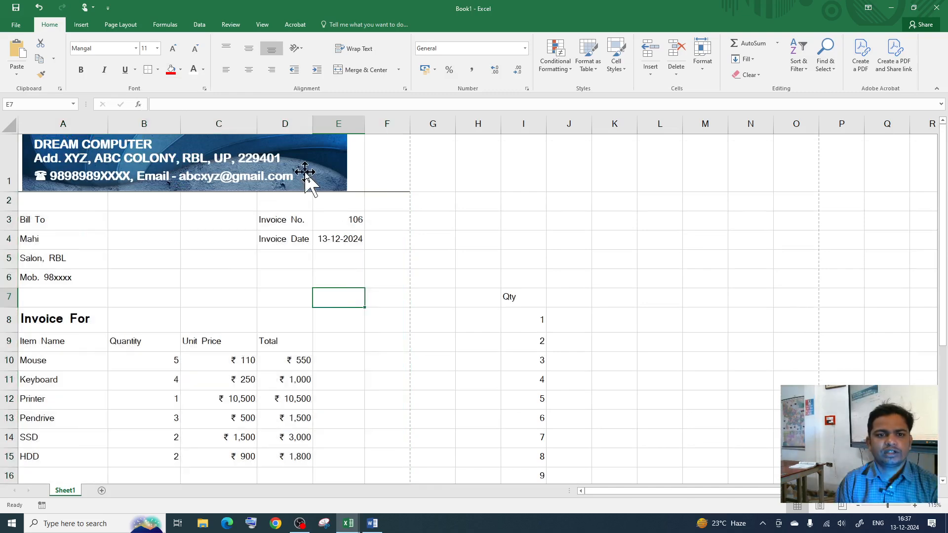
pyautogui.scroll(-2, 310, 336)
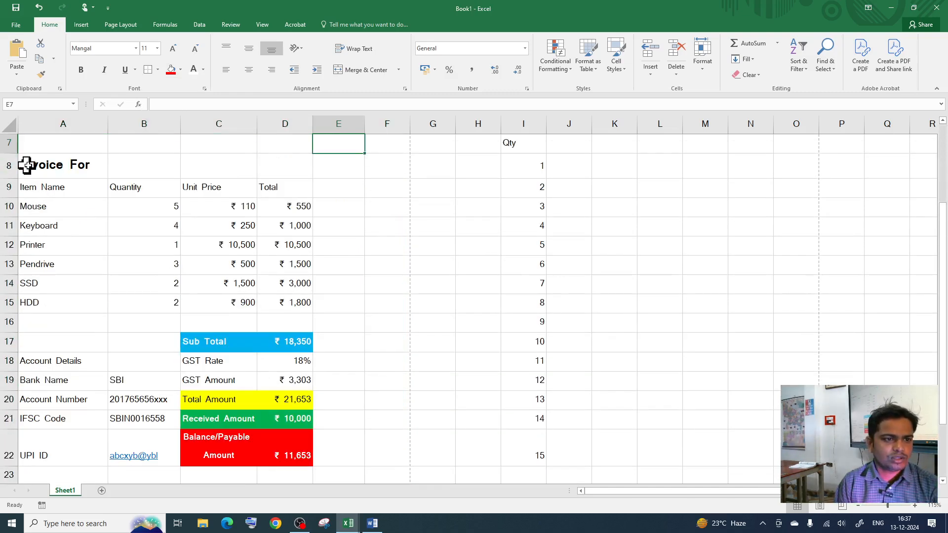
pyautogui.moveTo(40, 190); pyautogui.dragTo(305, 321)
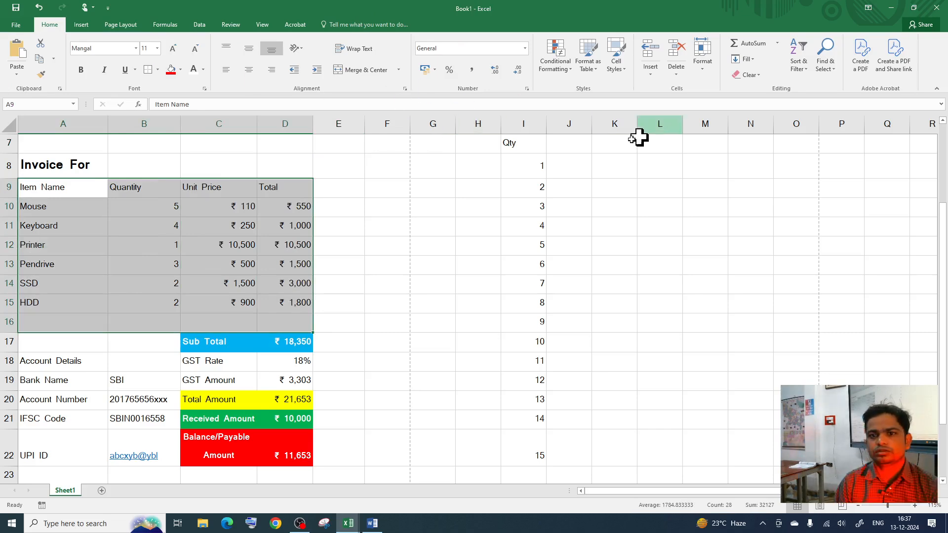
# Step: Format A9:D16 as a light blue table with headers, then inspect its cells
pyautogui.click(602, 78)
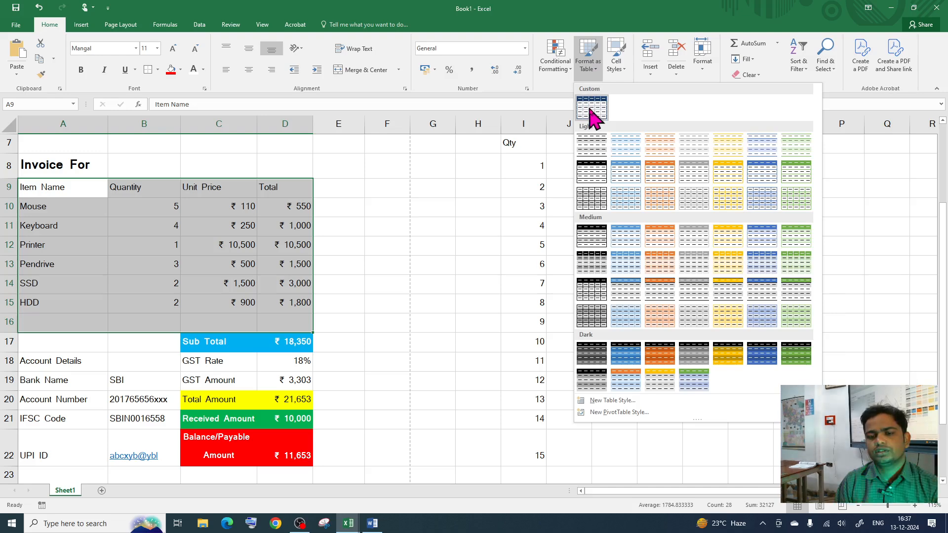
pyautogui.click(755, 173)
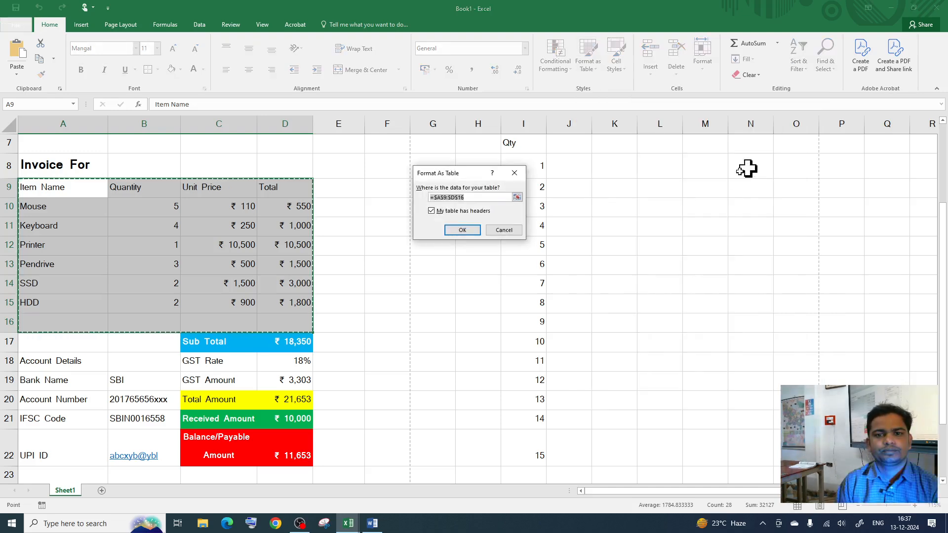
pyautogui.click(468, 230)
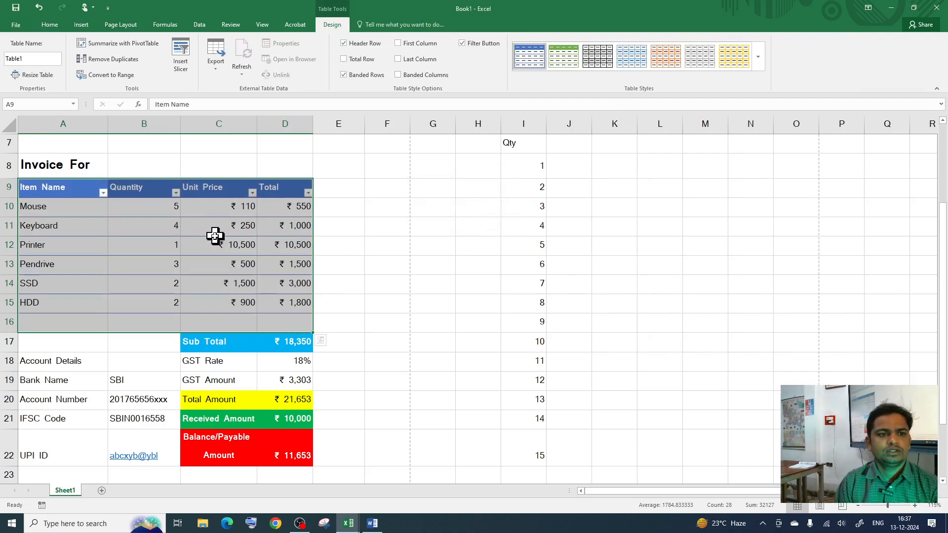
pyautogui.click(148, 267)
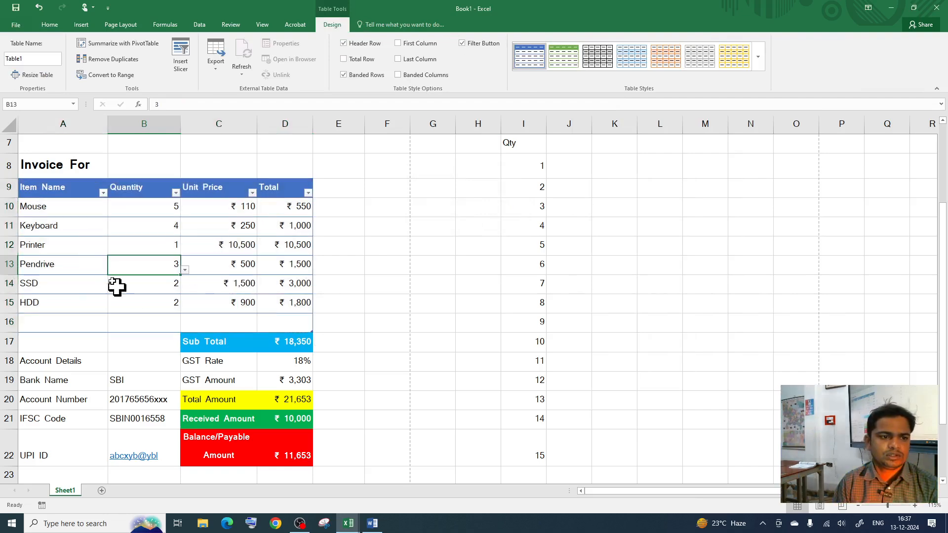
pyautogui.click(77, 207)
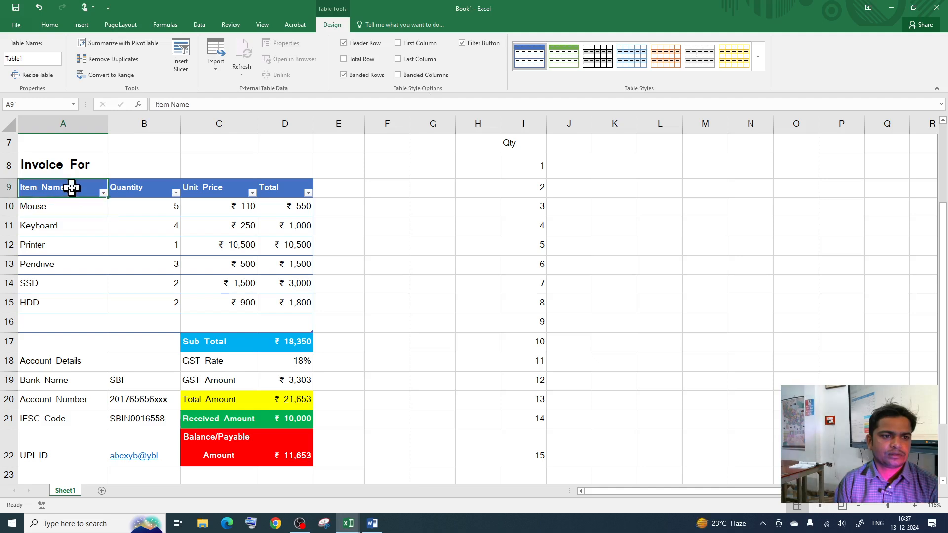
pyautogui.click(148, 210)
pyautogui.click(131, 262)
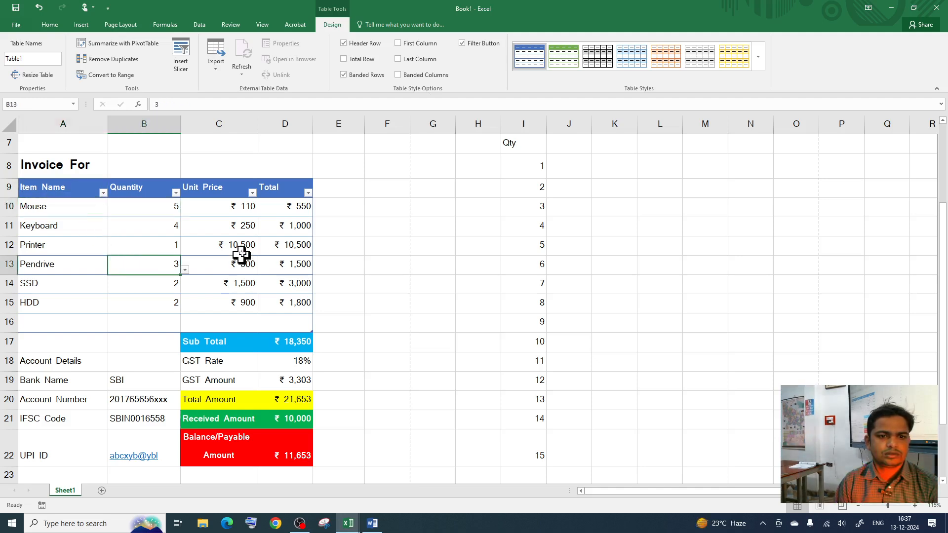
pyautogui.click(52, 206)
pyautogui.scroll(-1, 118, 336)
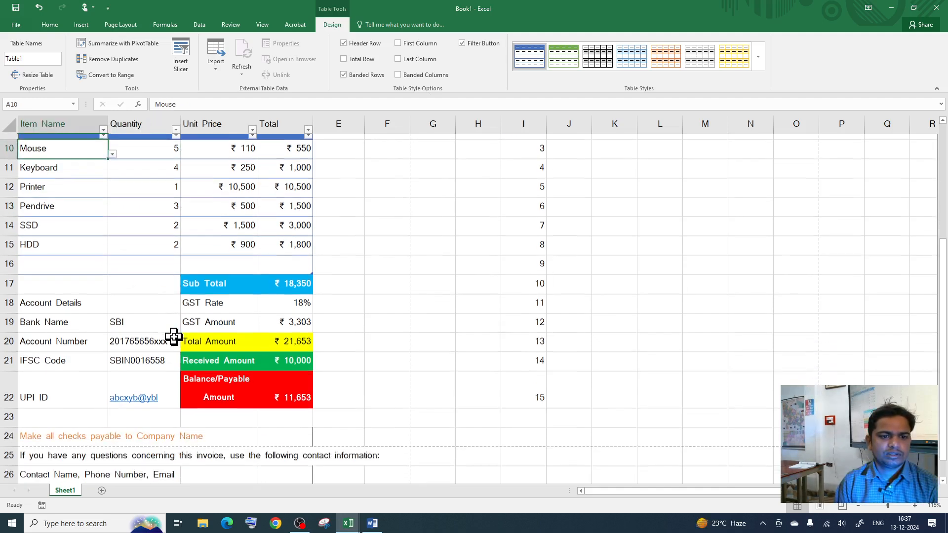
pyautogui.click(44, 277)
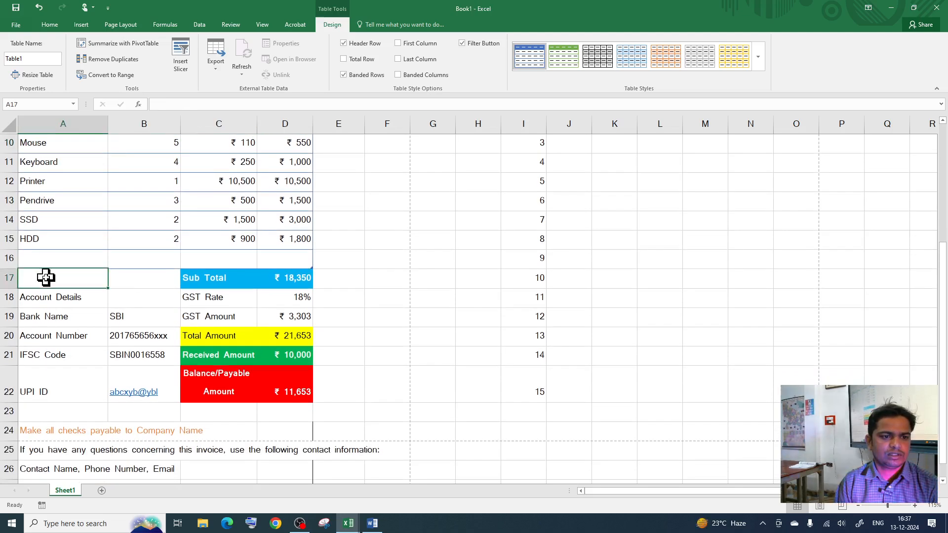
# Step: Give the totals block C17:D22 All Borders
pyautogui.click(196, 279)
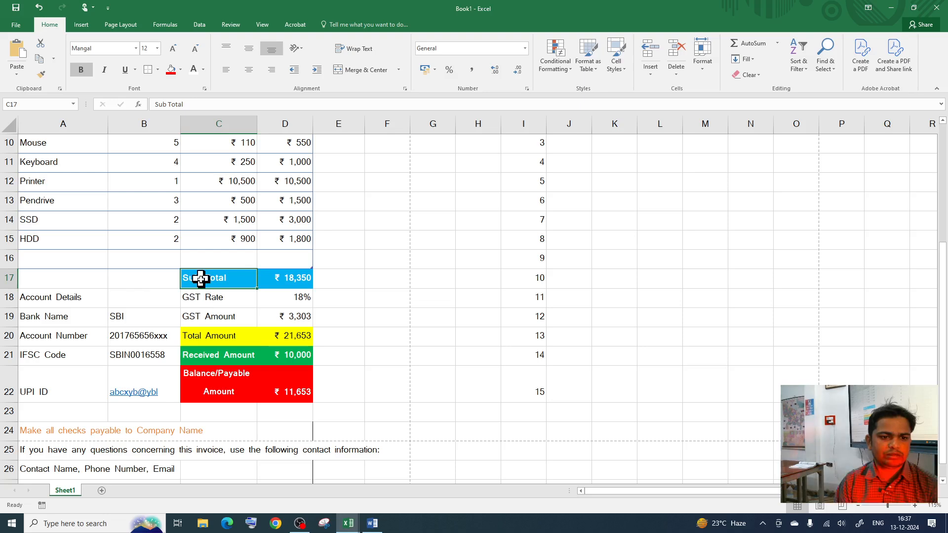
pyautogui.moveTo(201, 277); pyautogui.dragTo(283, 393)
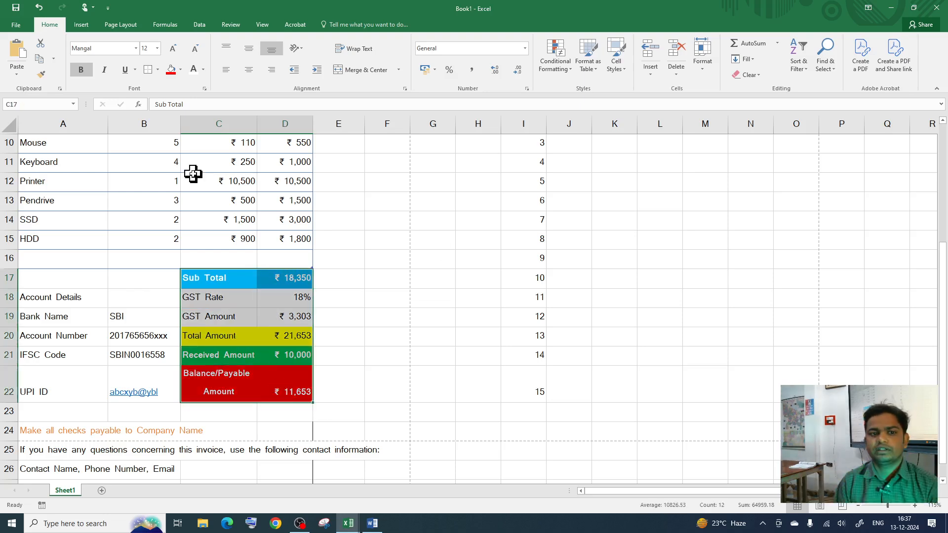
pyautogui.click(158, 69)
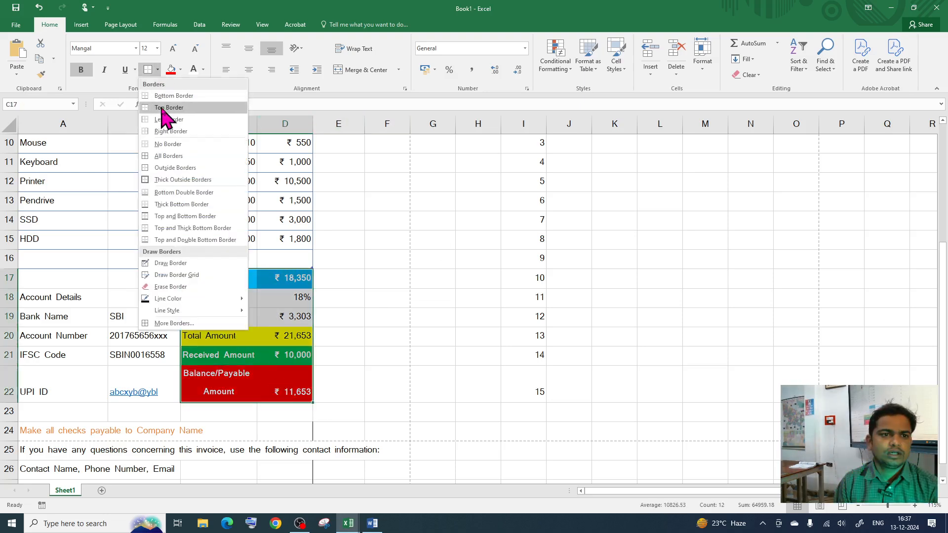
pyautogui.click(175, 156)
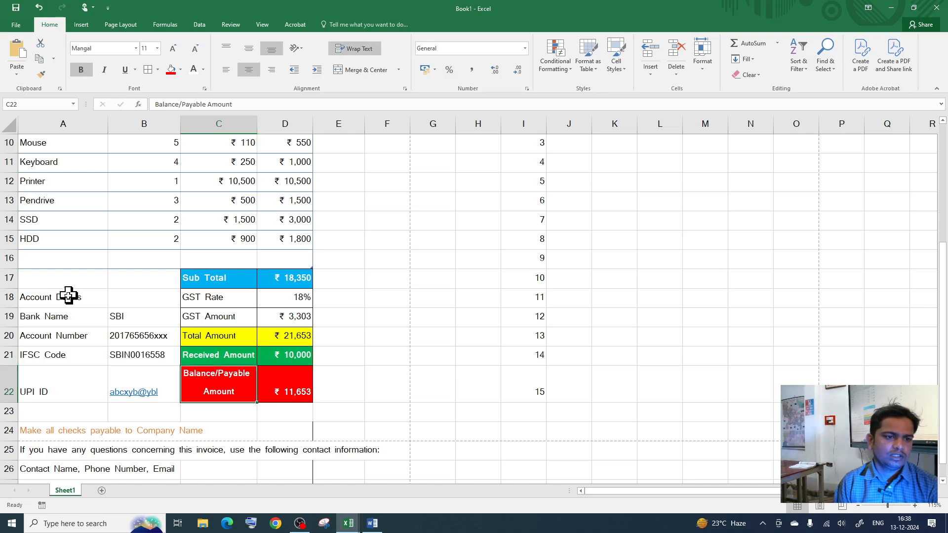
# Step: Apply All Borders to the account details A18:B22 and check the print preview
pyautogui.moveTo(67, 297); pyautogui.dragTo(134, 398)
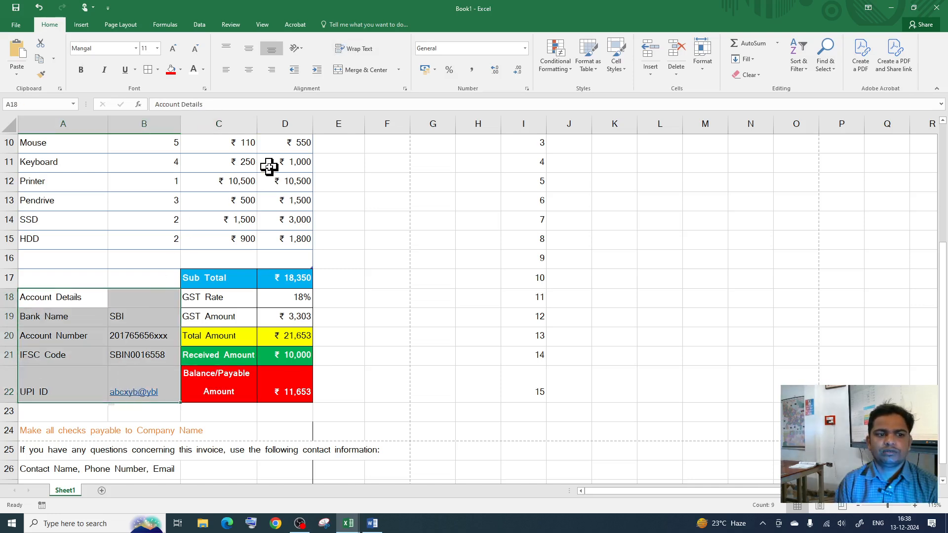
pyautogui.click(104, 336)
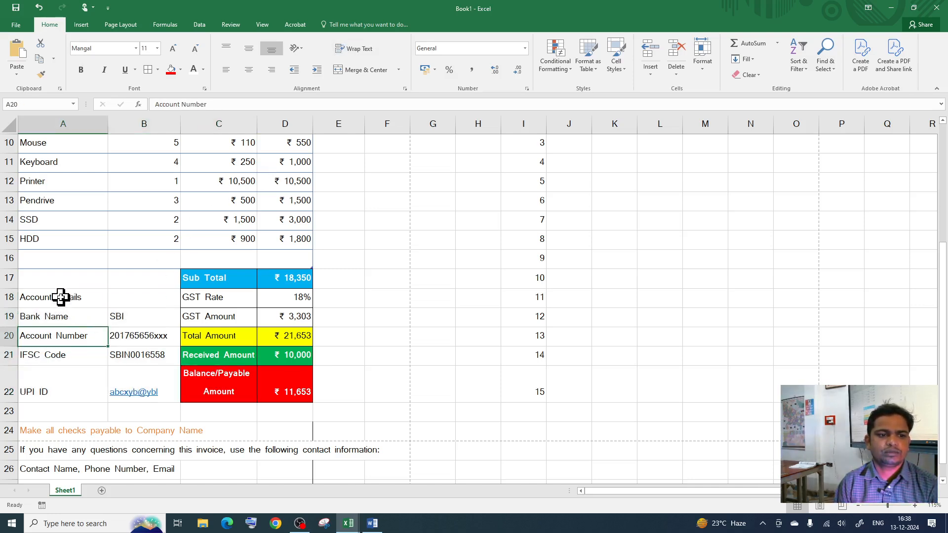
pyautogui.moveTo(60, 297); pyautogui.dragTo(126, 398)
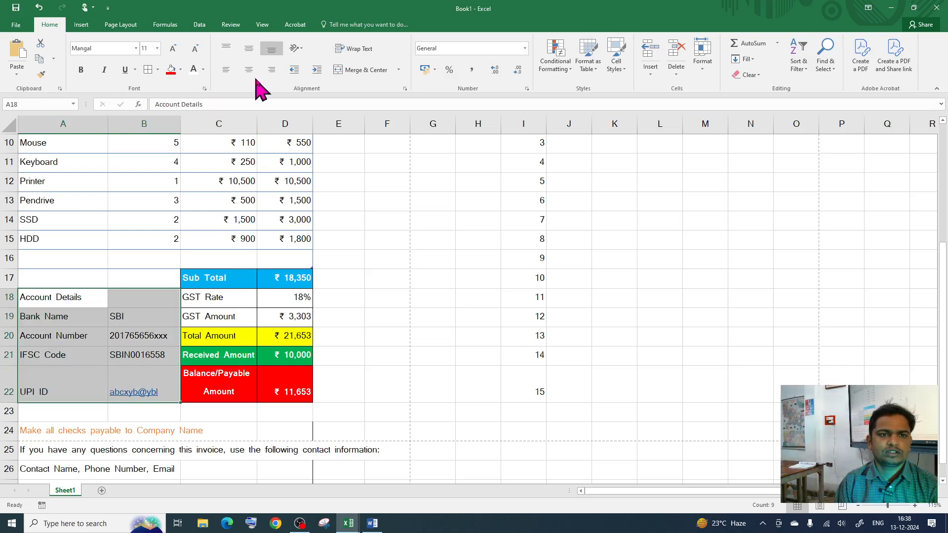
pyautogui.click(157, 69)
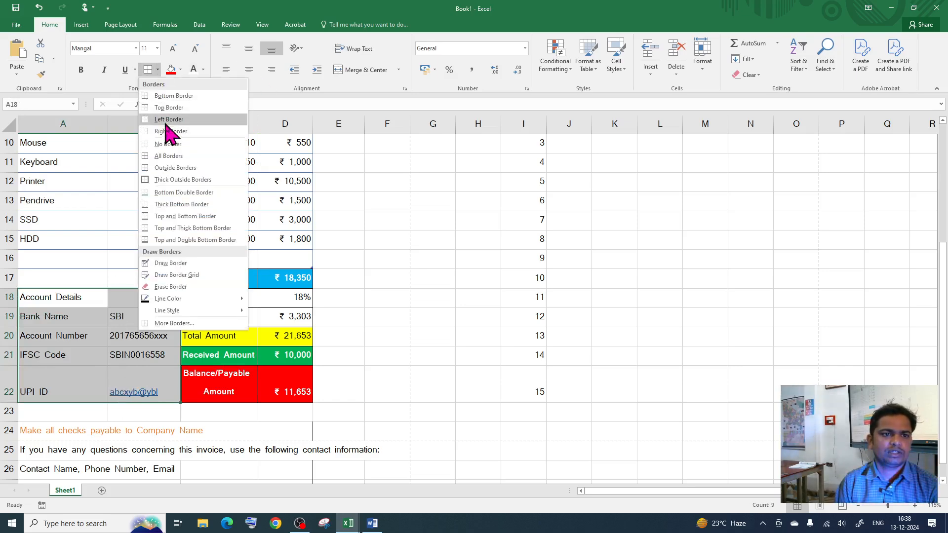
pyautogui.click(166, 157)
pyautogui.click(338, 298)
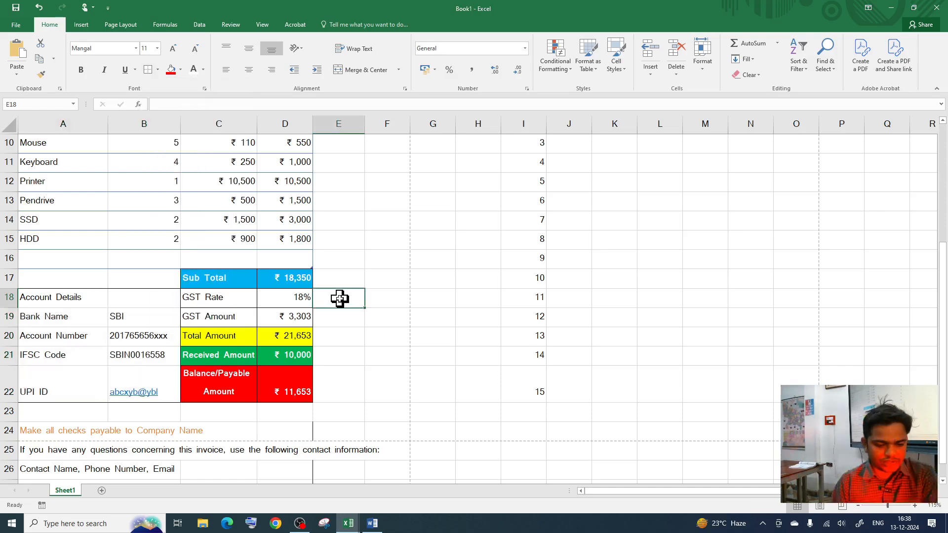
pyautogui.hotkey('ctrl', 'p')
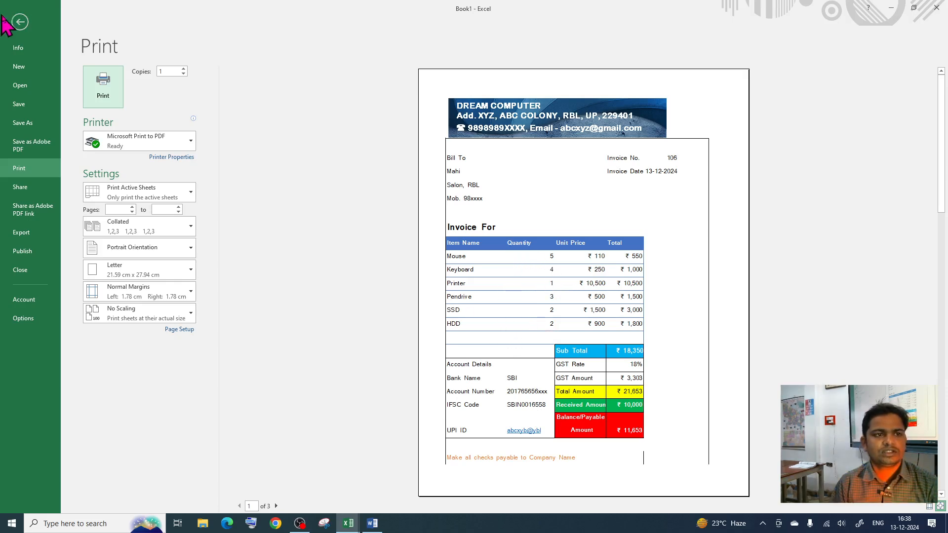
pyautogui.click(20, 22)
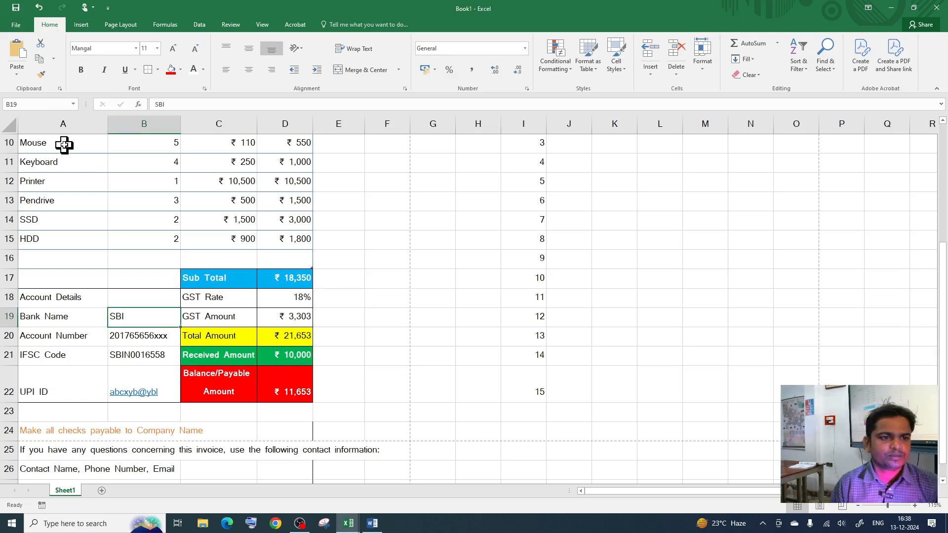
# Step: Apply All Borders to the item rows A10:D15 and preview the printed invoice
pyautogui.moveTo(64, 145); pyautogui.dragTo(246, 250)
pyautogui.scroll(1, 175, 289)
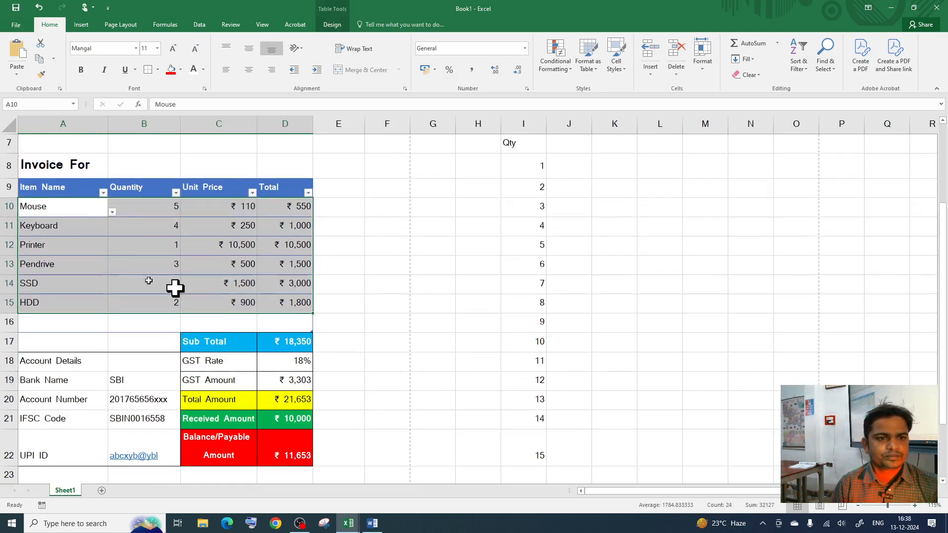
pyautogui.click(157, 70)
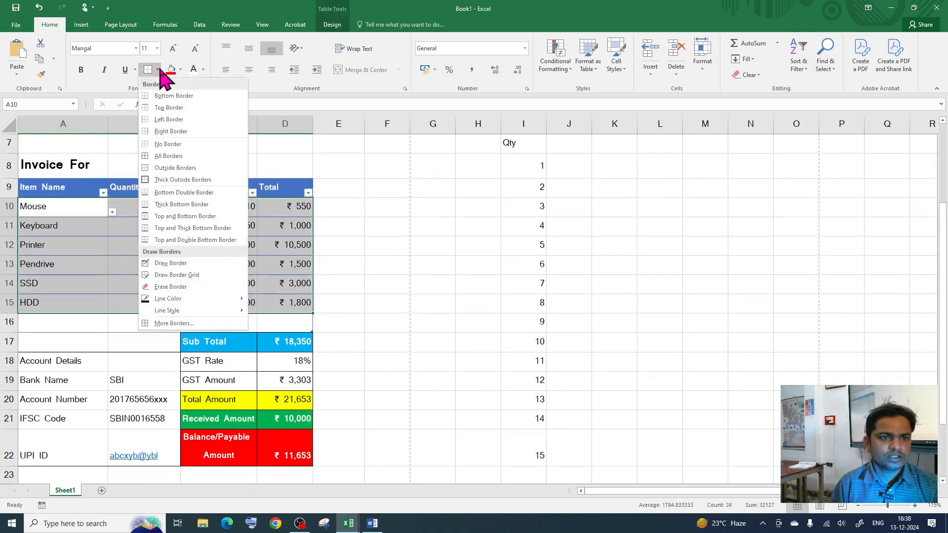
pyautogui.click(168, 156)
pyautogui.click(262, 268)
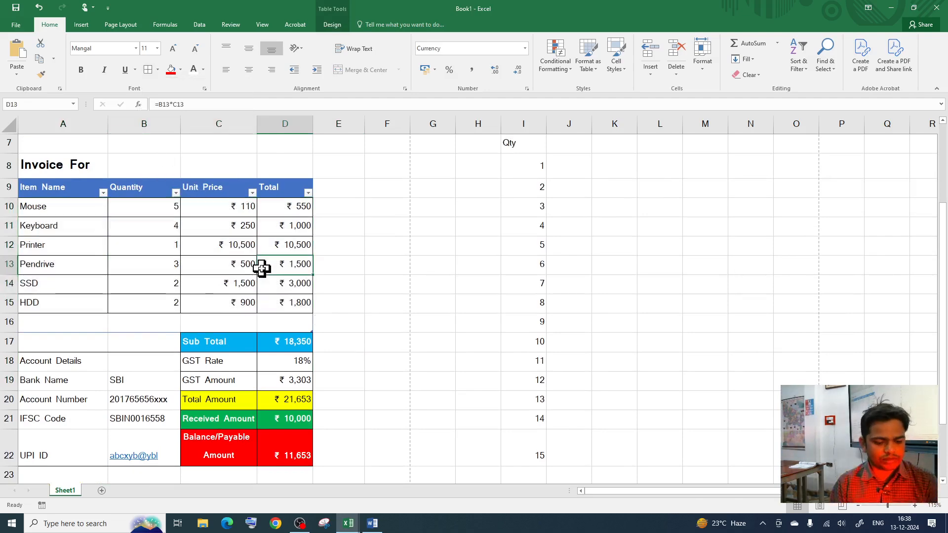
pyautogui.hotkey('ctrl', 'p')
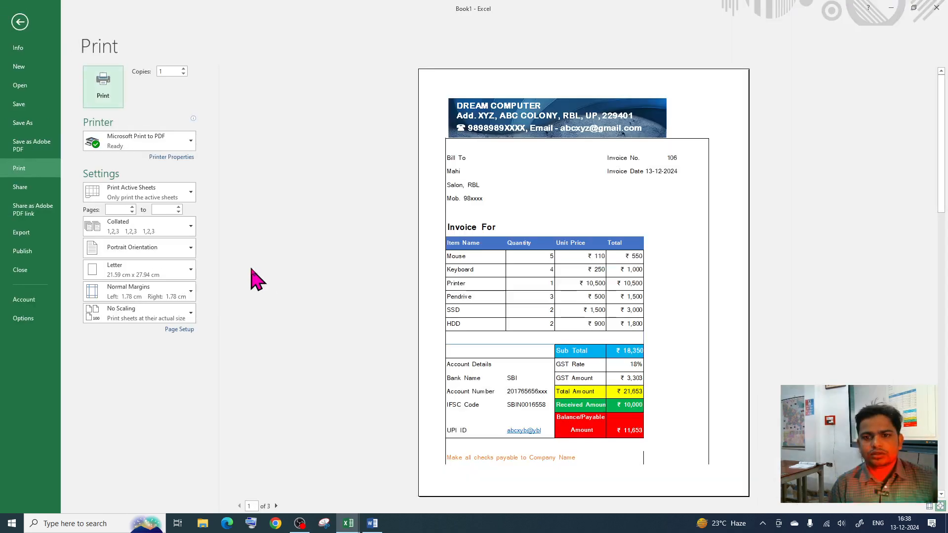
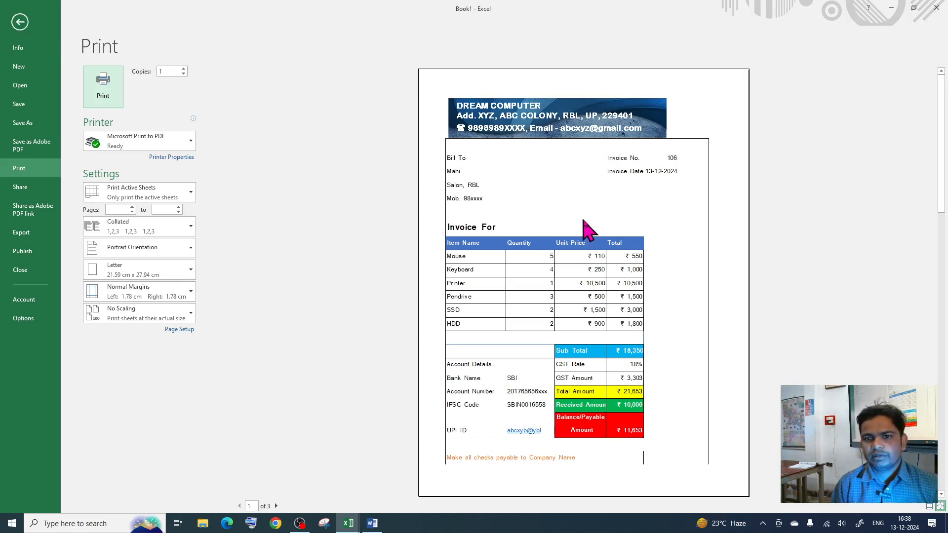
# Step: Return from Print preview to the invoice sheet, scrolled back to the top
pyautogui.click(24, 25)
pyautogui.scroll(3, 222, 277)
# Step: Delete the entire blank row 2 beneath the DREAM COMPUTER banner
pyautogui.click(38, 302)
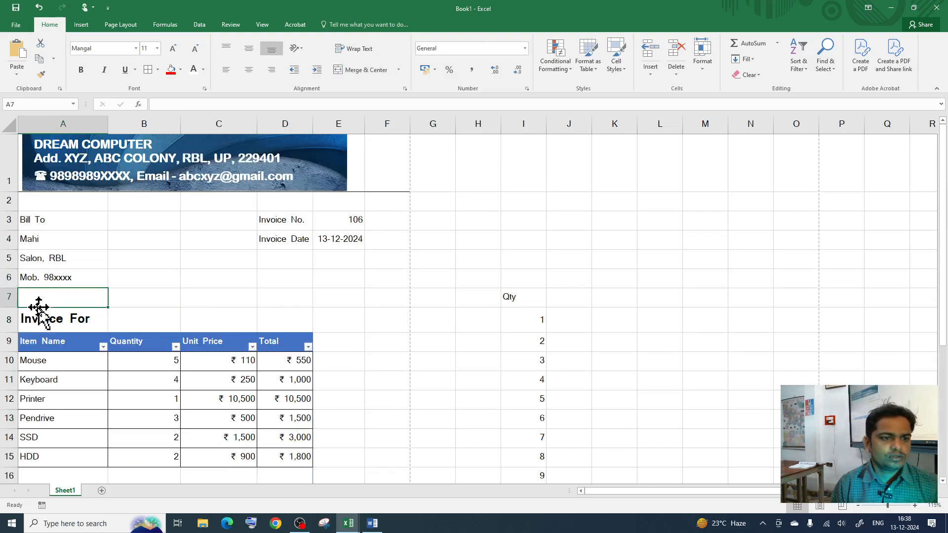
pyautogui.moveTo(7, 211)
pyautogui.mouseDown()
pyautogui.moveTo(9, 196)
pyautogui.moveTo(8, 211)
pyautogui.mouseUp()
pyautogui.click(74, 207)
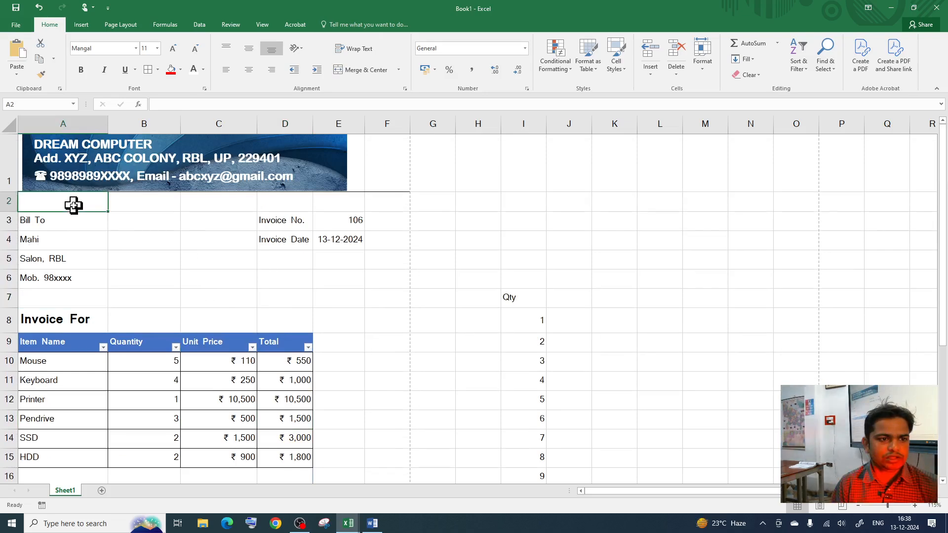
pyautogui.rightClick(74, 206)
pyautogui.click(115, 299)
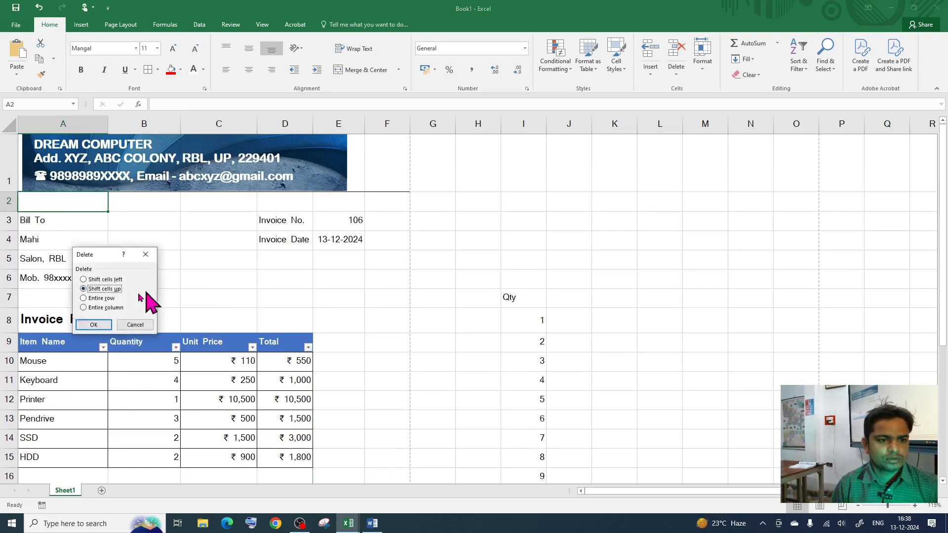
pyautogui.click(111, 299)
pyautogui.click(102, 324)
# Step: Stretch the DREAM COMPUTER banner picture across to column F
pyautogui.click(201, 229)
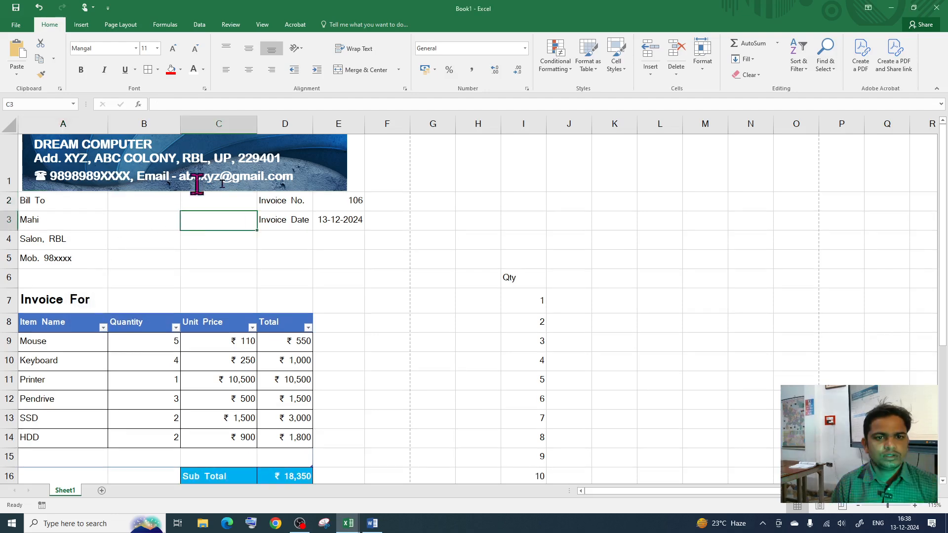
pyautogui.click(345, 165)
pyautogui.moveTo(349, 162); pyautogui.dragTo(406, 168)
pyautogui.click(398, 275)
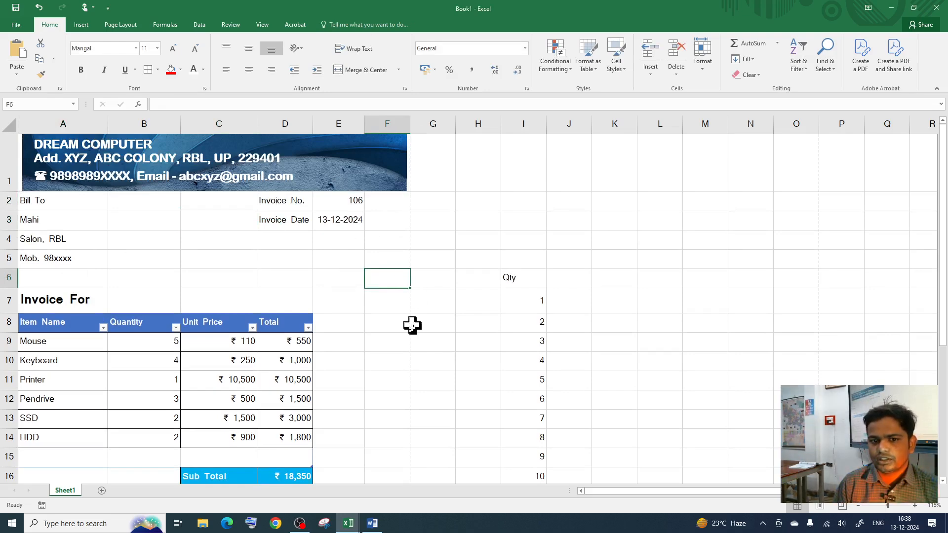
# Step: Select the column F range beside the item table, starting at F8
pyautogui.scroll(-2, 413, 324)
pyautogui.scroll(2, 406, 357)
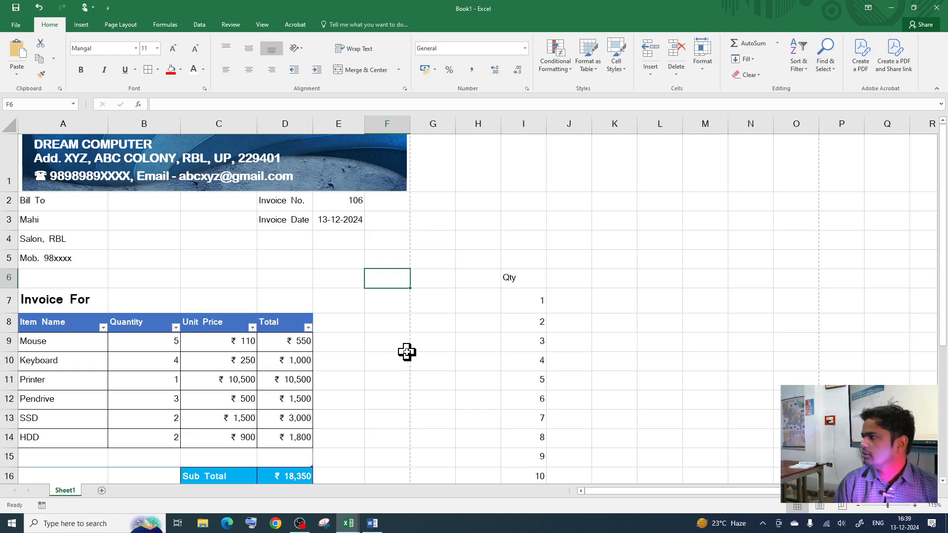
pyautogui.scroll(-6, 407, 345)
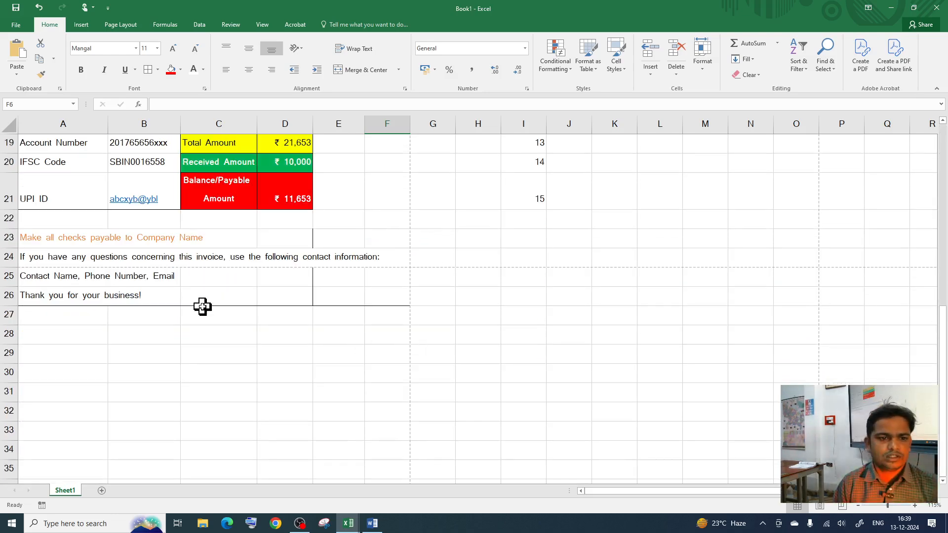
pyautogui.scroll(2, 157, 300)
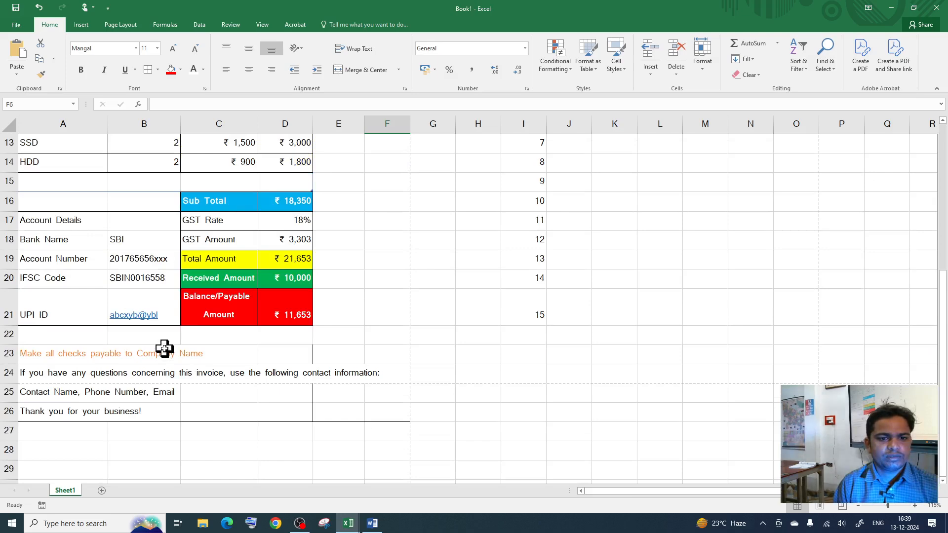
pyautogui.scroll(3, 256, 357)
pyautogui.click(360, 221)
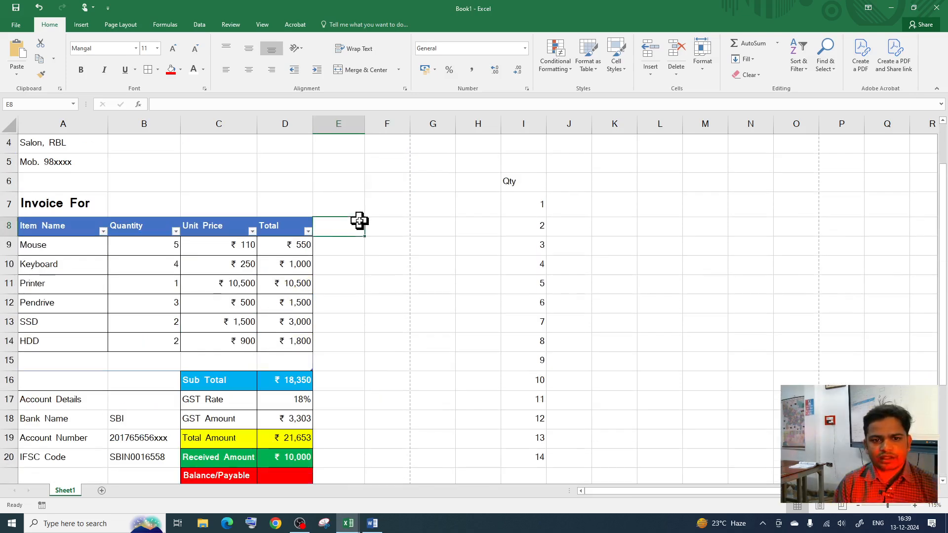
pyautogui.click(389, 233)
pyautogui.moveTo(390, 235); pyautogui.dragTo(395, 360)
pyautogui.scroll(-2, 292, 296)
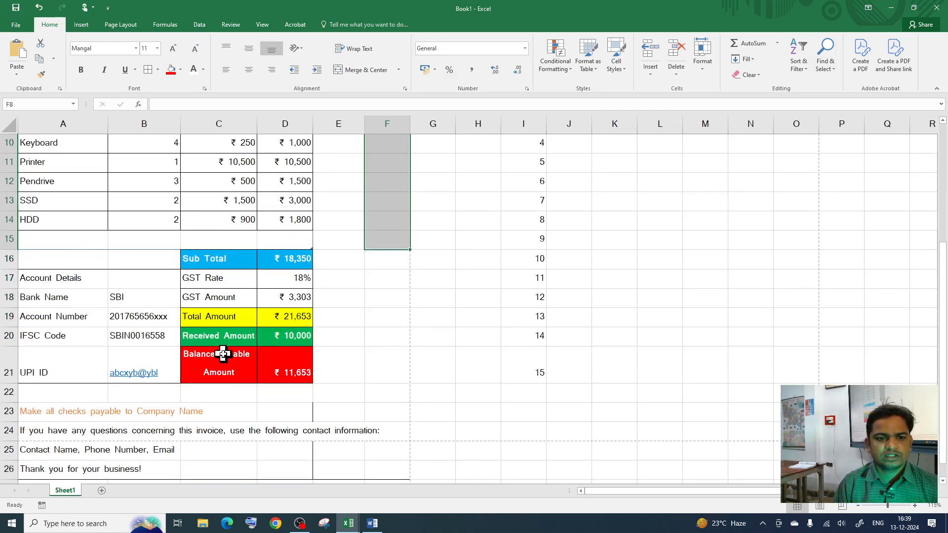
# Step: Widen column C to fit the Balance/Payable Amount label and autofit row 21
pyautogui.moveTo(257, 124); pyautogui.dragTo(294, 125)
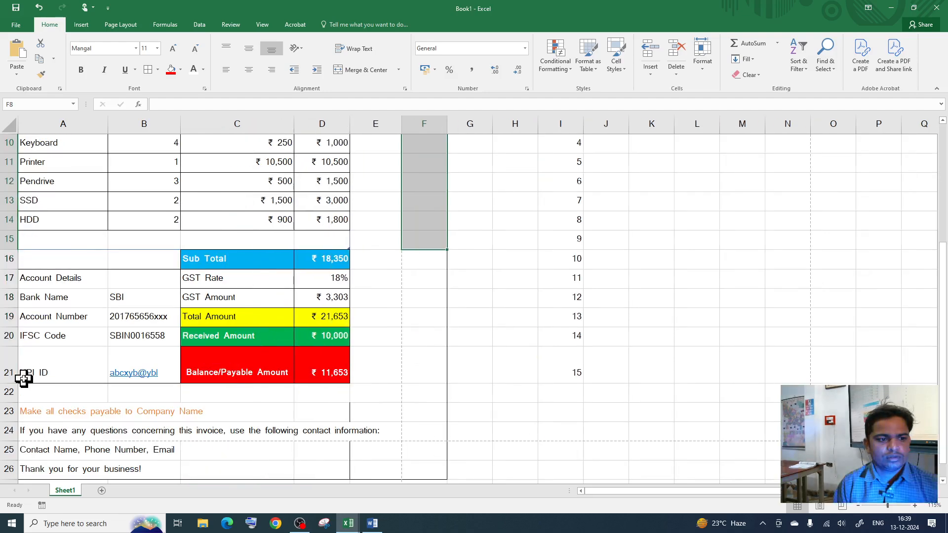
pyautogui.moveTo(12, 382); pyautogui.dragTo(13, 361)
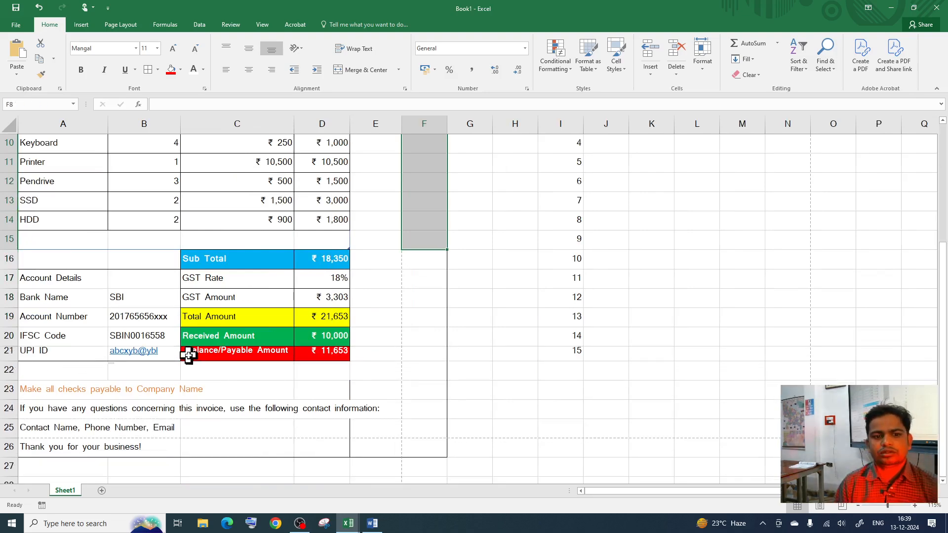
pyautogui.doubleClick(11, 360)
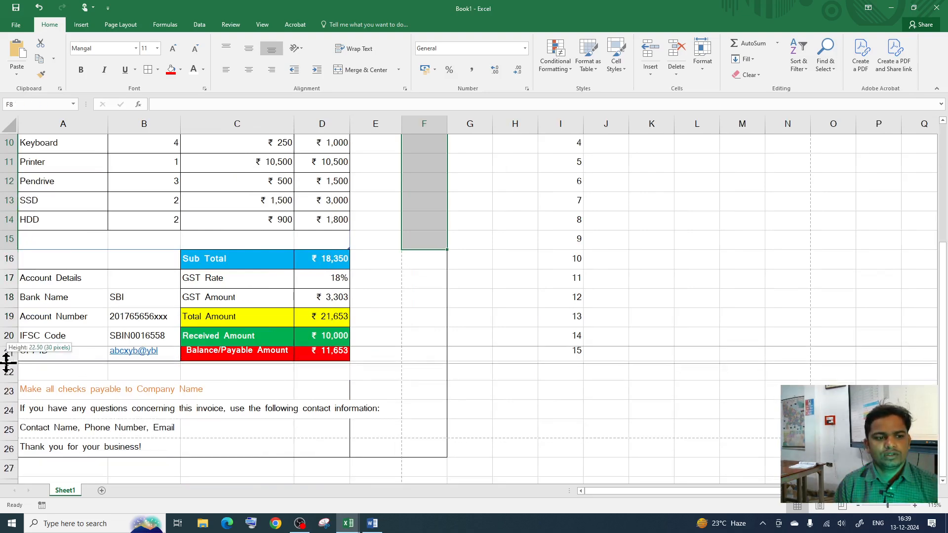
pyautogui.click(394, 376)
pyautogui.scroll(1, 349, 315)
pyautogui.scroll(3, 348, 315)
pyautogui.click(353, 242)
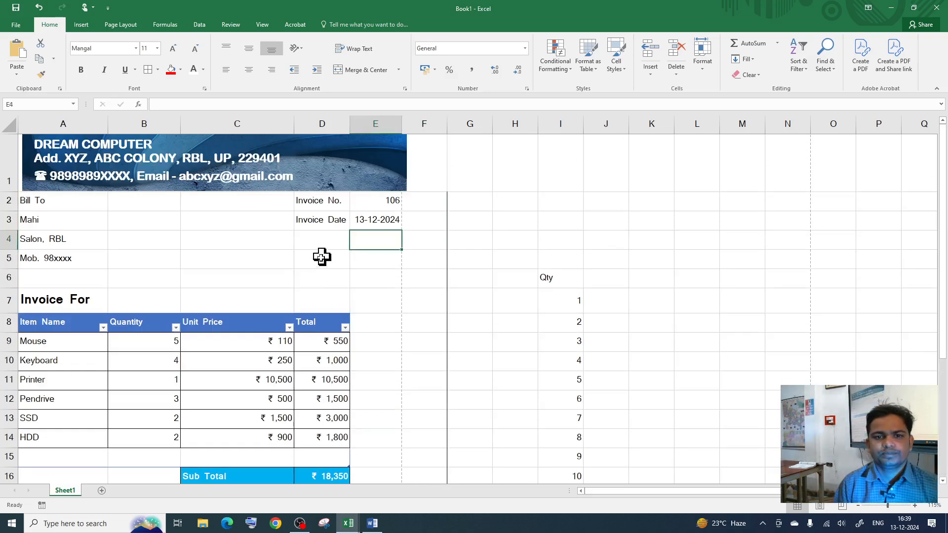
pyautogui.click(324, 206)
# Step: Move the Invoice No. and Invoice Date block one column left into C2:D3
pyautogui.click(322, 312)
pyautogui.moveTo(330, 201); pyautogui.dragTo(369, 220)
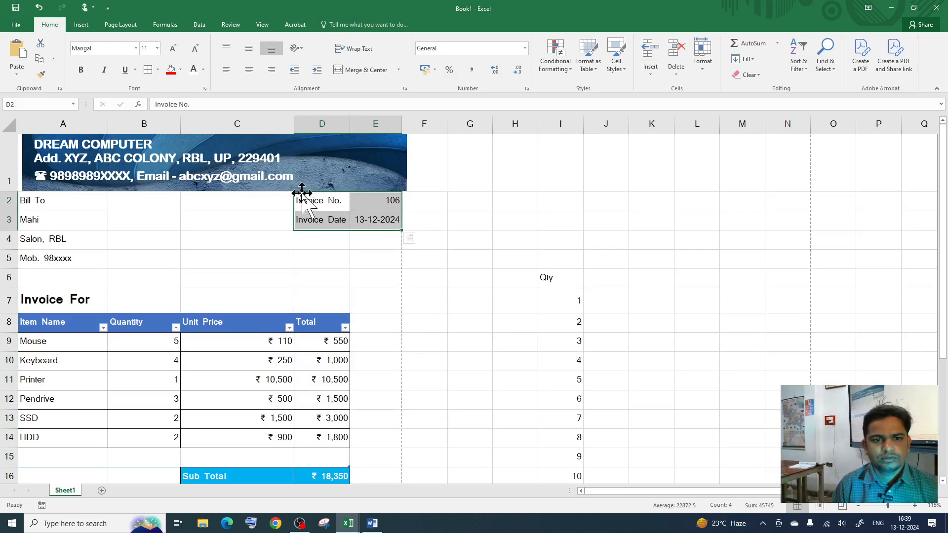
pyautogui.moveTo(310, 190); pyautogui.dragTo(364, 218)
pyautogui.click(313, 214)
pyautogui.click(331, 193)
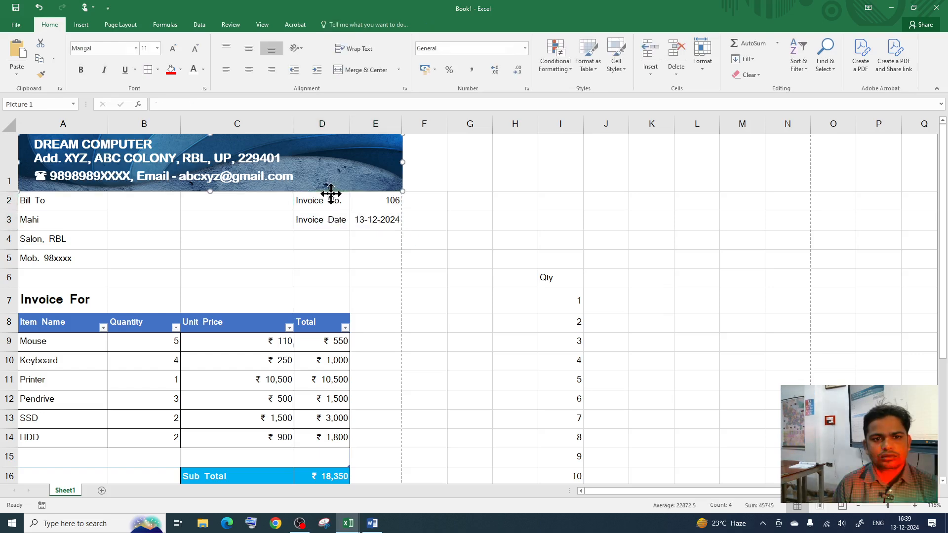
pyautogui.moveTo(309, 200); pyautogui.dragTo(360, 222)
pyautogui.click(329, 193)
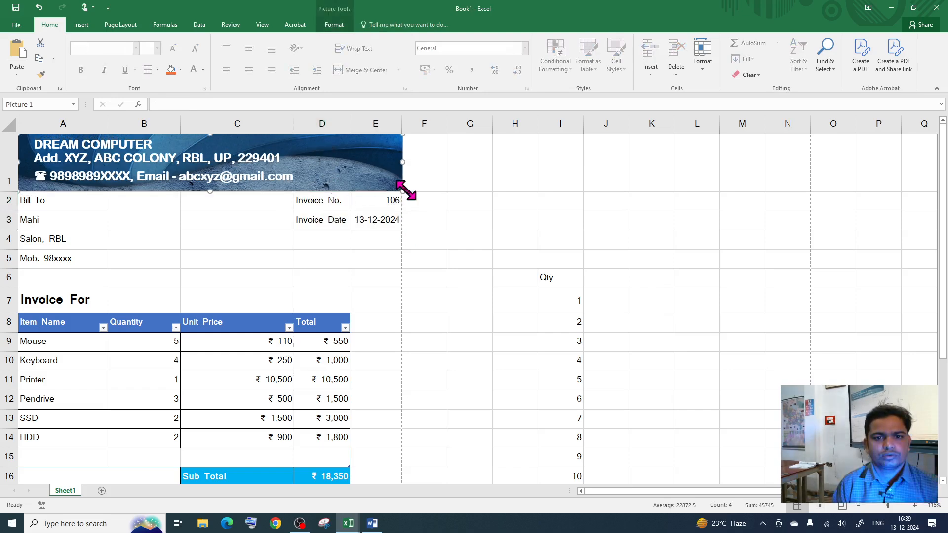
pyautogui.moveTo(403, 191); pyautogui.dragTo(372, 221)
pyautogui.click(323, 205)
pyautogui.moveTo(322, 193); pyautogui.dragTo(232, 207)
pyautogui.click(262, 277)
# Step: Resize the DREAM COMPUTER banner picture so it ends at column E
pyautogui.click(334, 158)
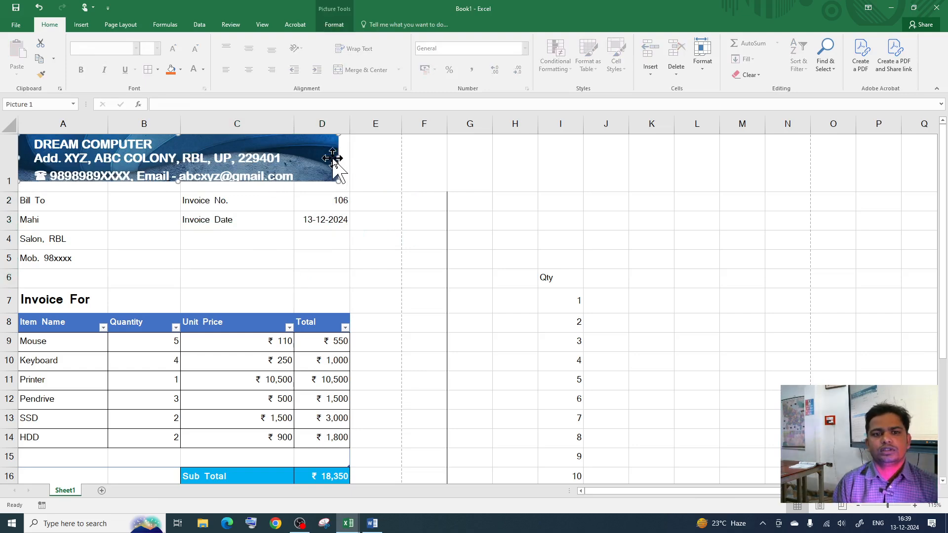
pyautogui.moveTo(339, 180); pyautogui.dragTo(384, 190)
pyautogui.click(381, 237)
pyautogui.scroll(-1, 419, 259)
pyautogui.scroll(1, 395, 287)
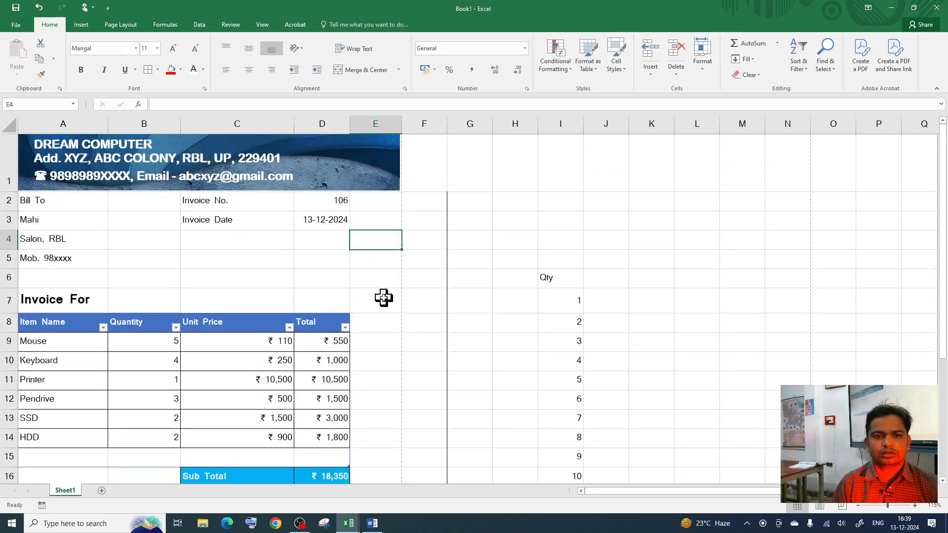
pyautogui.moveTo(242, 276); pyautogui.dragTo(229, 248)
# Step: Widen column A, column C and the Total column D of the invoice
pyautogui.click(321, 278)
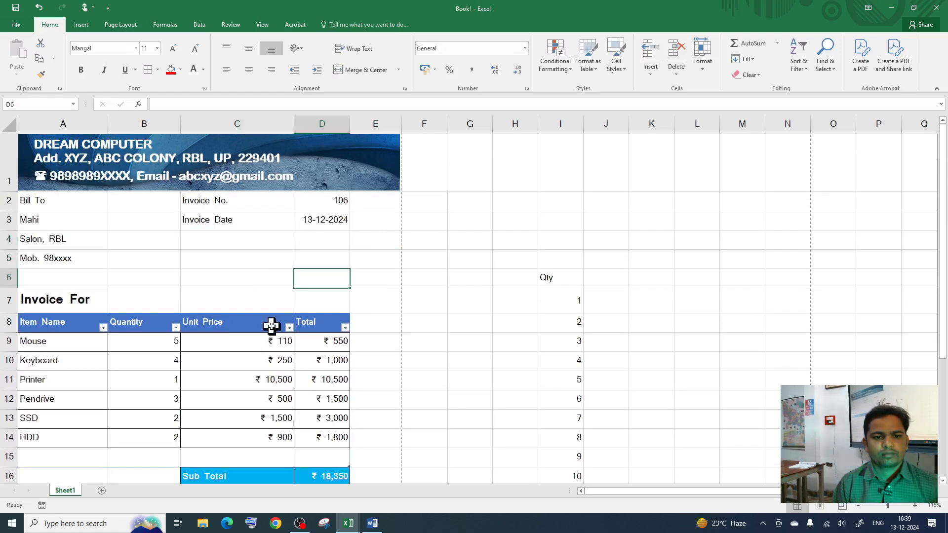
pyautogui.scroll(-1, 435, 339)
pyautogui.scroll(-3, 250, 306)
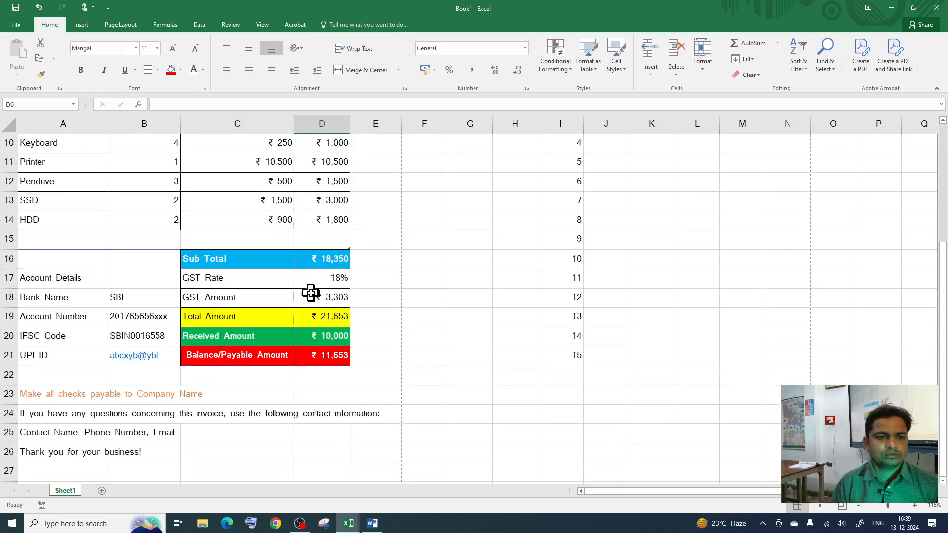
pyautogui.scroll(3, 183, 306)
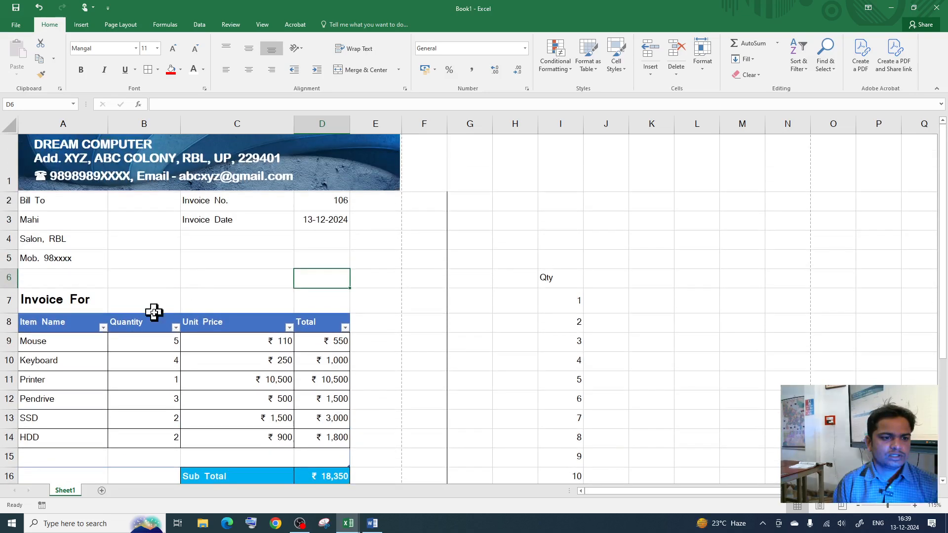
pyautogui.moveTo(106, 126); pyautogui.dragTo(125, 127)
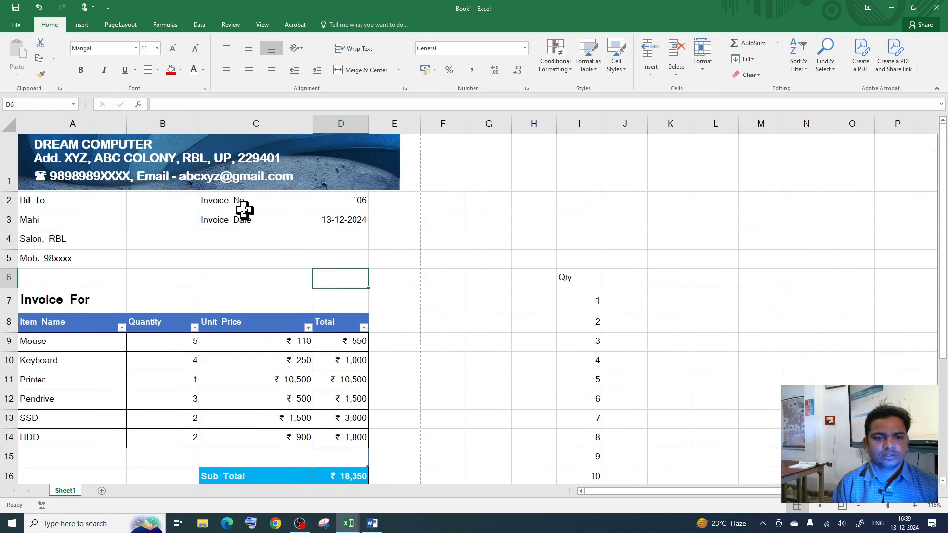
pyautogui.moveTo(200, 127); pyautogui.dragTo(206, 128)
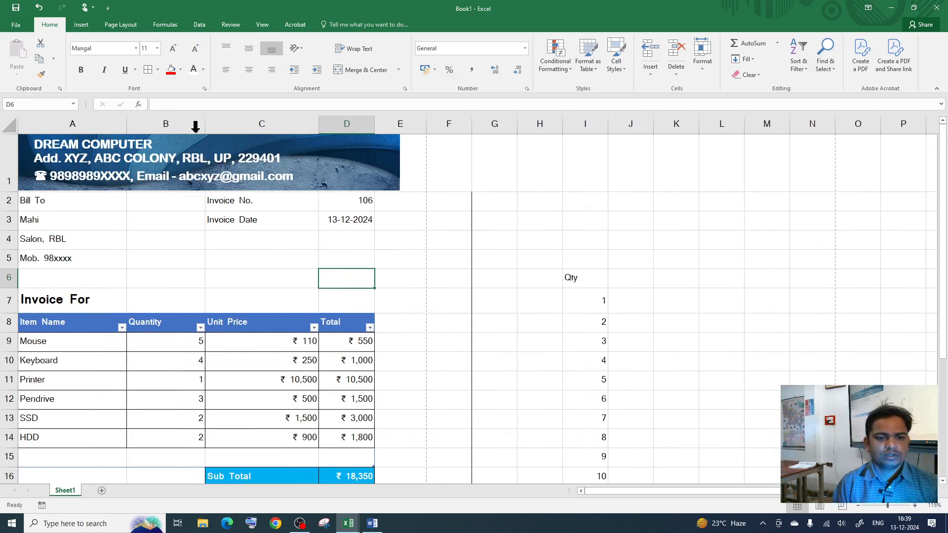
pyautogui.scroll(-2, 356, 296)
pyautogui.scroll(2, 287, 393)
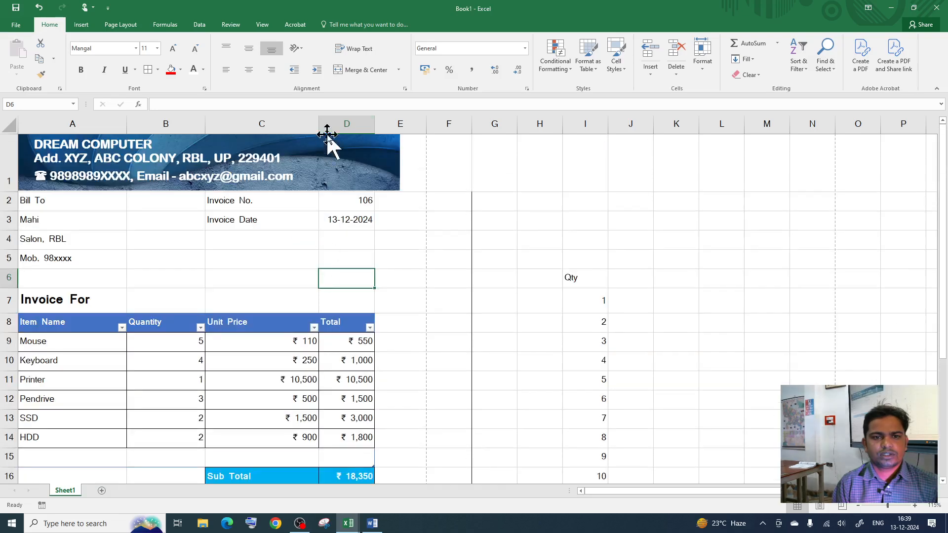
pyautogui.moveTo(318, 126); pyautogui.dragTo(331, 126)
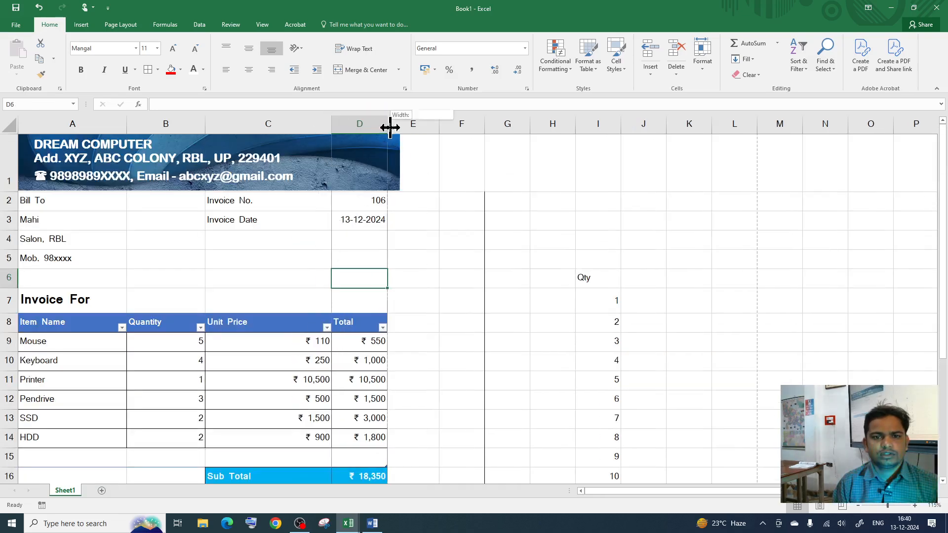
pyautogui.moveTo(389, 126); pyautogui.dragTo(408, 126)
pyautogui.scroll(-3, 354, 328)
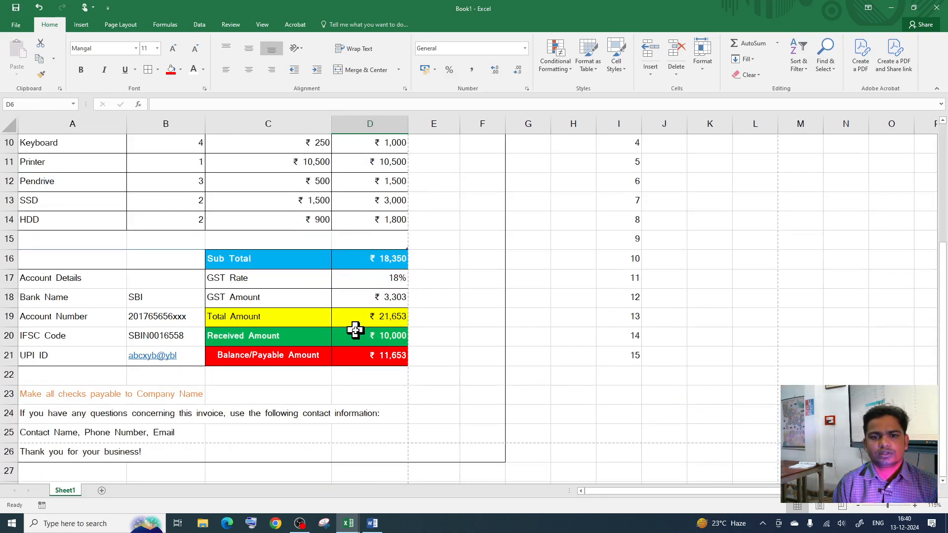
pyautogui.scroll(3, 345, 321)
pyautogui.scroll(-4, 343, 324)
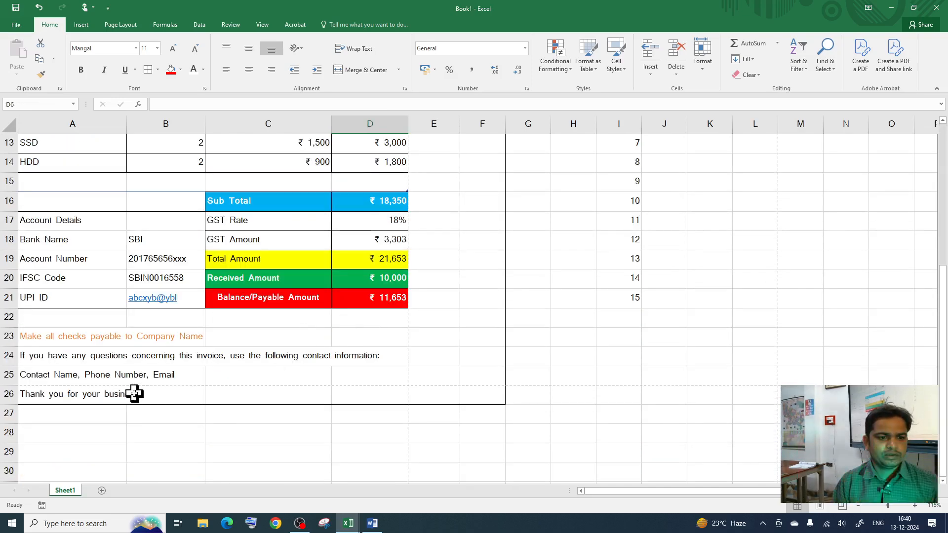
# Step: Delete the empty row under the UPI ID line and preview the invoice for printing
pyautogui.click(117, 318)
pyautogui.rightClick(117, 318)
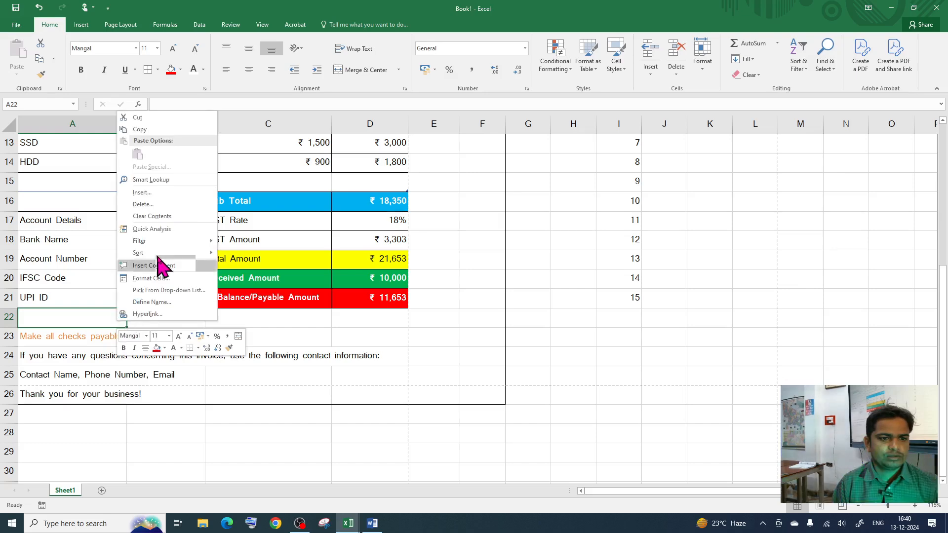
pyautogui.click(161, 206)
pyautogui.click(137, 230)
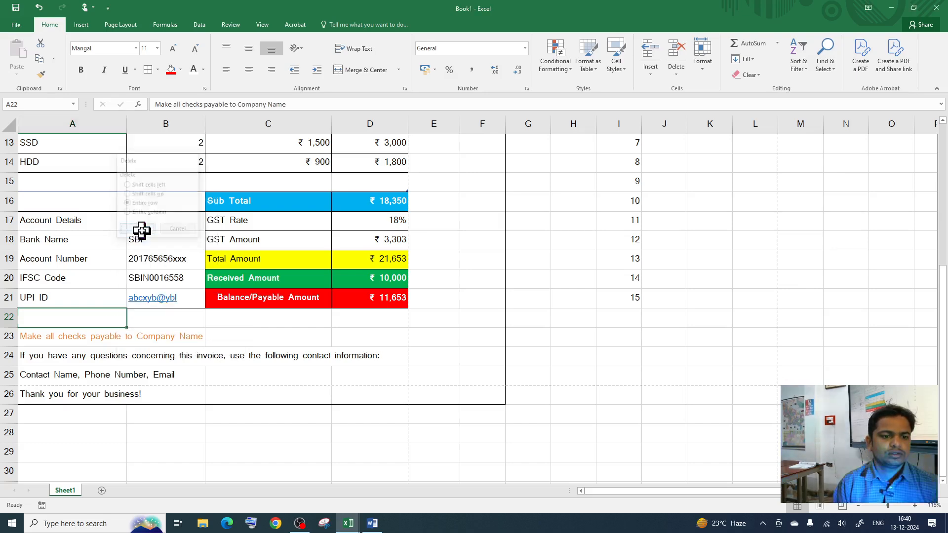
pyautogui.click(180, 381)
pyautogui.scroll(5, 197, 375)
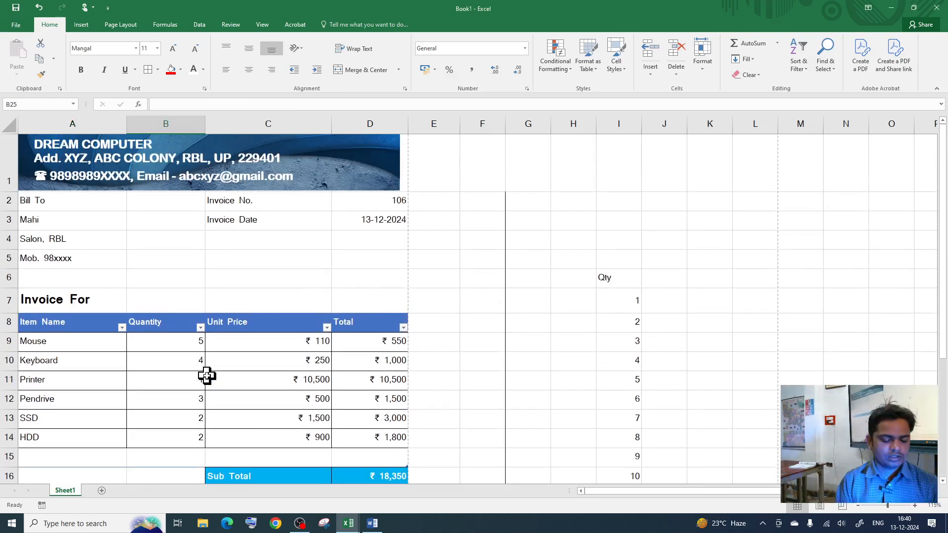
pyautogui.hotkey('ctrl', 'p')
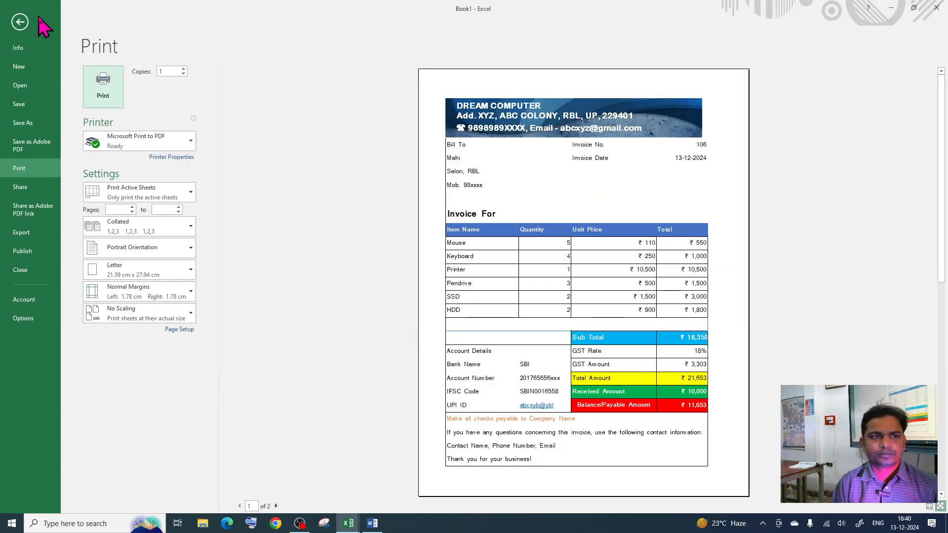
# Step: Left-align the invoice number 106 and date 13-12-2024 in D2:D3
pyautogui.click(20, 22)
pyautogui.click(310, 254)
pyautogui.click(354, 201)
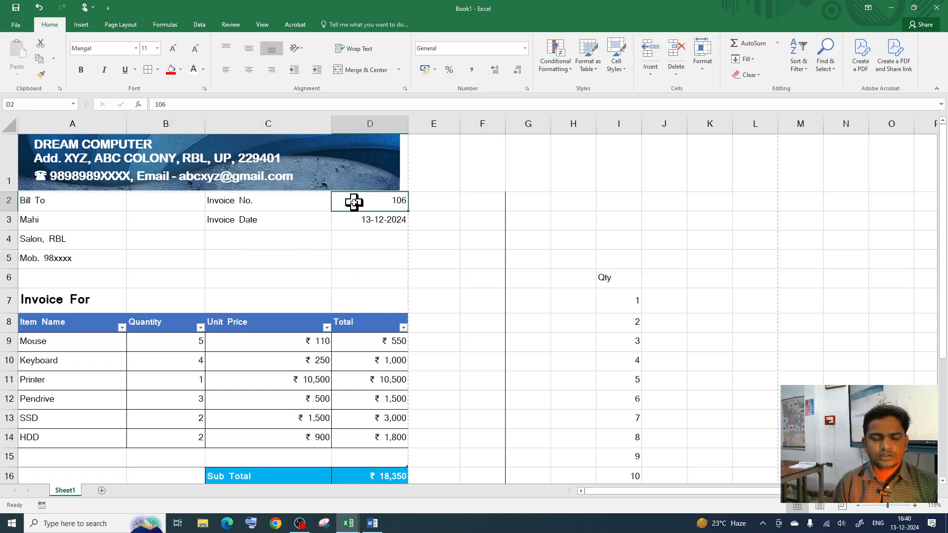
pyautogui.moveTo(363, 211); pyautogui.dragTo(365, 220)
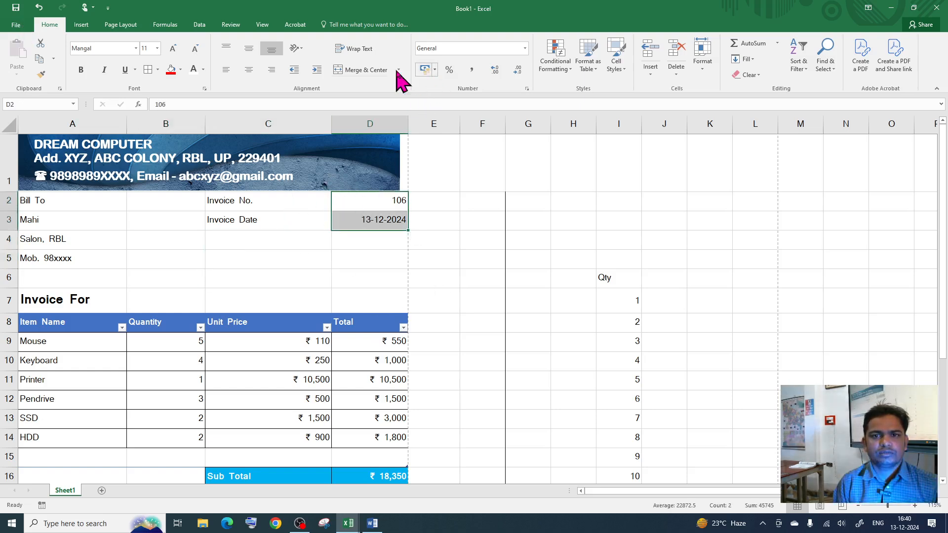
pyautogui.click(226, 71)
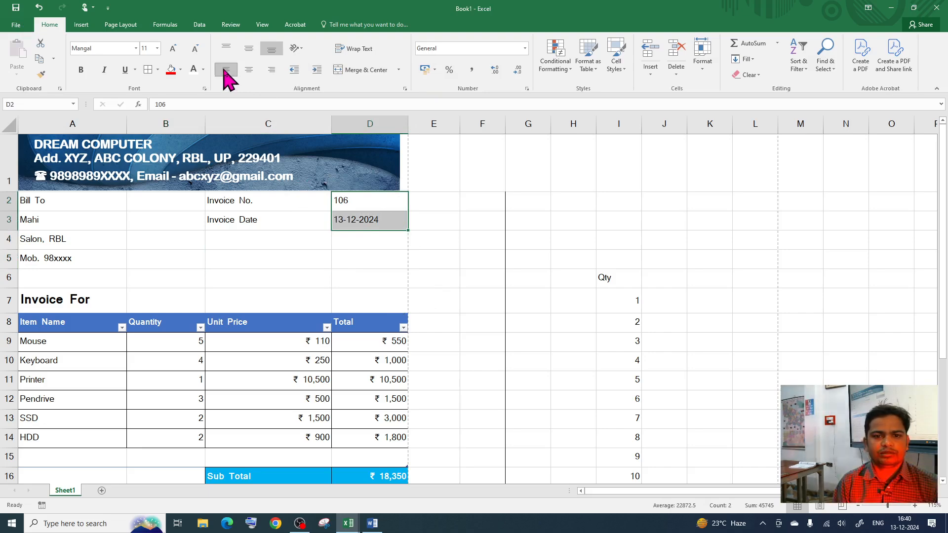
# Step: Narrow column D slightly and confirm in print preview that the invoice fits one page width
pyautogui.click(366, 251)
pyautogui.click(396, 185)
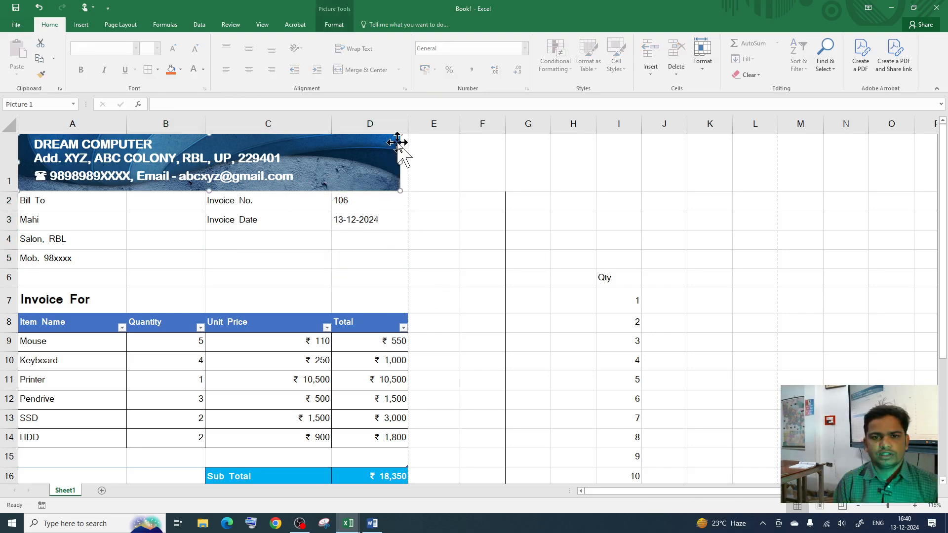
pyautogui.click(378, 311)
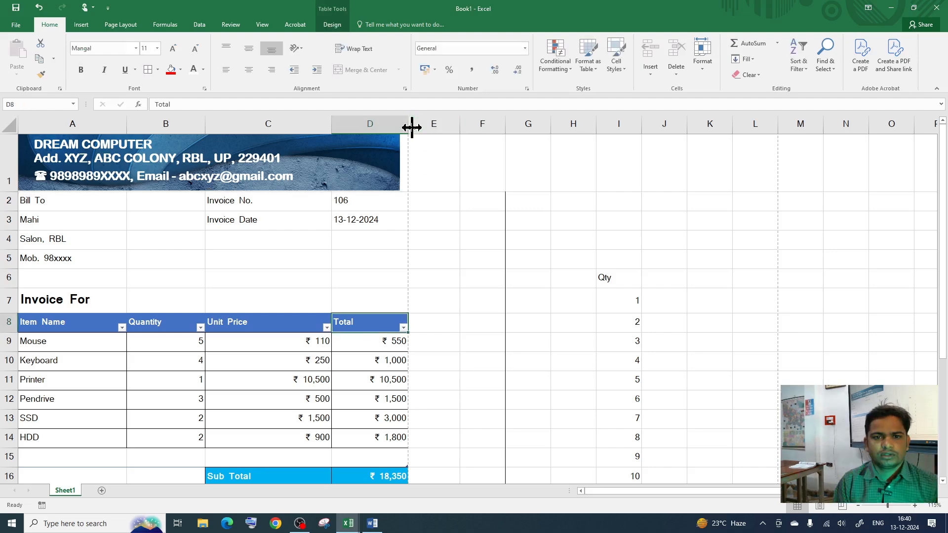
pyautogui.moveTo(411, 127); pyautogui.dragTo(406, 129)
pyautogui.scroll(-3, 442, 303)
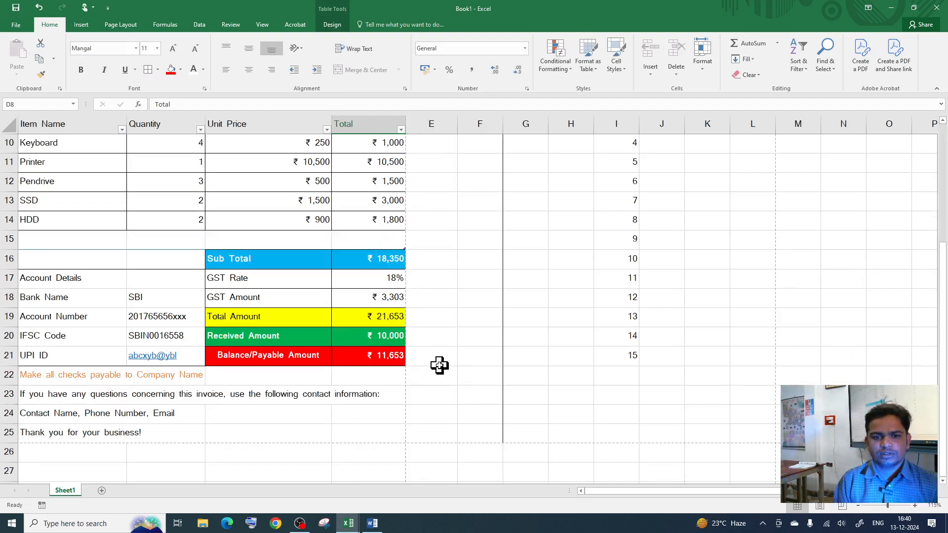
pyautogui.scroll(3, 440, 366)
pyautogui.hotkey('ctrl', 'p')
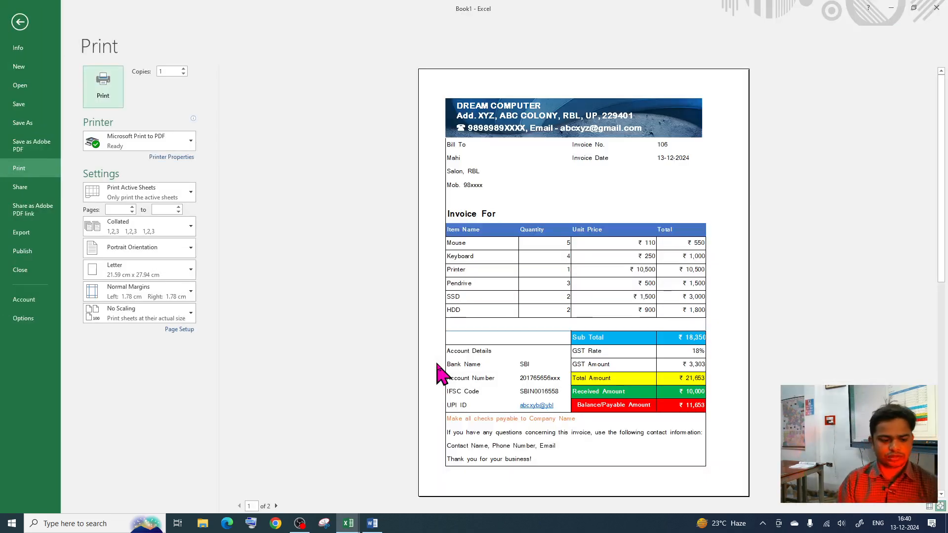
pyautogui.press('Escape')
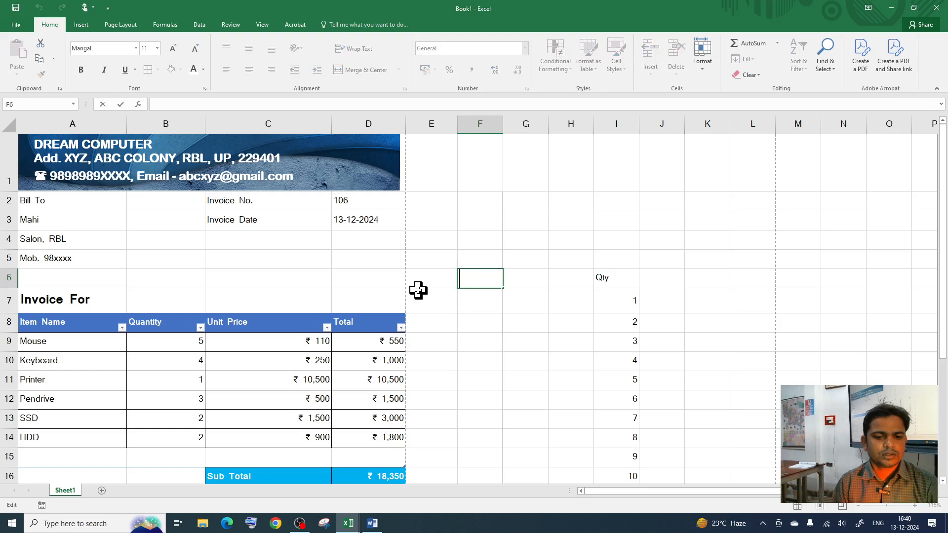
pyautogui.click(53, 199)
pyautogui.moveTo(53, 200); pyautogui.dragTo(343, 267)
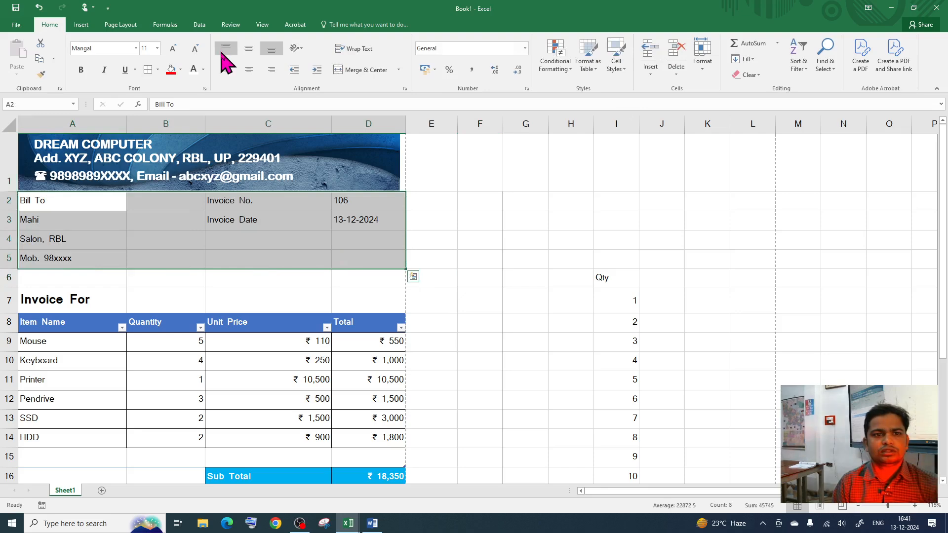
# Step: Put an outside border around the Bill To and invoice details block A2:D5 and preview it
pyautogui.click(157, 70)
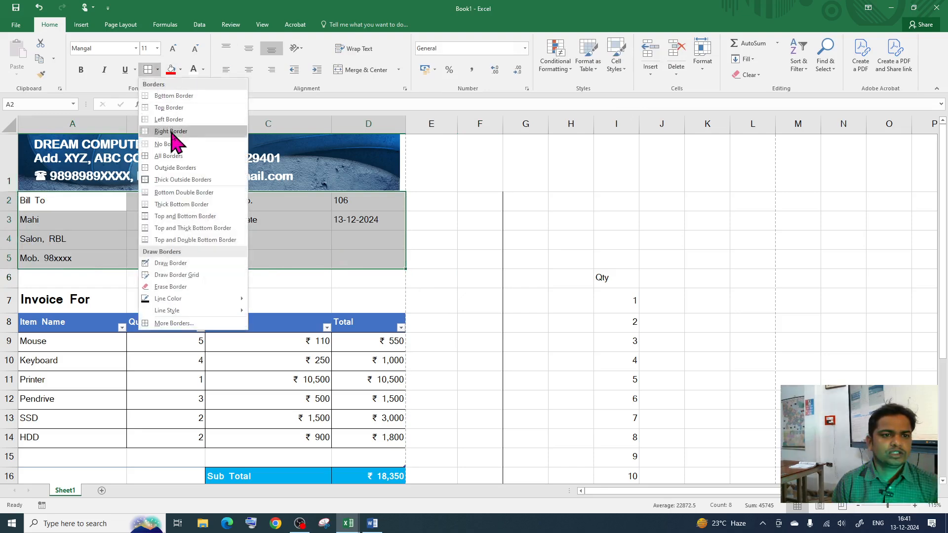
pyautogui.click(177, 168)
pyautogui.click(313, 264)
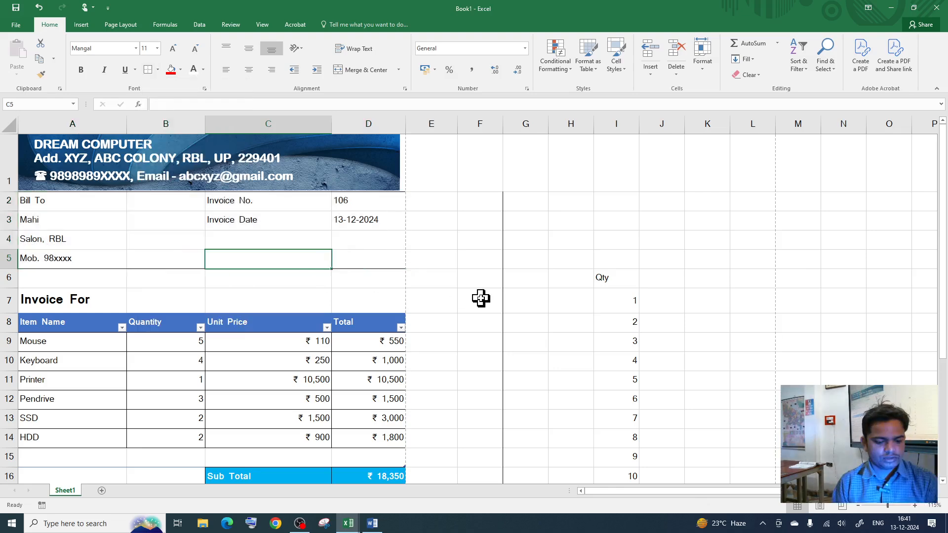
pyautogui.hotkey('ctrl', 'p')
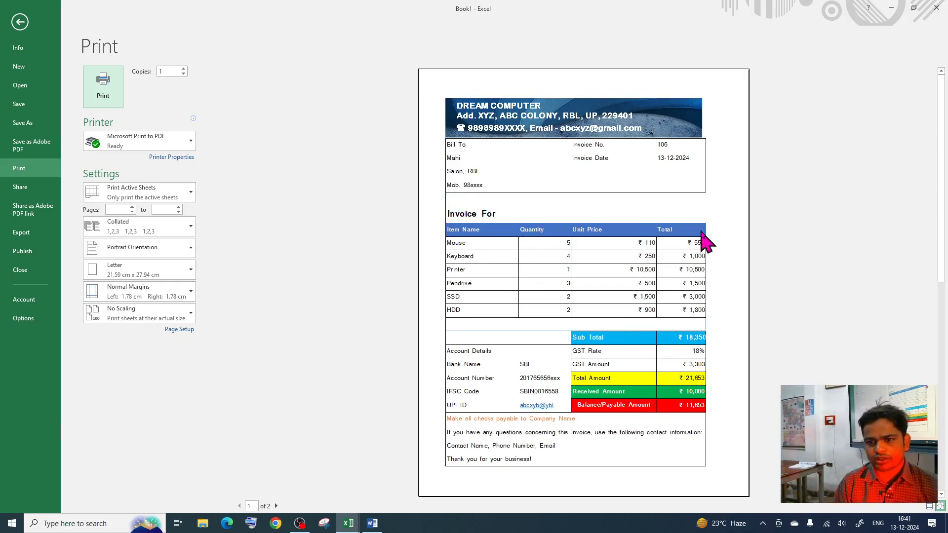
pyautogui.press('Escape')
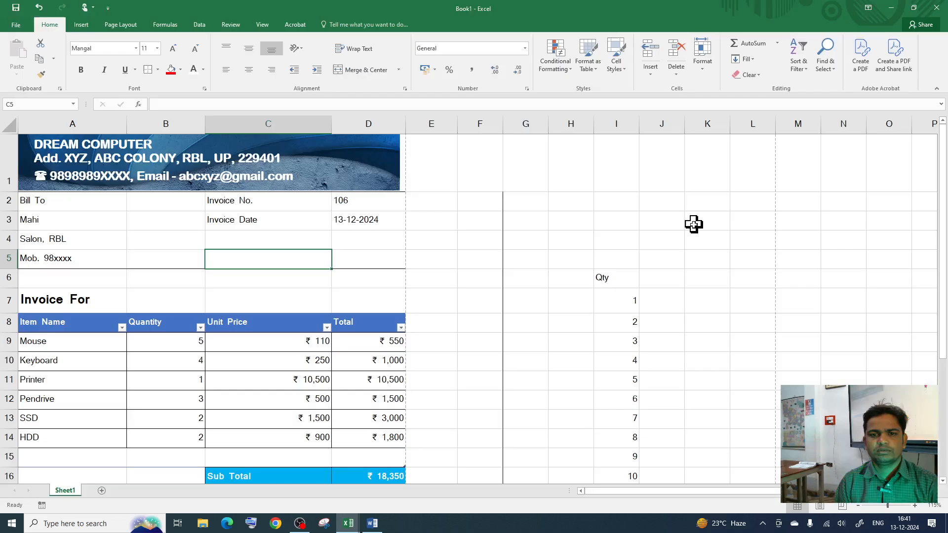
# Step: Add an outside border around the Invoice For rows A6:D7 and check it in print preview
pyautogui.moveTo(154, 289); pyautogui.dragTo(417, 312)
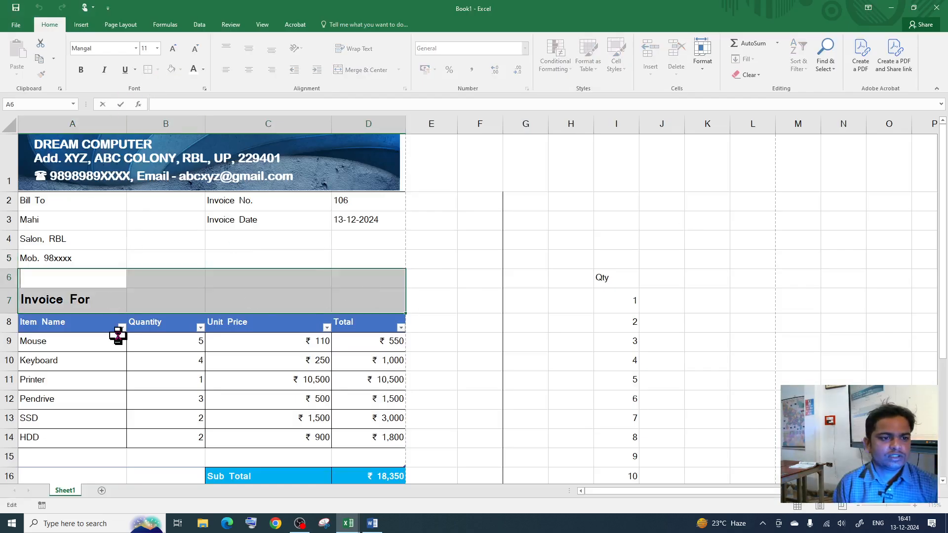
pyautogui.moveTo(94, 279); pyautogui.dragTo(343, 296)
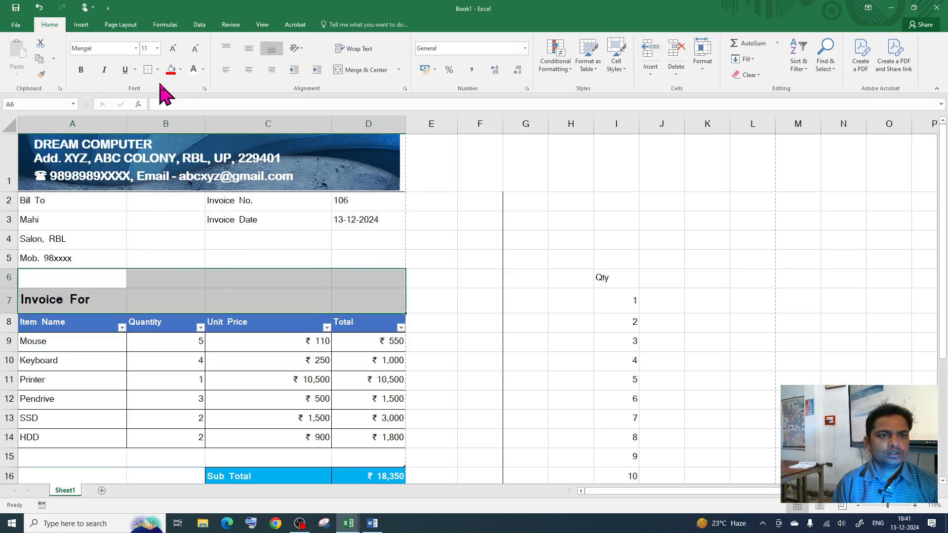
pyautogui.click(148, 69)
pyautogui.click(254, 239)
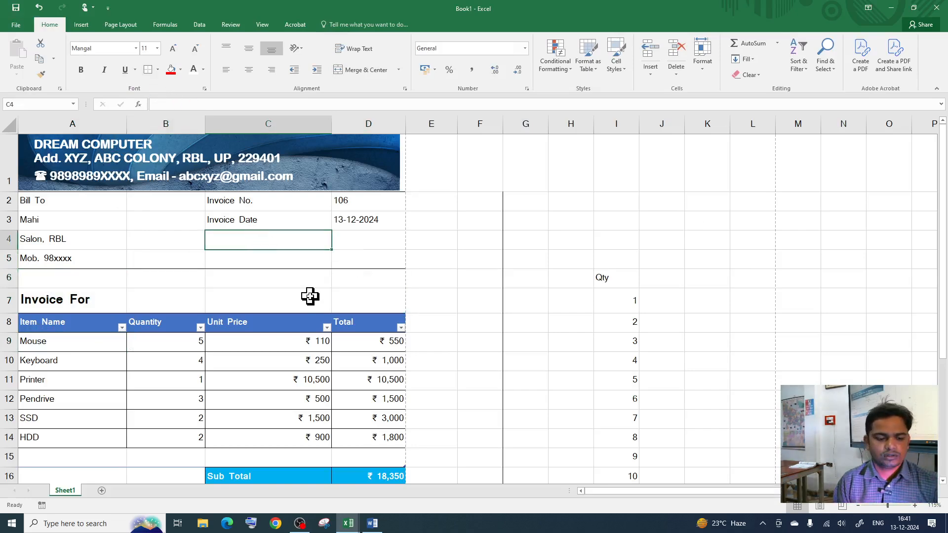
pyautogui.hotkey('ctrl', 'p')
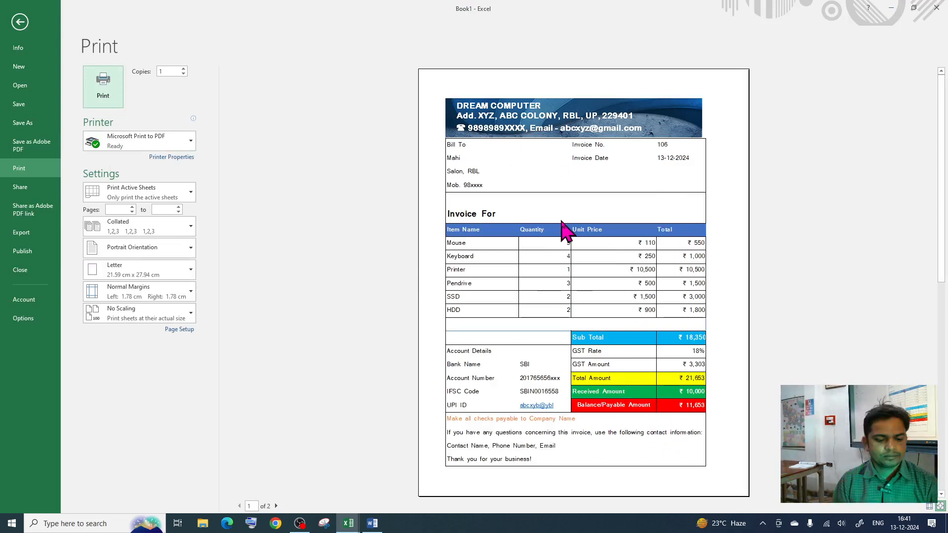
pyautogui.press('Escape')
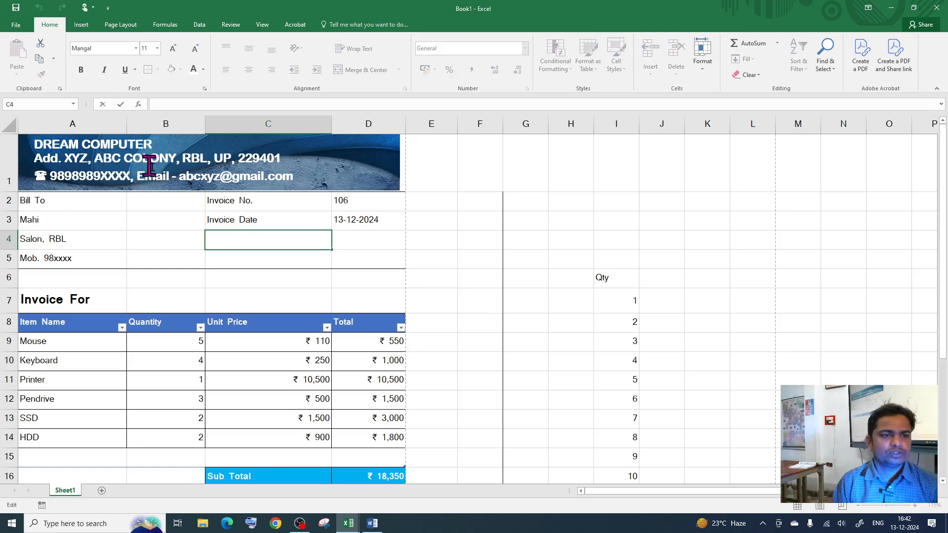
# Step: Select the customer name cell in the Bill To details
pyautogui.scroll(-6, 212, 322)
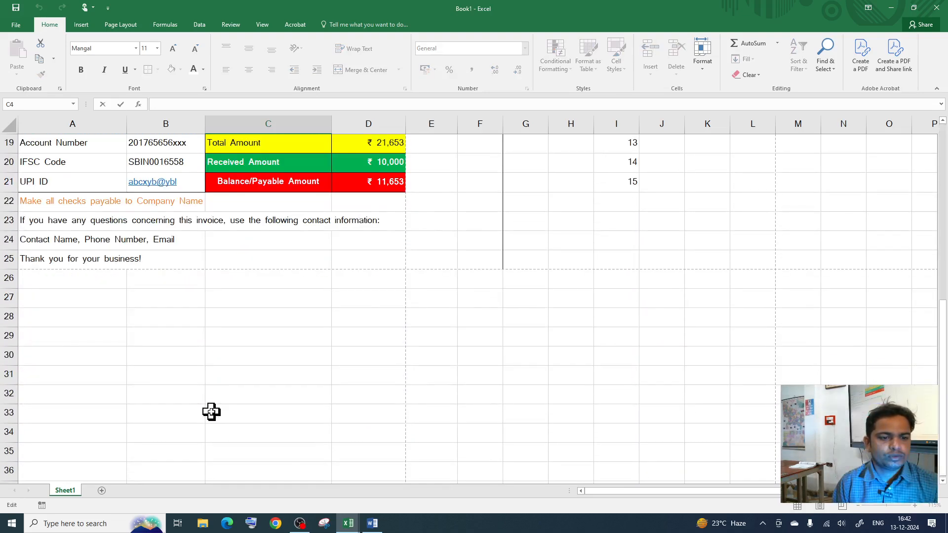
pyautogui.scroll(6, 212, 412)
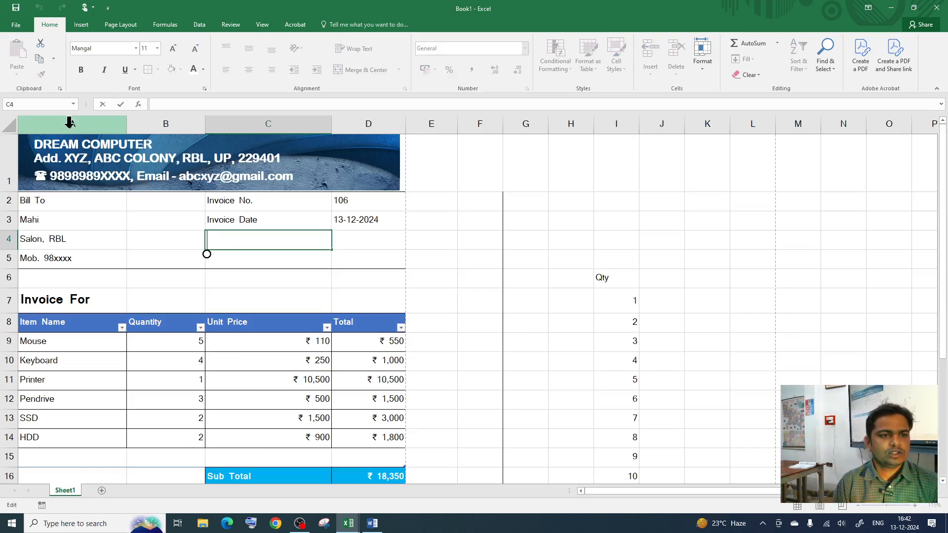
pyautogui.click(215, 191)
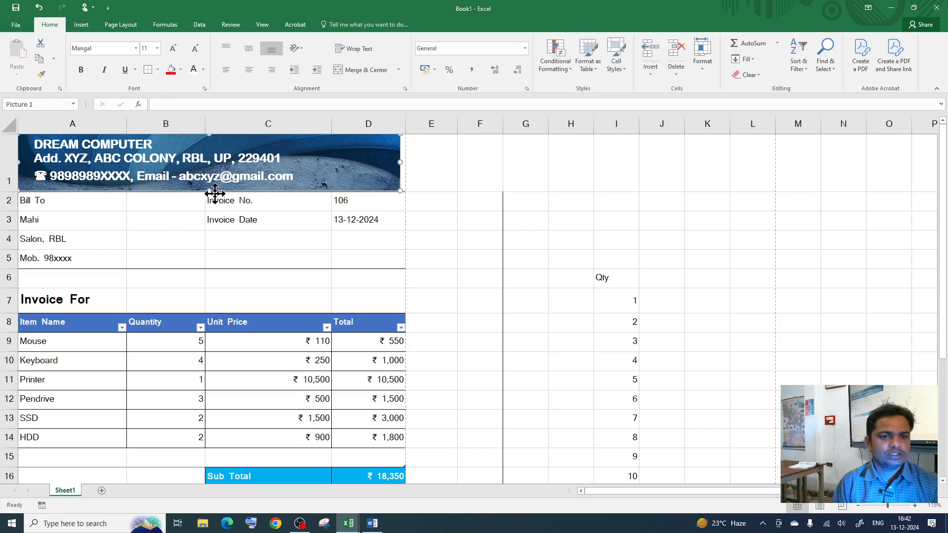
pyautogui.click(139, 217)
pyautogui.click(88, 236)
pyautogui.press('Up')
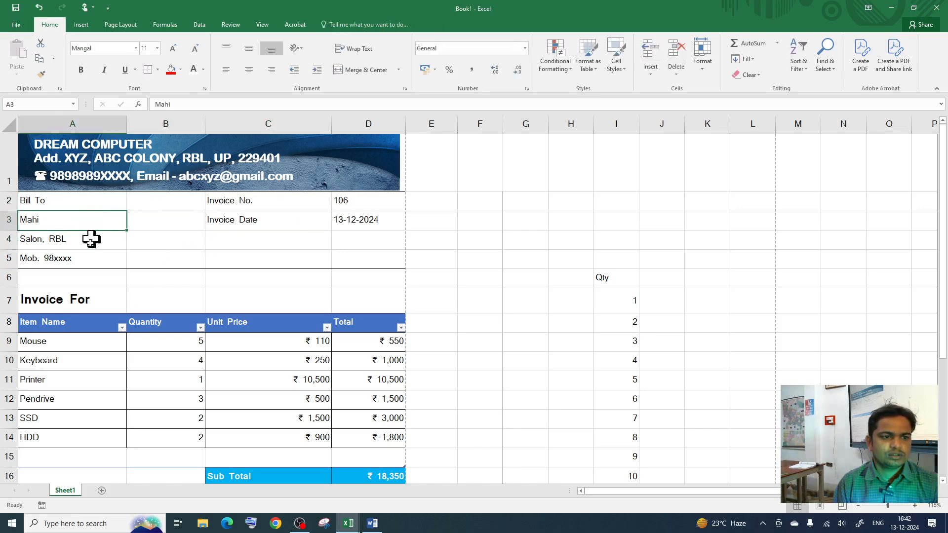
pyautogui.scroll(-1, 367, 390)
# Step: Set the Mouse and Keyboard quantities in B9 and B10 to 1 each
pyautogui.click(175, 253)
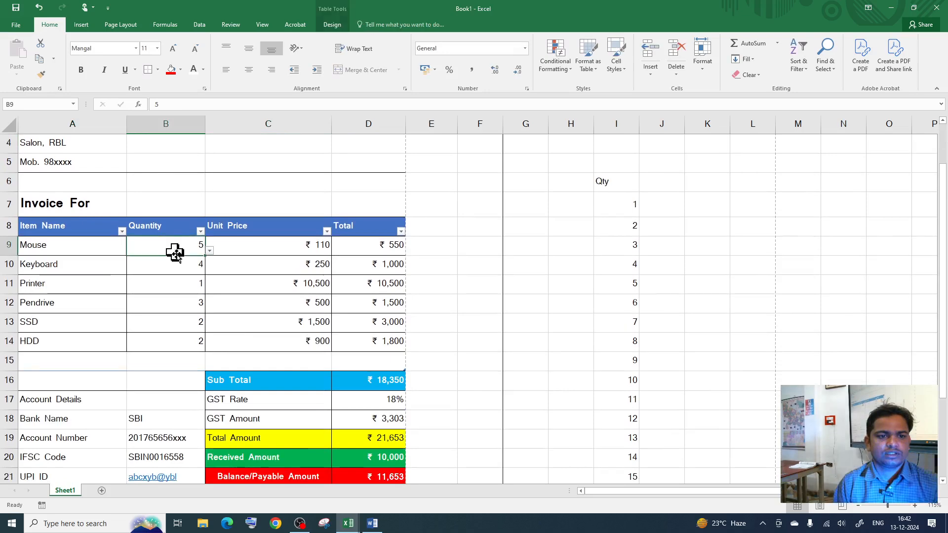
pyautogui.click(210, 250)
pyautogui.click(168, 292)
pyautogui.scroll(-1, 360, 386)
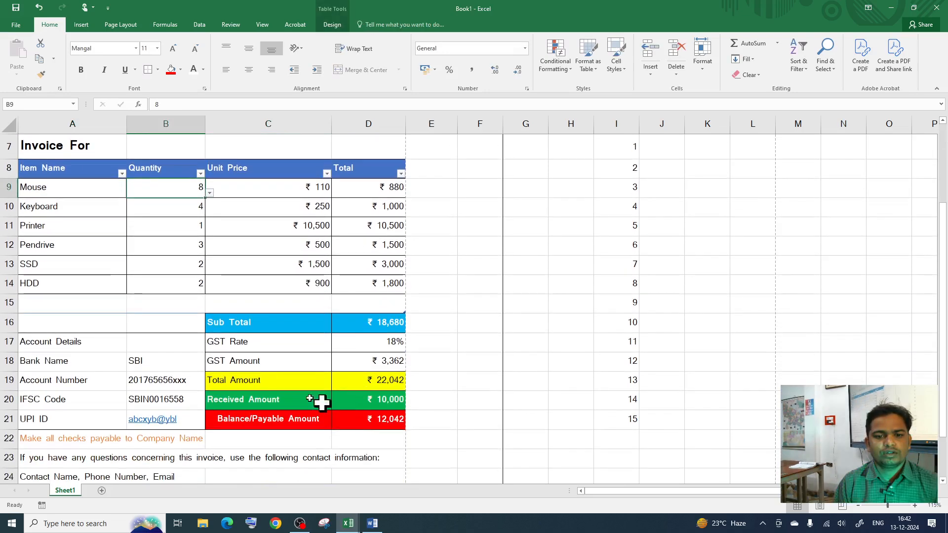
pyautogui.click(210, 193)
pyautogui.click(174, 204)
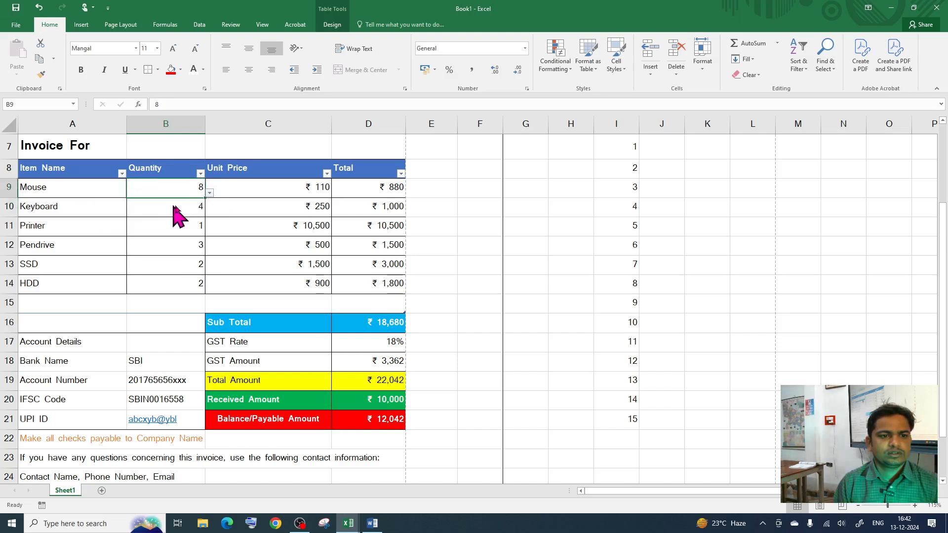
pyautogui.write('1')
pyautogui.press('Return')
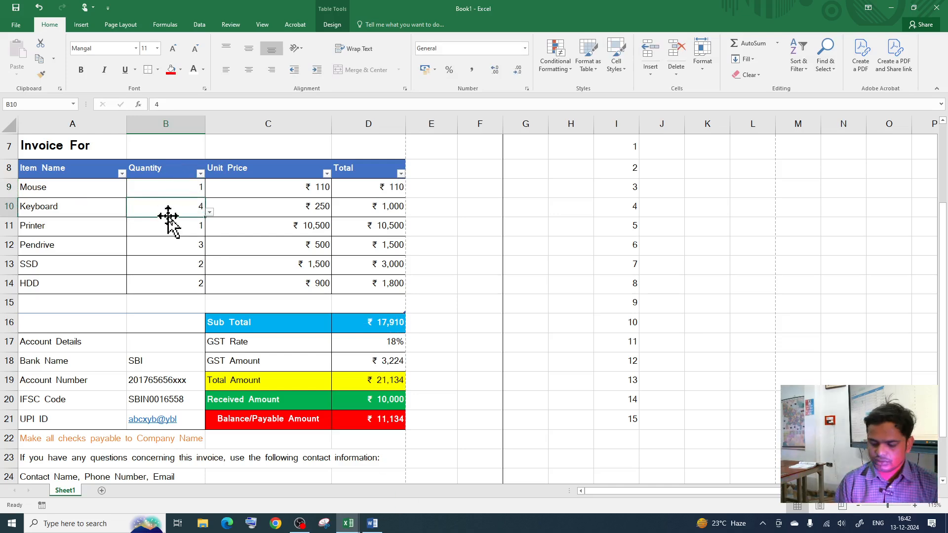
pyautogui.write('1')
pyautogui.press('Return')
# Step: Try a Keyboard quantity of 0 and cancel the validation error, keeping 1
pyautogui.click(168, 202)
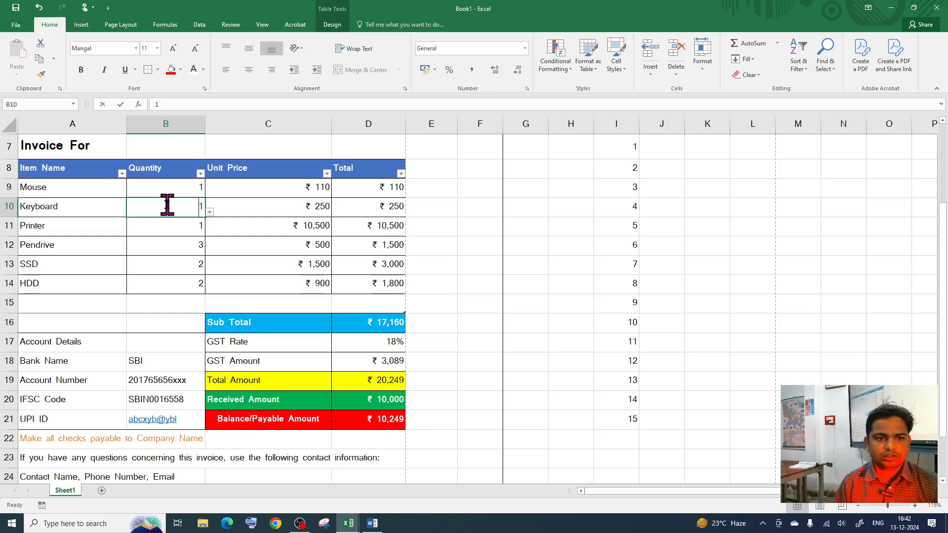
pyautogui.write('.0')
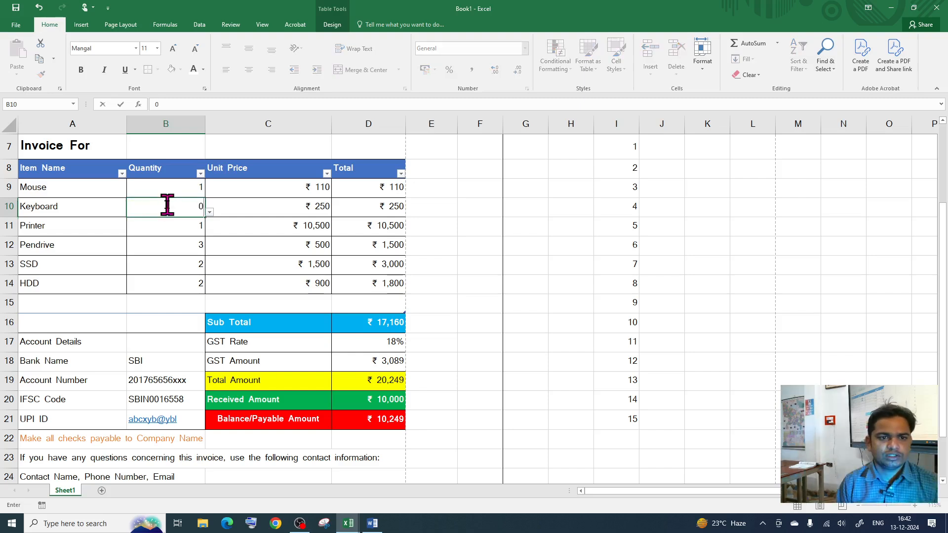
pyautogui.press('Return')
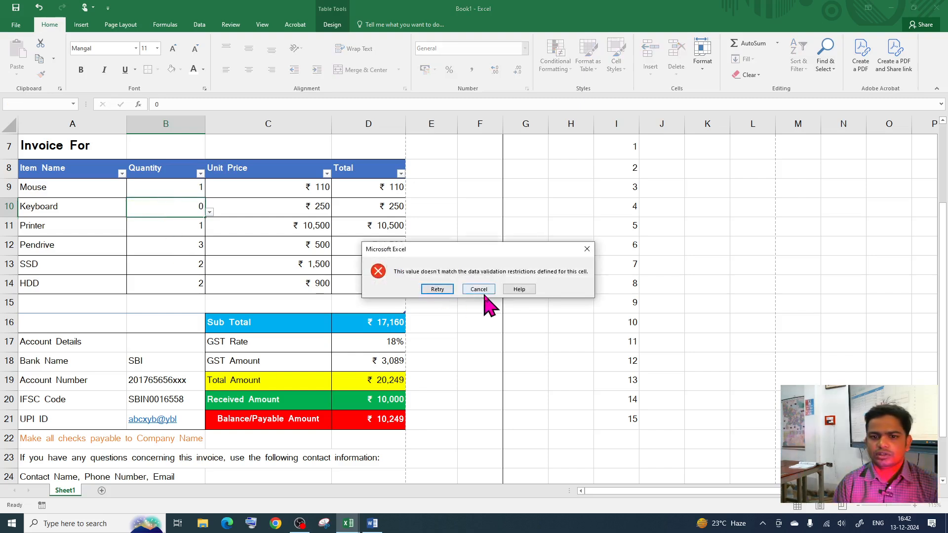
pyautogui.click(478, 288)
pyautogui.click(42, 206)
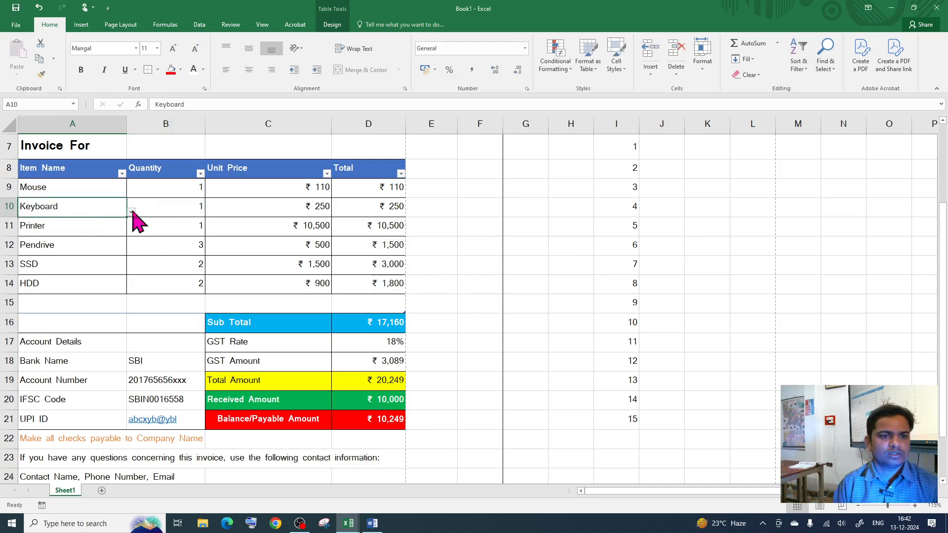
pyautogui.click(131, 211)
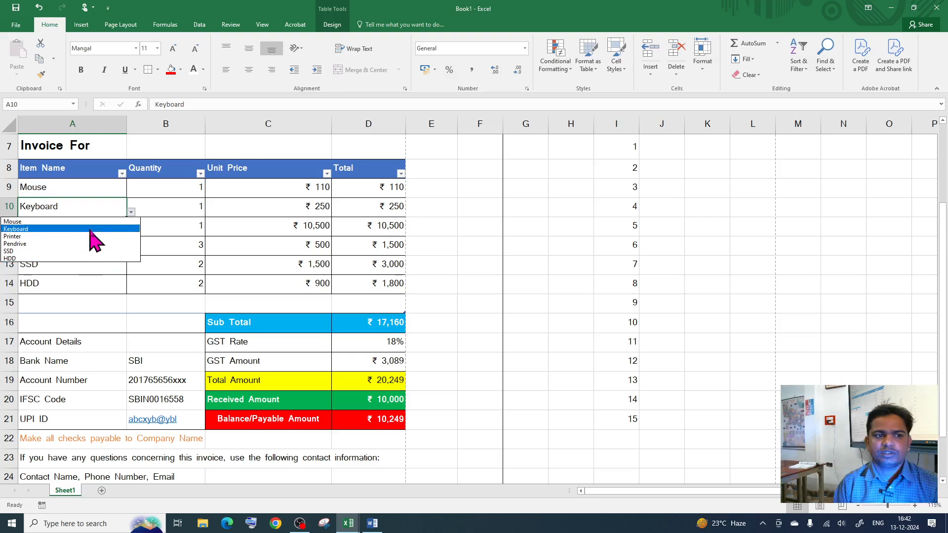
# Step: Check the Keyboard row's item and quantity dropdowns, leaving Keyboard and its quantity unchanged
pyautogui.click(115, 214)
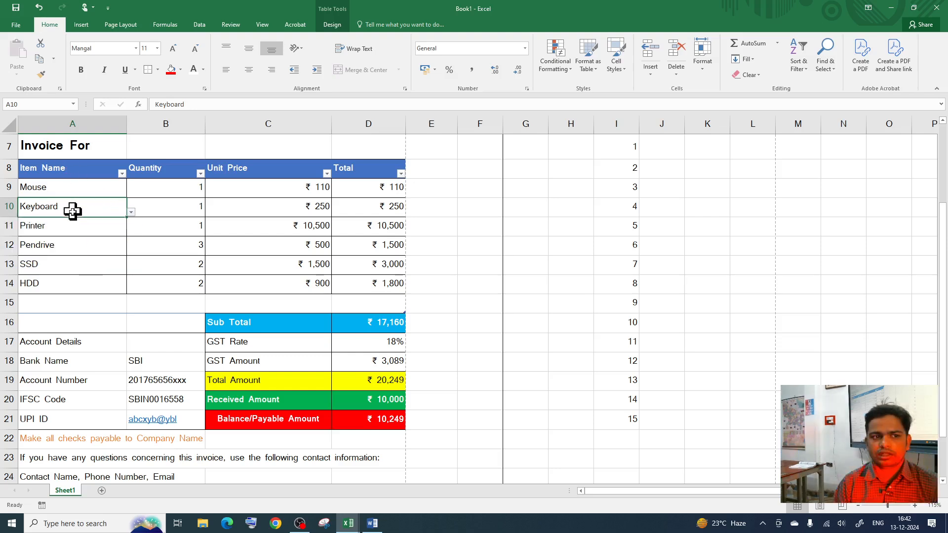
pyautogui.click(131, 212)
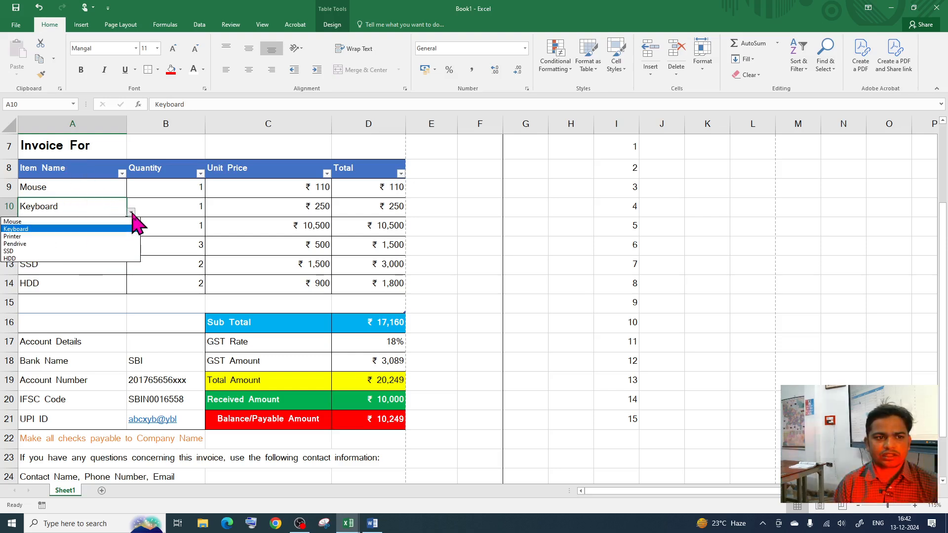
pyautogui.click(81, 205)
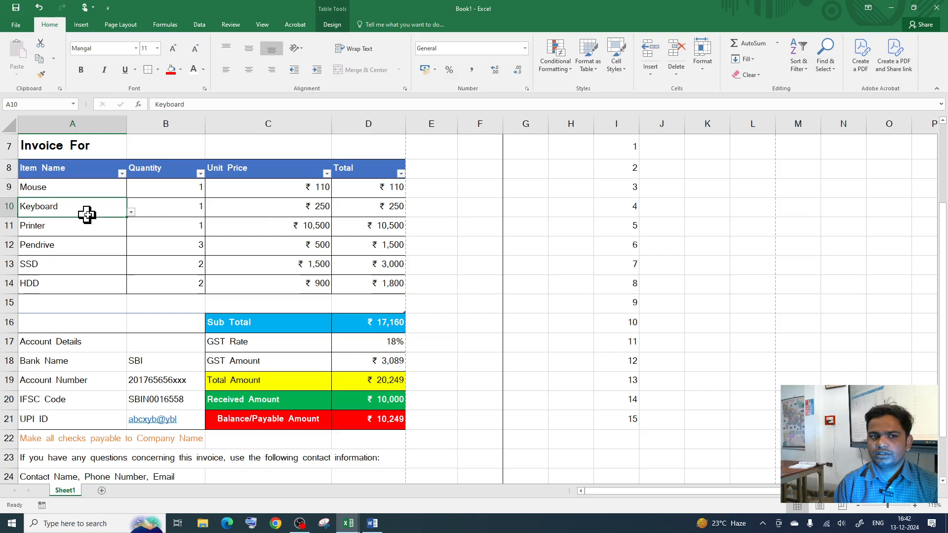
pyautogui.click(217, 210)
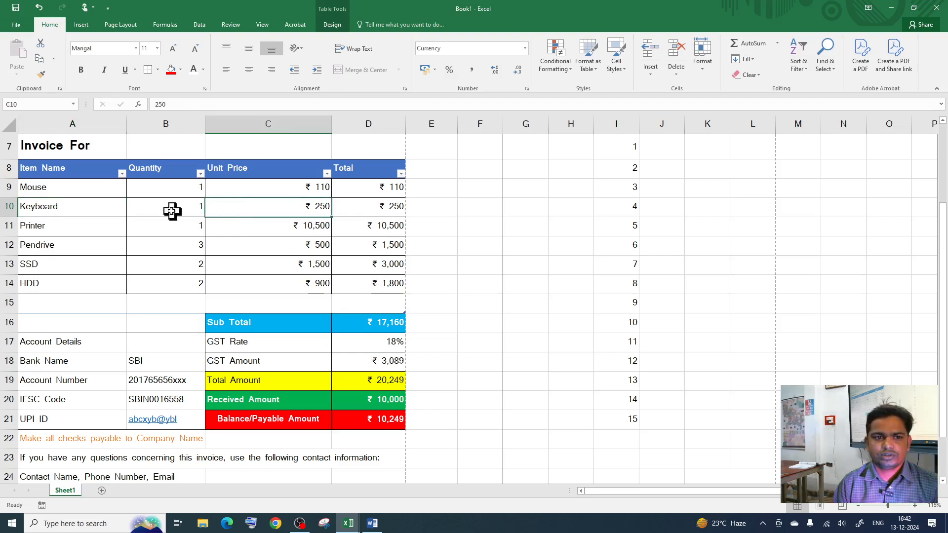
pyautogui.click(200, 212)
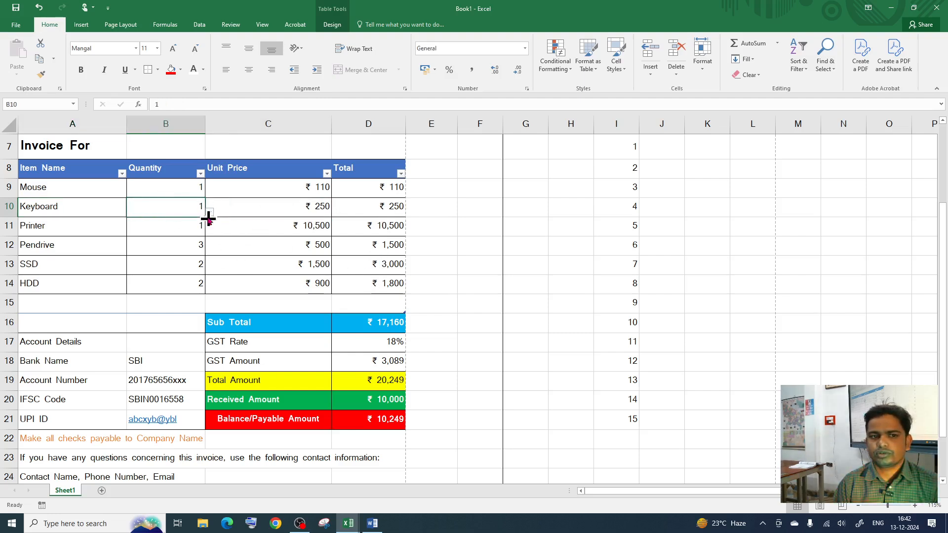
pyautogui.click(210, 213)
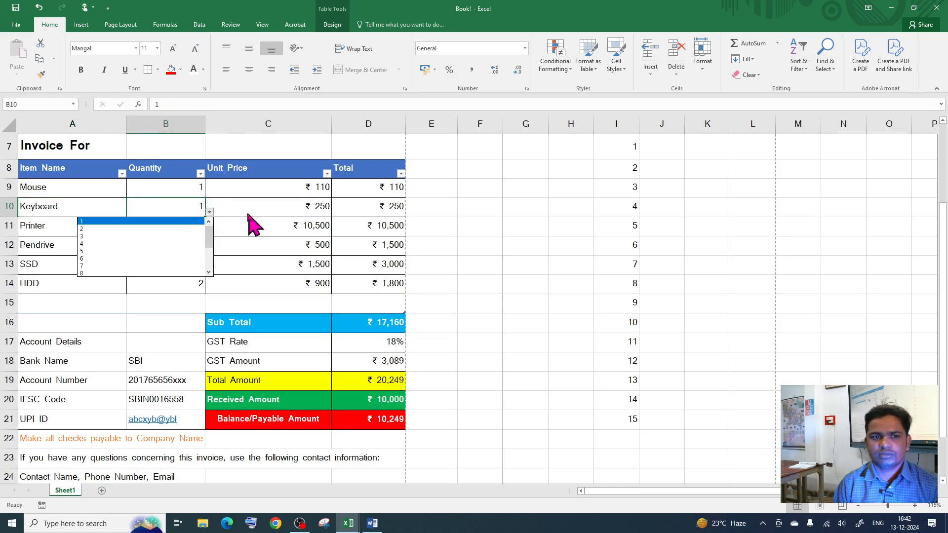
pyautogui.click(210, 210)
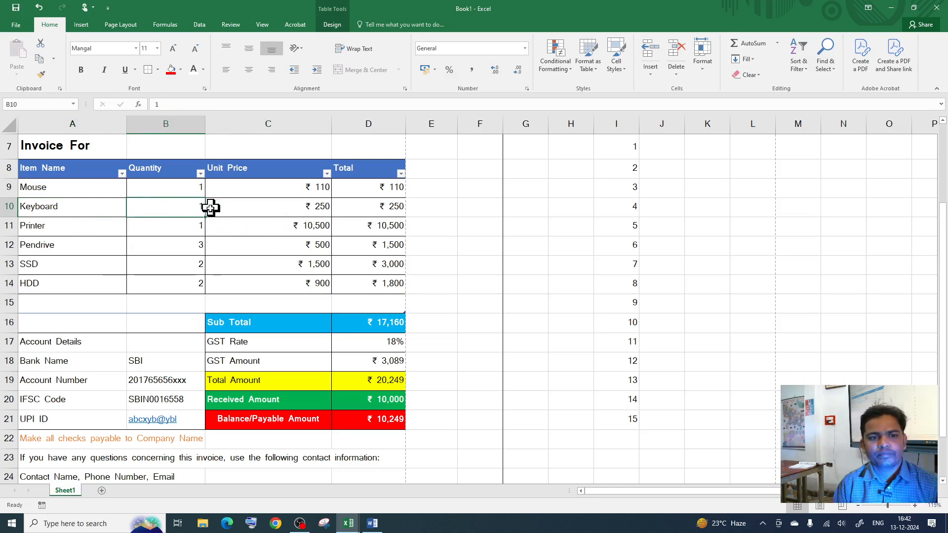
pyautogui.click(107, 211)
pyautogui.click(347, 429)
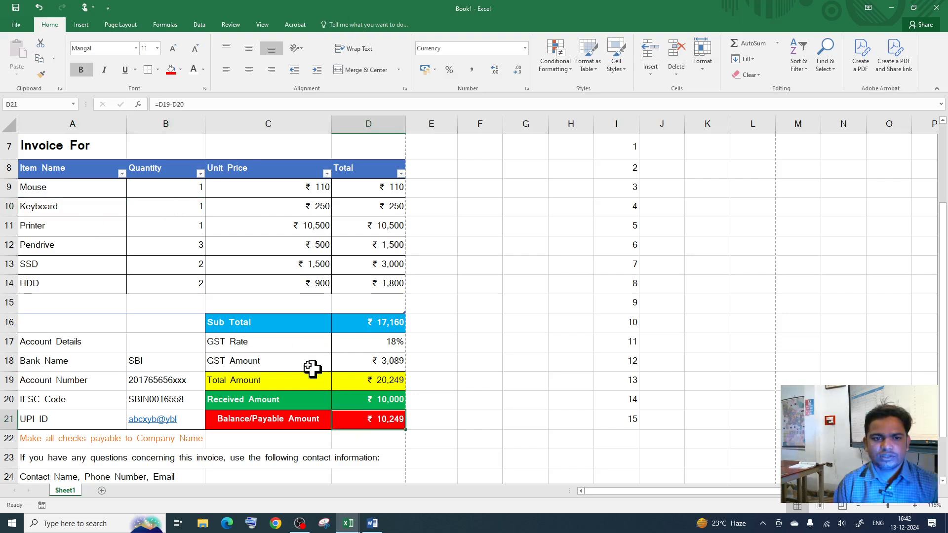
# Step: Pick 8 from the quantity dropdowns for Pendrive in B12 and SSD in B13
pyautogui.click(175, 249)
pyautogui.click(210, 251)
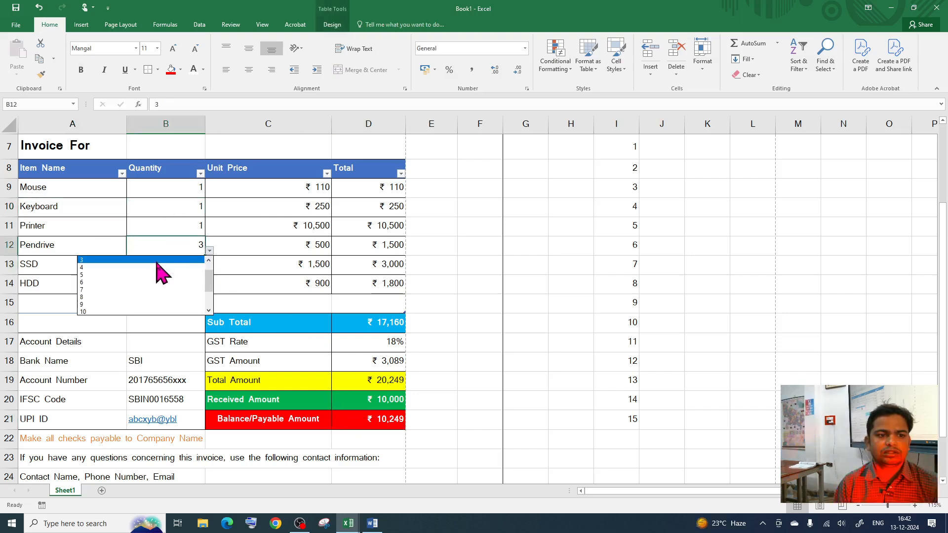
pyautogui.moveTo(208, 278); pyautogui.dragTo(209, 266)
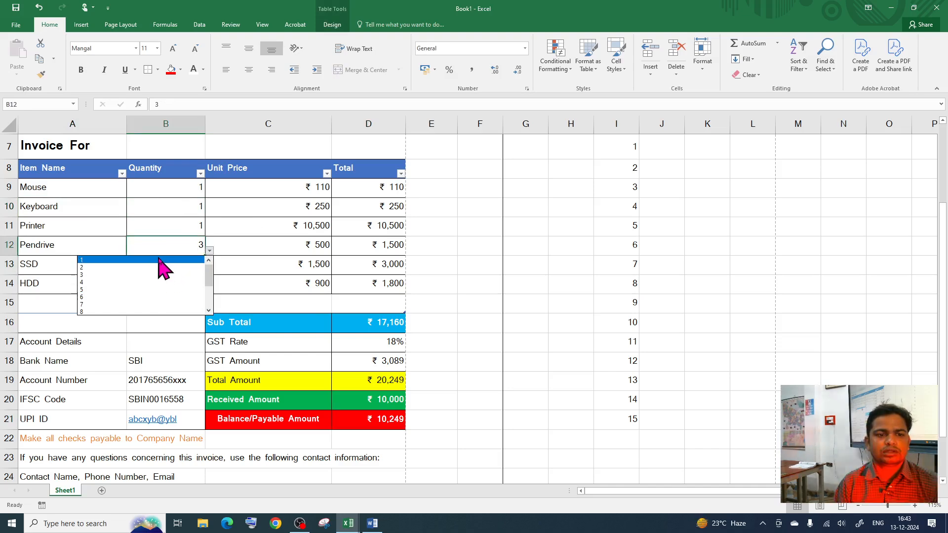
pyautogui.click(159, 260)
pyautogui.click(210, 251)
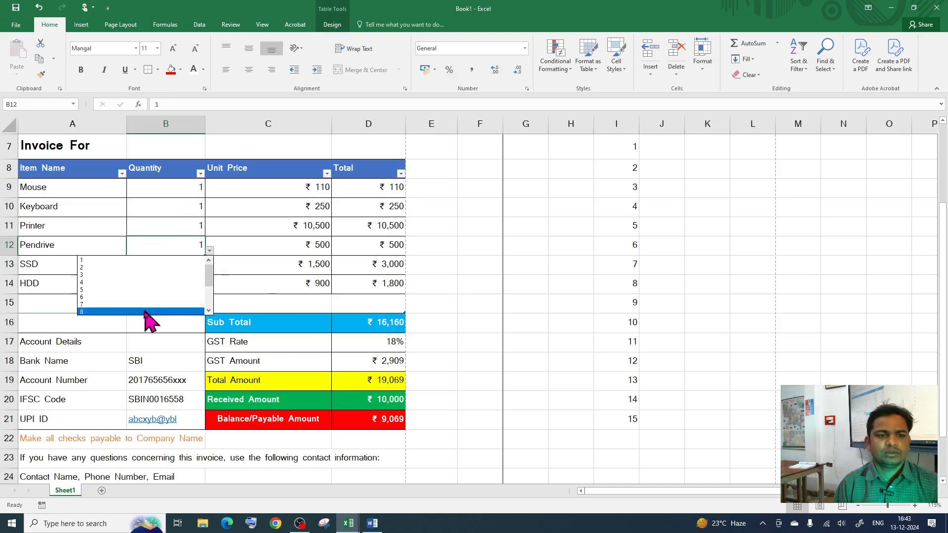
pyautogui.click(149, 316)
pyautogui.press('Down')
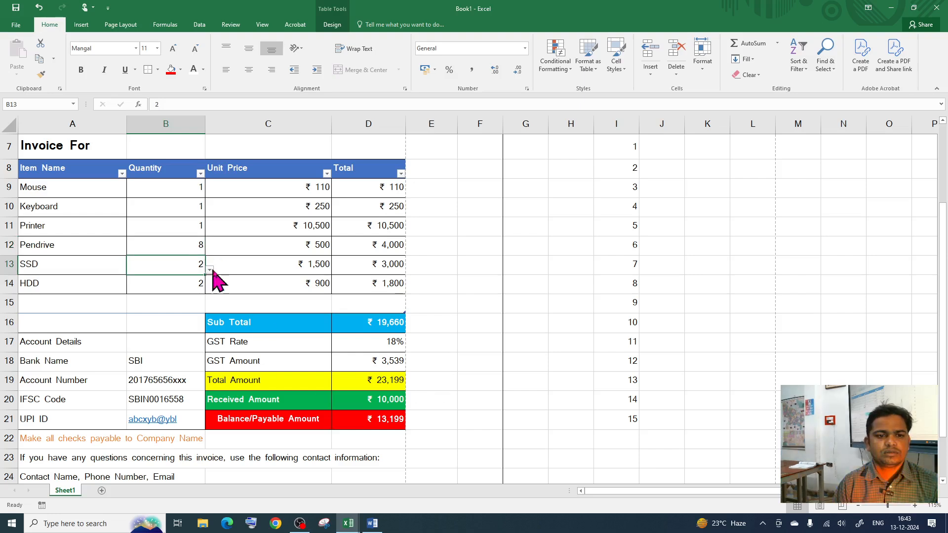
pyautogui.click(210, 270)
pyautogui.click(193, 323)
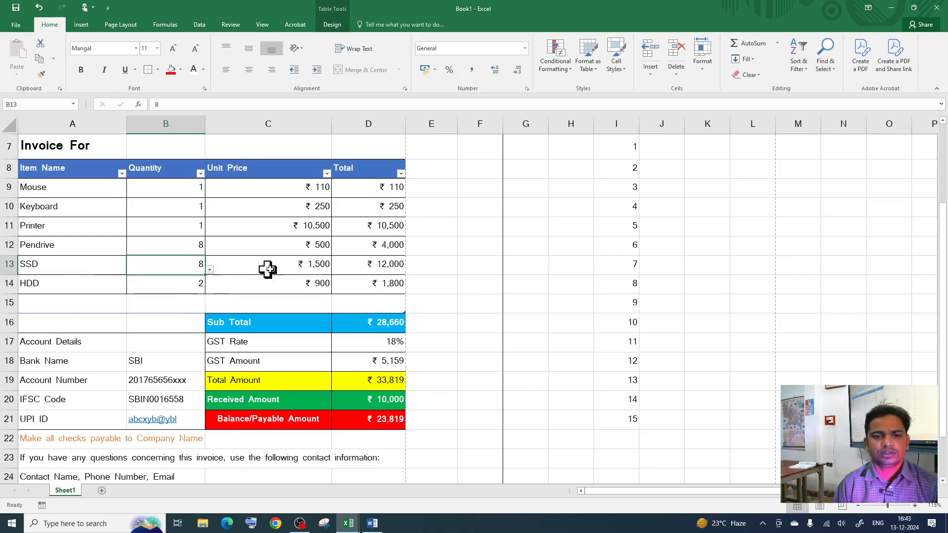
# Step: Review the Pendrive and Printer unit prices and the recalculated totals (₹28,660 subtotal, ₹33,819 total)
pyautogui.click(297, 247)
pyautogui.click(306, 229)
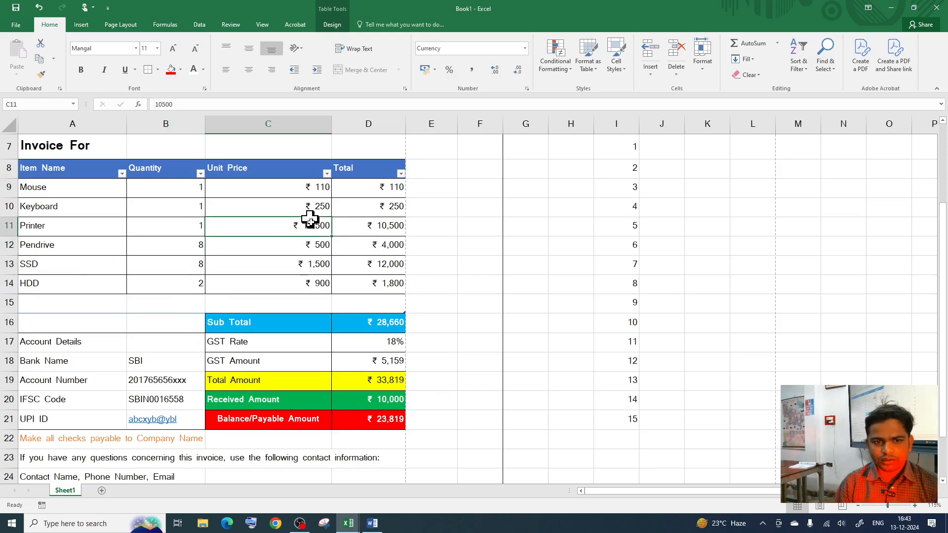
pyautogui.scroll(-1, 353, 395)
pyautogui.scroll(3, 353, 398)
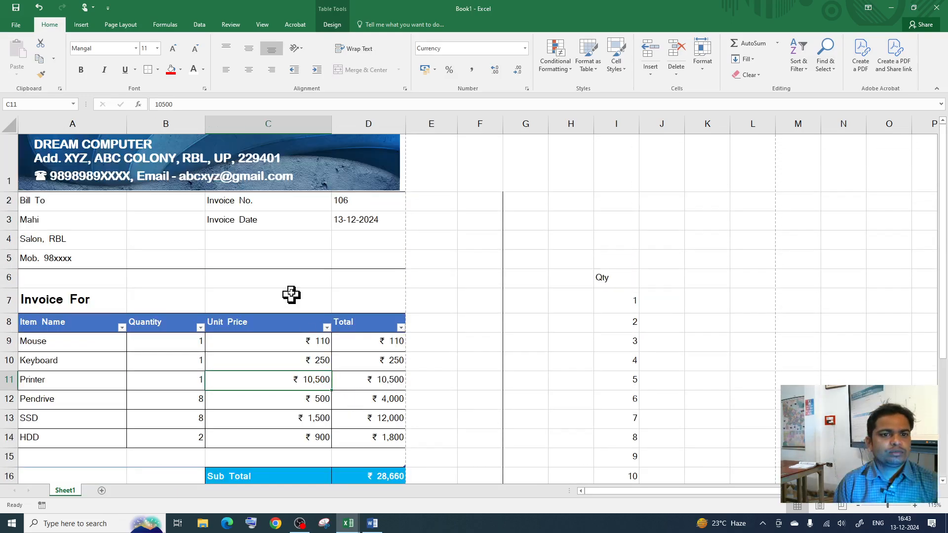
pyautogui.scroll(-3, 324, 375)
pyautogui.scroll(3, 321, 379)
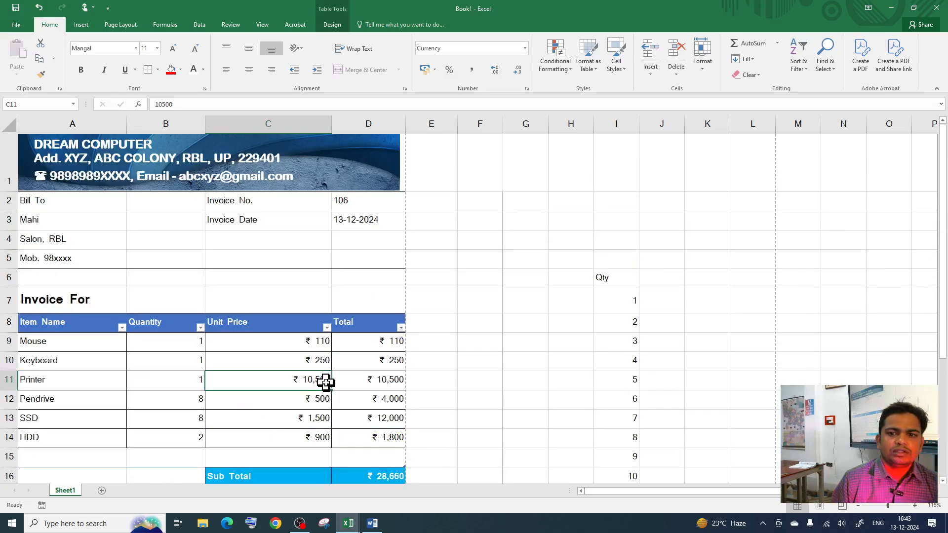
pyautogui.scroll(-3, 309, 363)
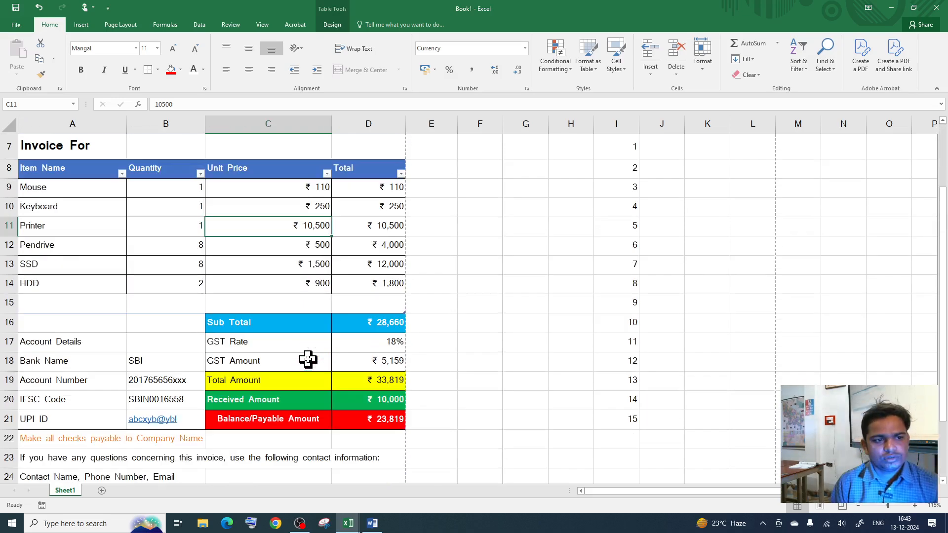
pyautogui.scroll(-1, 312, 383)
pyautogui.scroll(4, 312, 383)
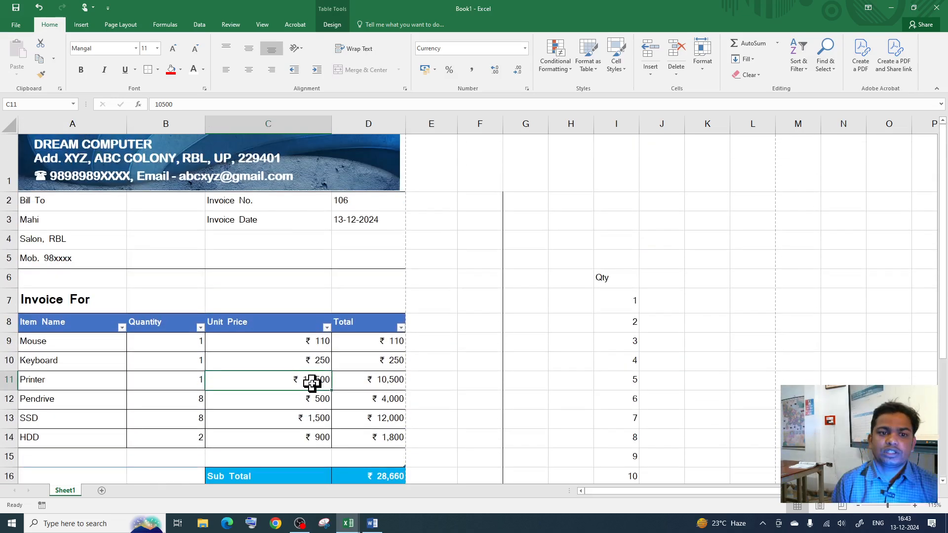